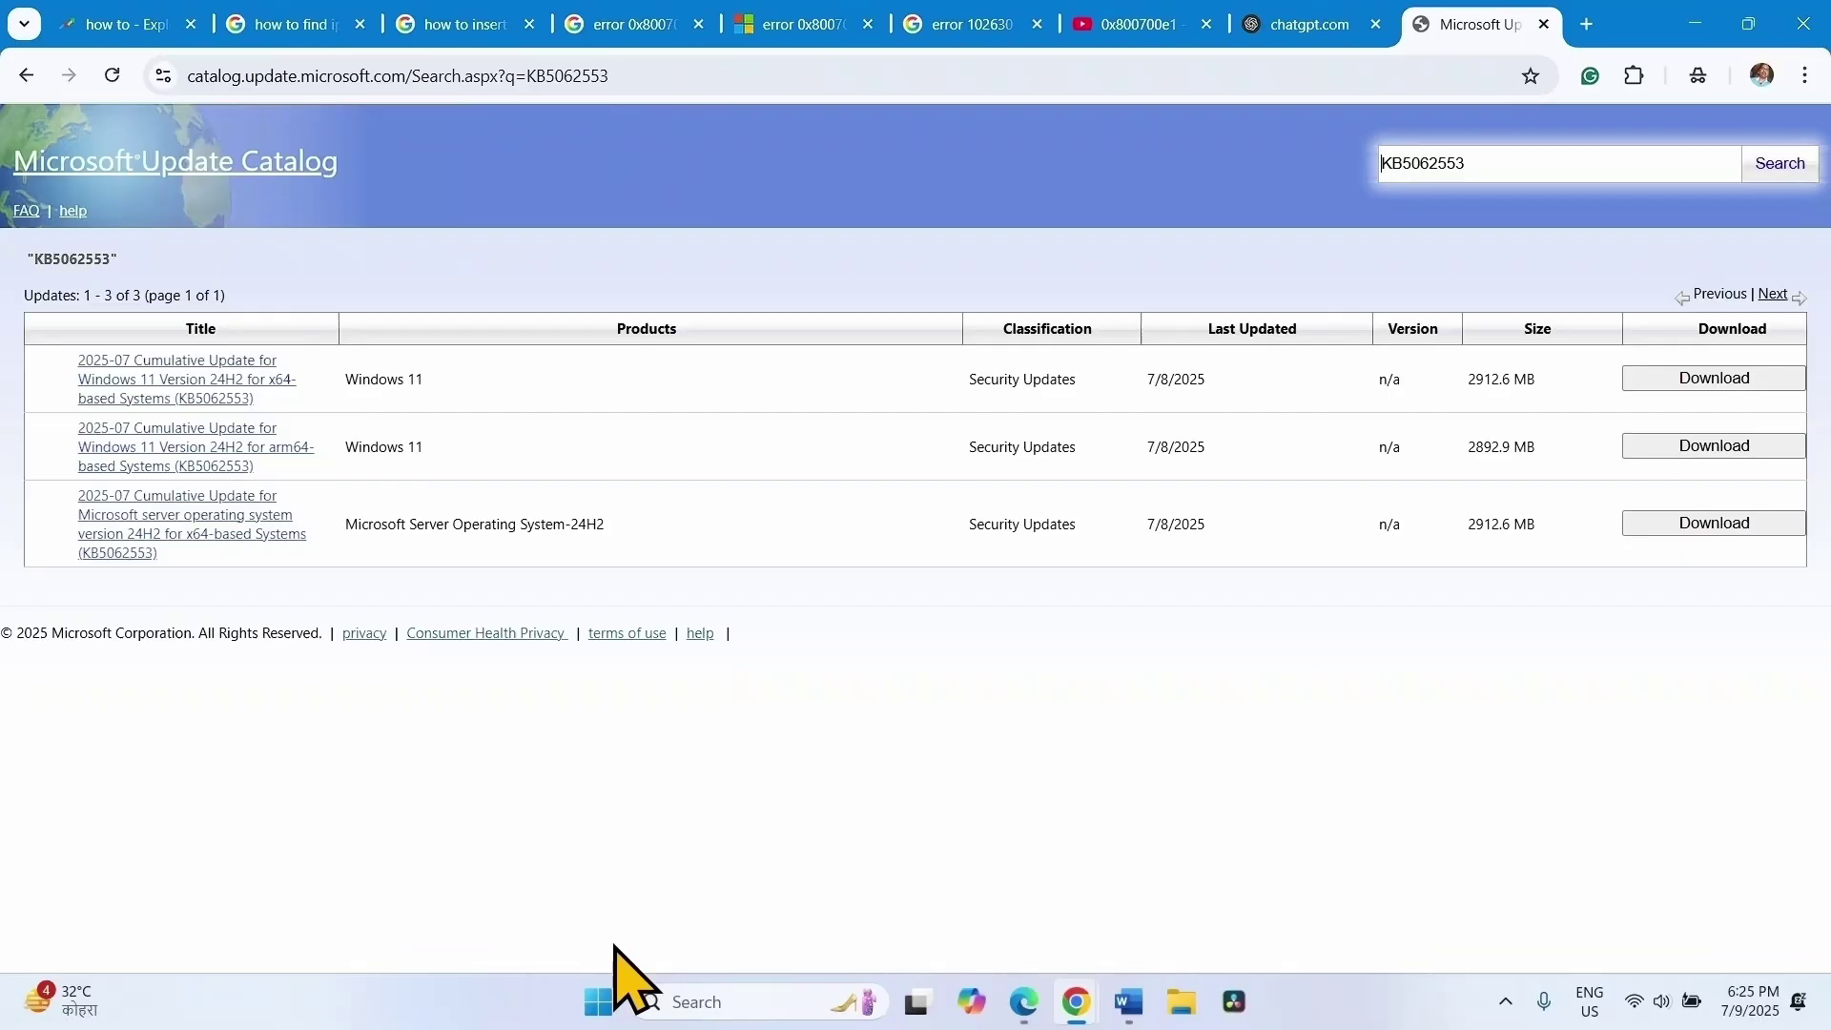
- Open Settings › System › About and confirm System type shows 64-bit operating system, x64-based processor
left_click(598, 1003)
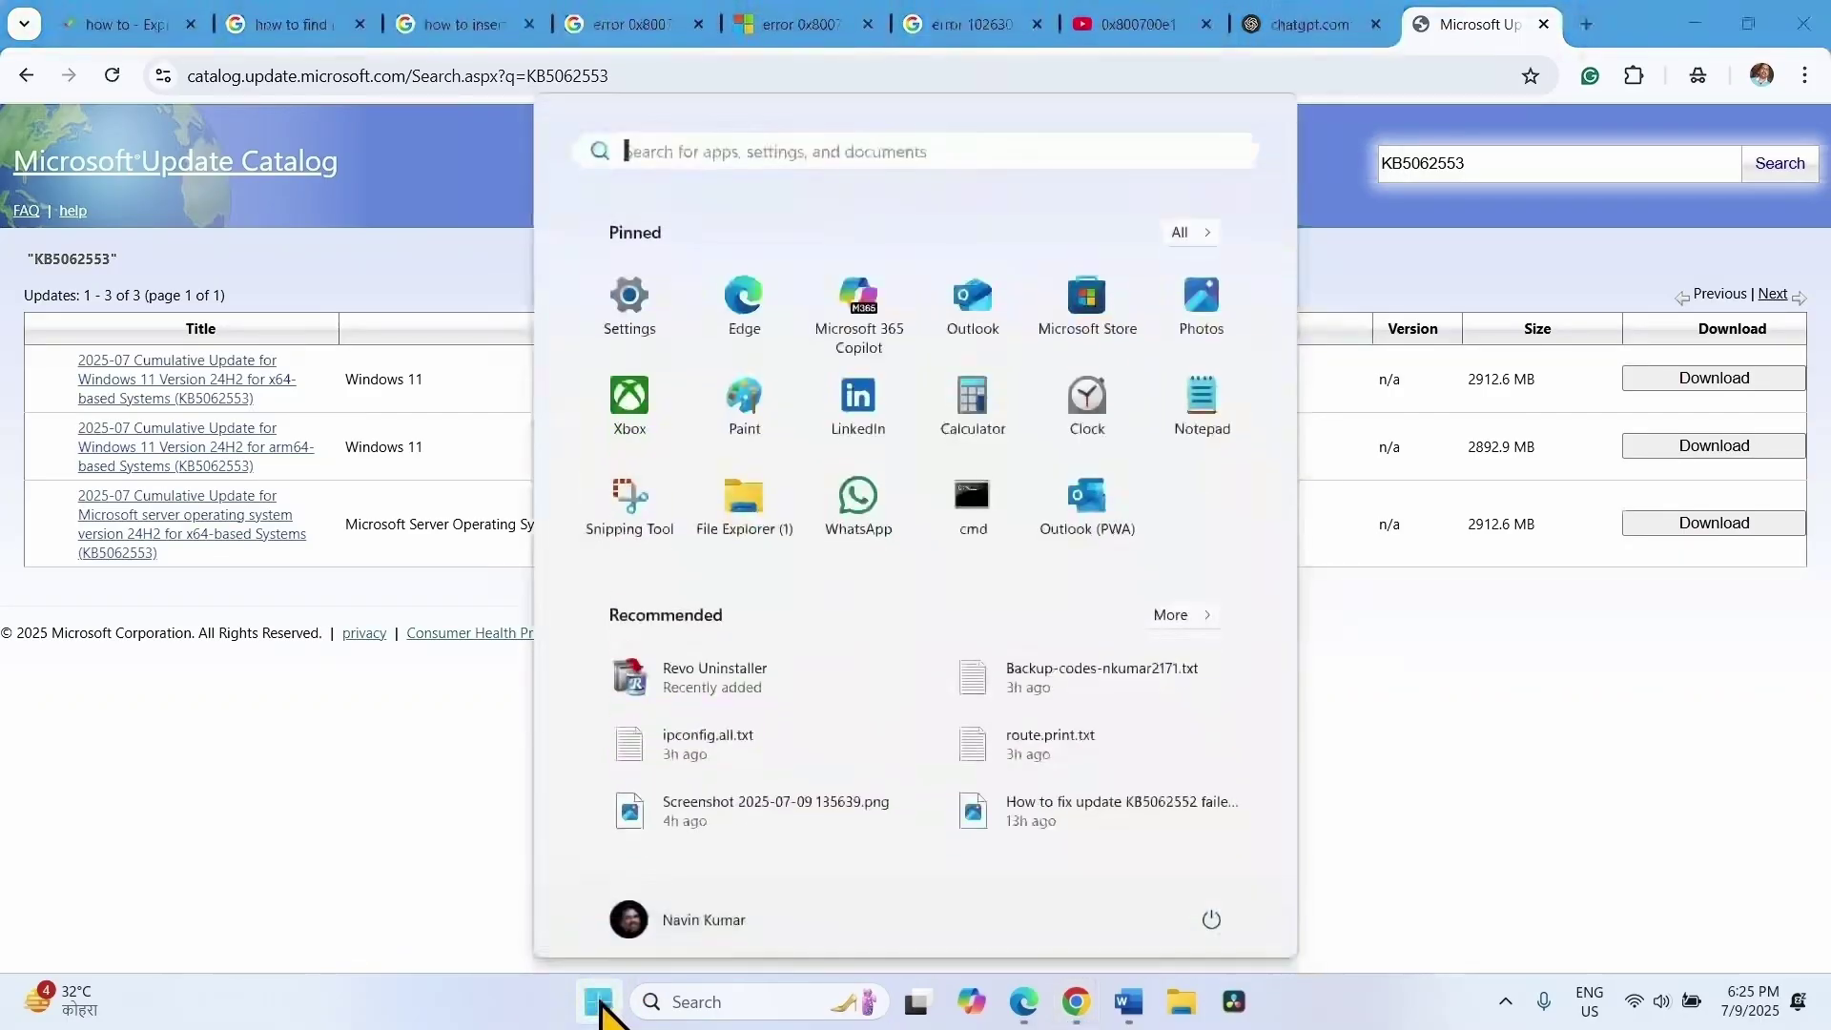
left_click(615, 323)
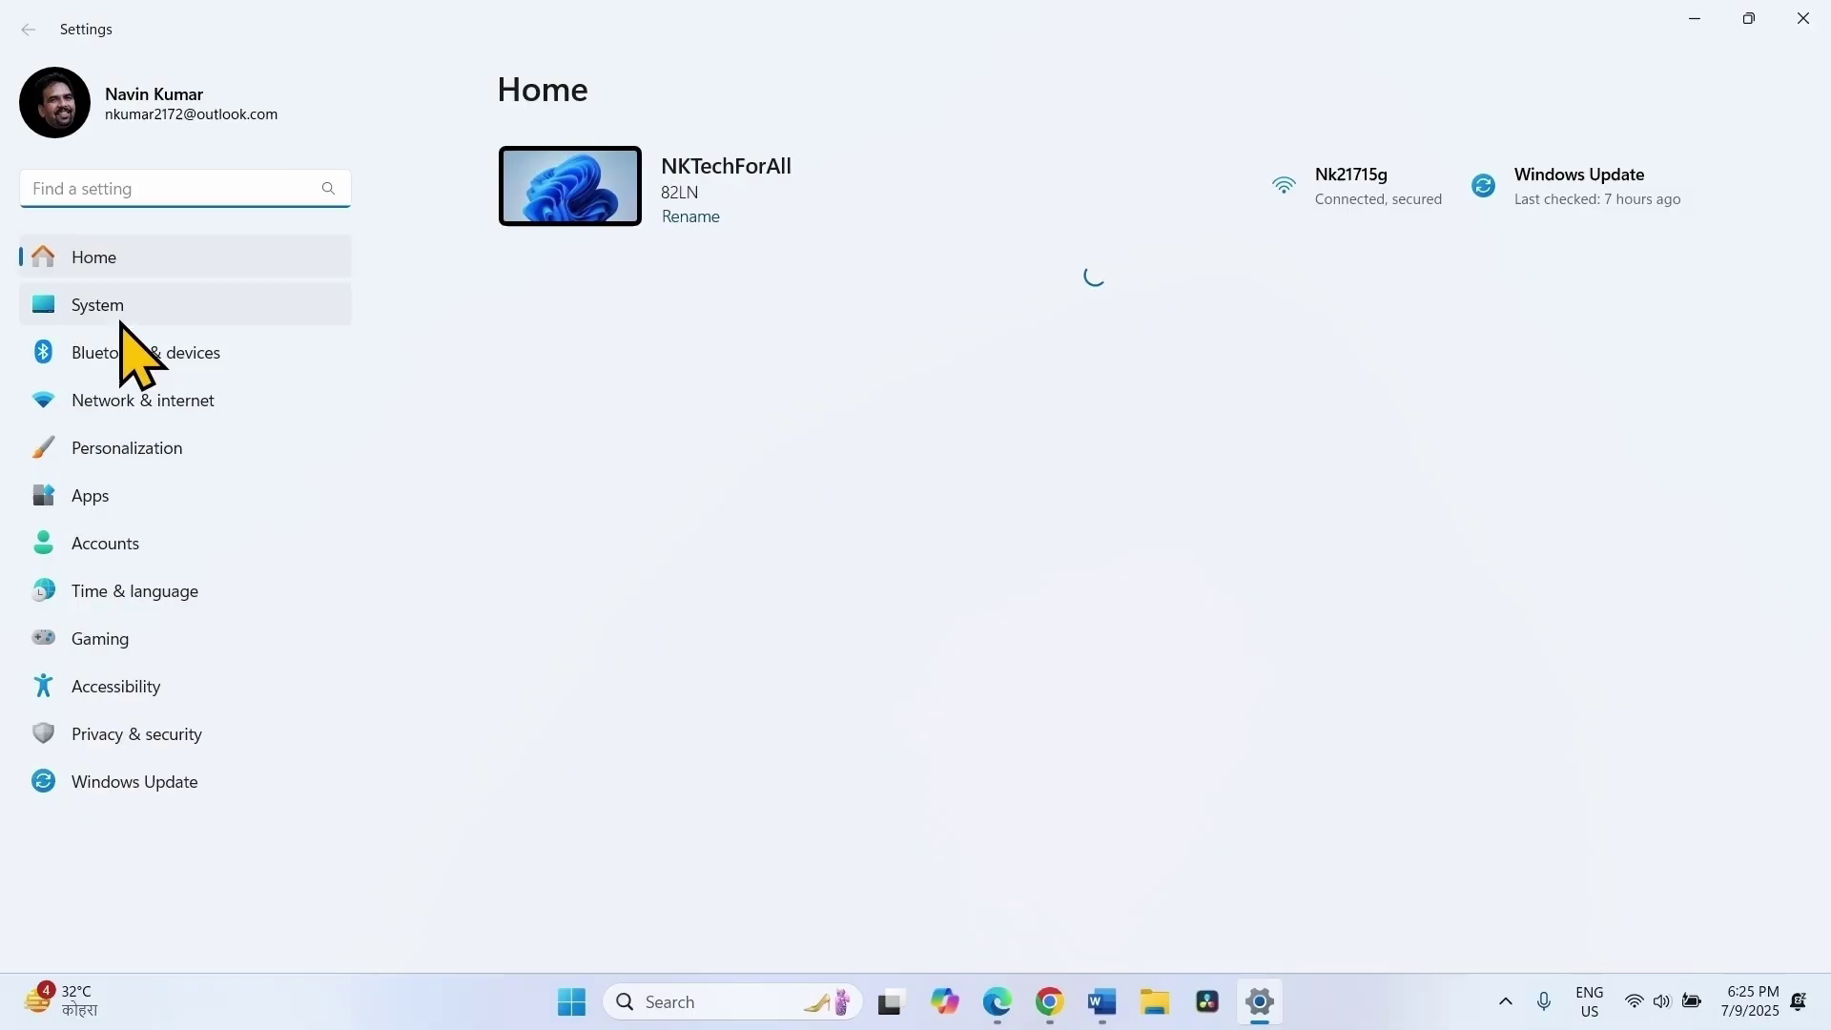
left_click(103, 305)
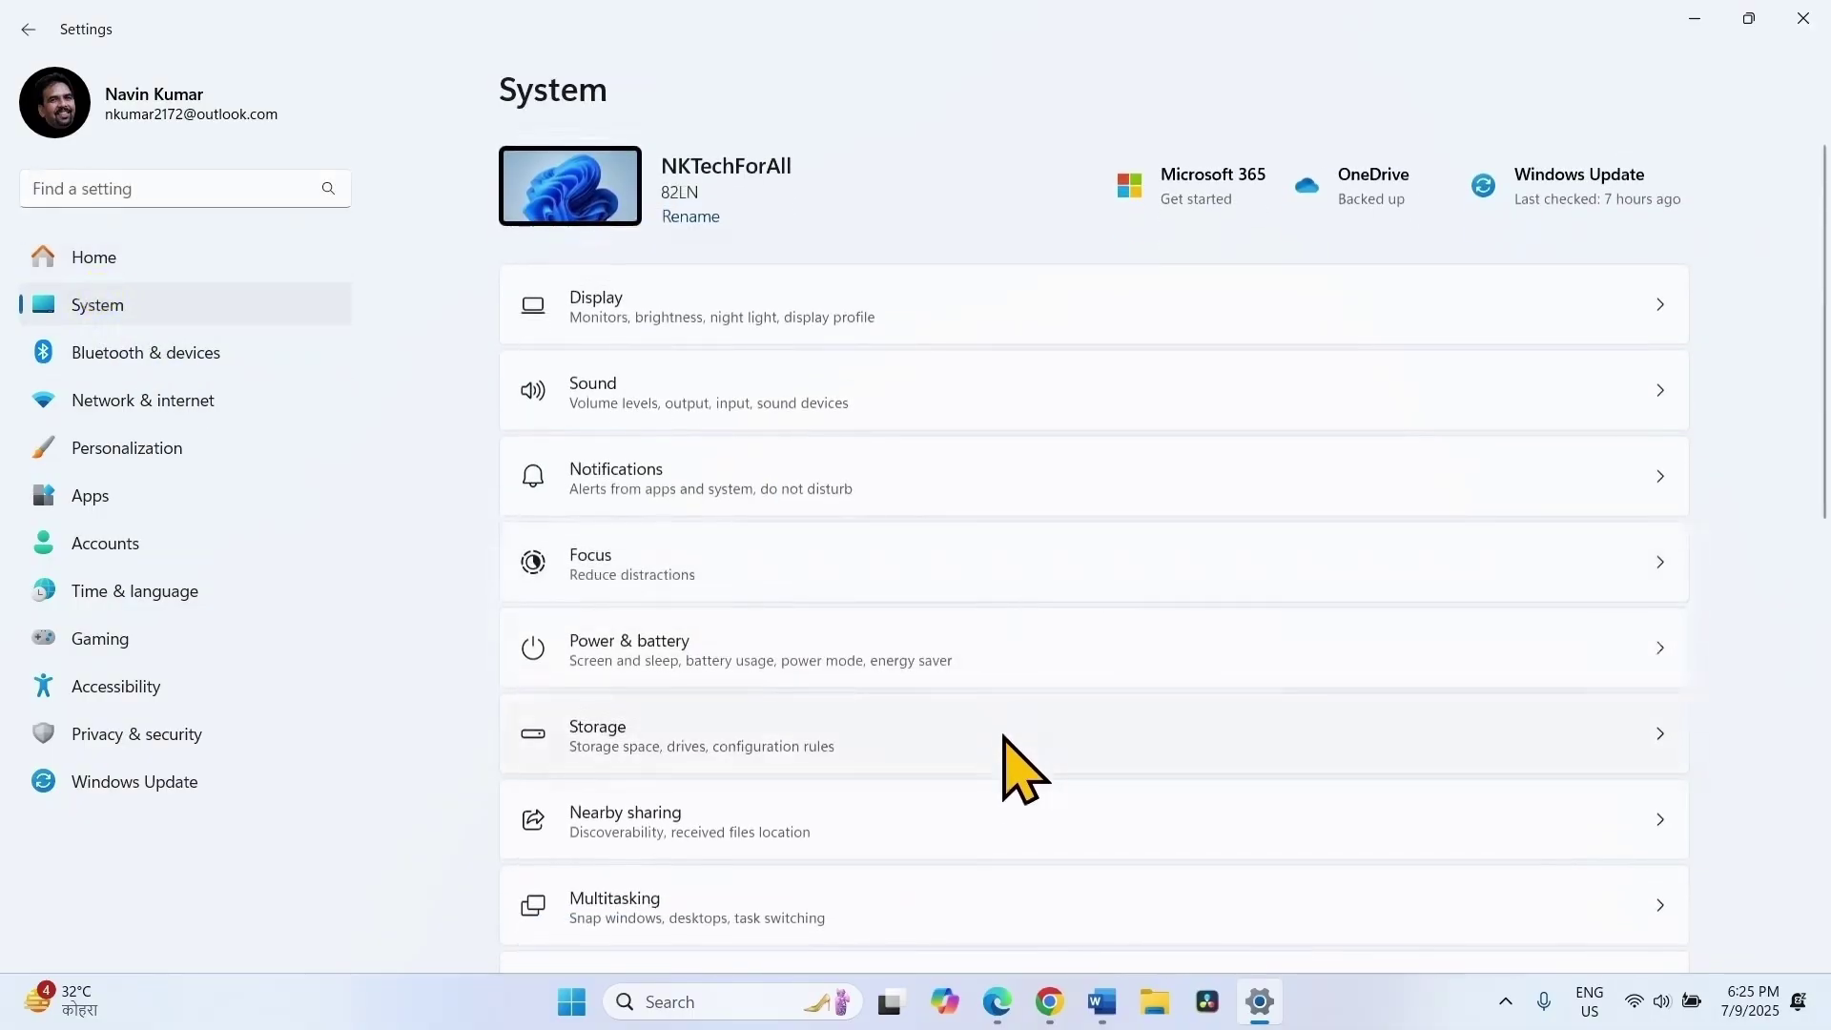
scroll(1001, 763, "down", 10)
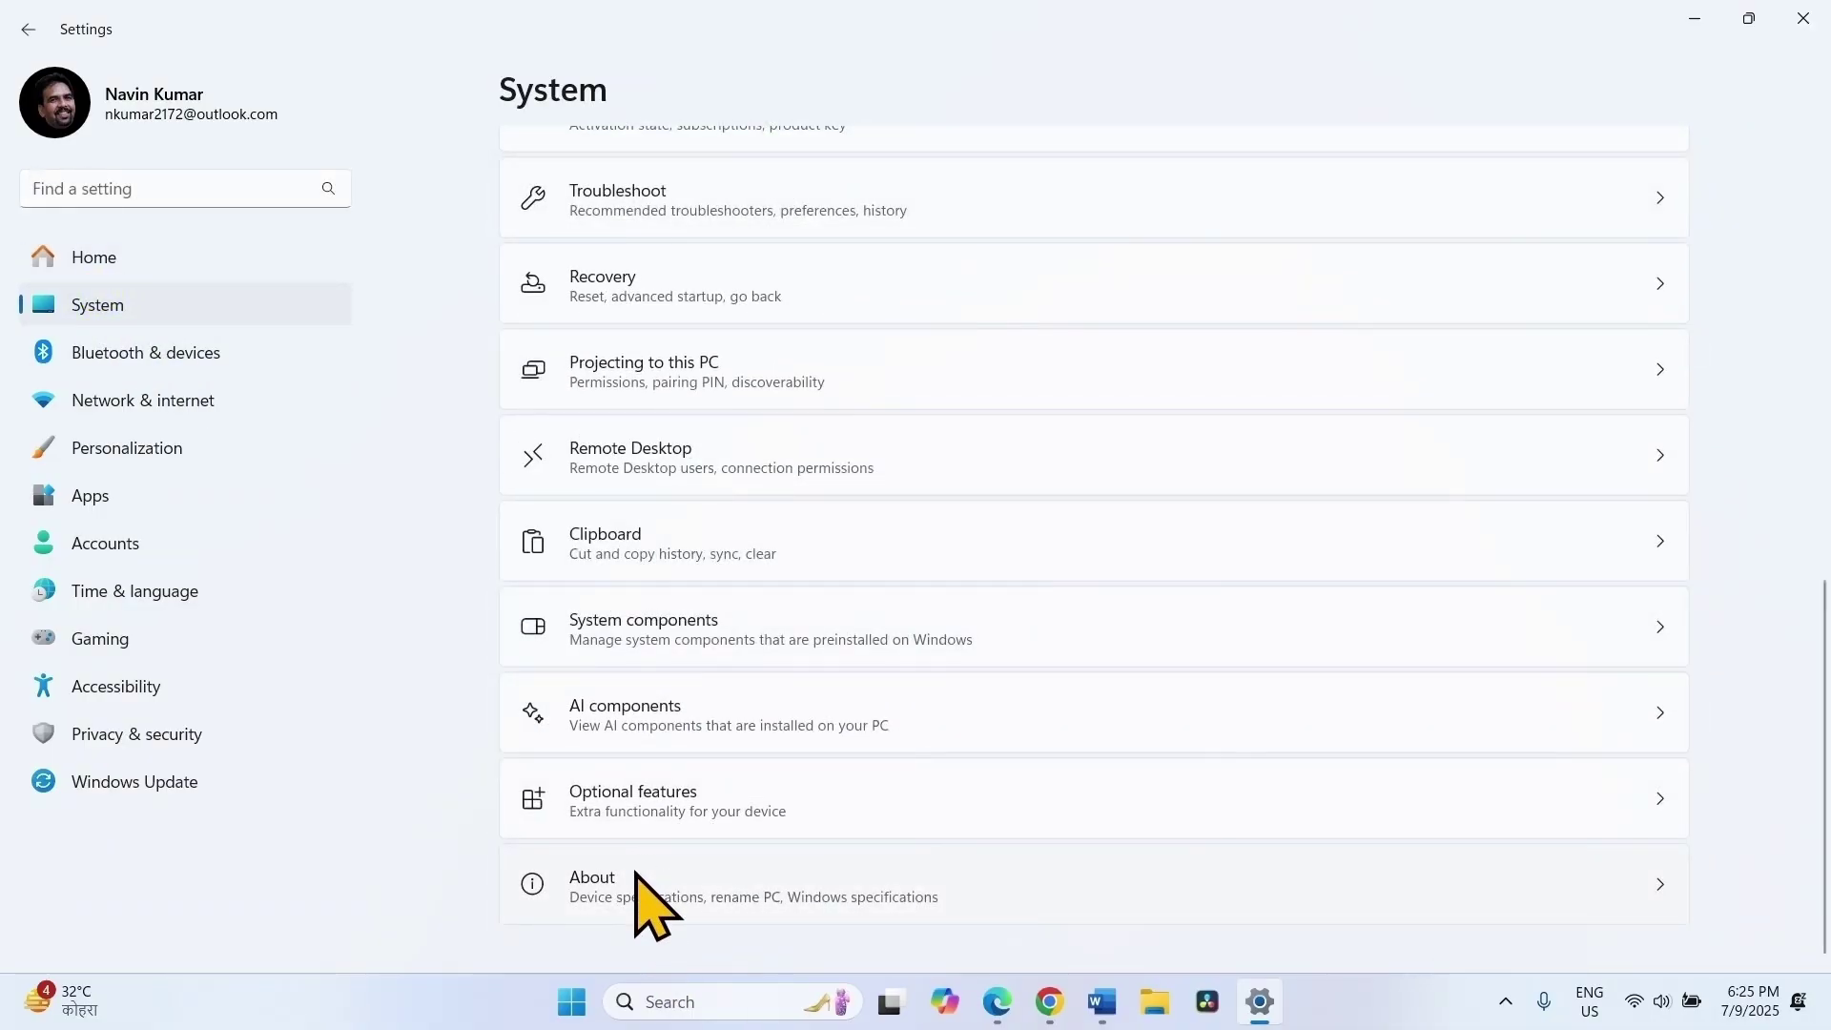
left_click(648, 901)
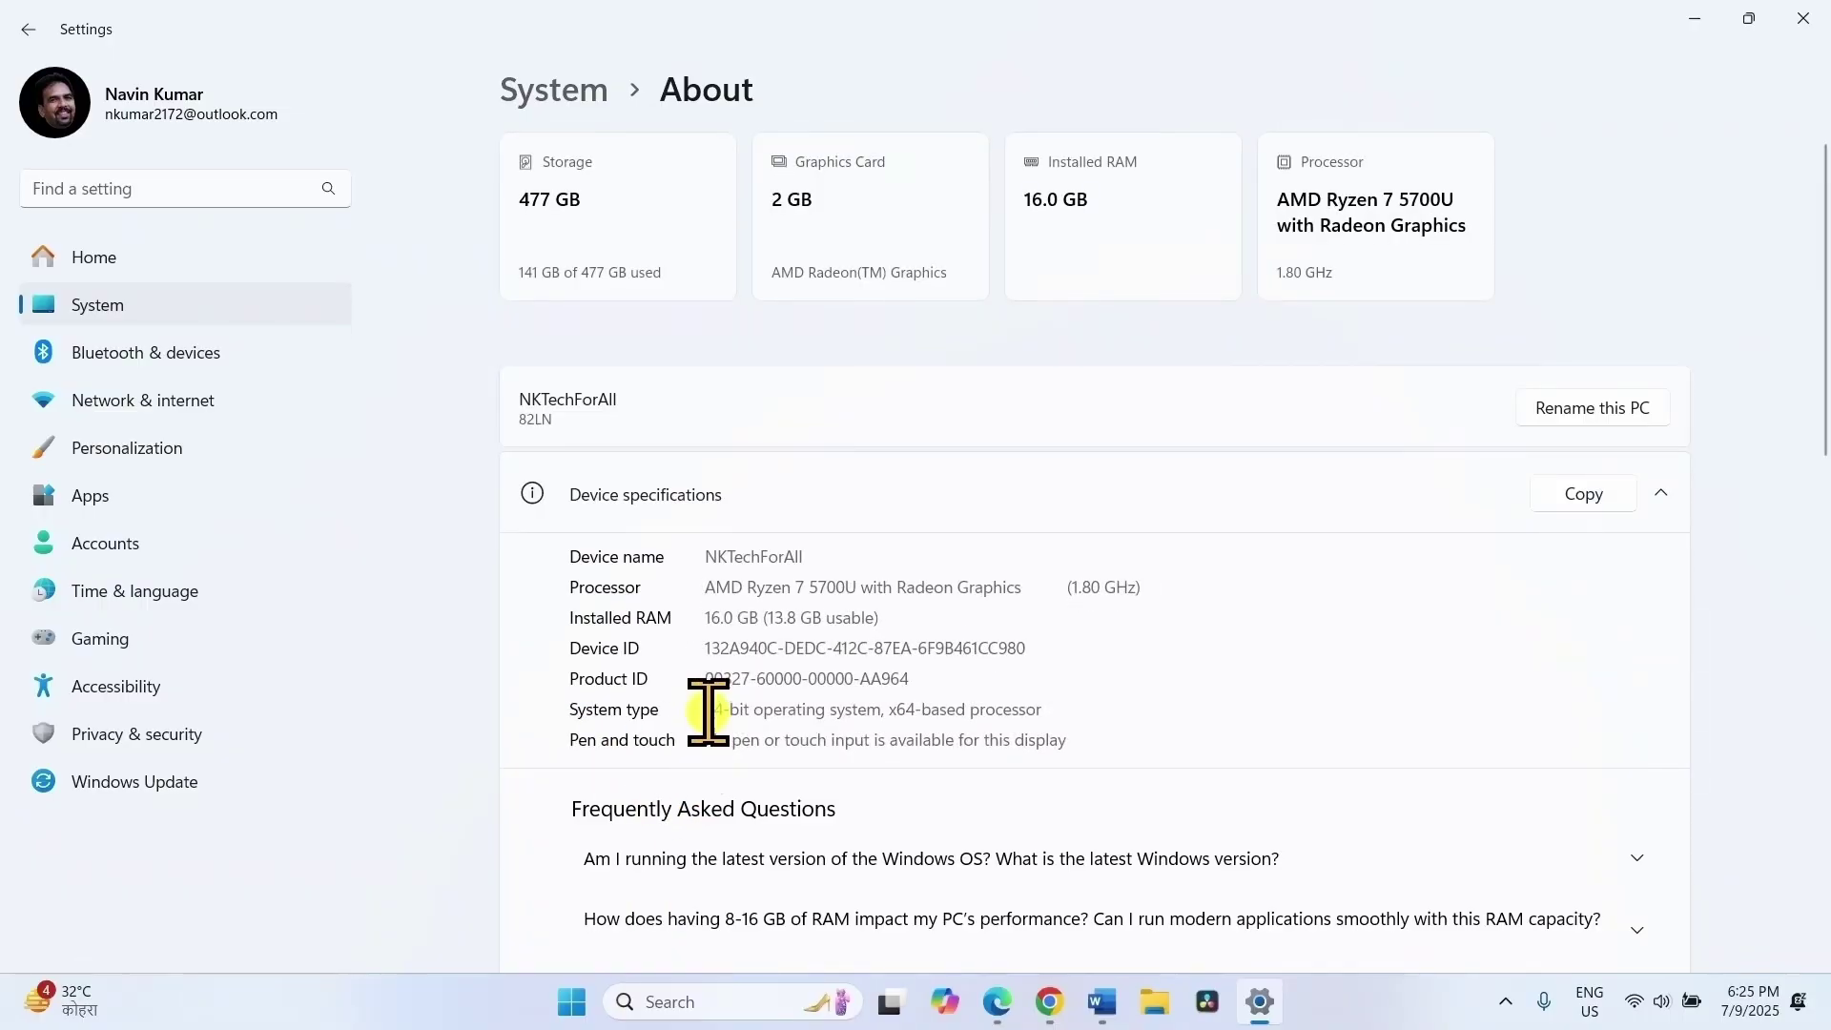
left_click_drag(708, 711, 1039, 715)
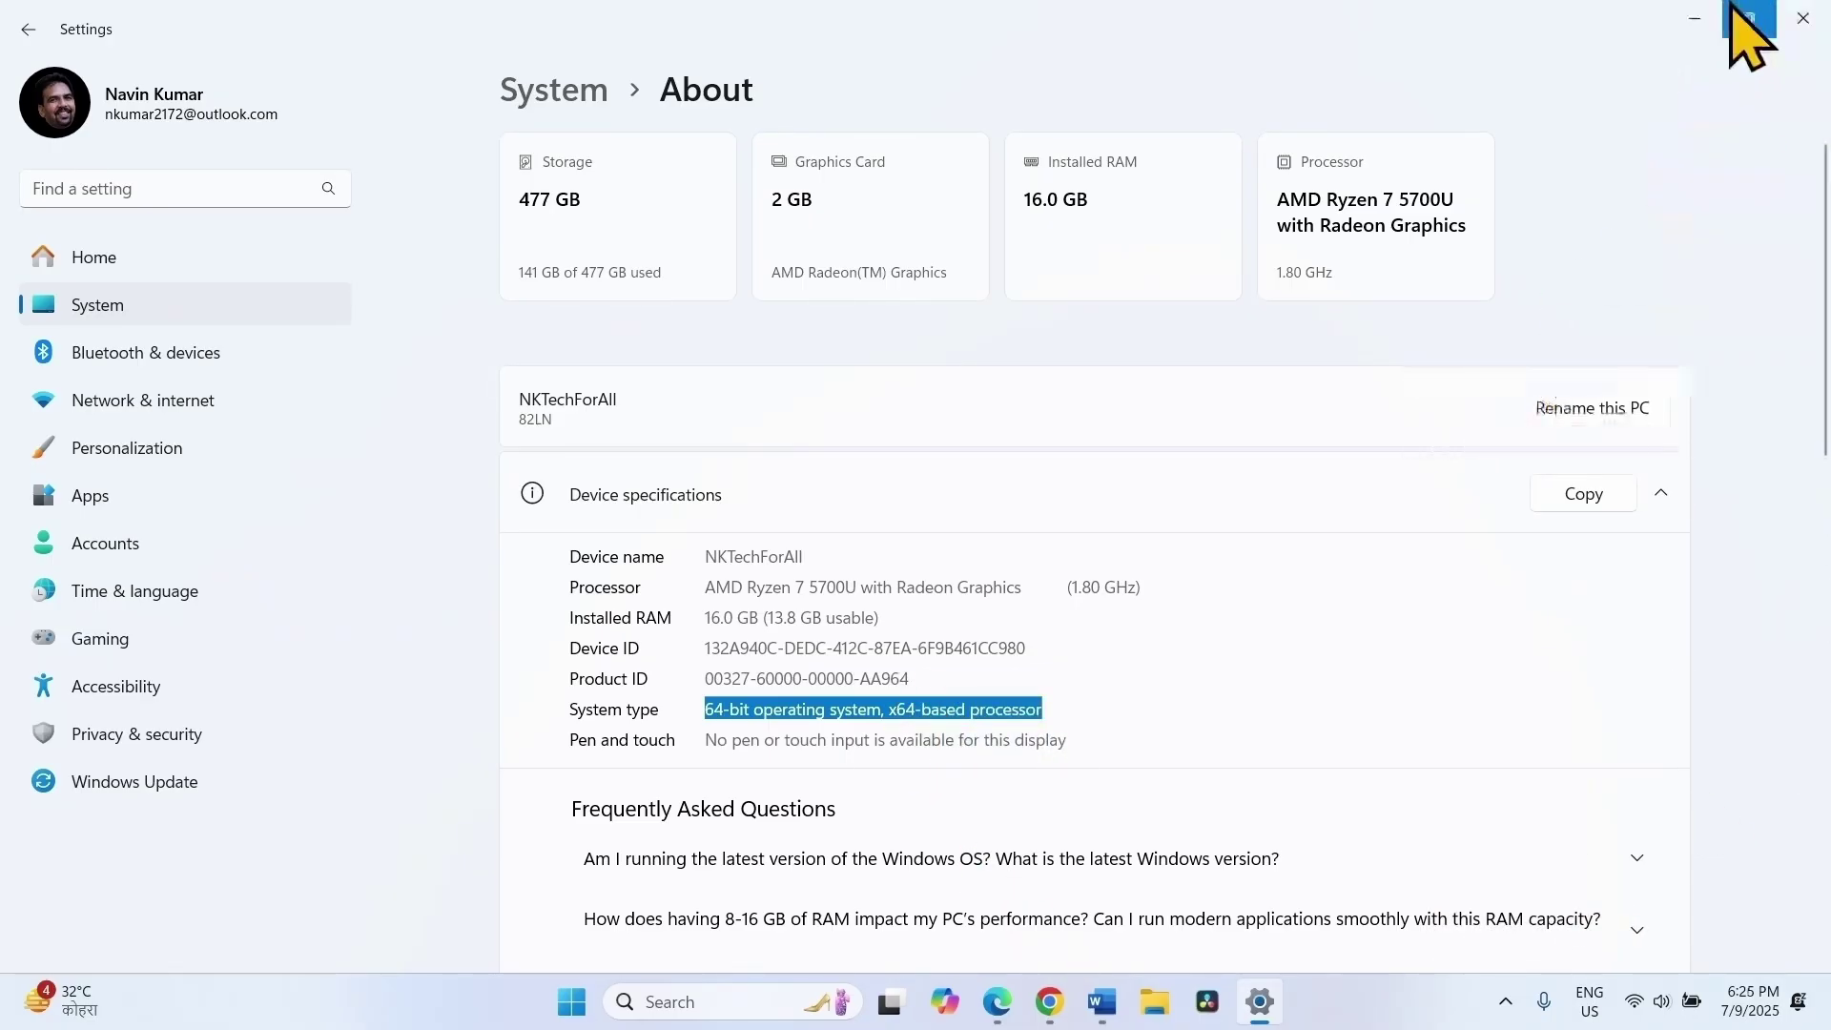
- Close Settings and download the KB5062553 and KB5043080 .msu packages for the x64 update
left_click(1803, 17)
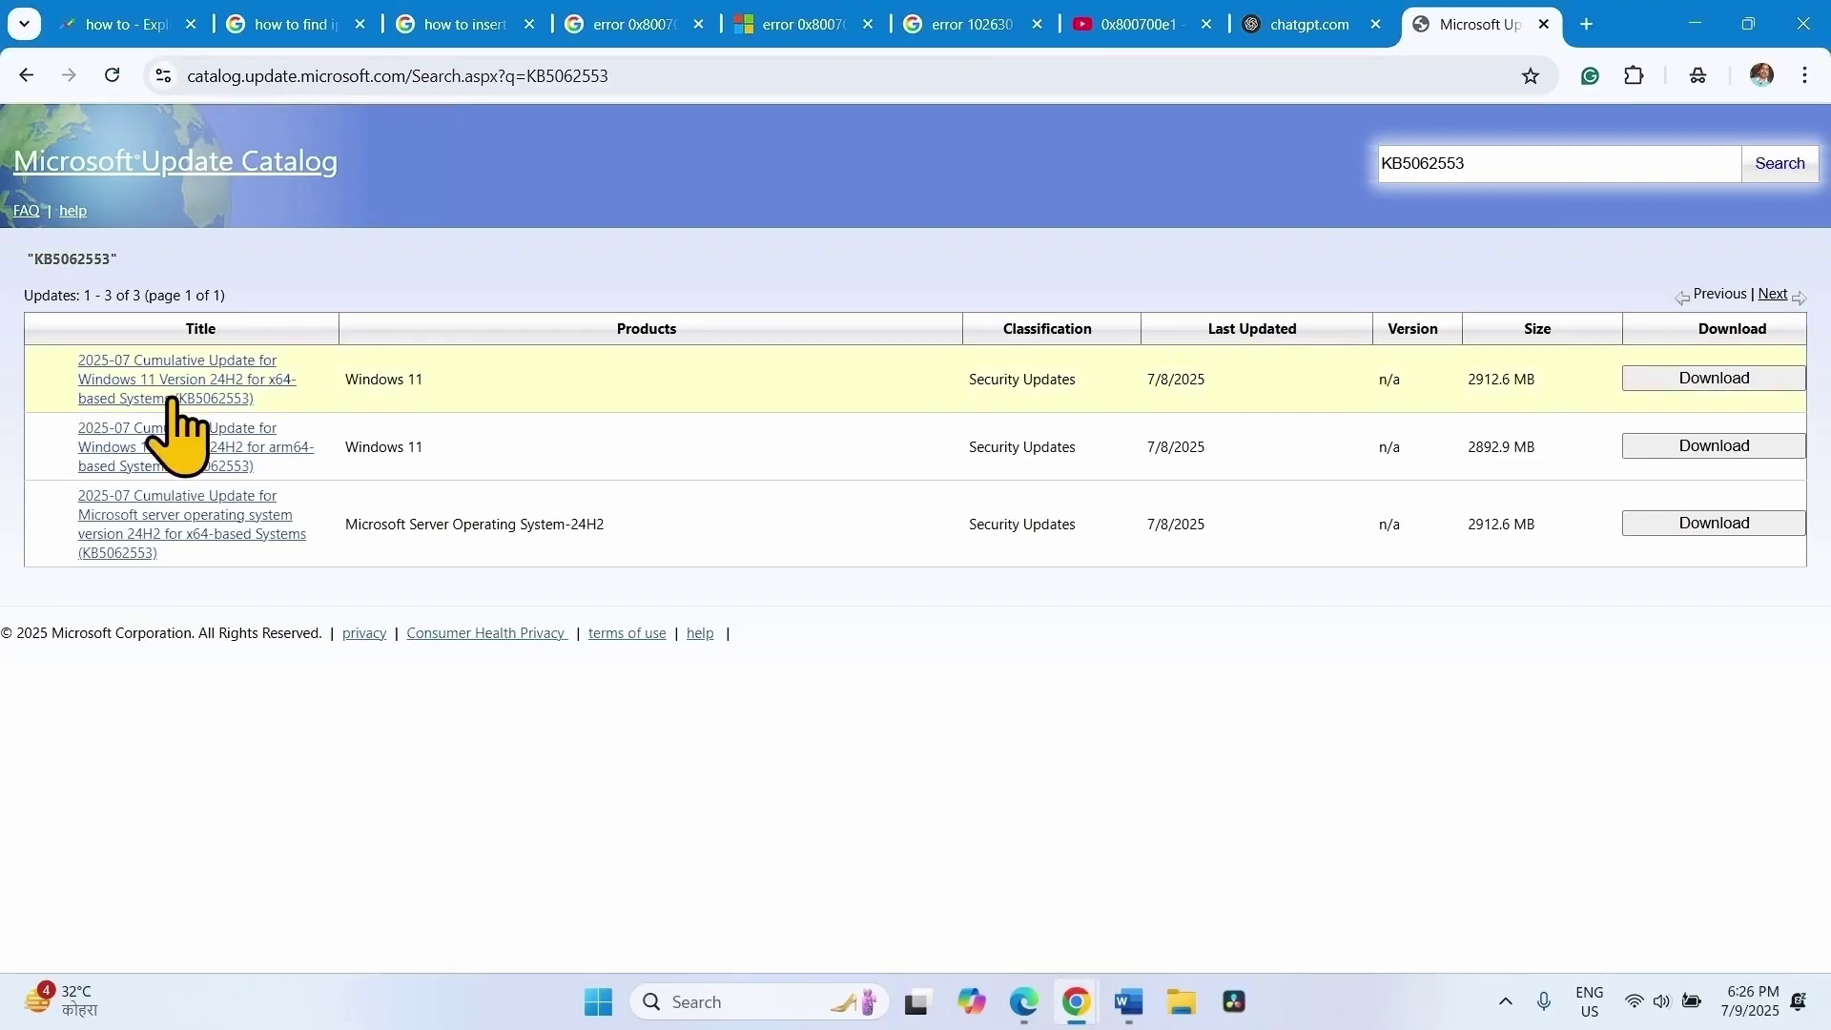
left_click(1741, 382)
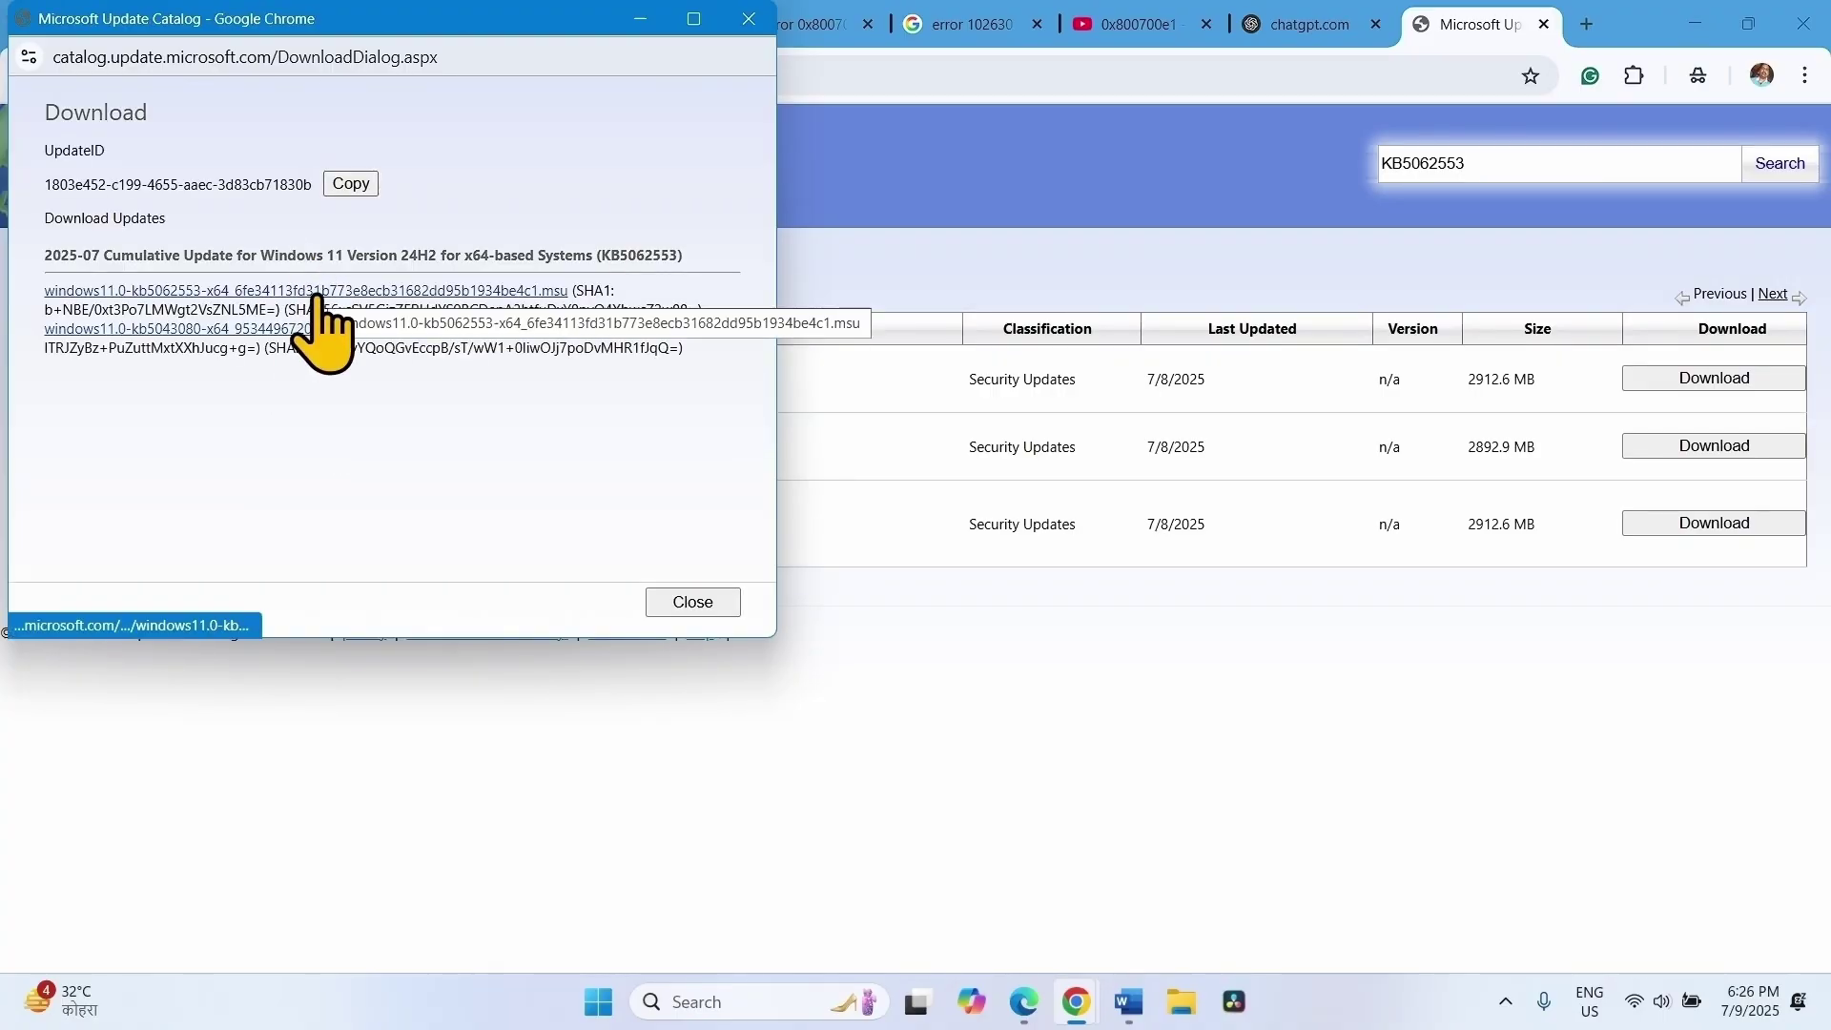
left_click(317, 299)
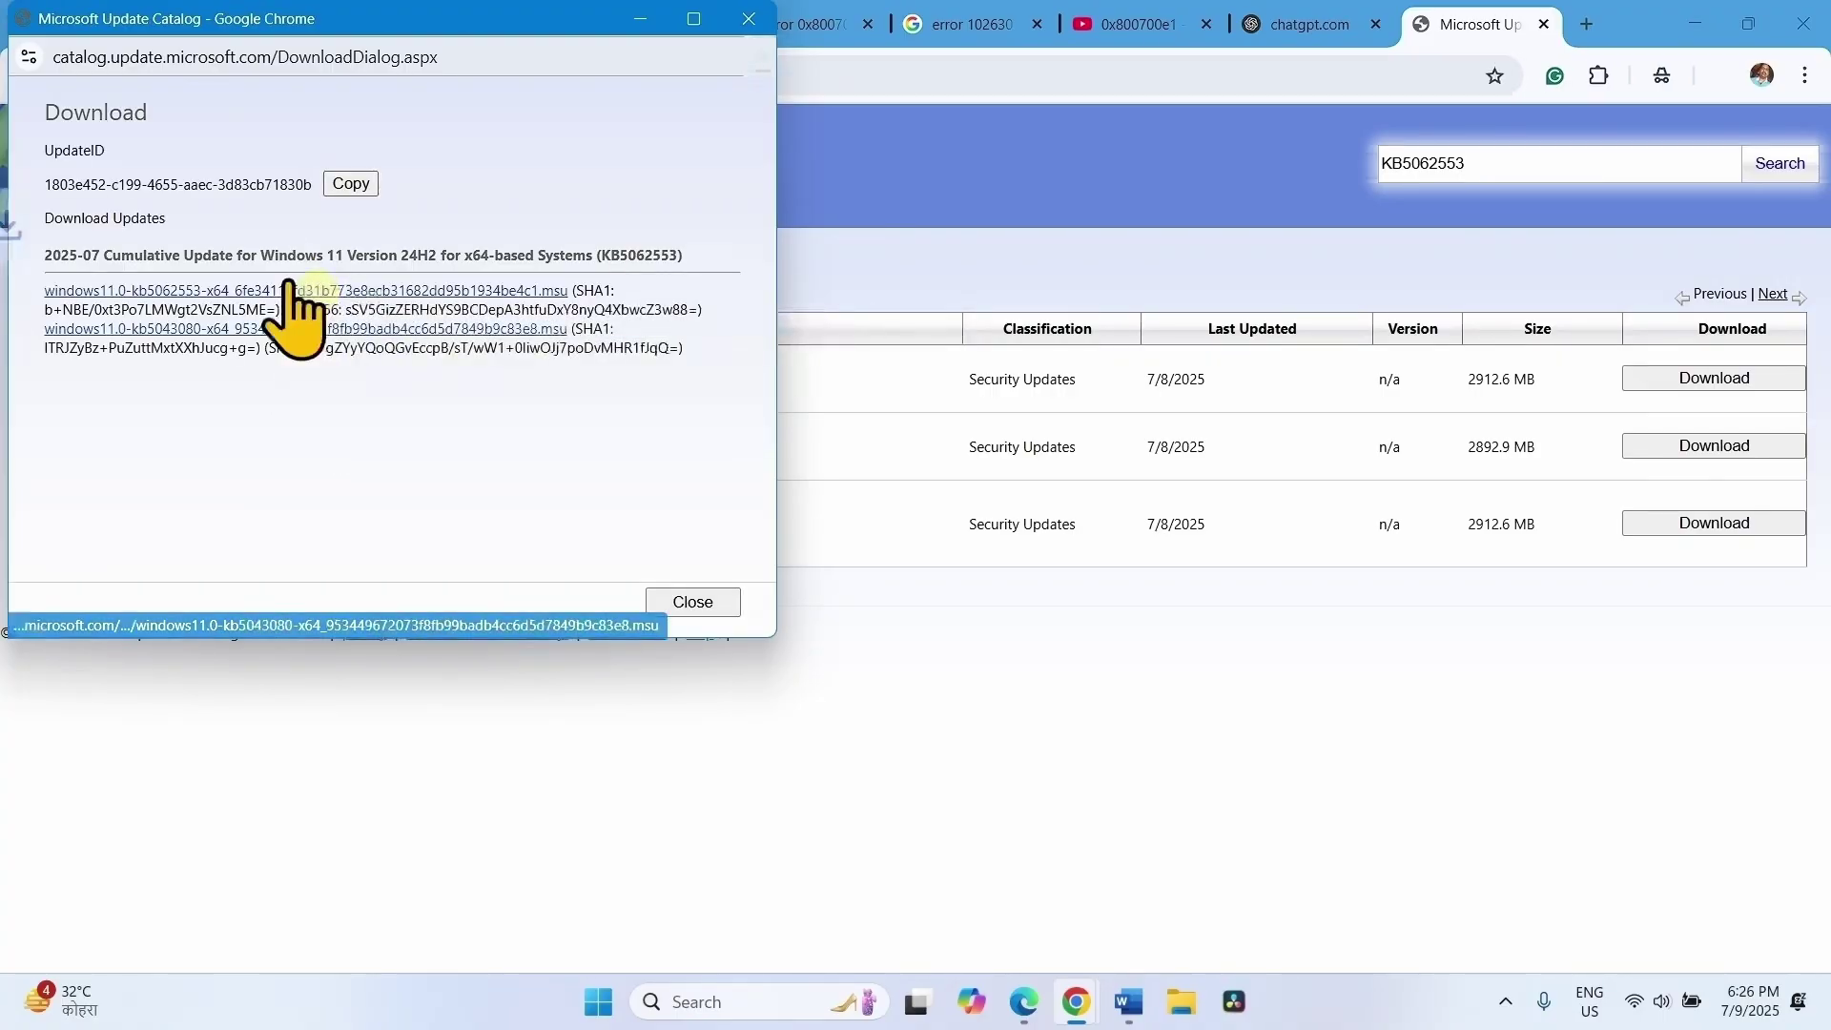
left_click(318, 329)
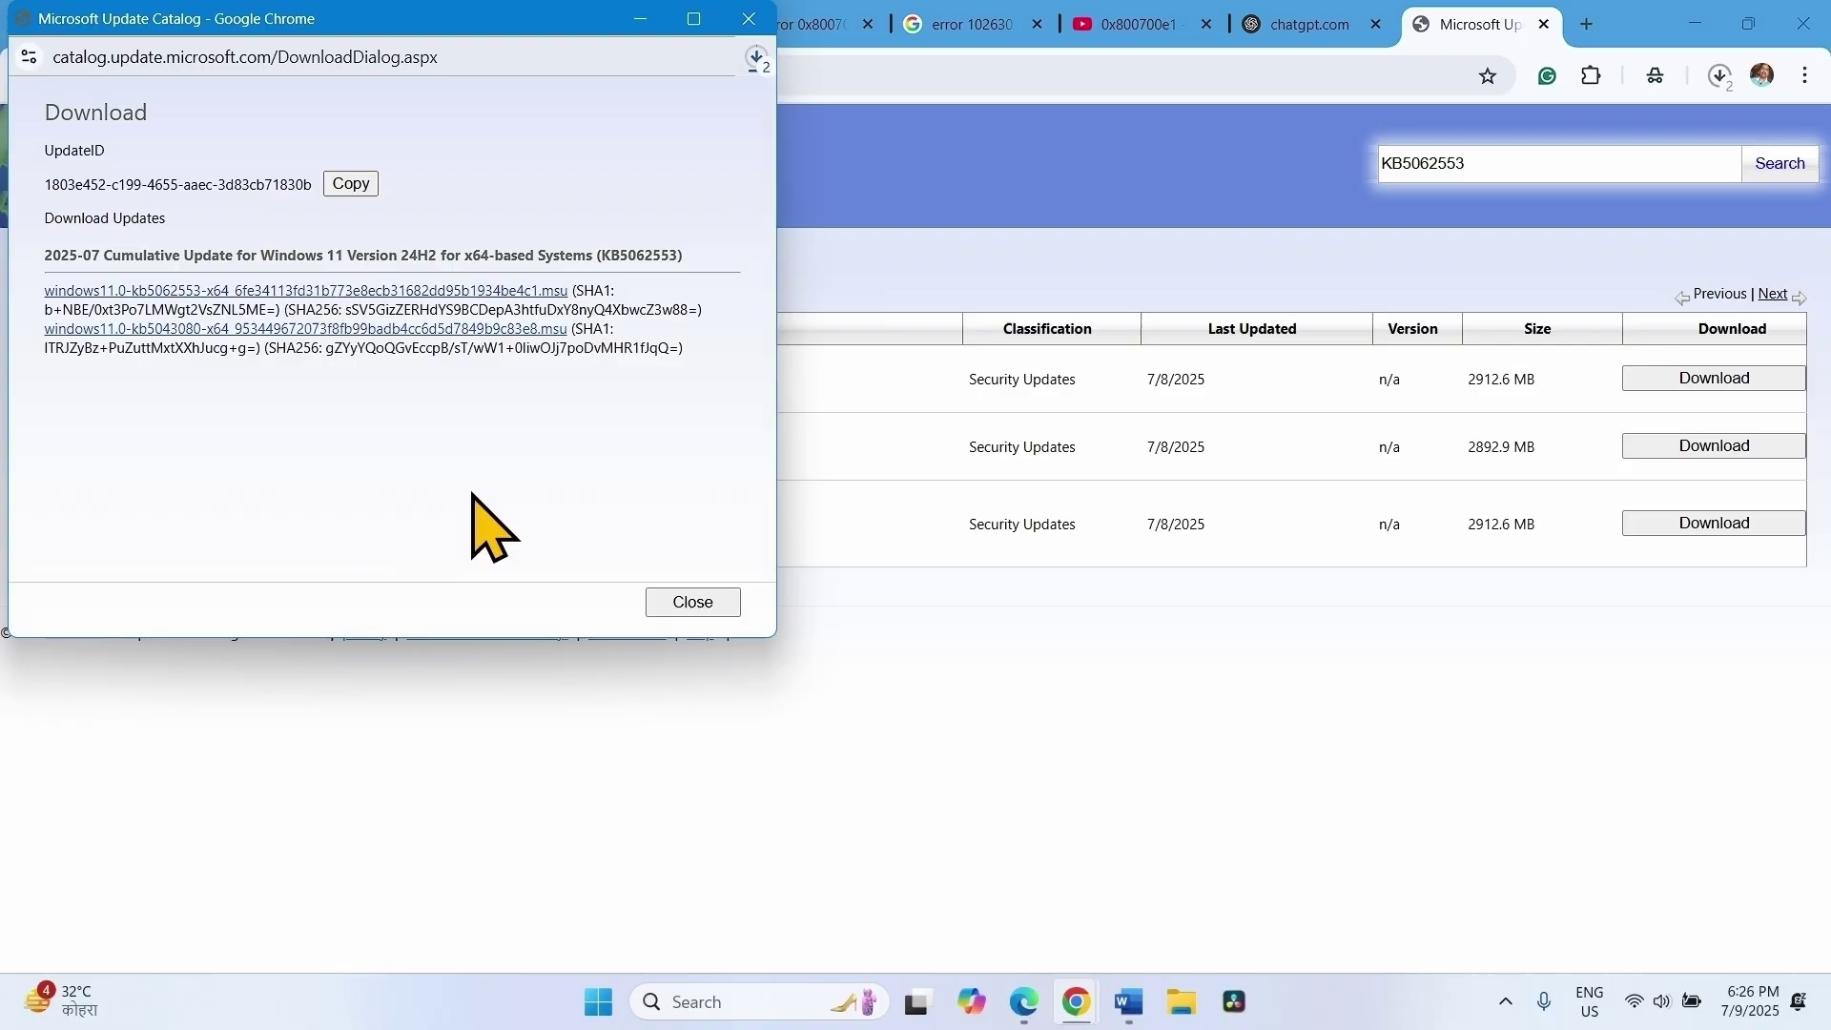
- Close the download links window and check Chrome's download history for the finished packages
left_click(745, 19)
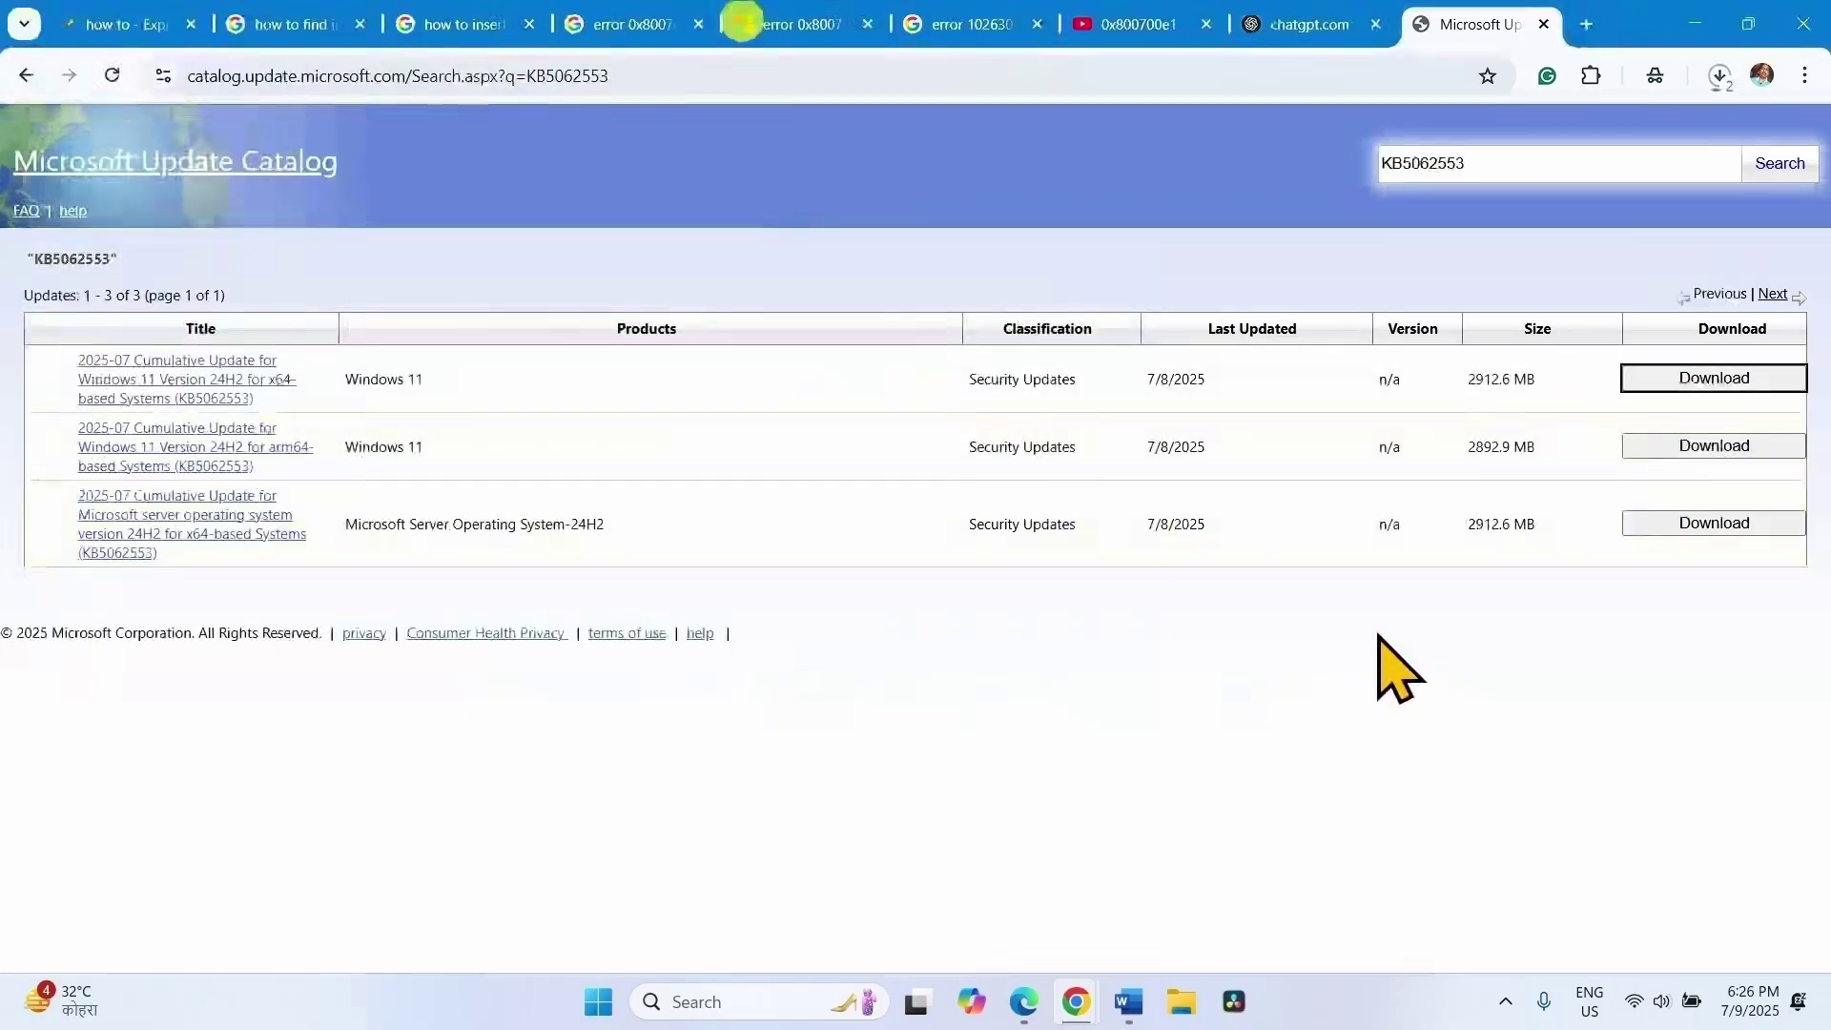
left_click(1722, 75)
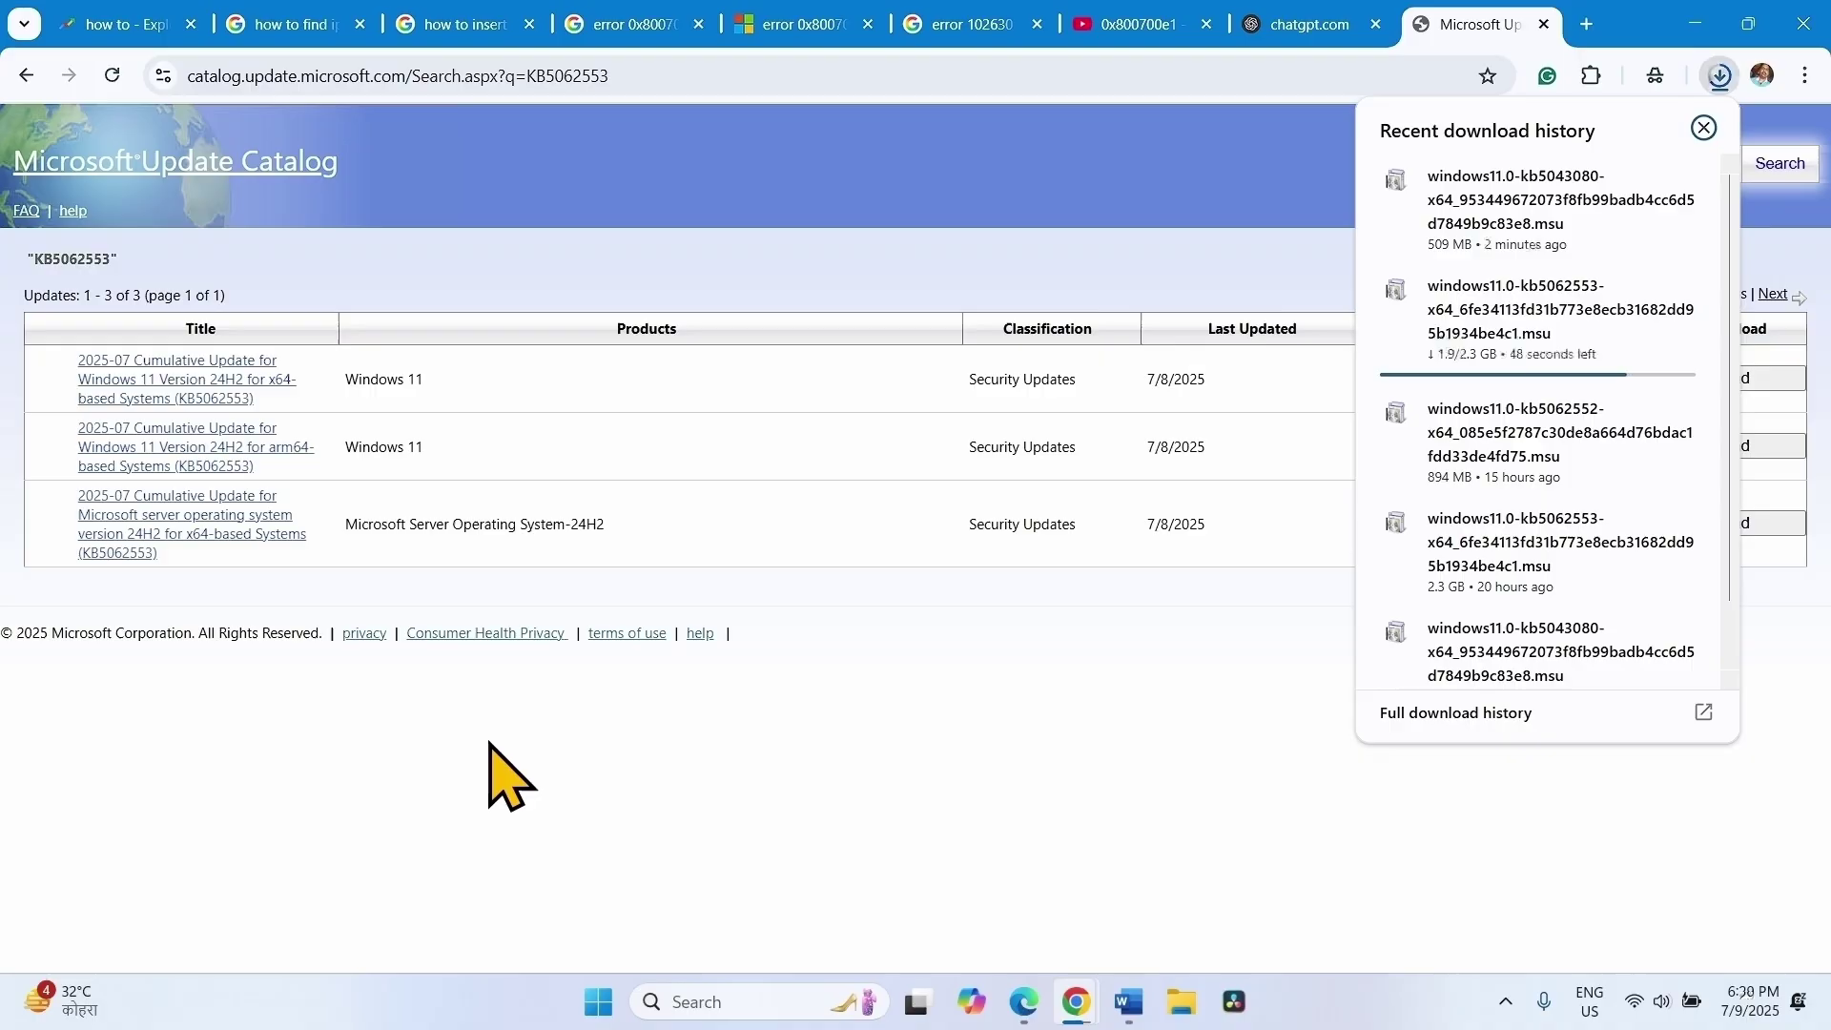
mouse_move(1439, 237)
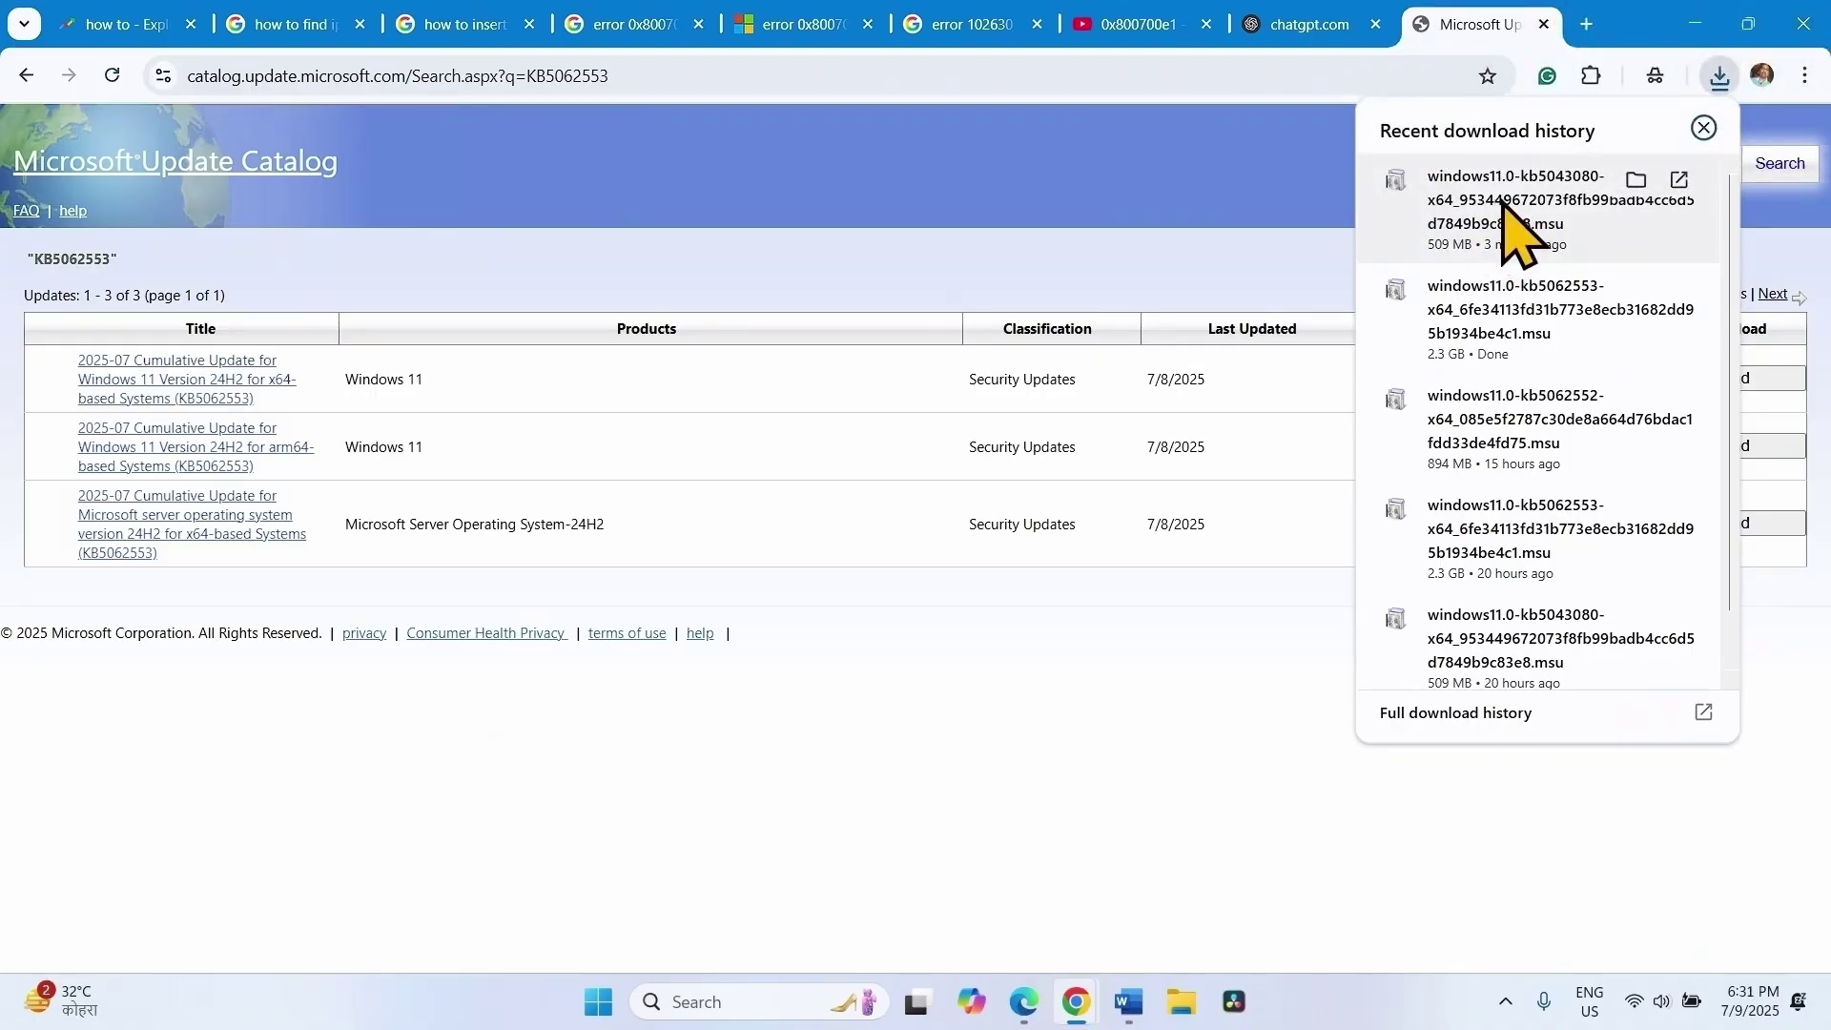
- Show the downloads in File Explorer and open the kb5062553 .msu package to run it
left_click(1634, 181)
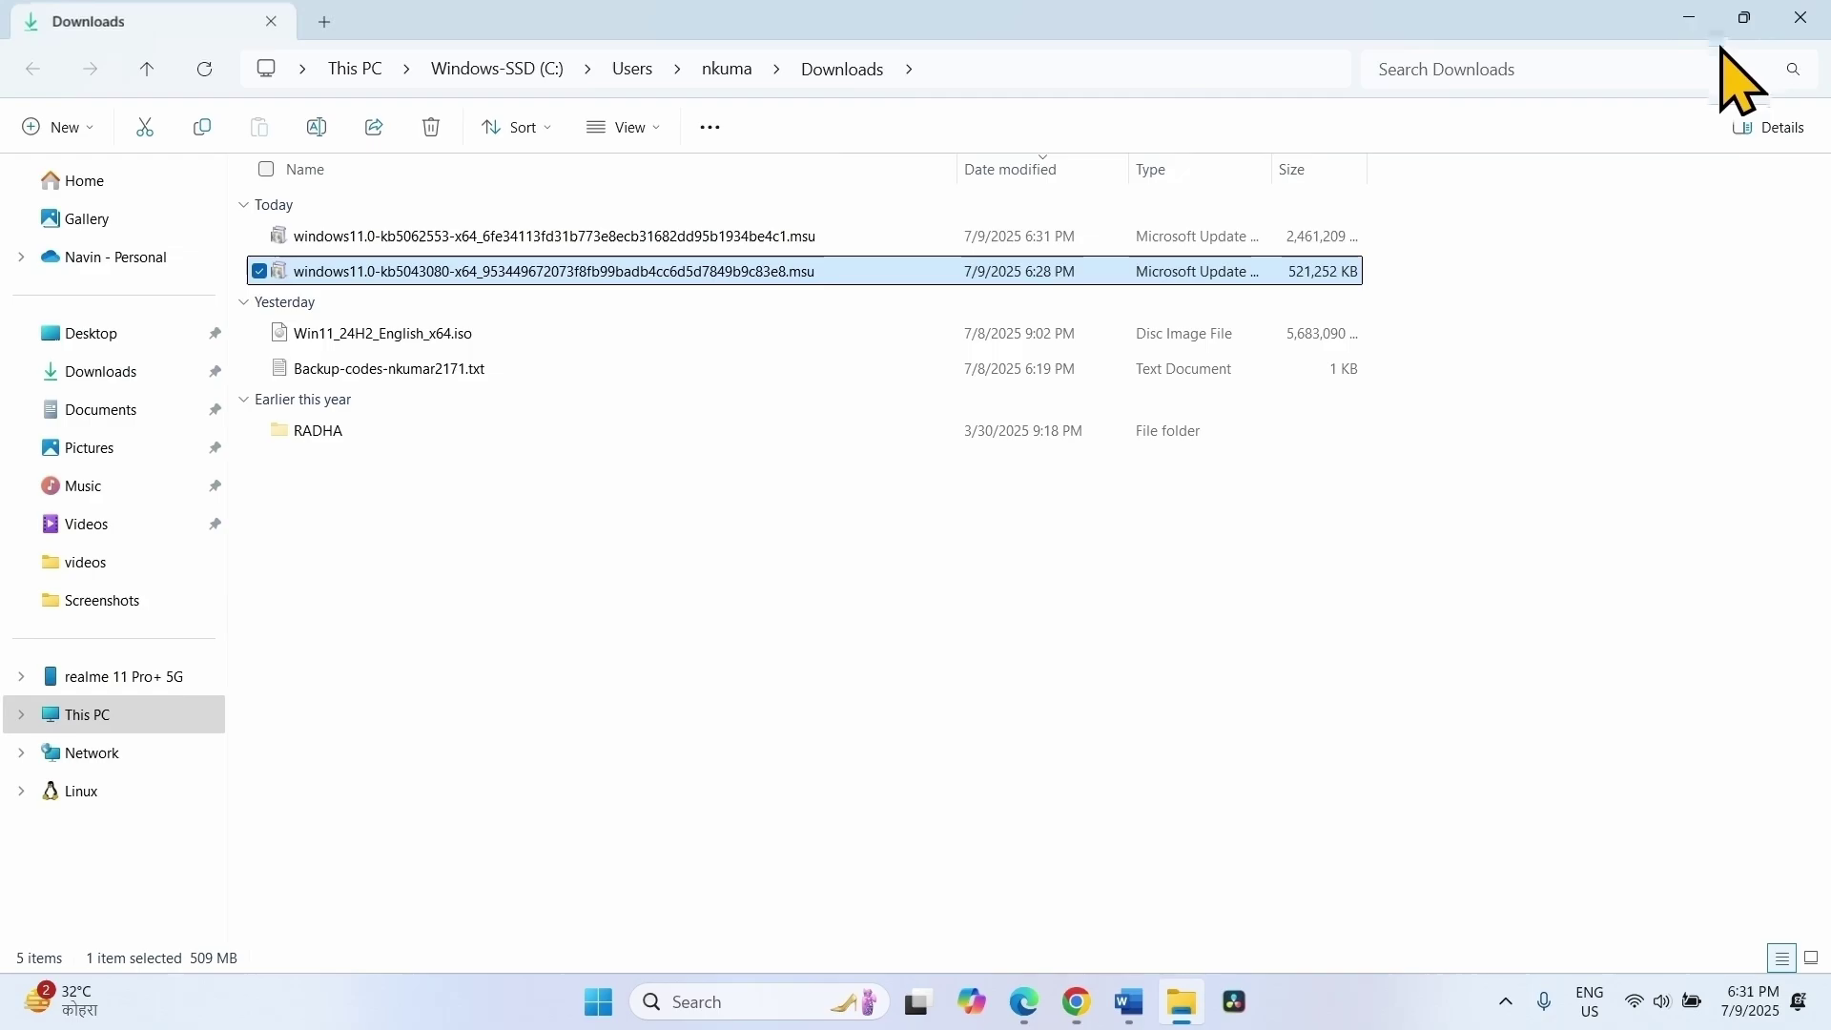
left_click(373, 241)
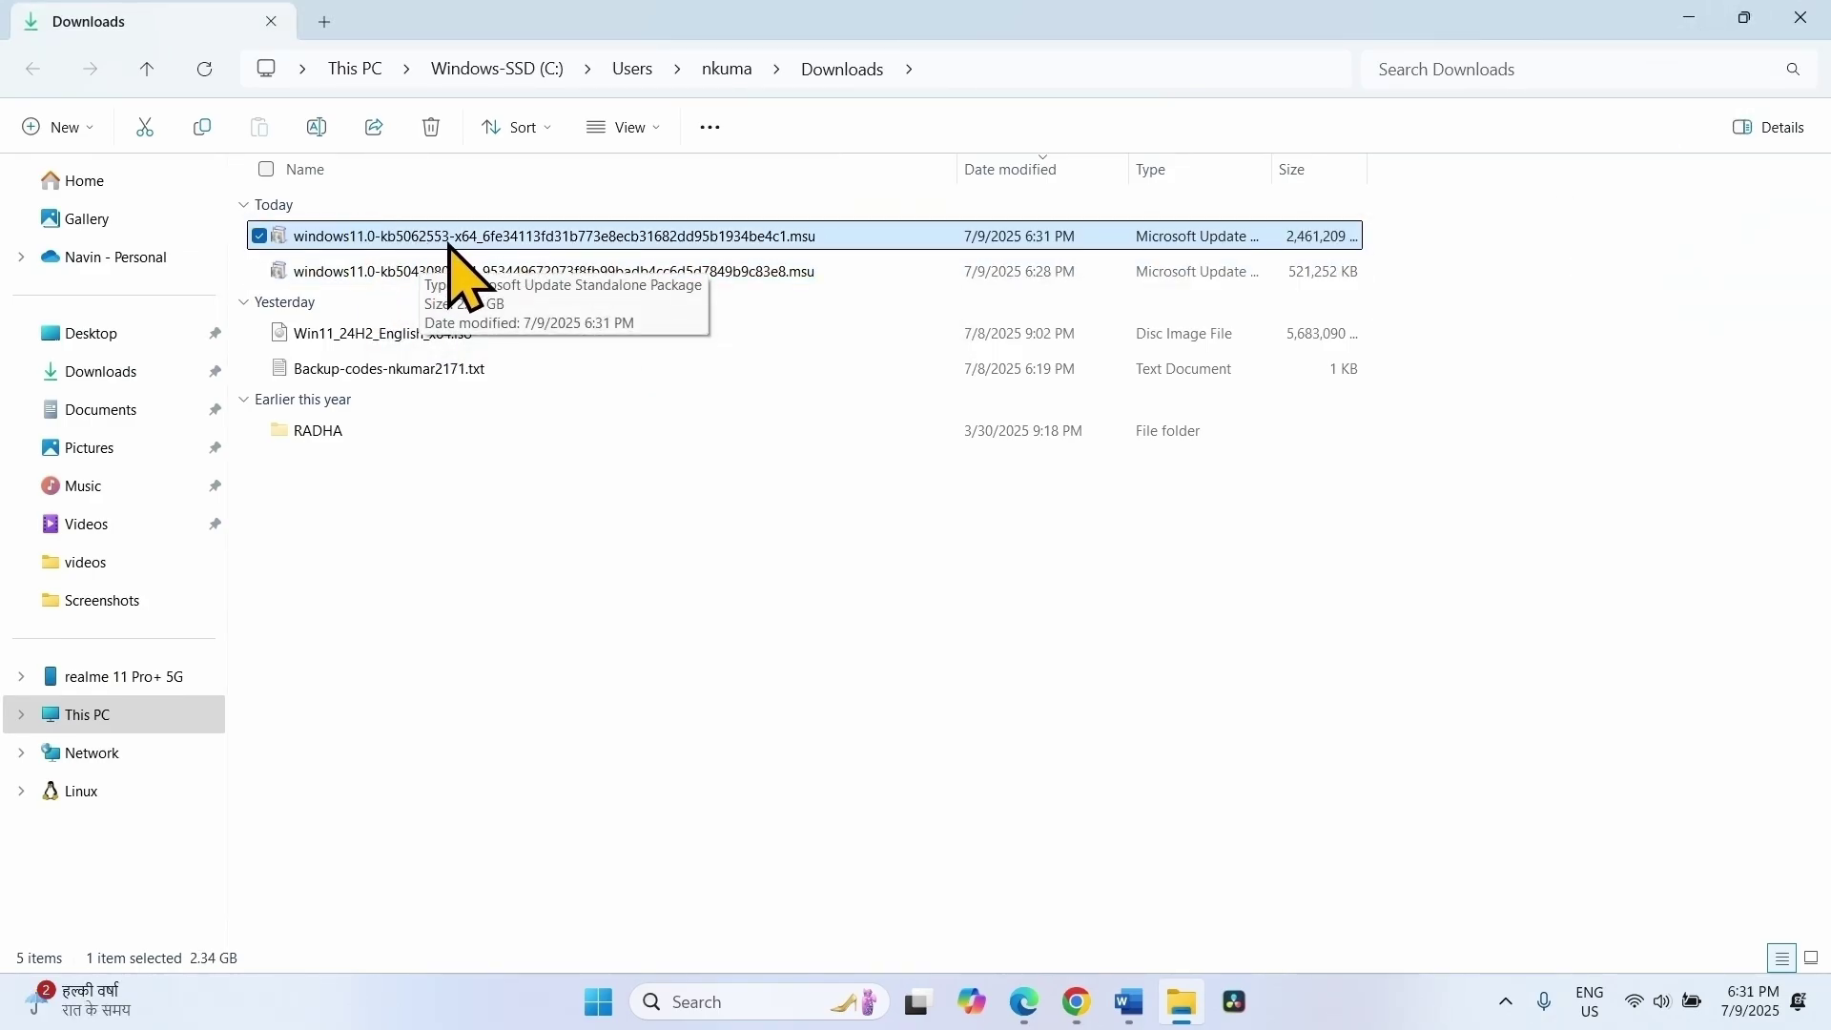
right_click(409, 236)
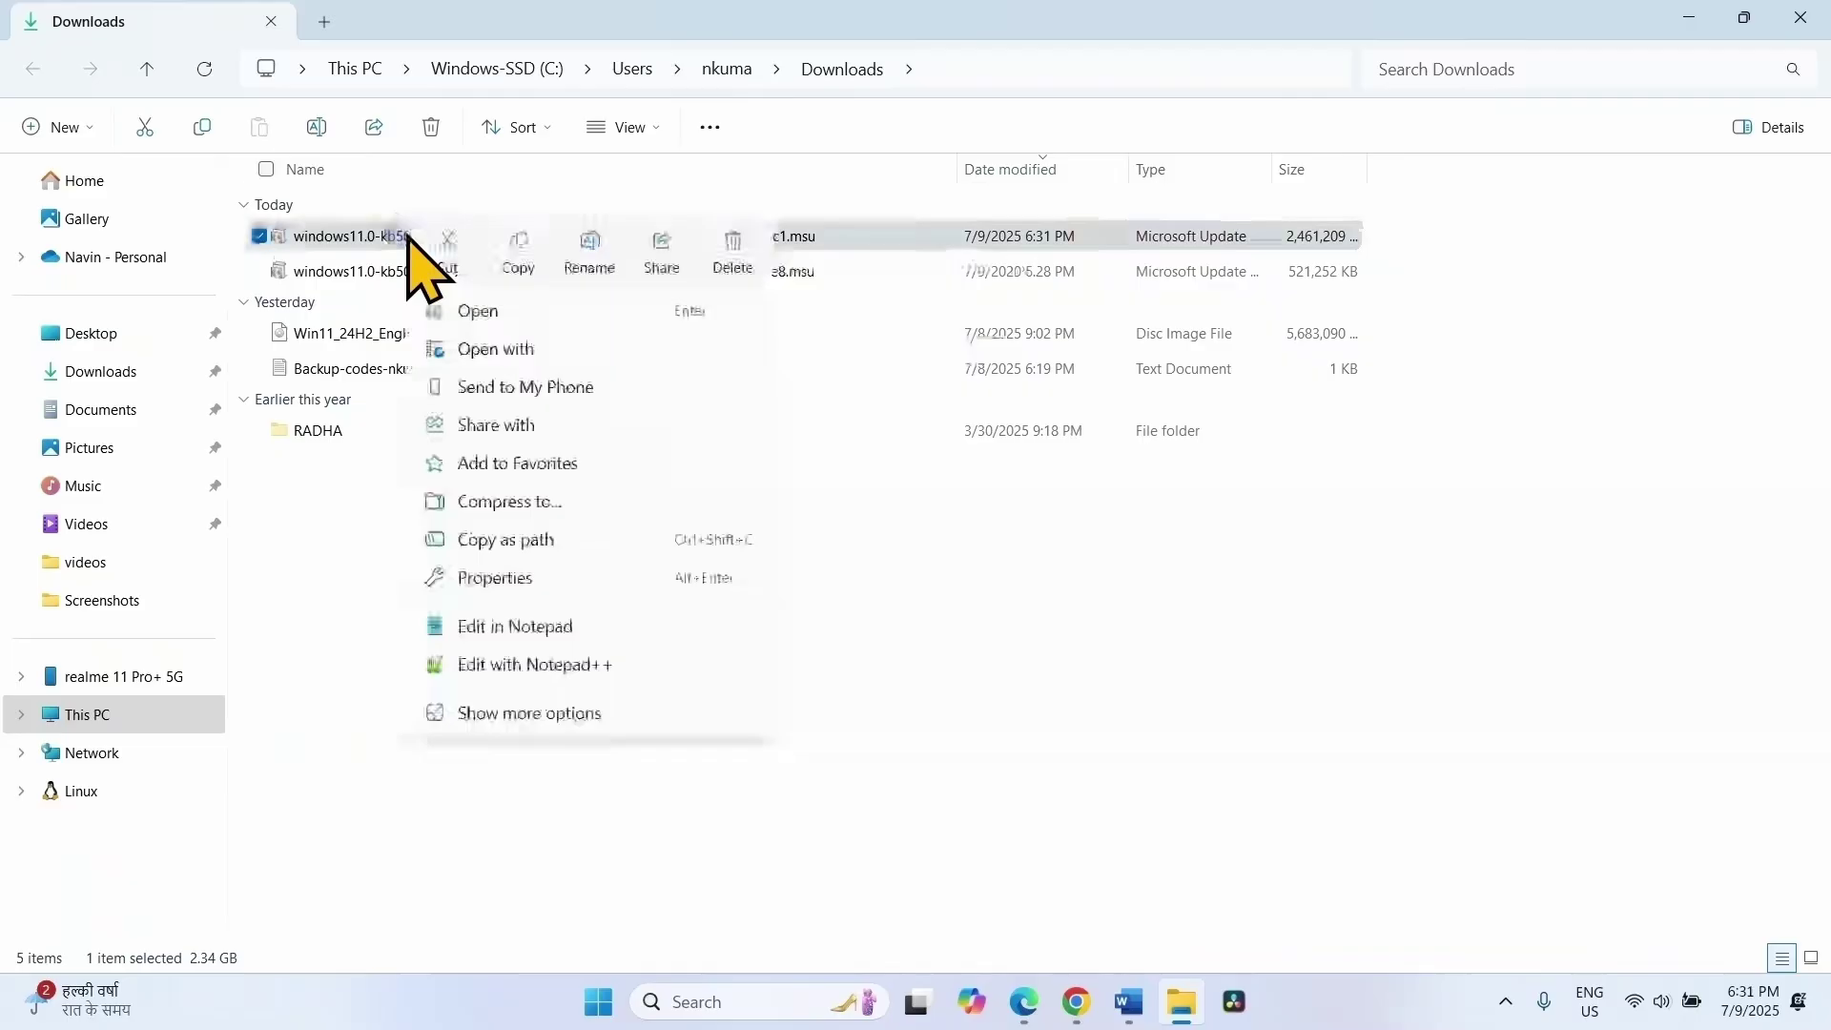
left_click(454, 310)
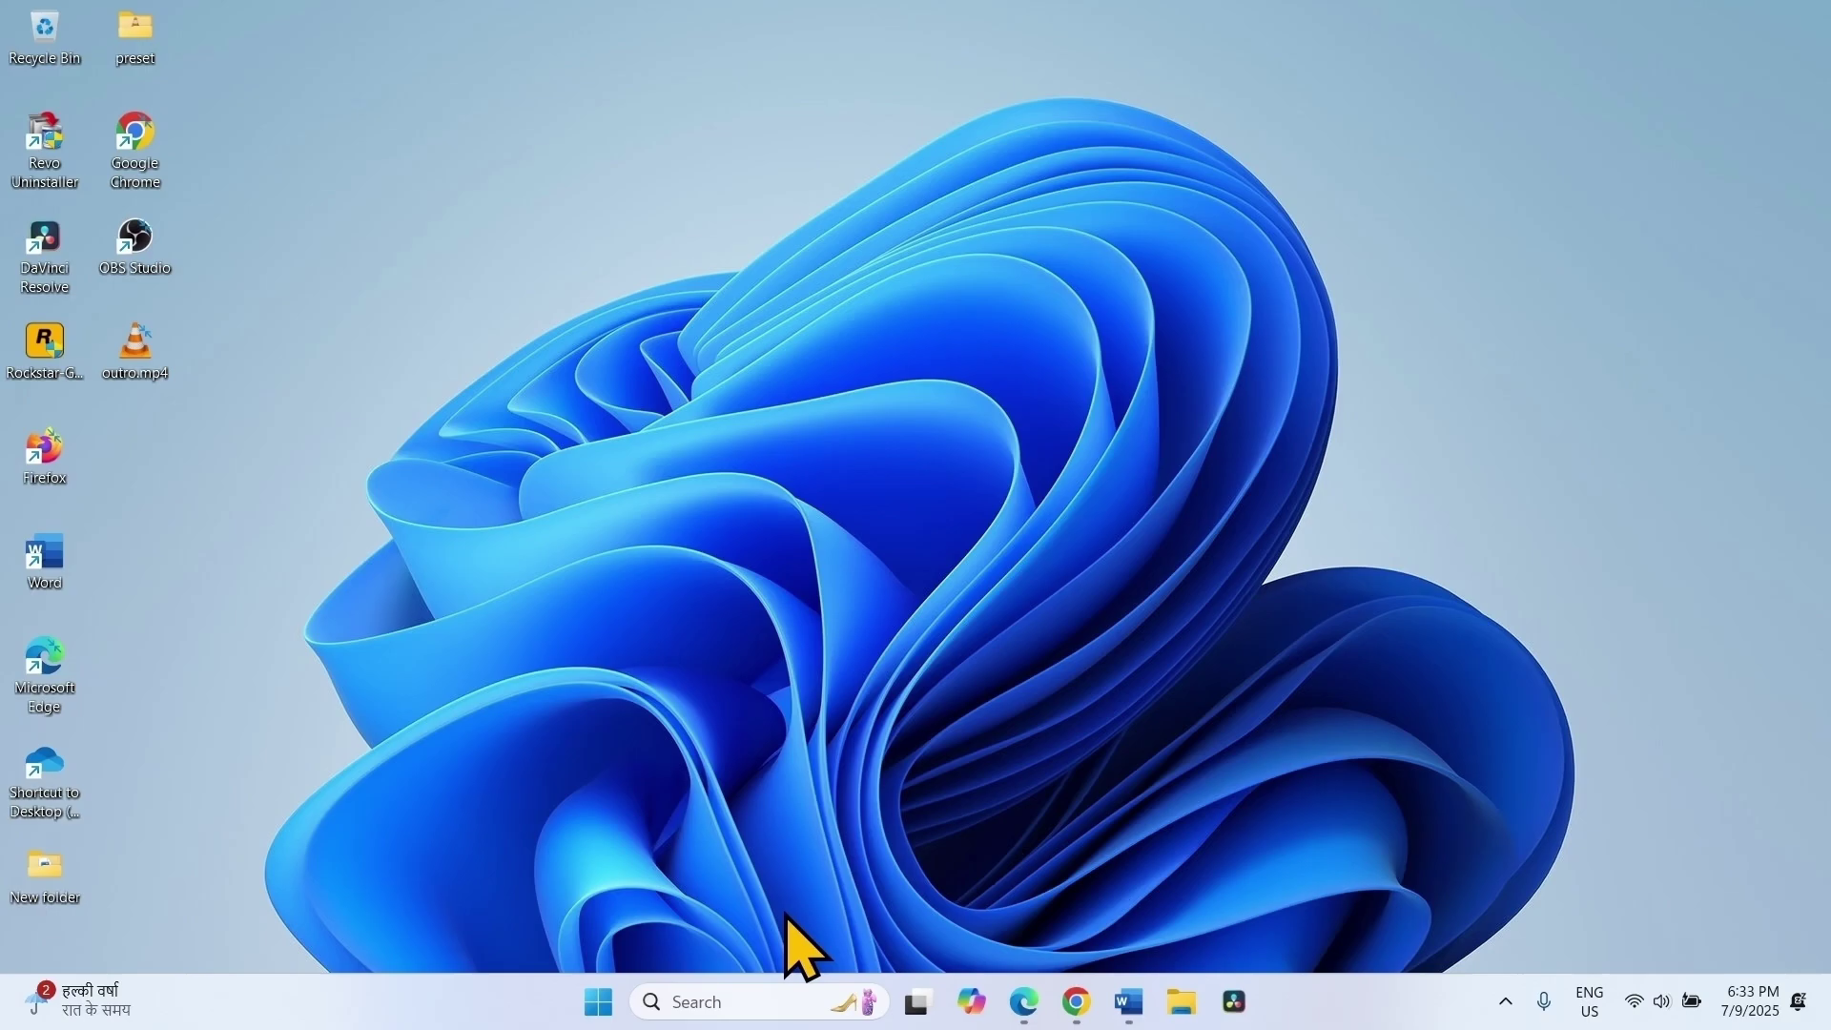
- Search for cmd and launch Command Prompt as administrator, approving the UAC prompt
left_click(729, 1001)
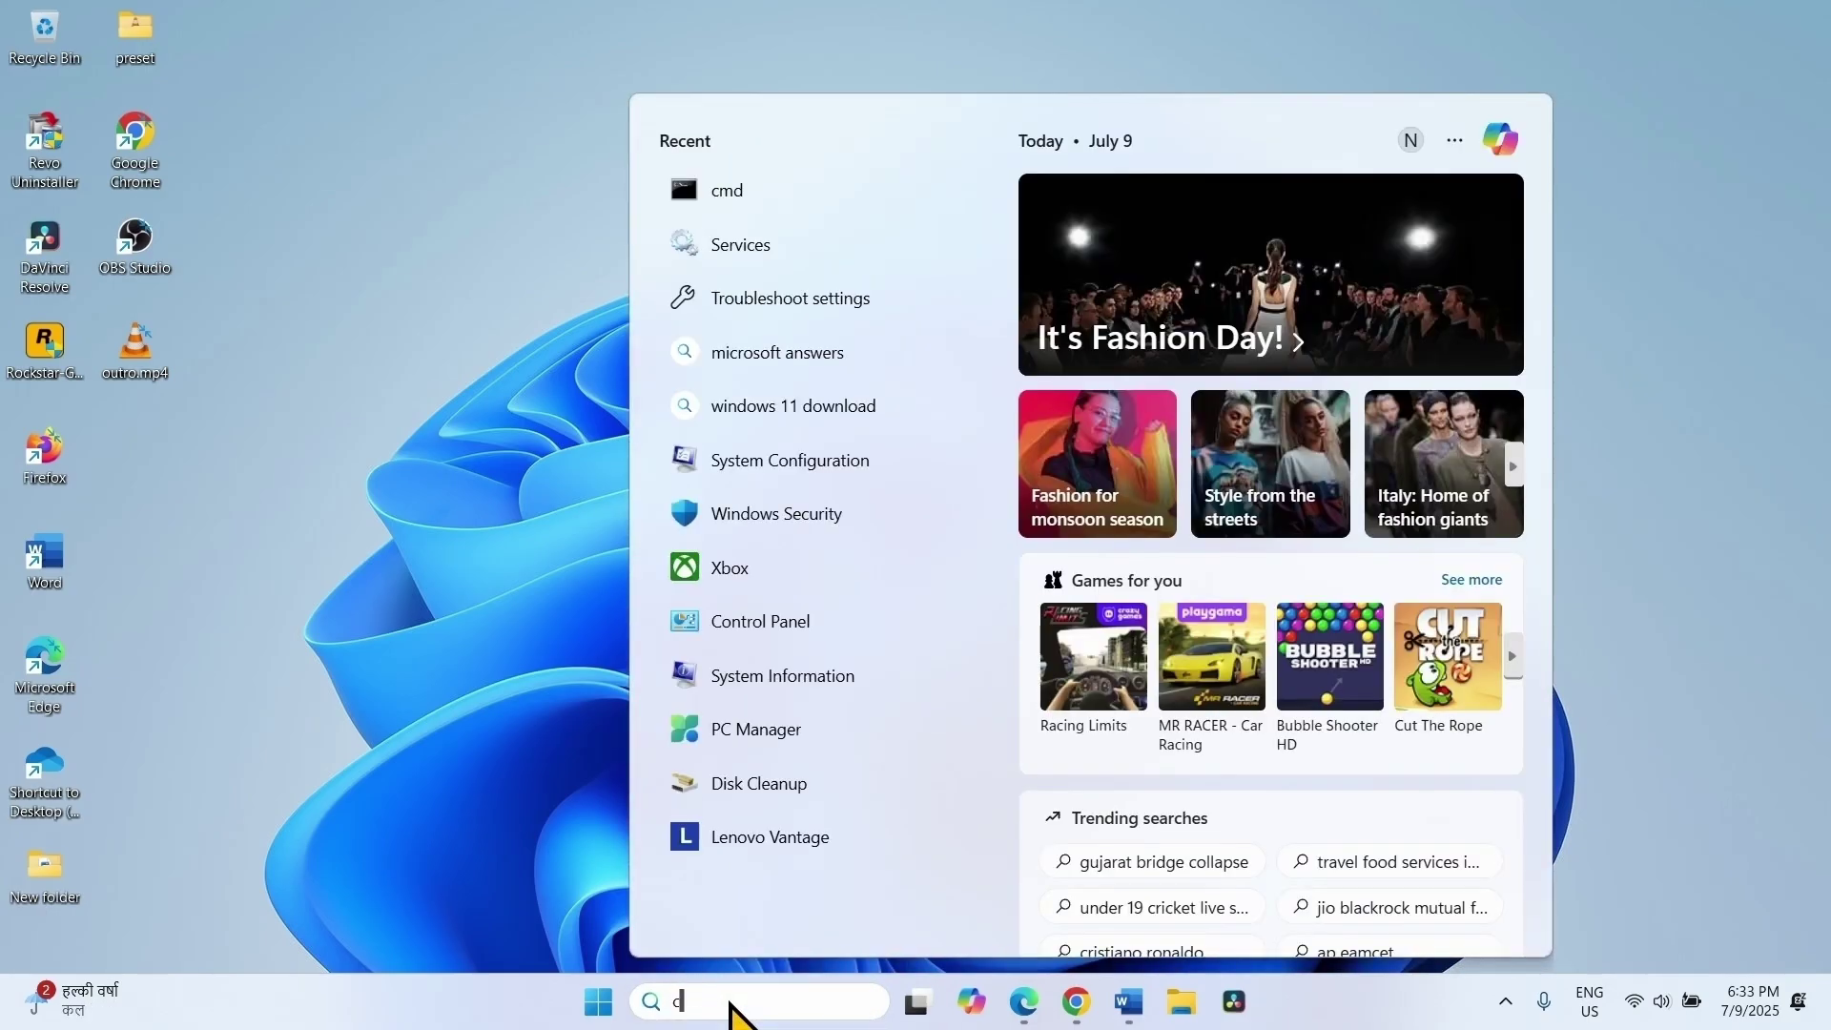
type("cmd")
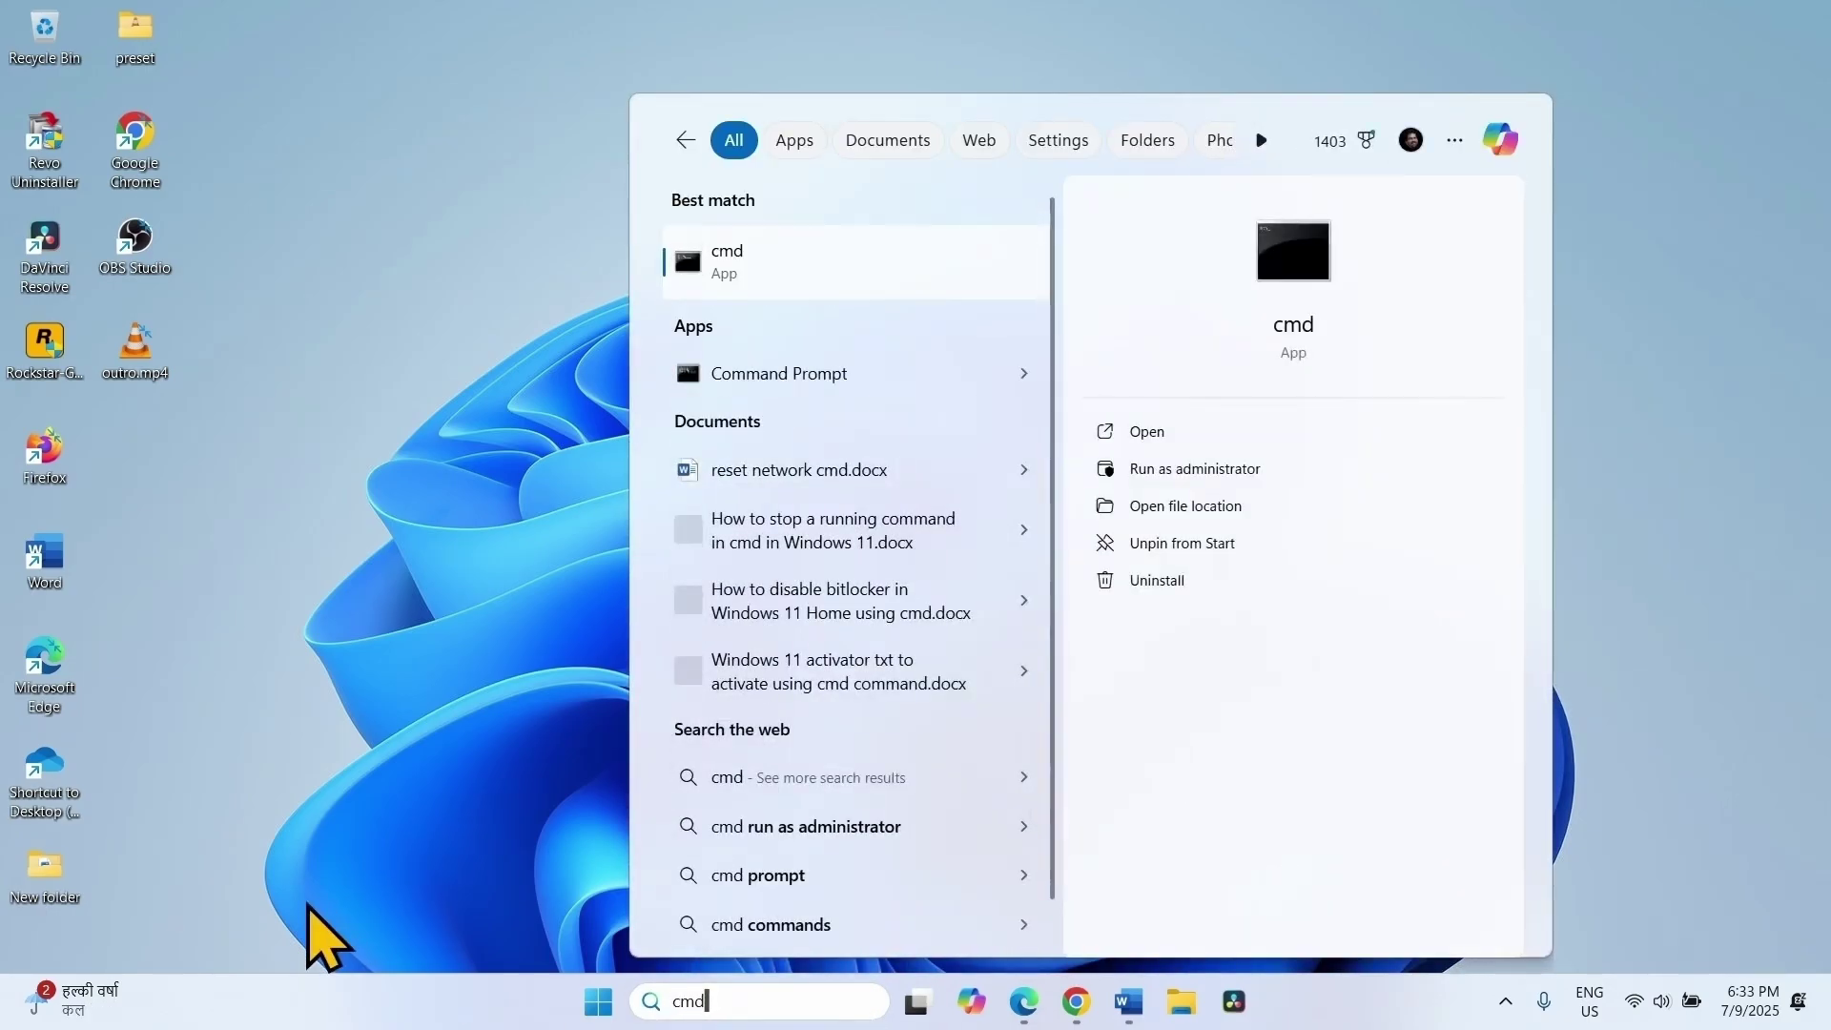
left_click(1169, 470)
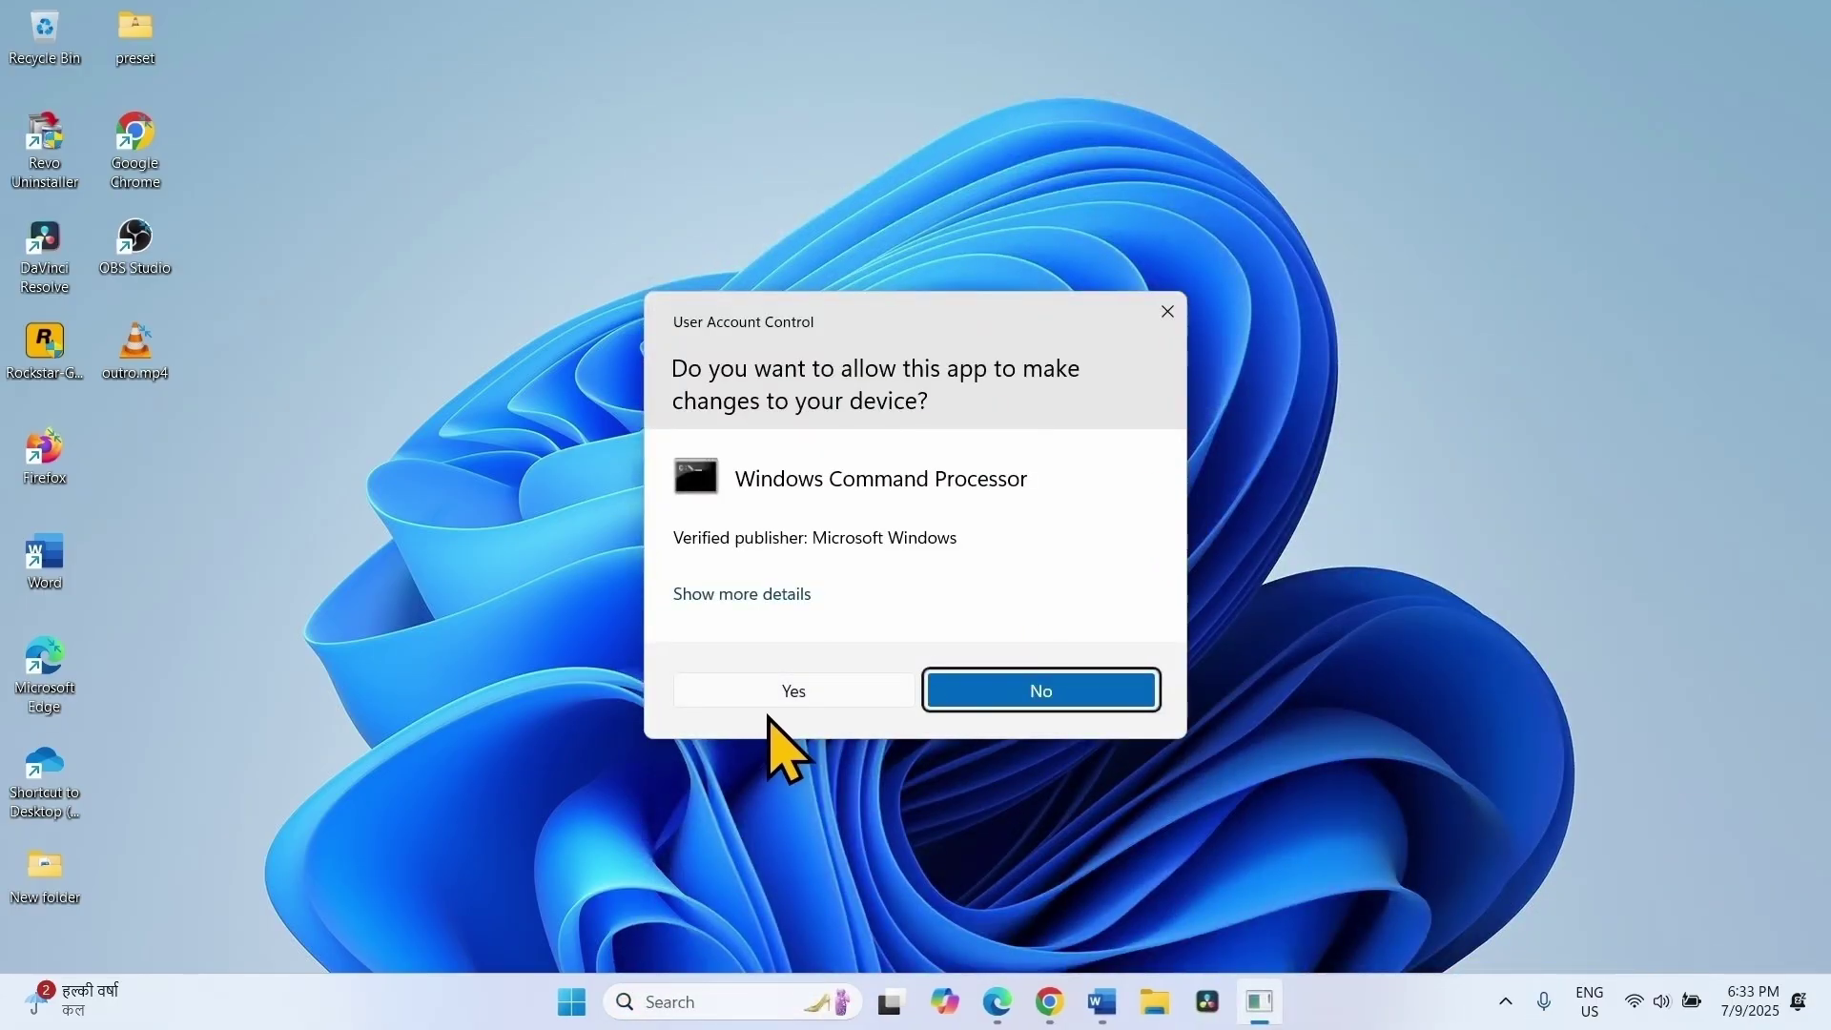
left_click(771, 702)
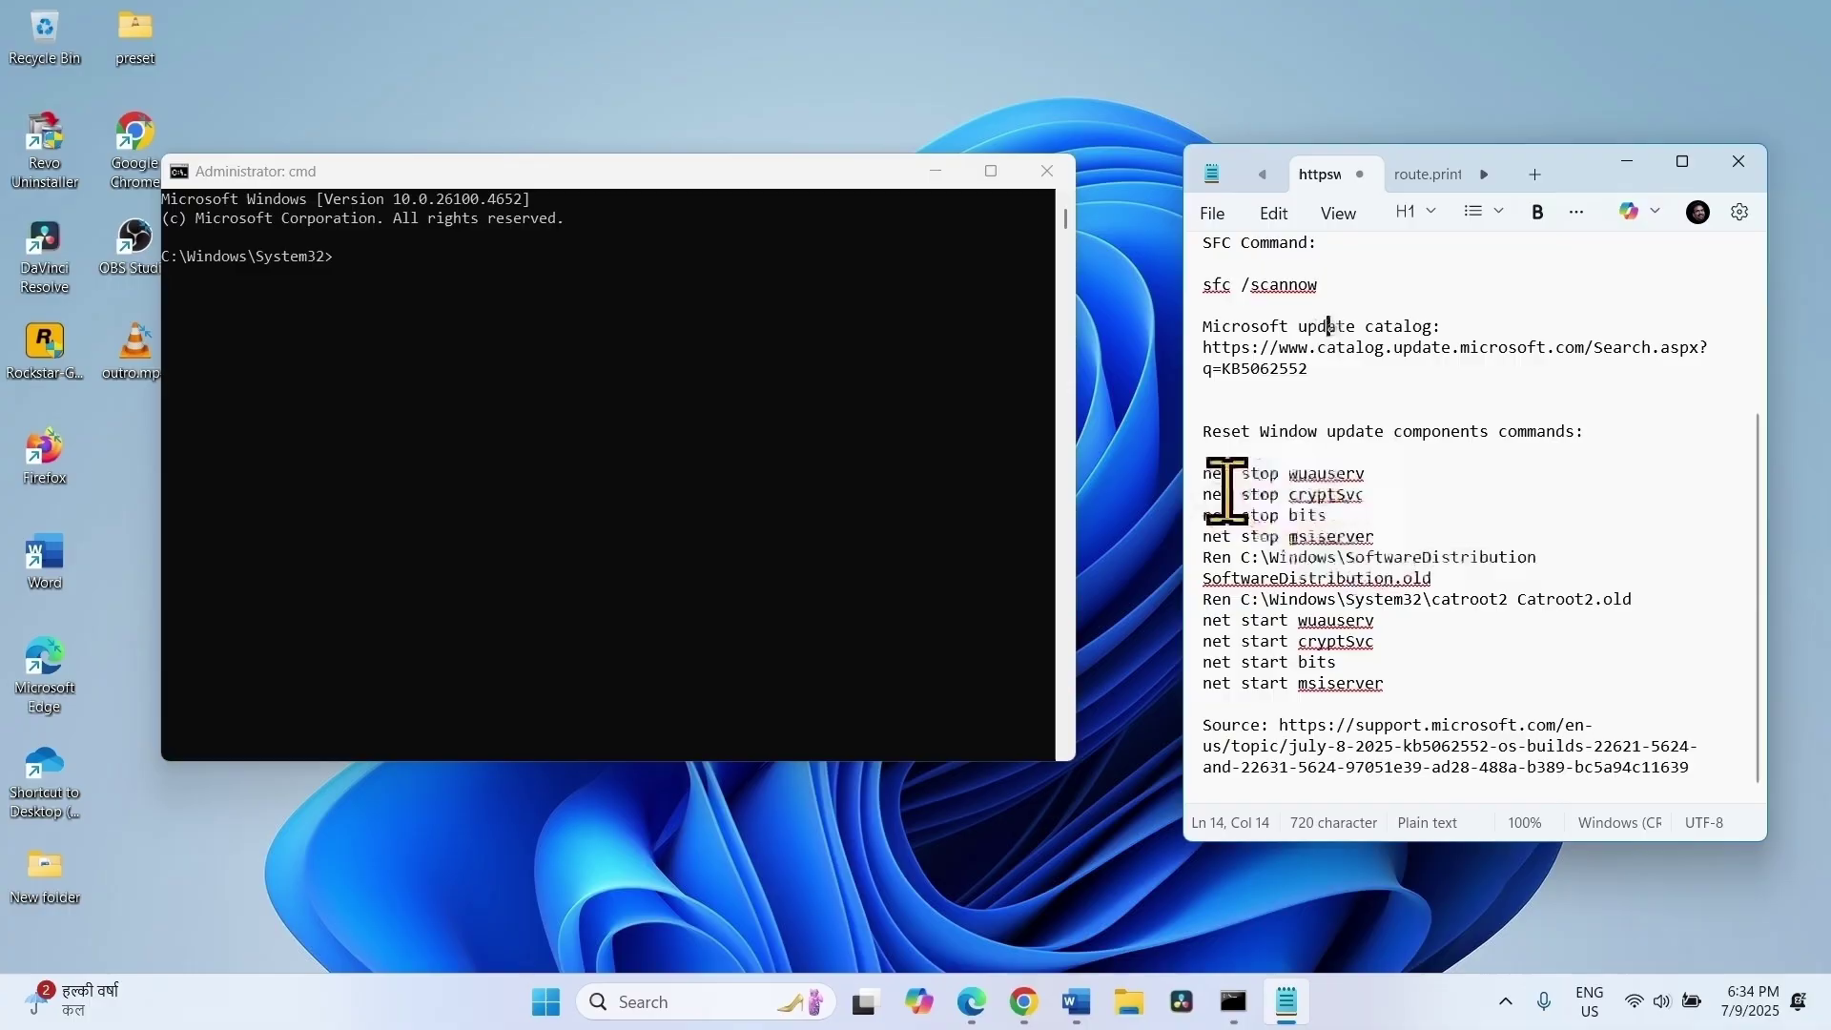
- Copy 'net stop wuauserv' from Notepad and run it in the admin Command Prompt
left_click_drag(1204, 474, 1413, 680)
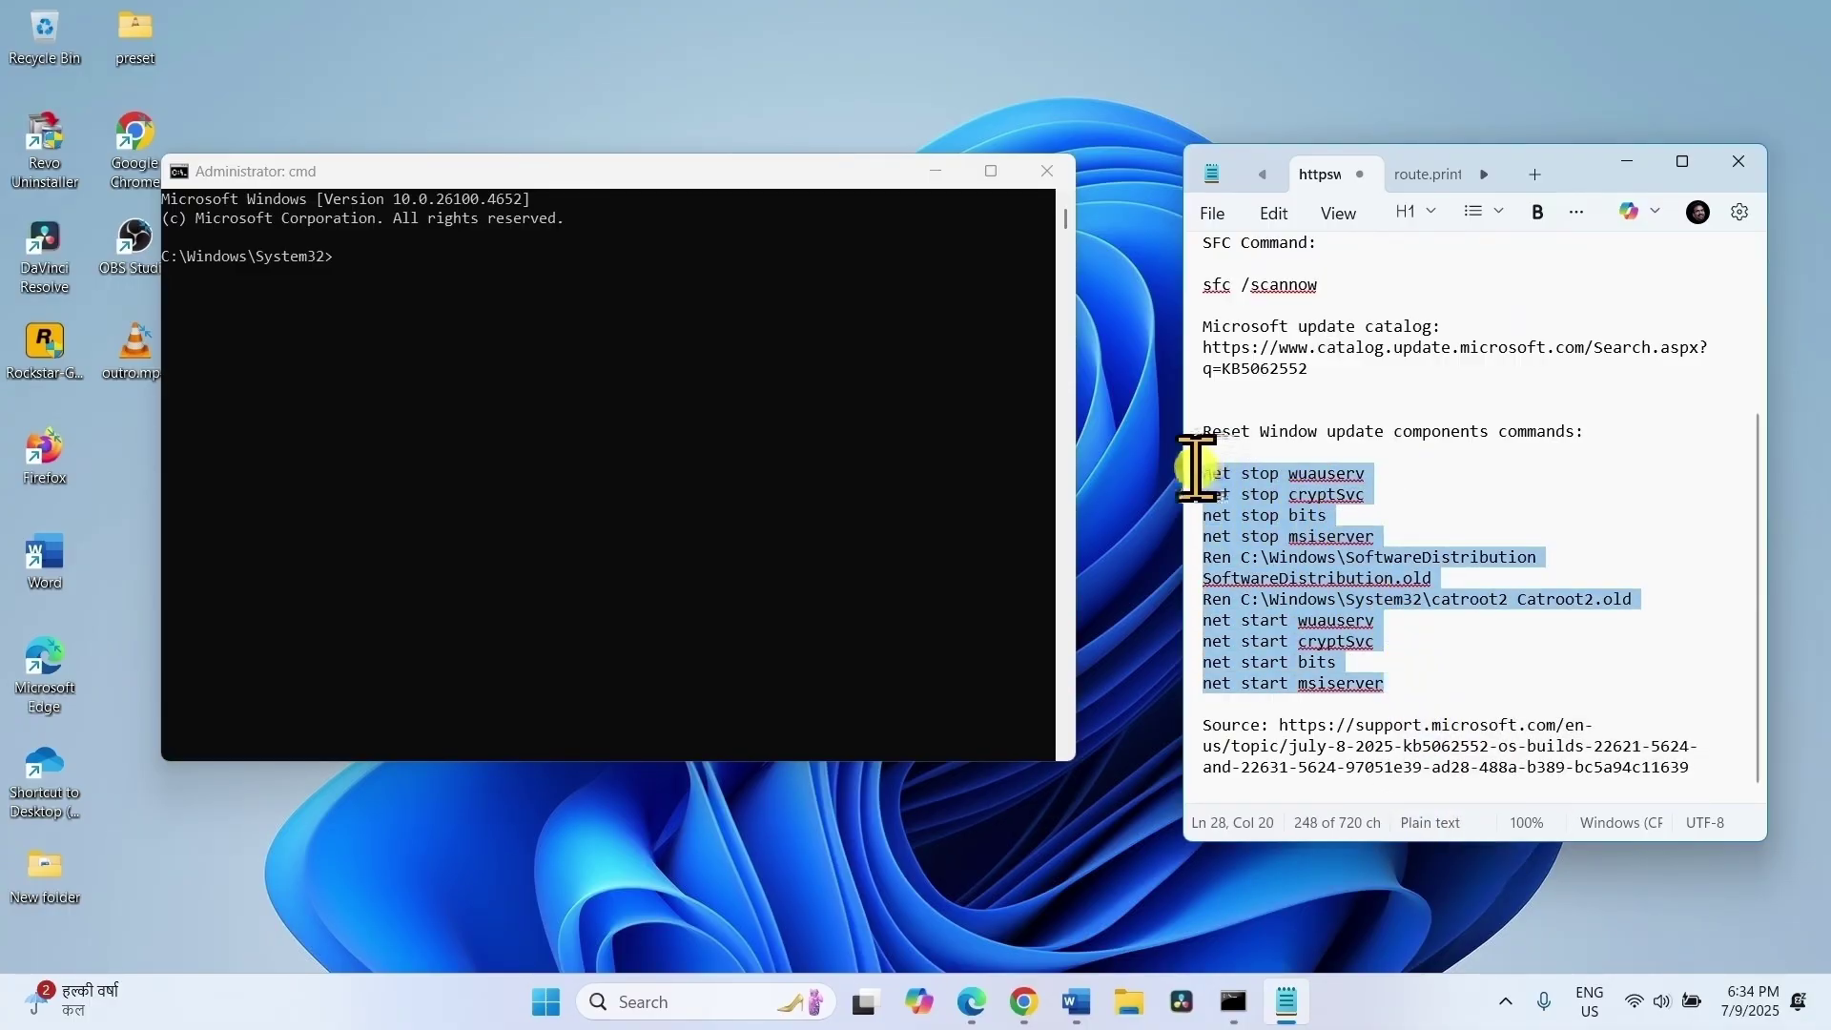
left_click_drag(1369, 474, 1207, 476)
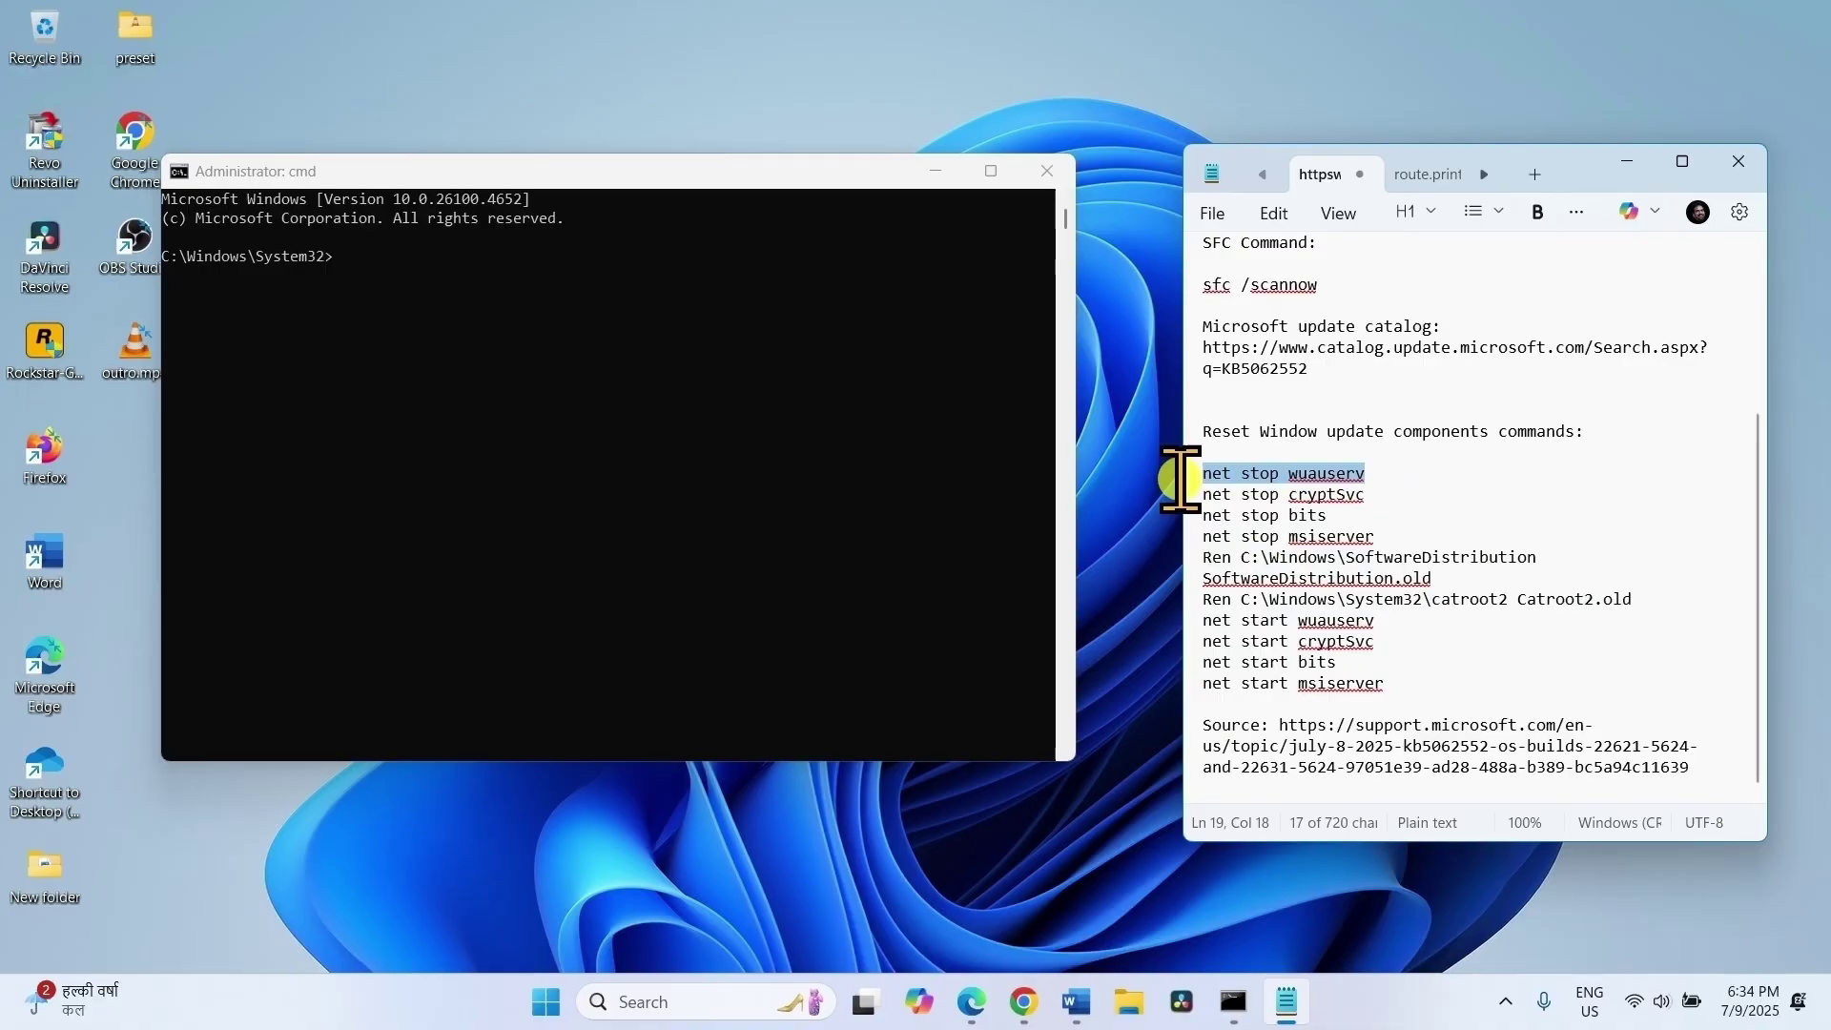
right_click(1214, 479)
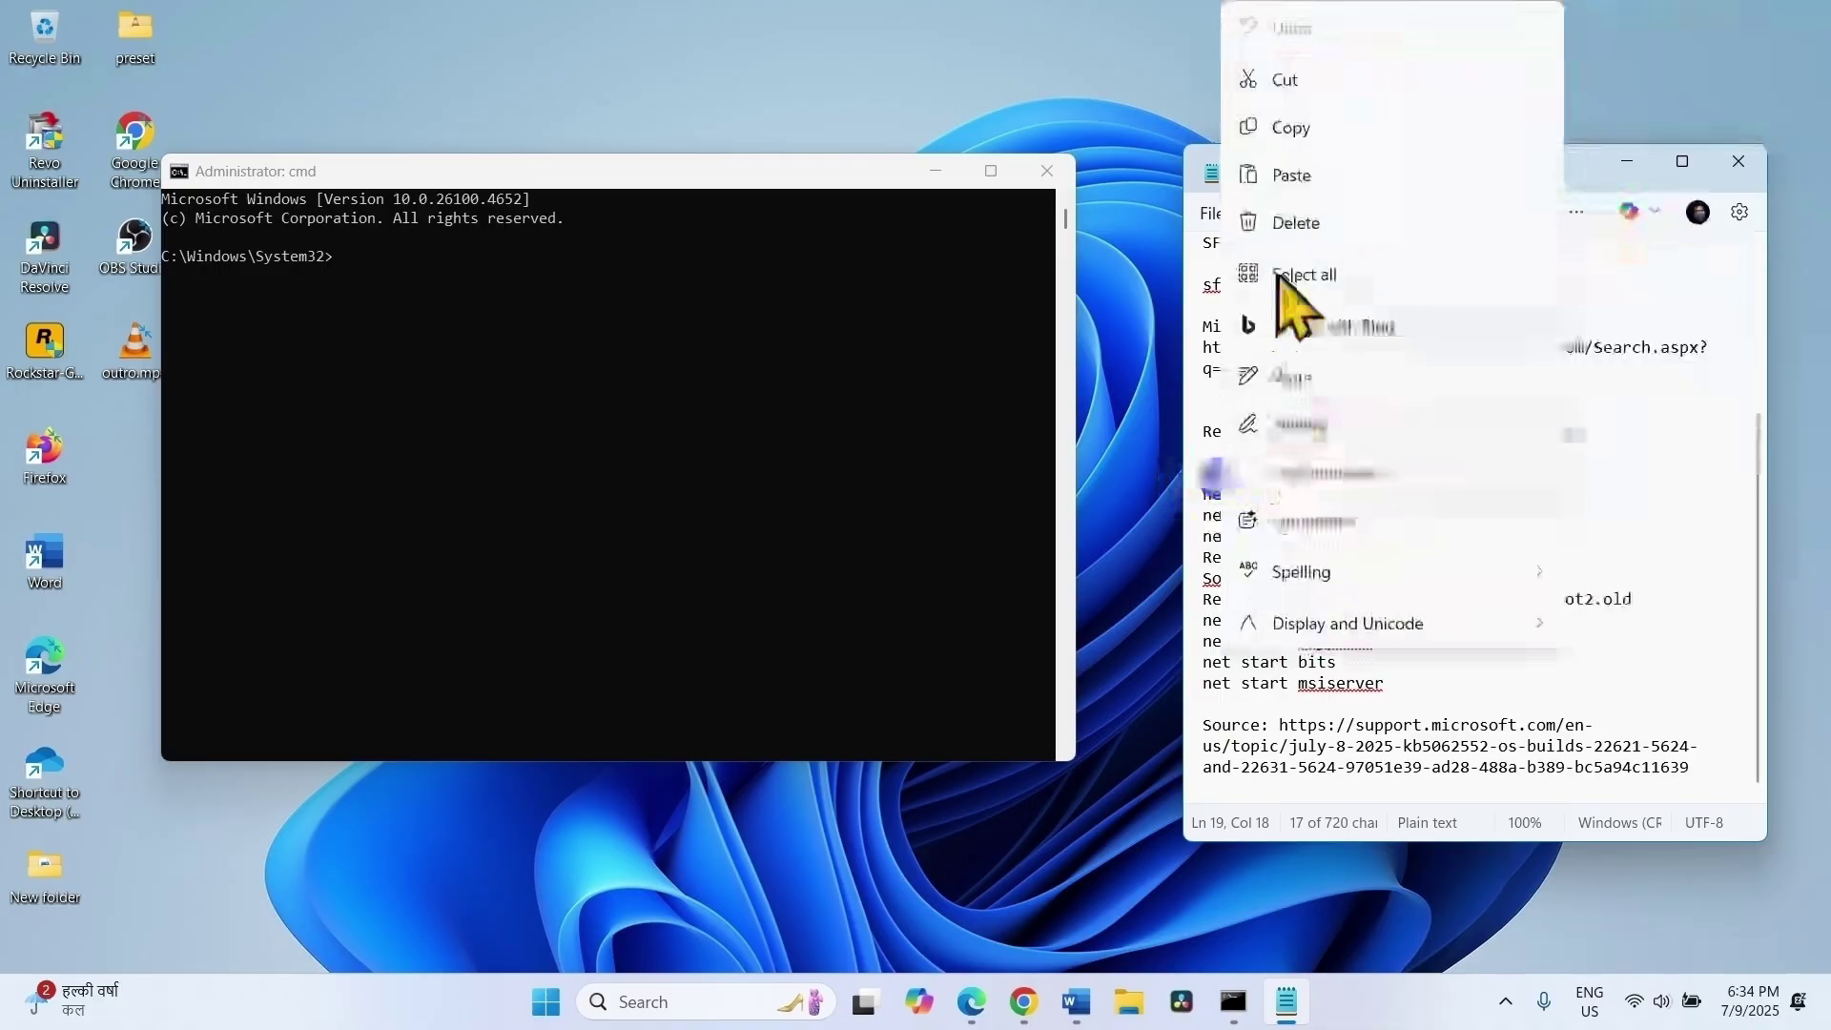
left_click(1283, 126)
left_click(355, 263)
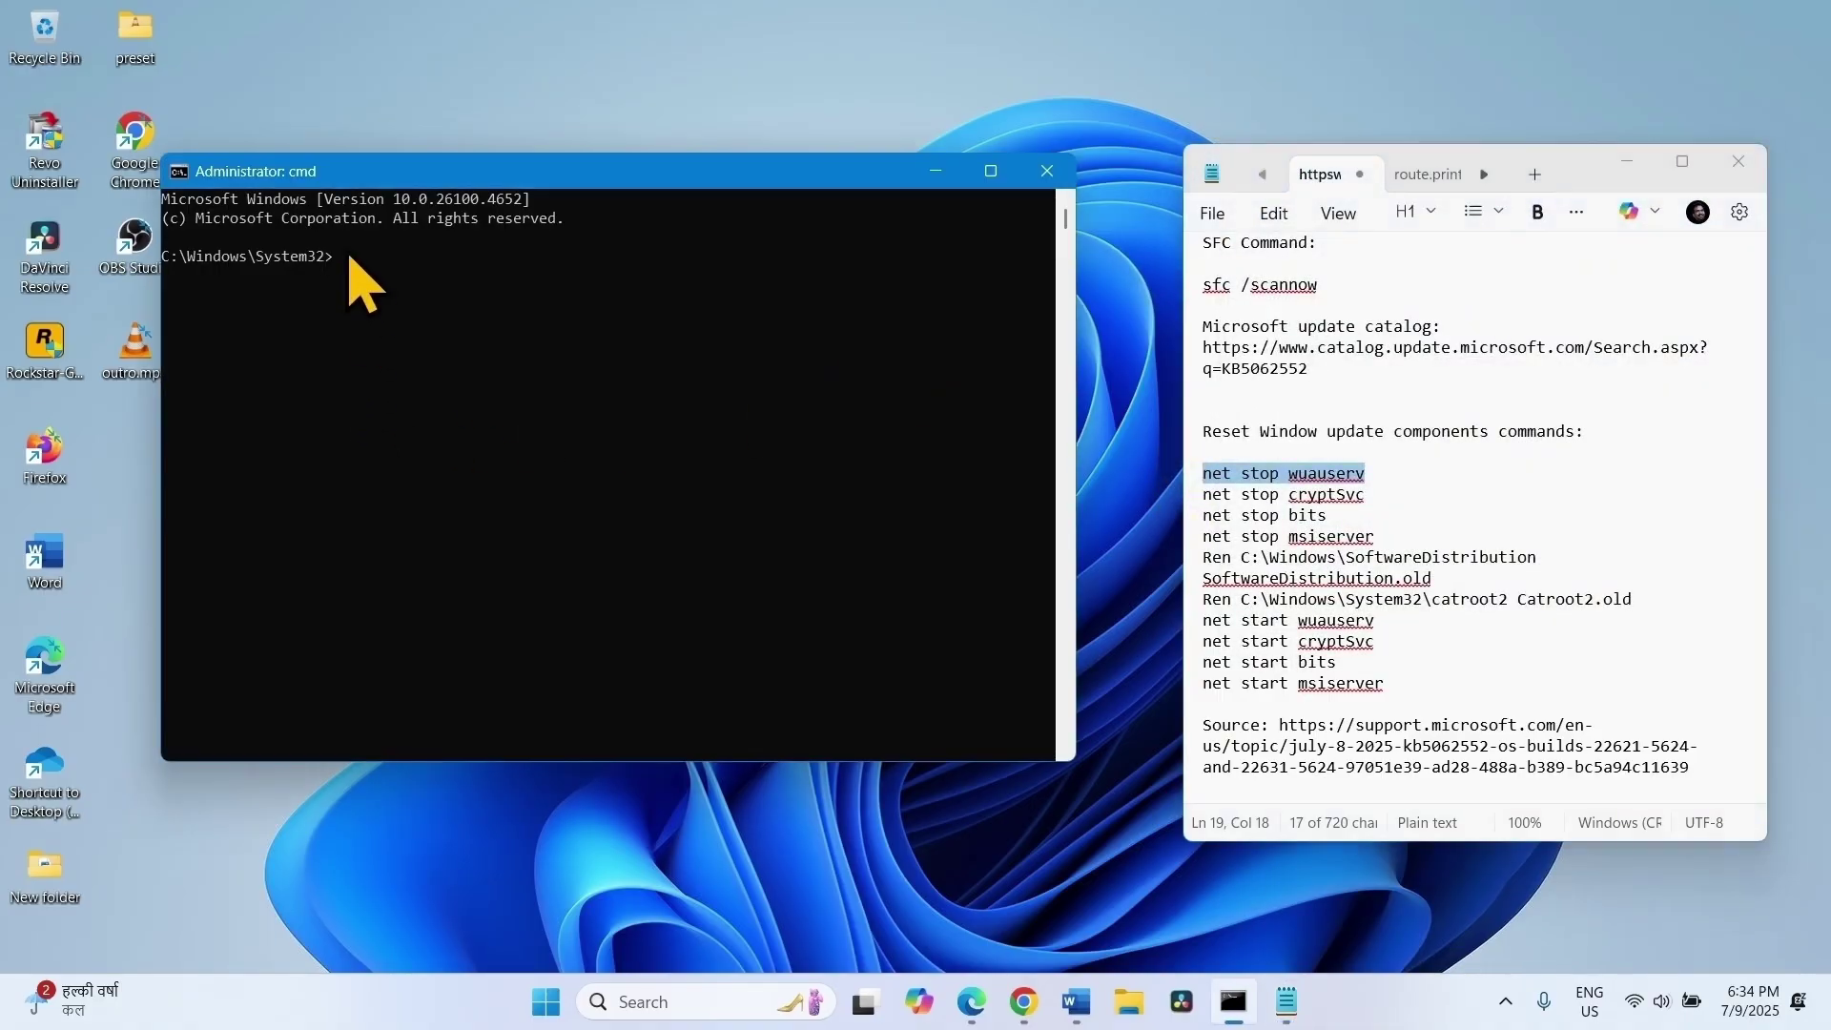
key("ctrl+v")
key("Return")
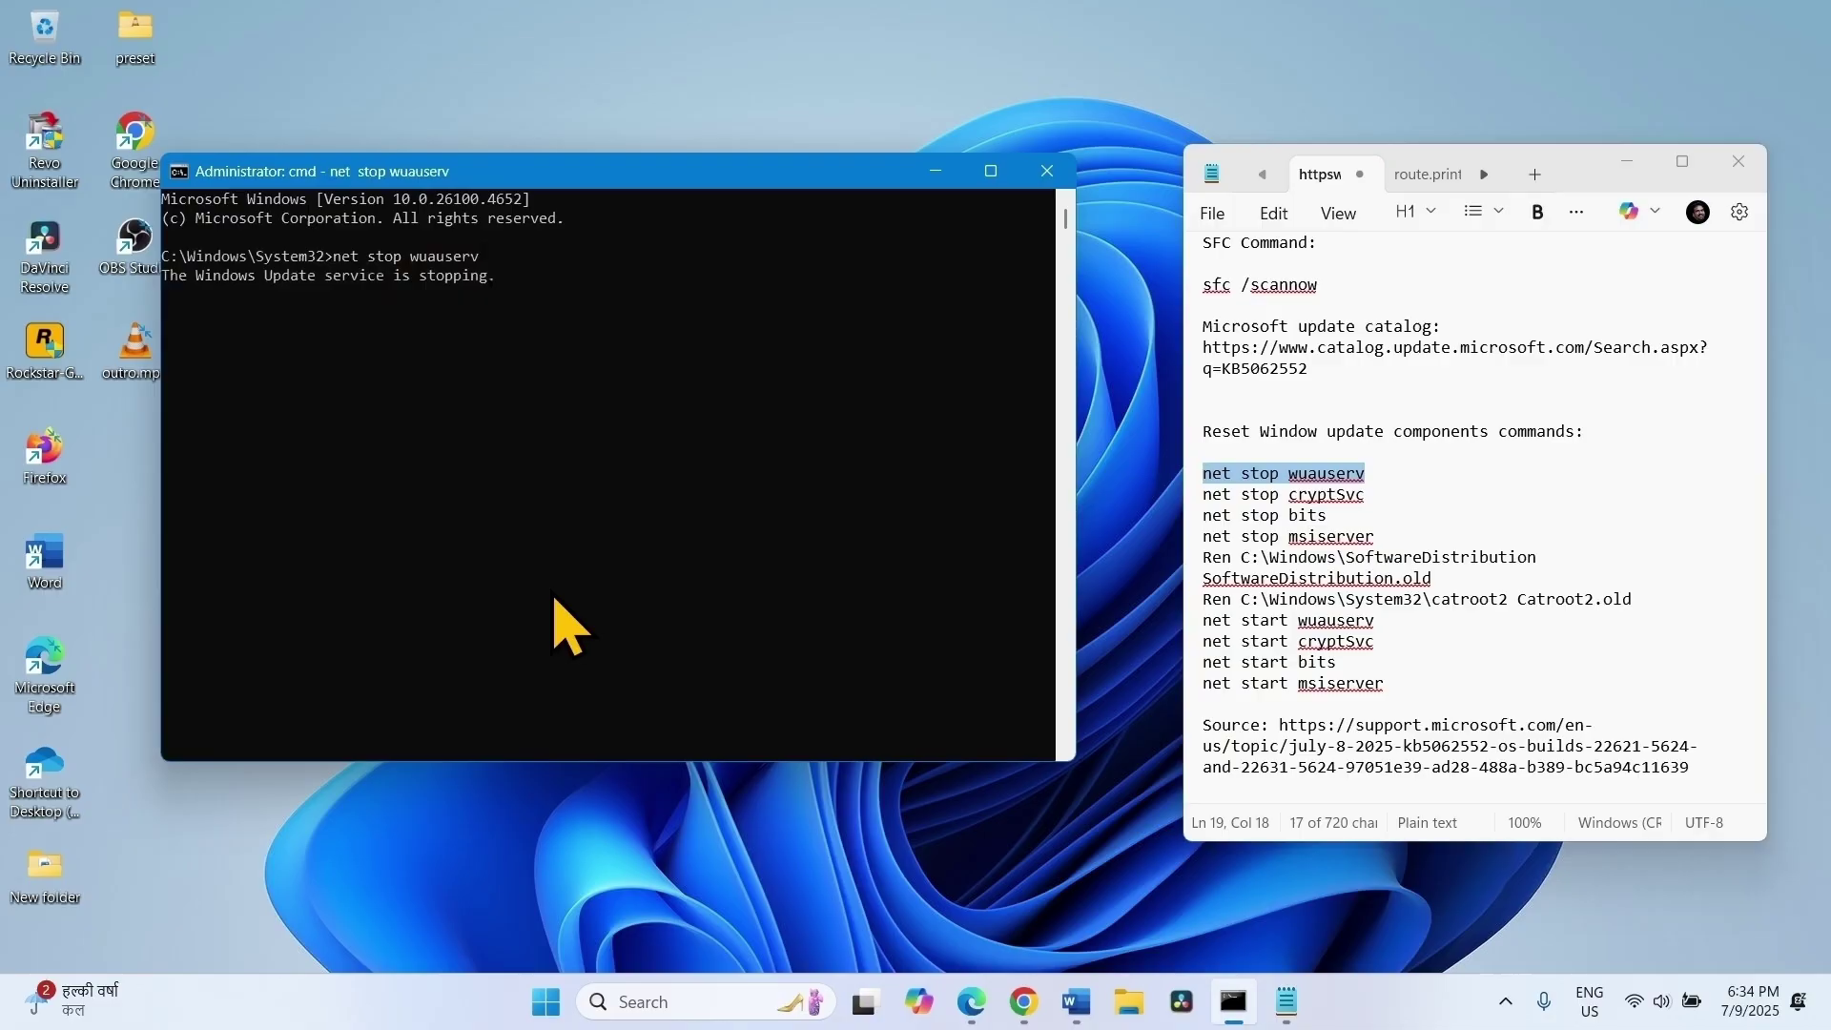
- Run 'net stop cryptSvc' and answer Y to also stop its dependent services
left_click(1383, 510)
left_click_drag(1373, 494, 1182, 493)
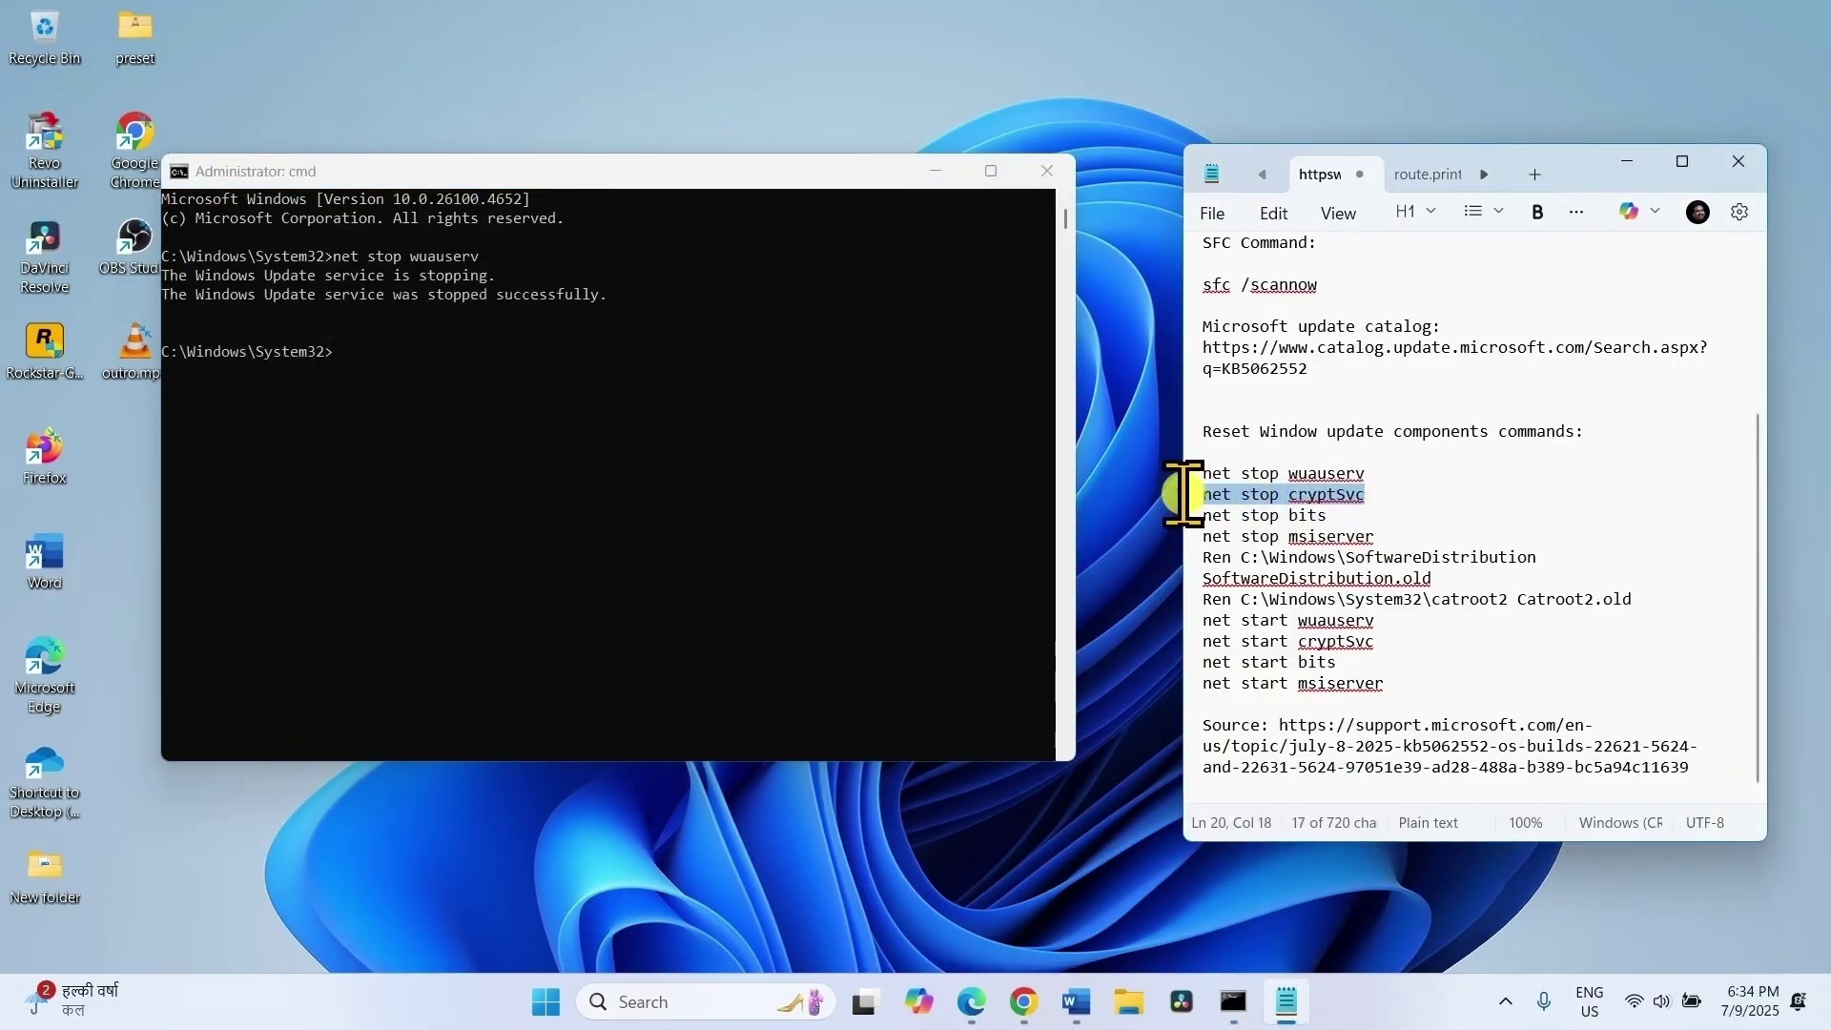
right_click(1235, 496)
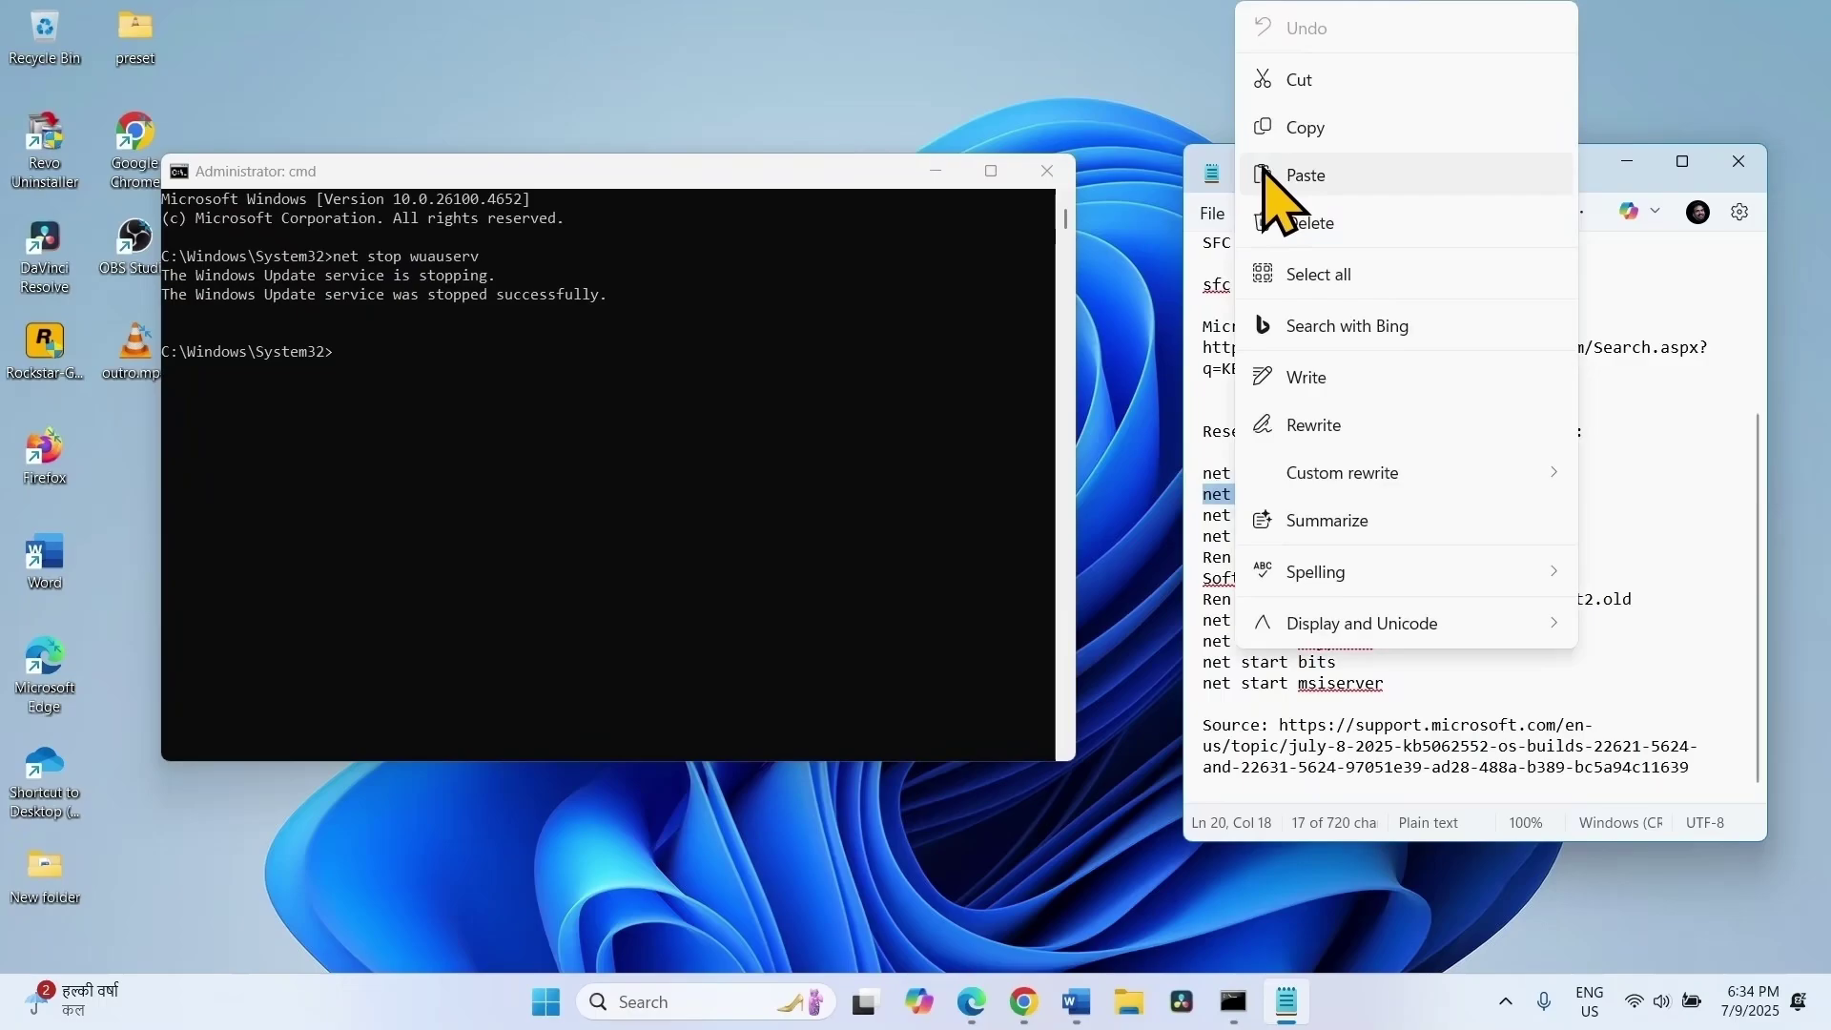
left_click(1285, 143)
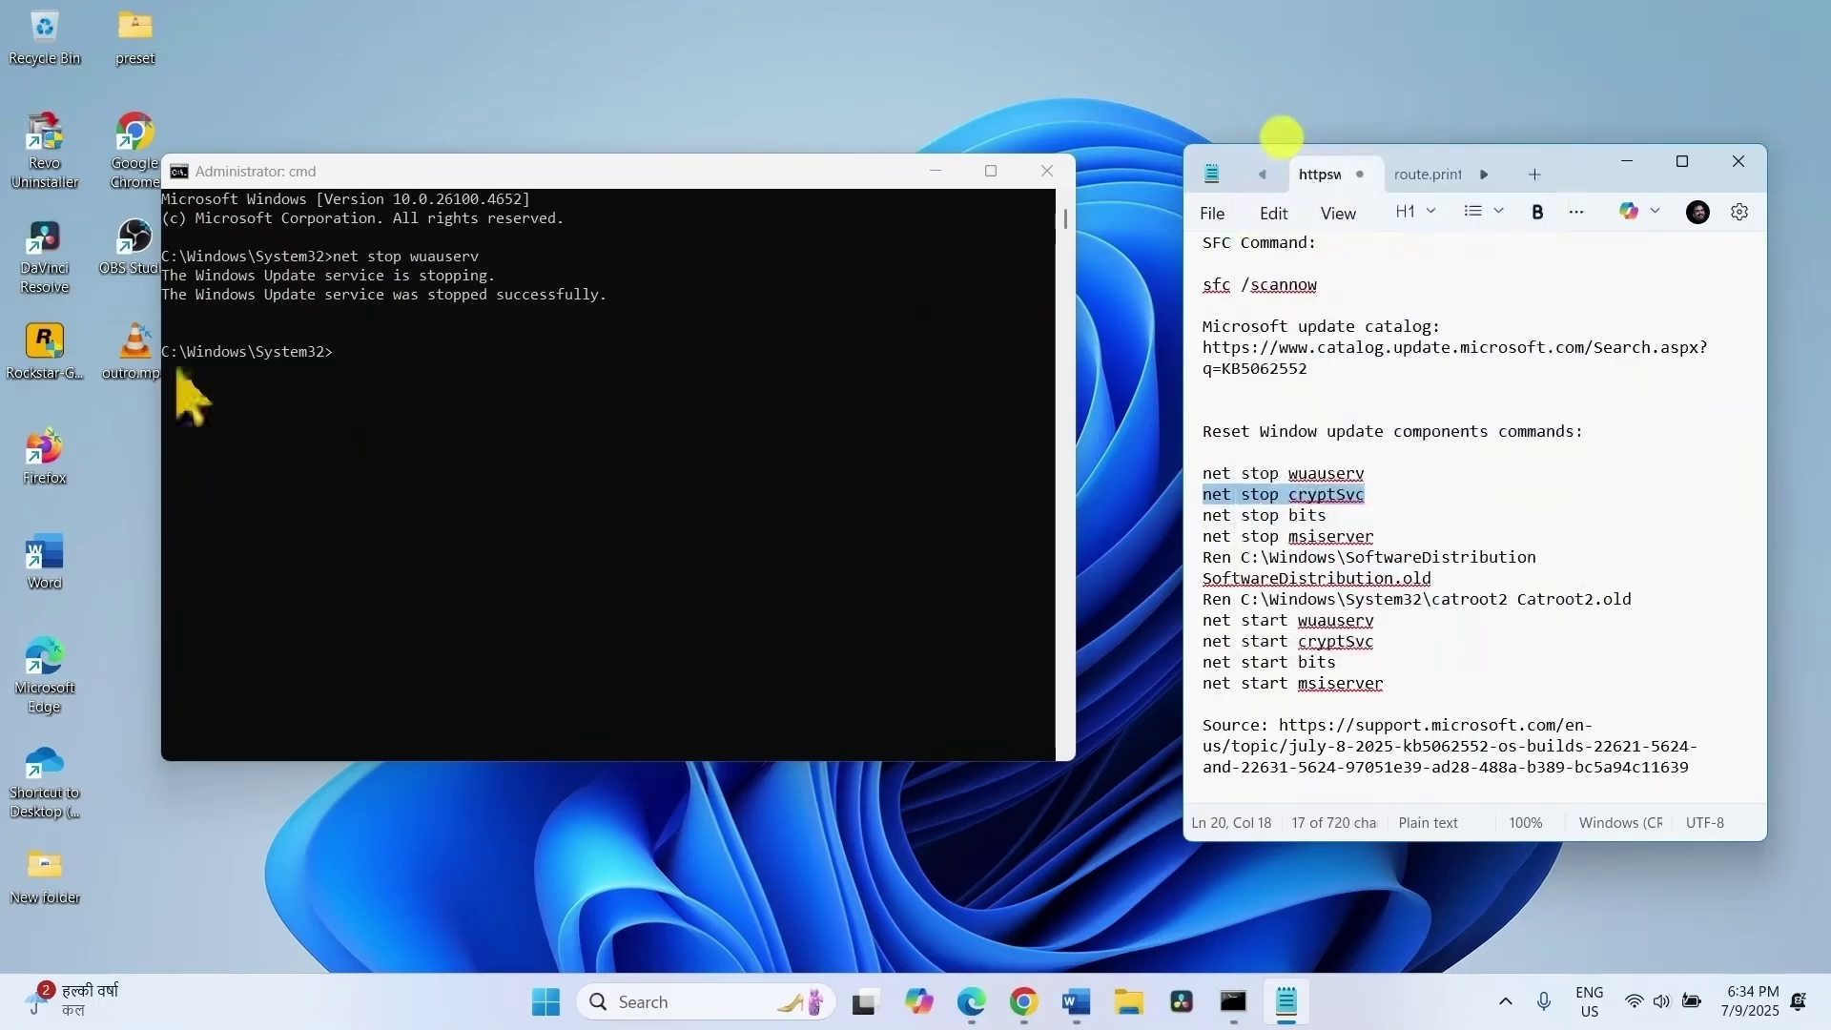
left_click(452, 356)
key("Return")
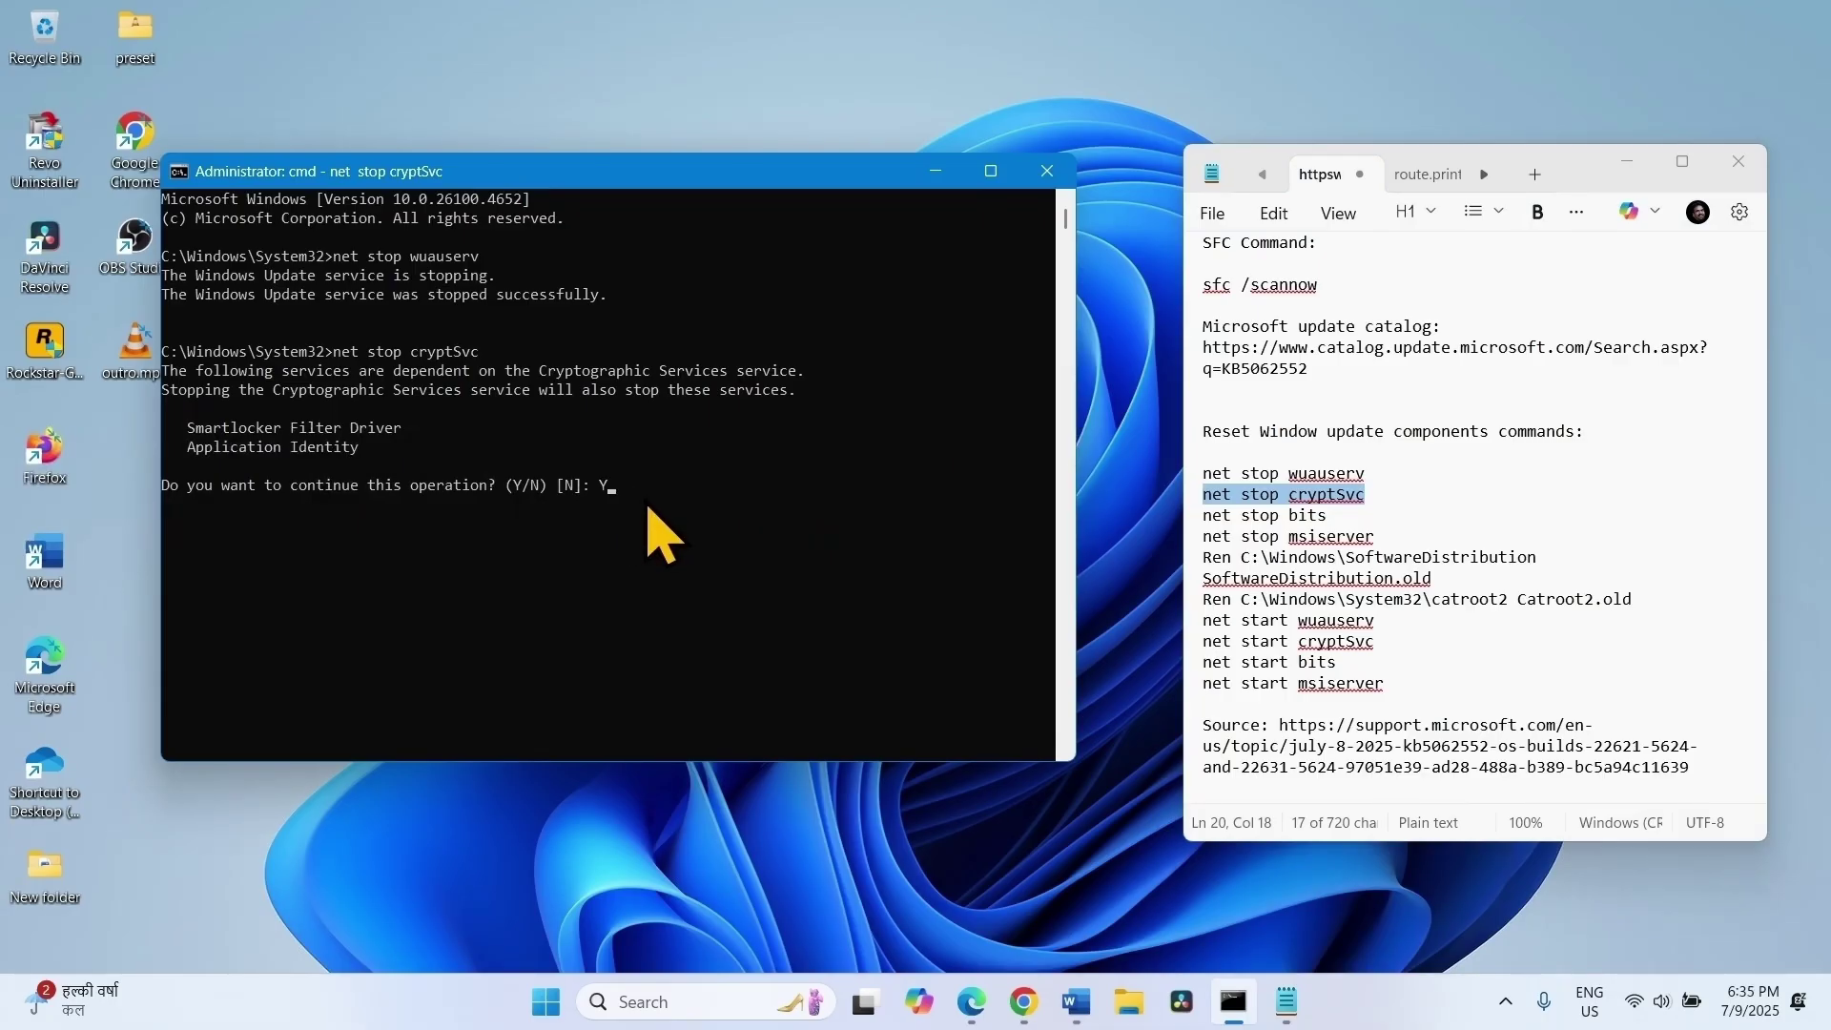
type("Y")
key("Return")
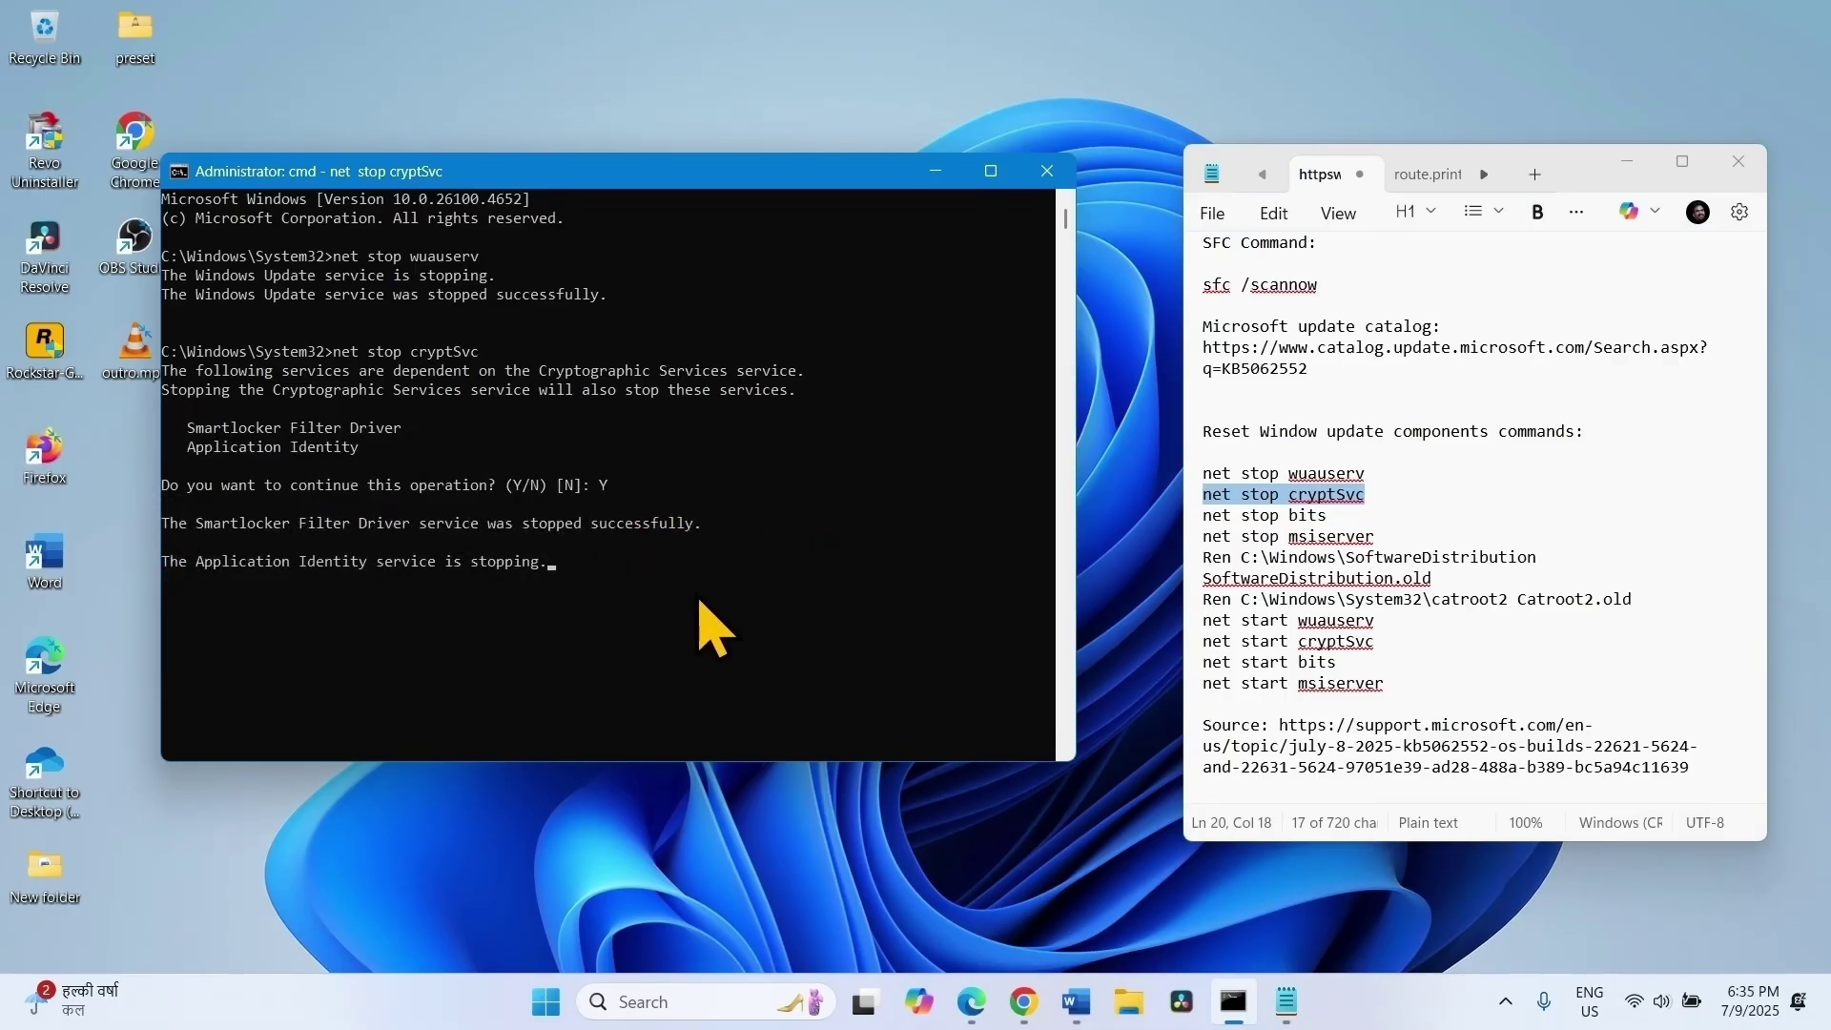
left_click_drag(1323, 516, 1200, 514)
- Copy 'net stop bits' from Notepad and run it to stop BITS
right_click(1230, 515)
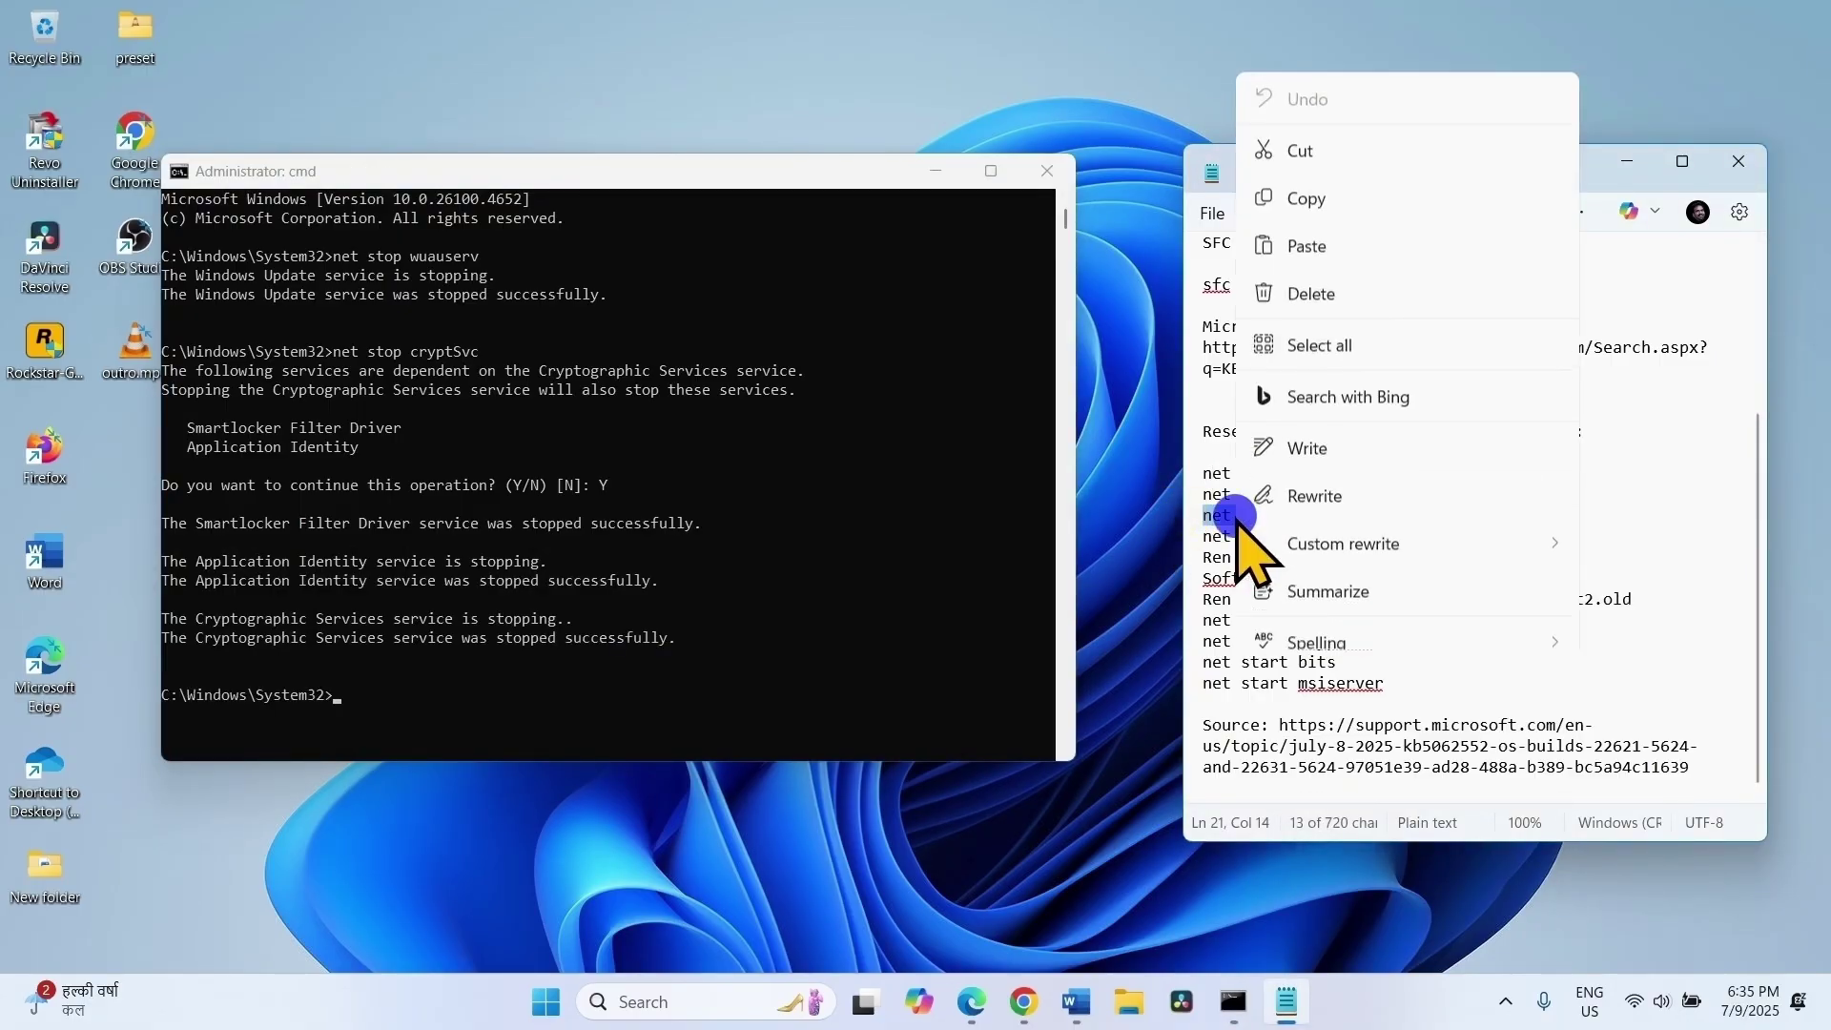
left_click(1301, 129)
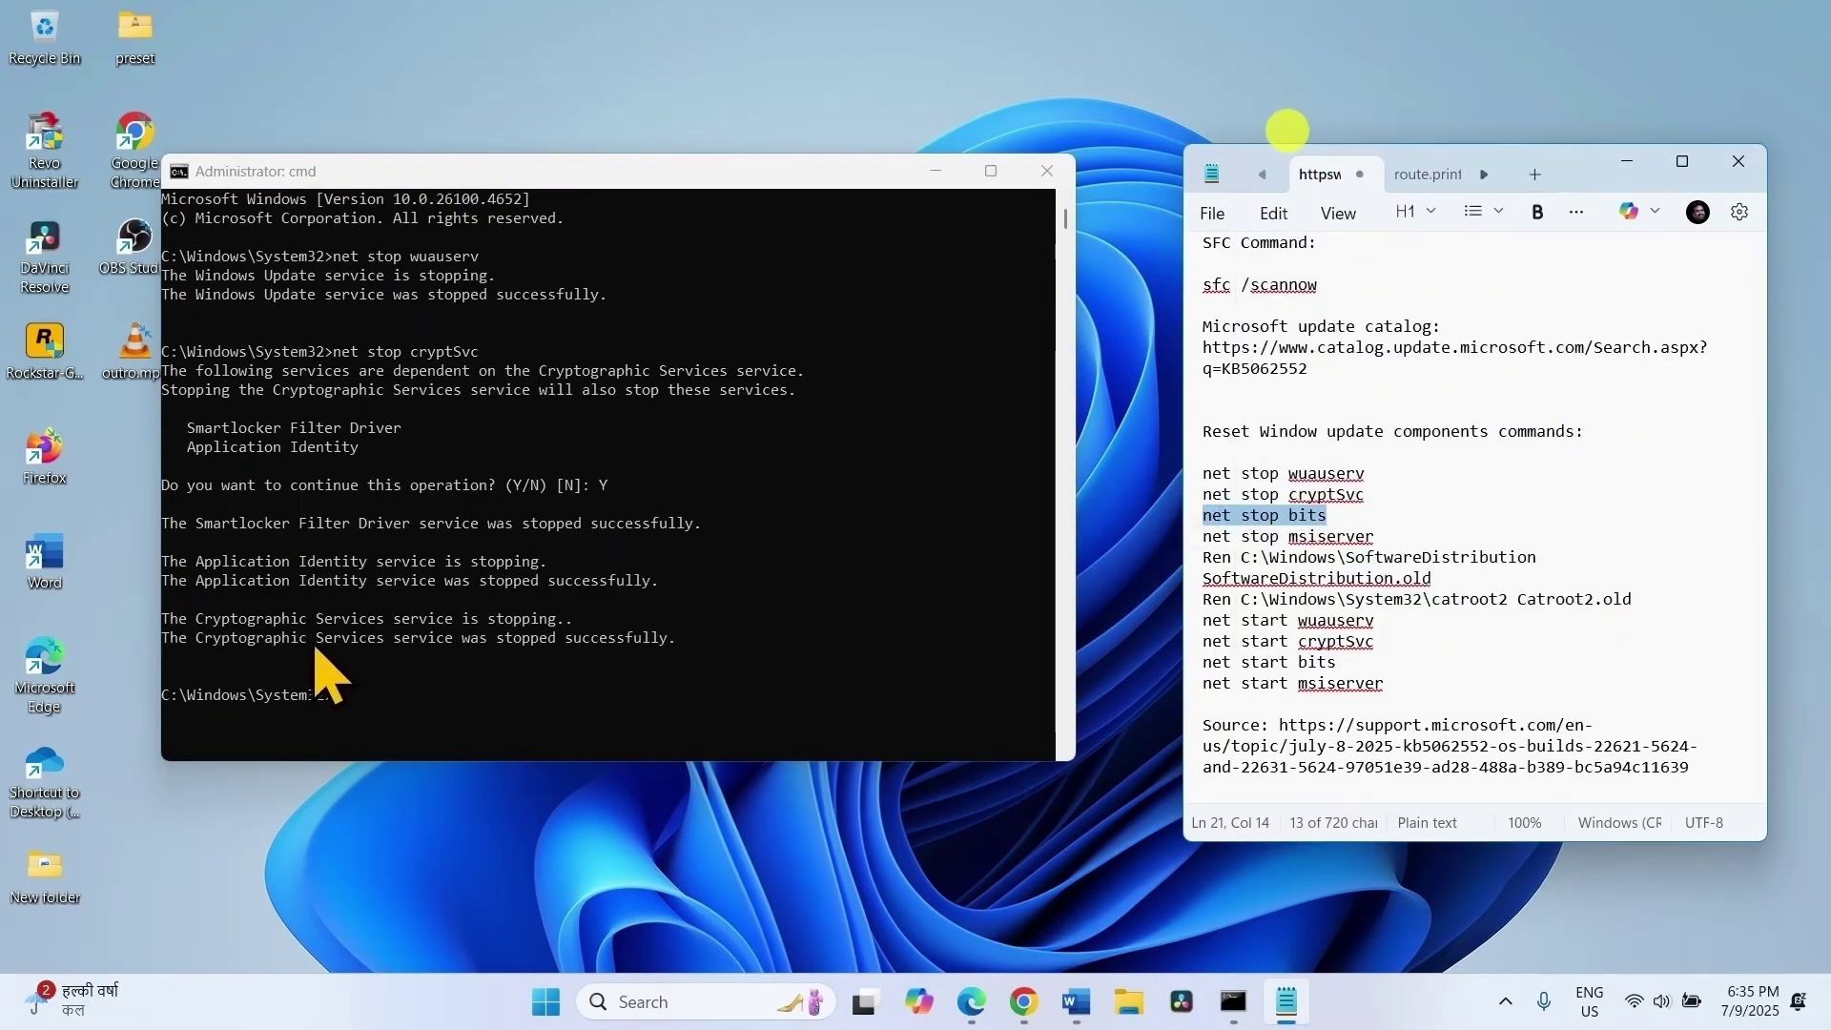
left_click(368, 710)
key("Return")
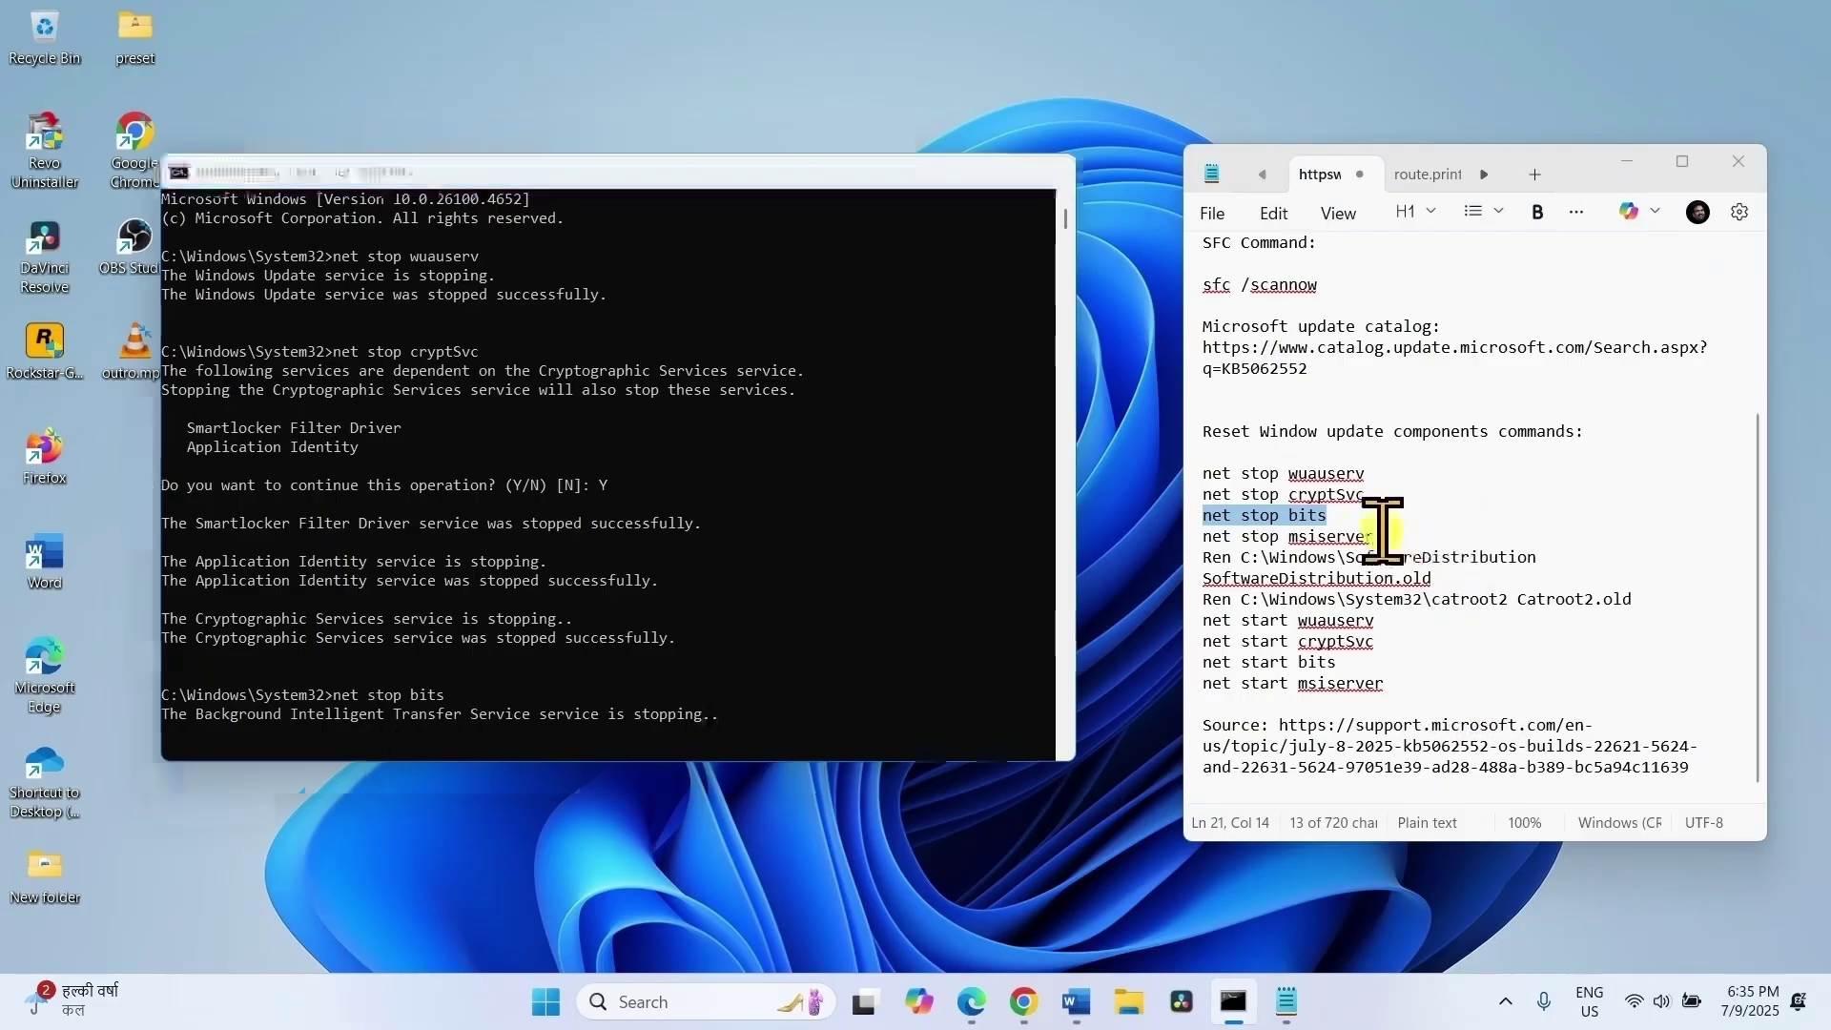
- Run 'net stop msiserver', which reports Windows Installer is not started
left_click_drag(1378, 536, 1178, 536)
right_click(1223, 534)
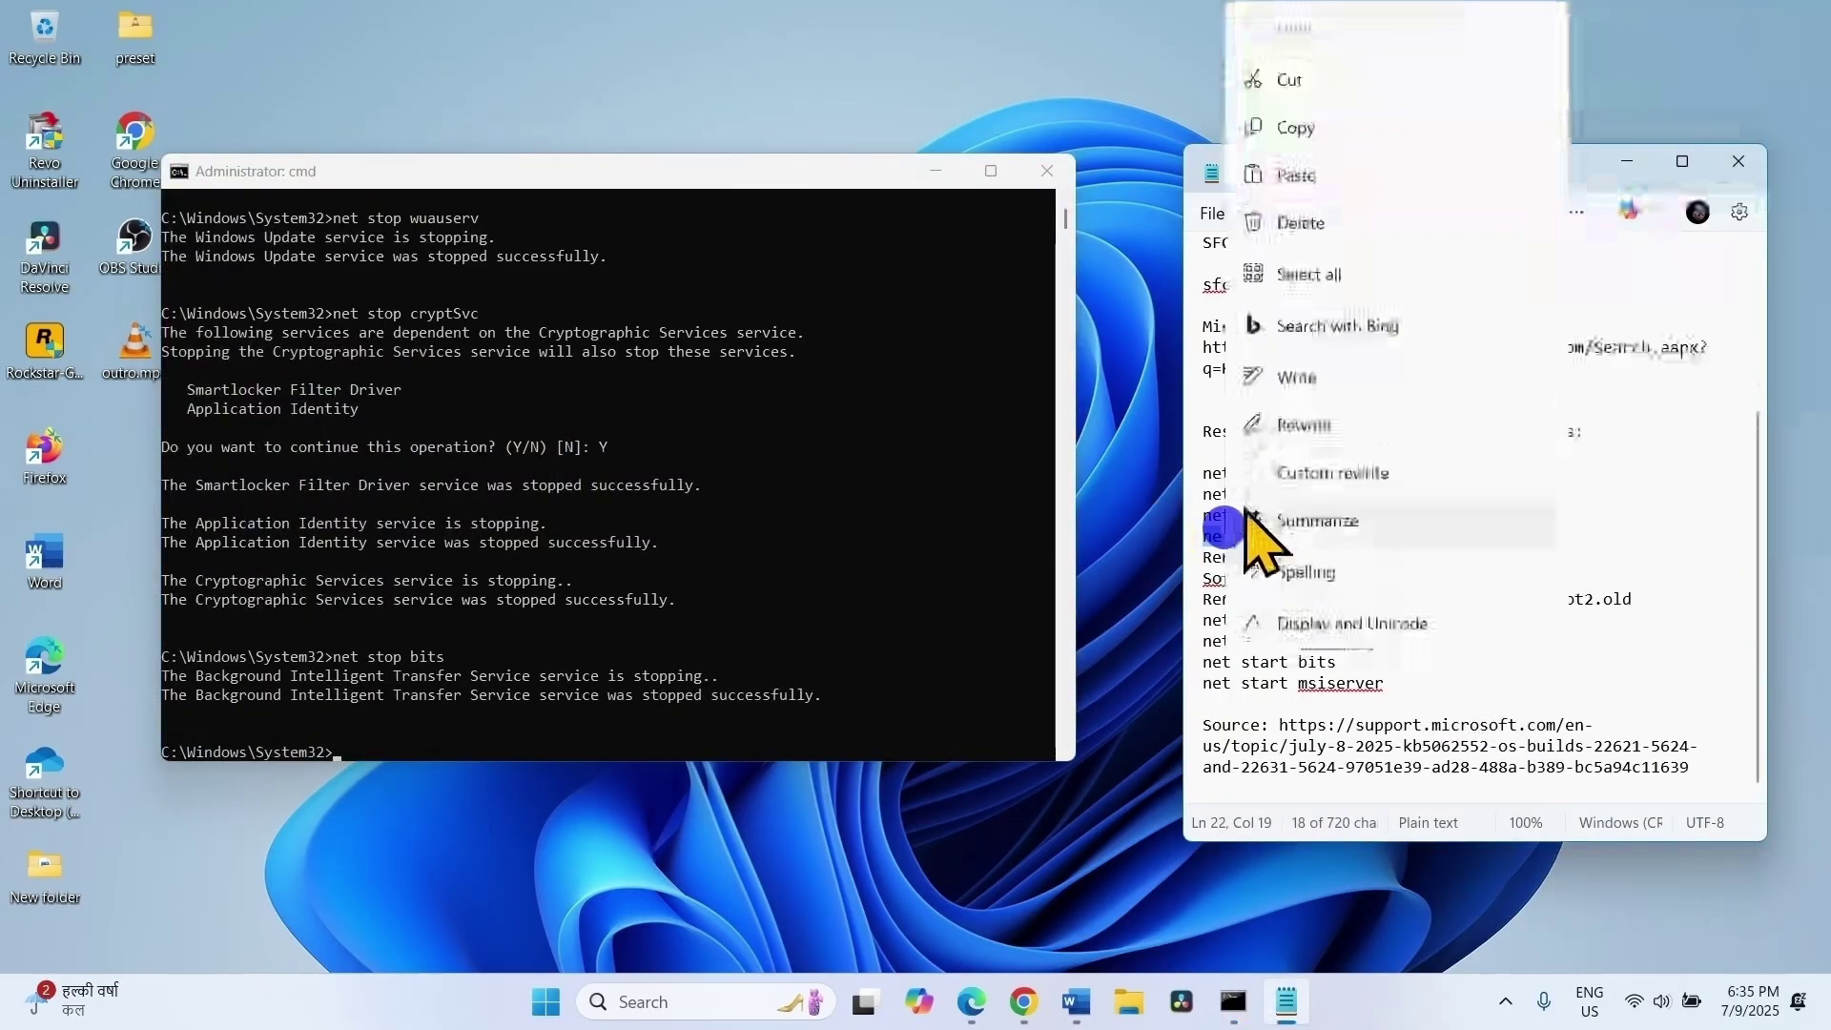
left_click(1287, 134)
scroll(706, 610, "down", 4)
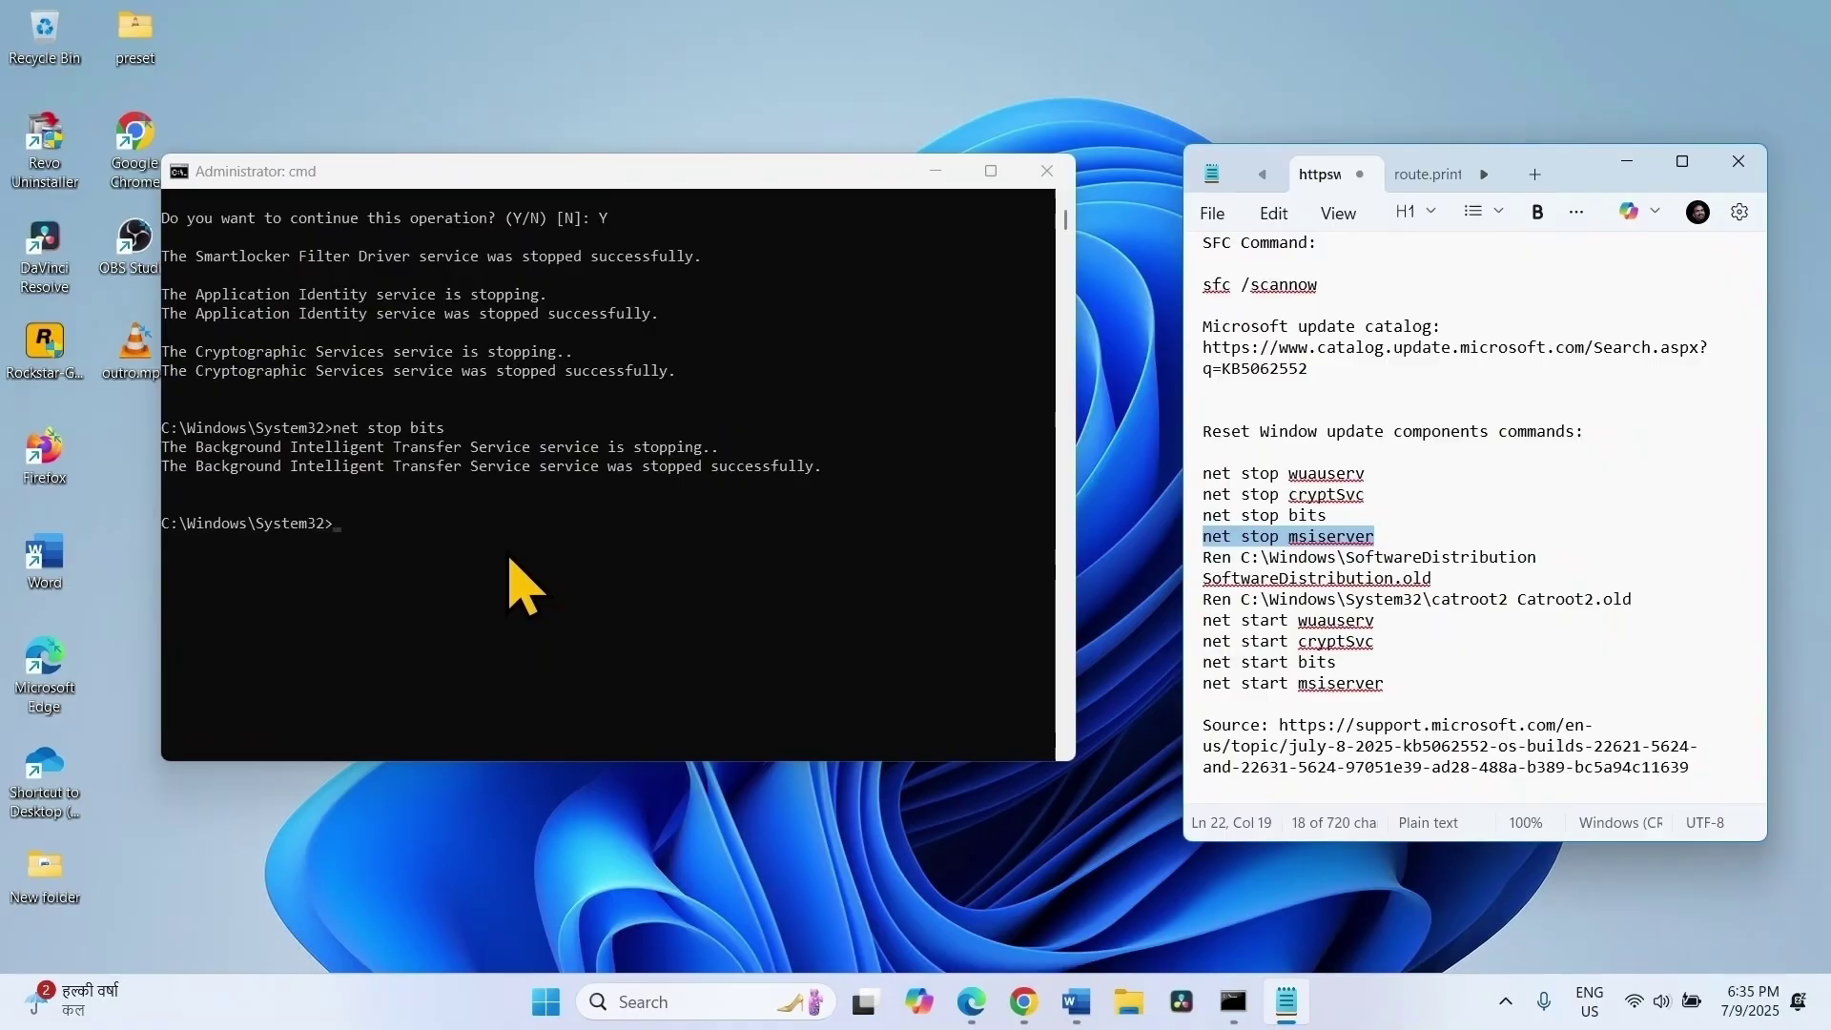
left_click(474, 540)
right_click(473, 540)
key("Return")
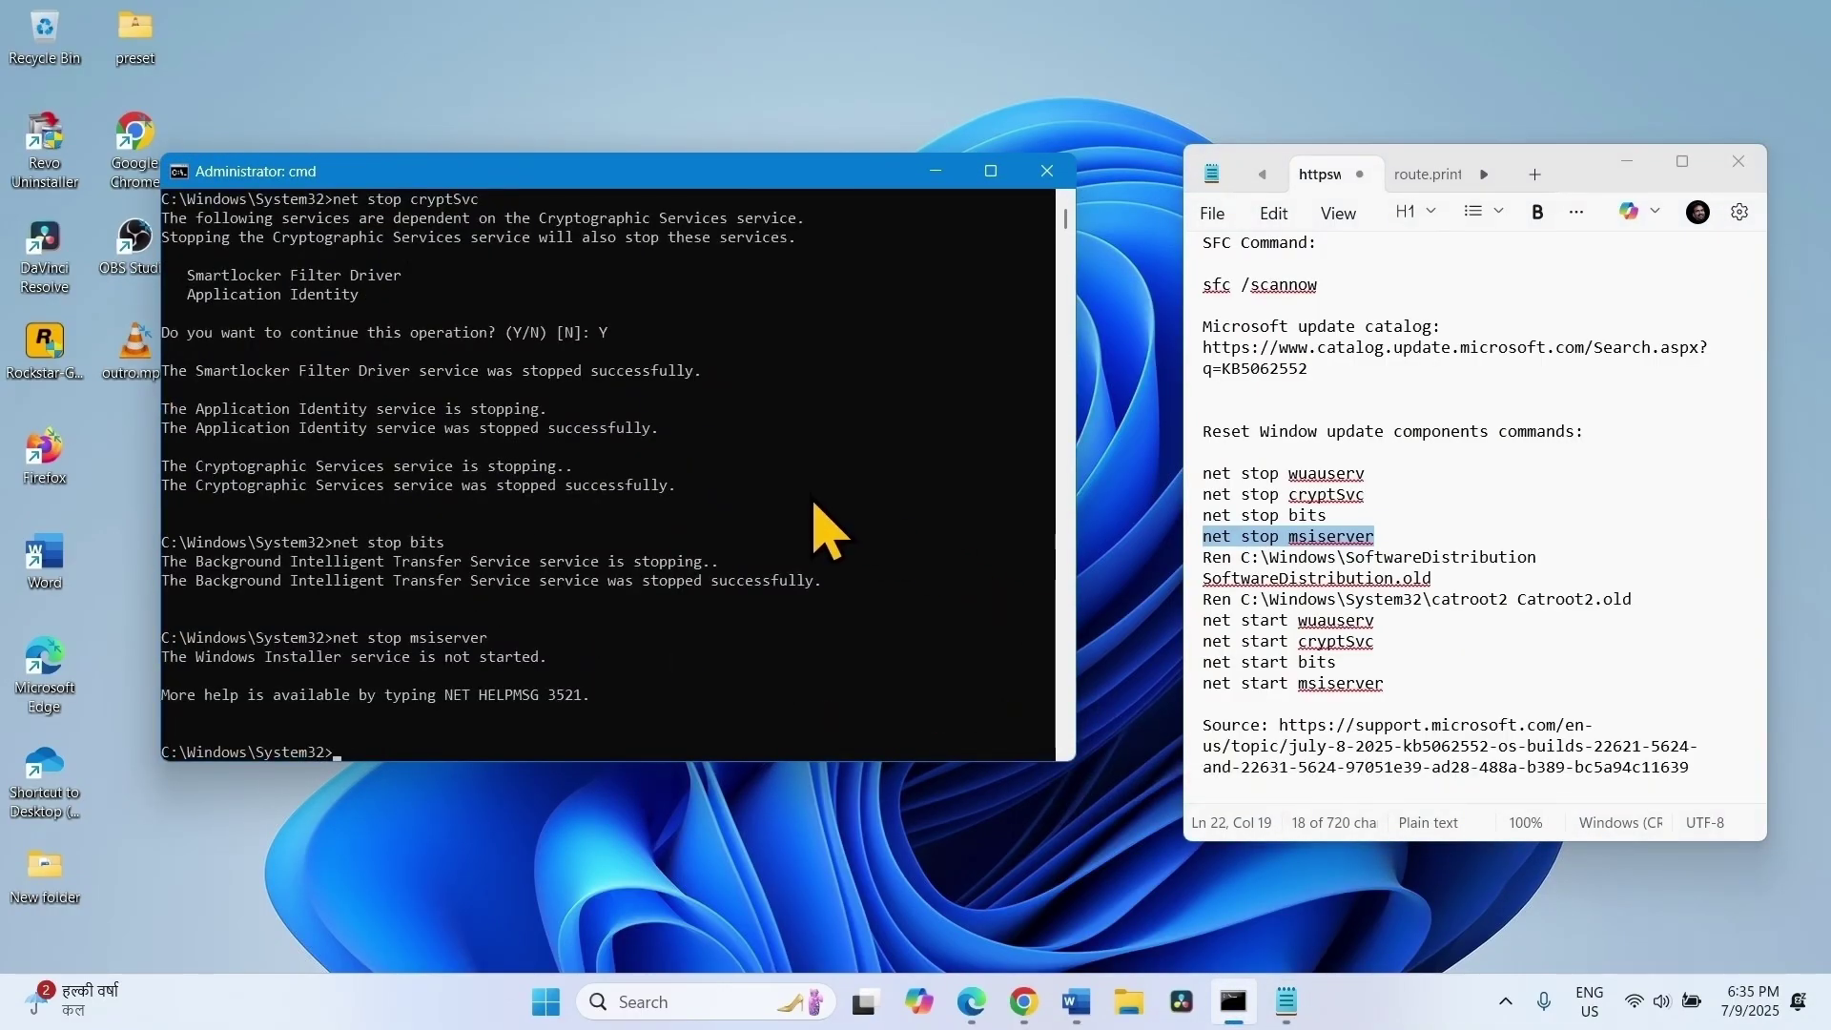
scroll(830, 534, "down", 4)
left_click(1547, 558)
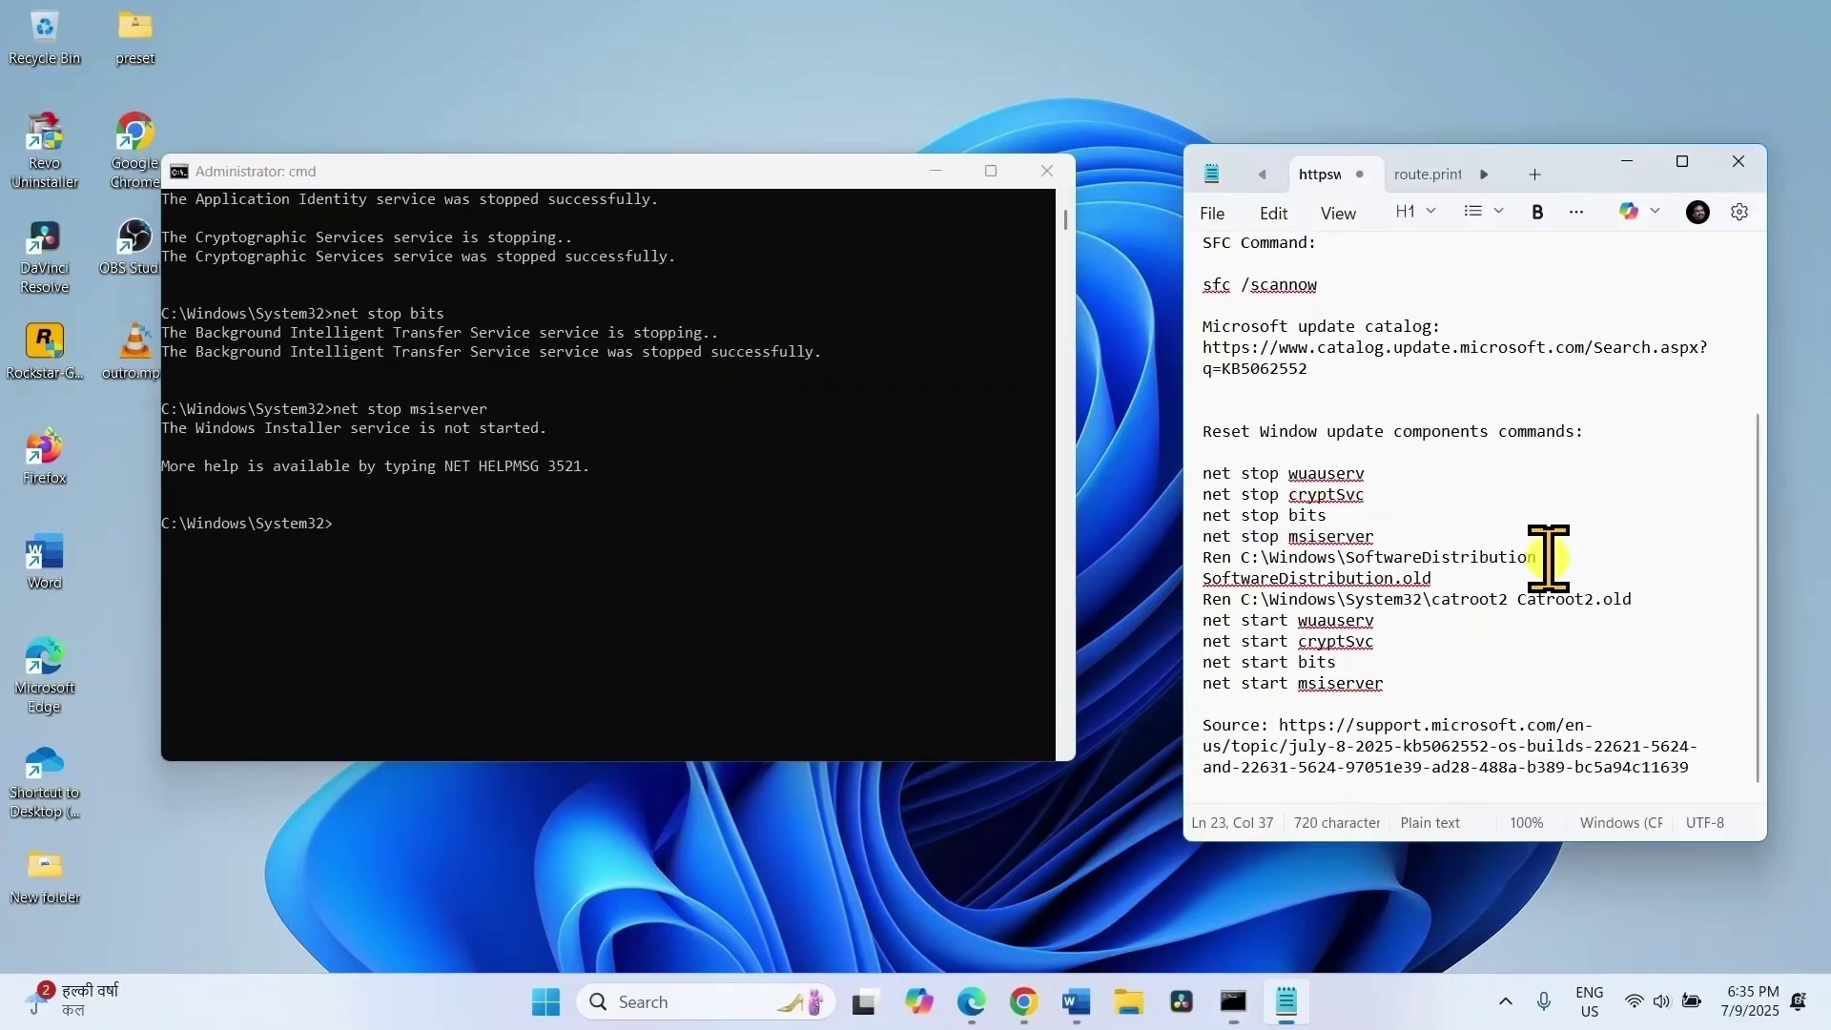
left_click_drag(1548, 558, 1389, 564)
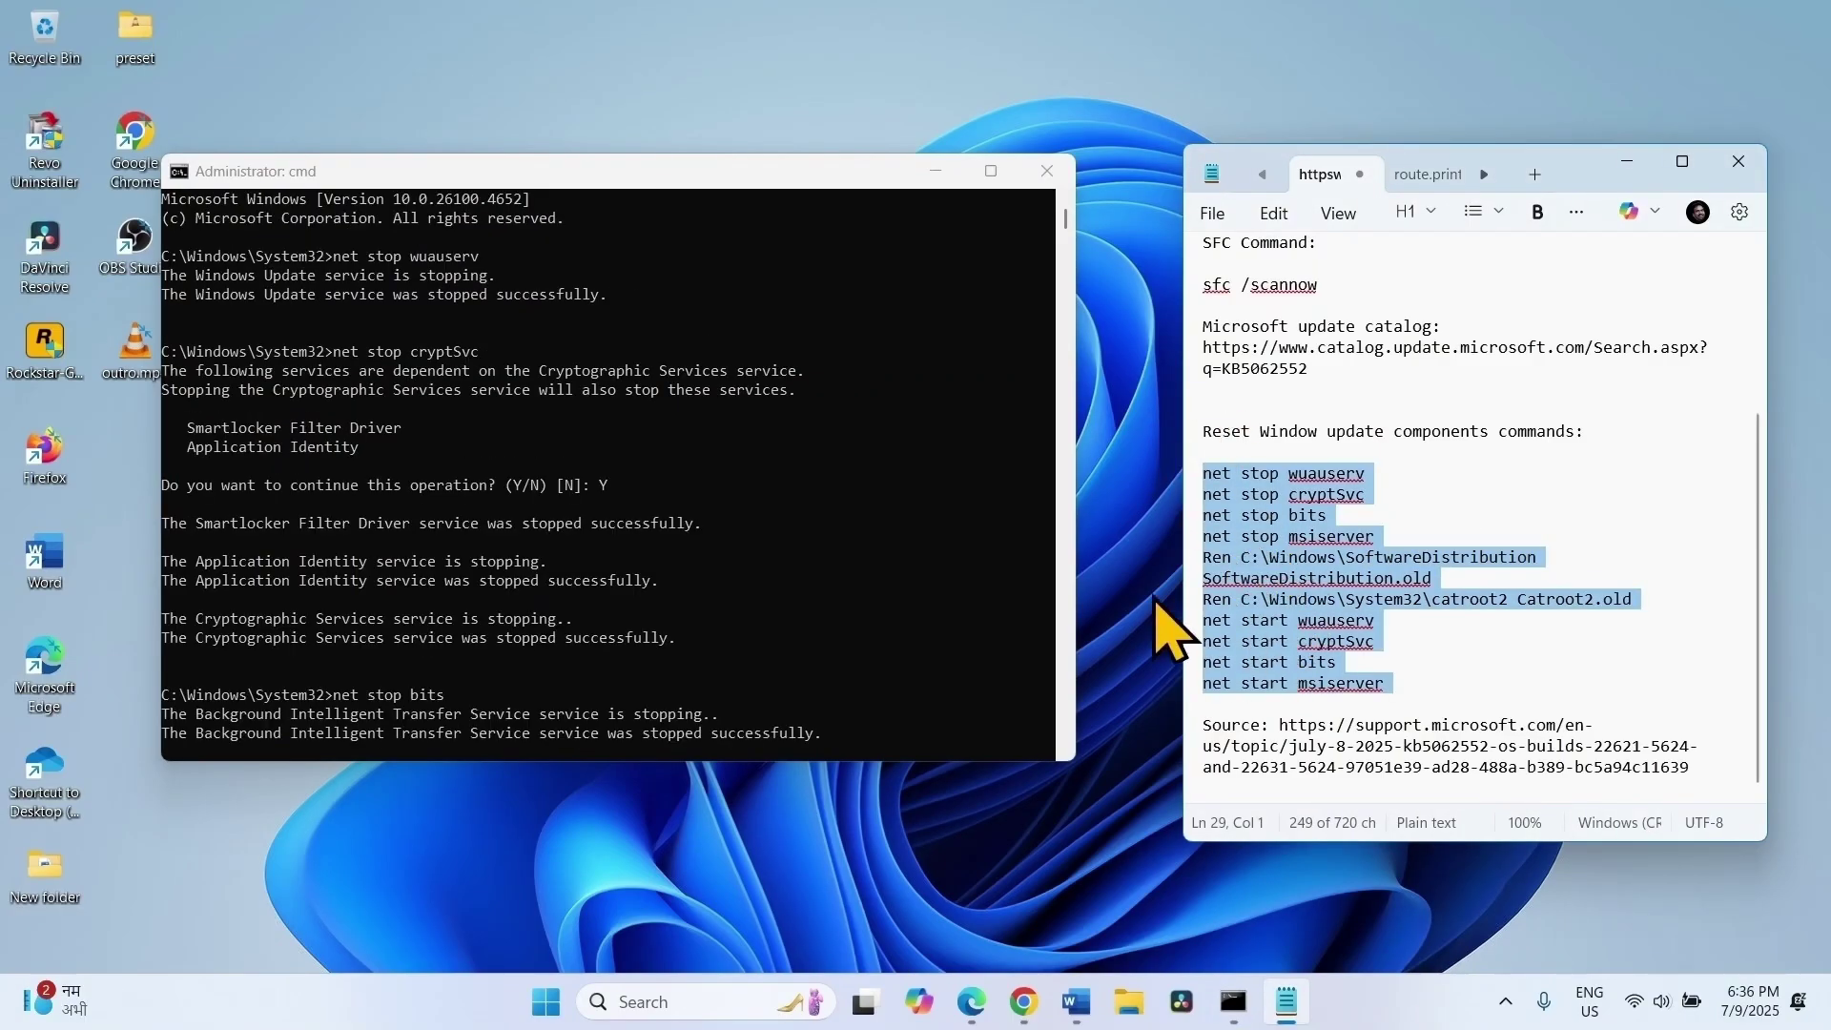
- Close Command Prompt and Notepad, then show the Start menu power options with Restart
left_click(1046, 172)
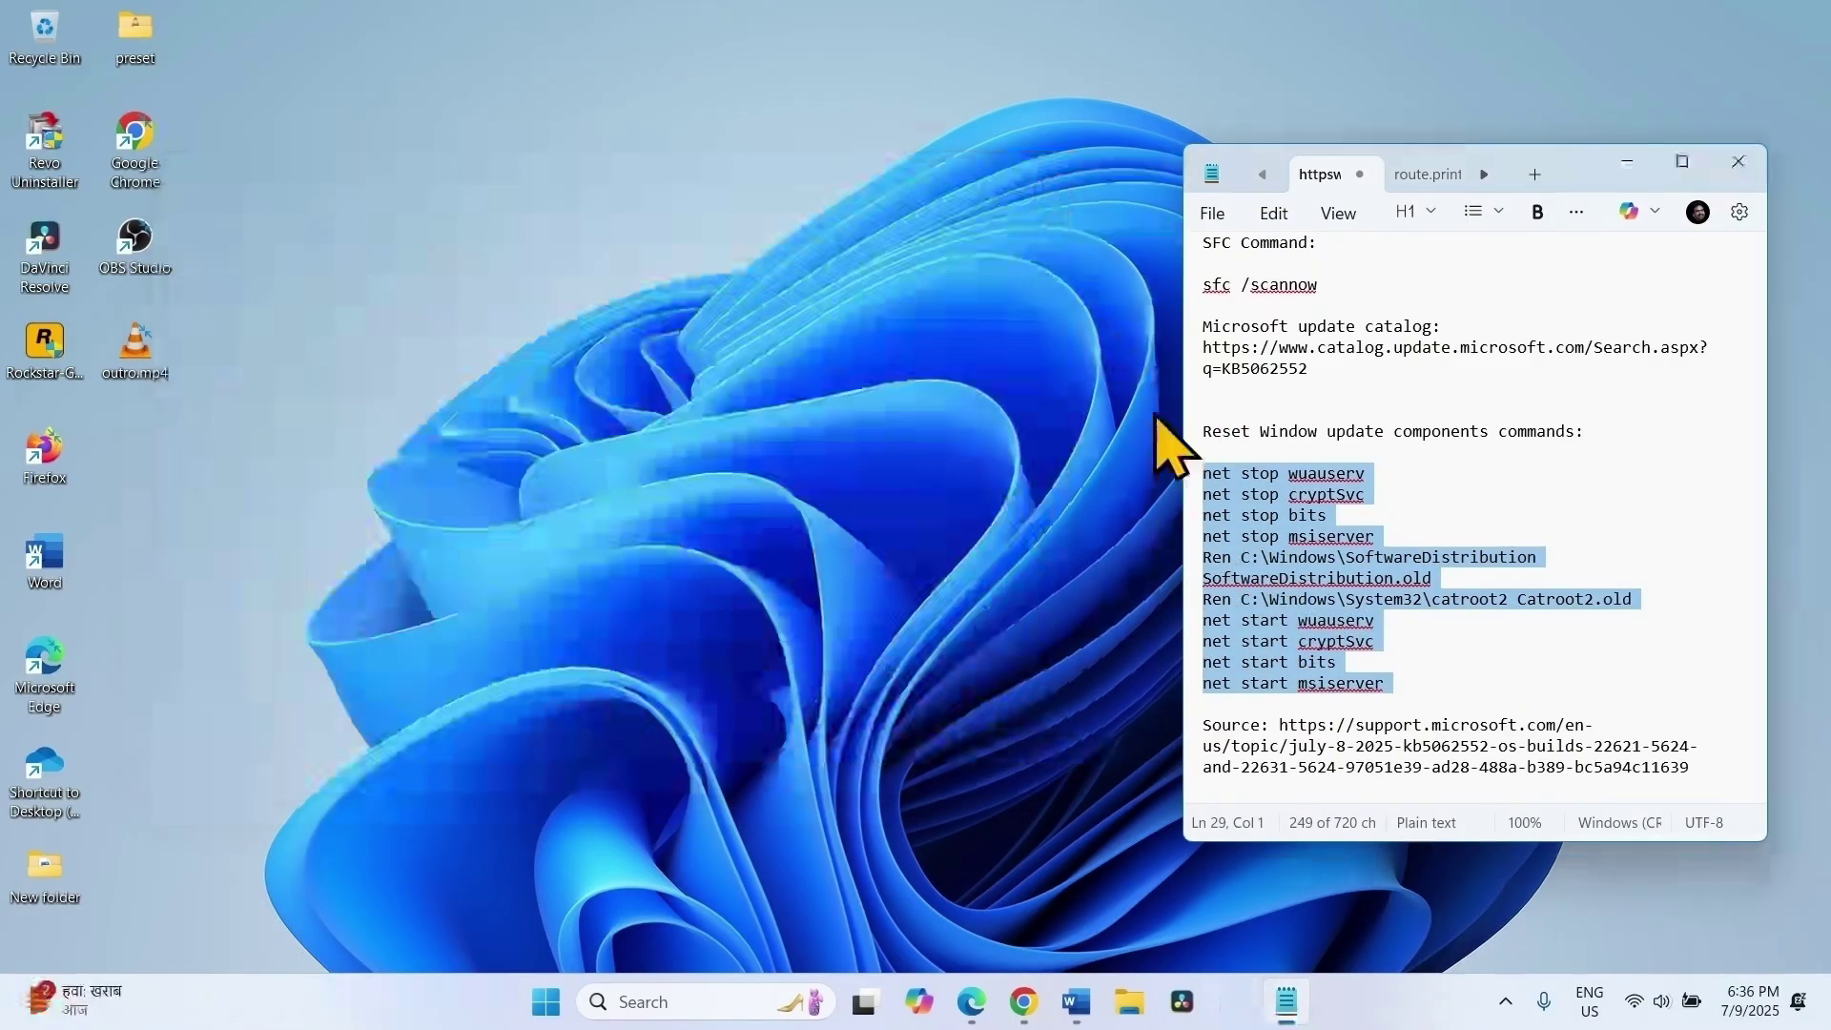
left_click(1737, 162)
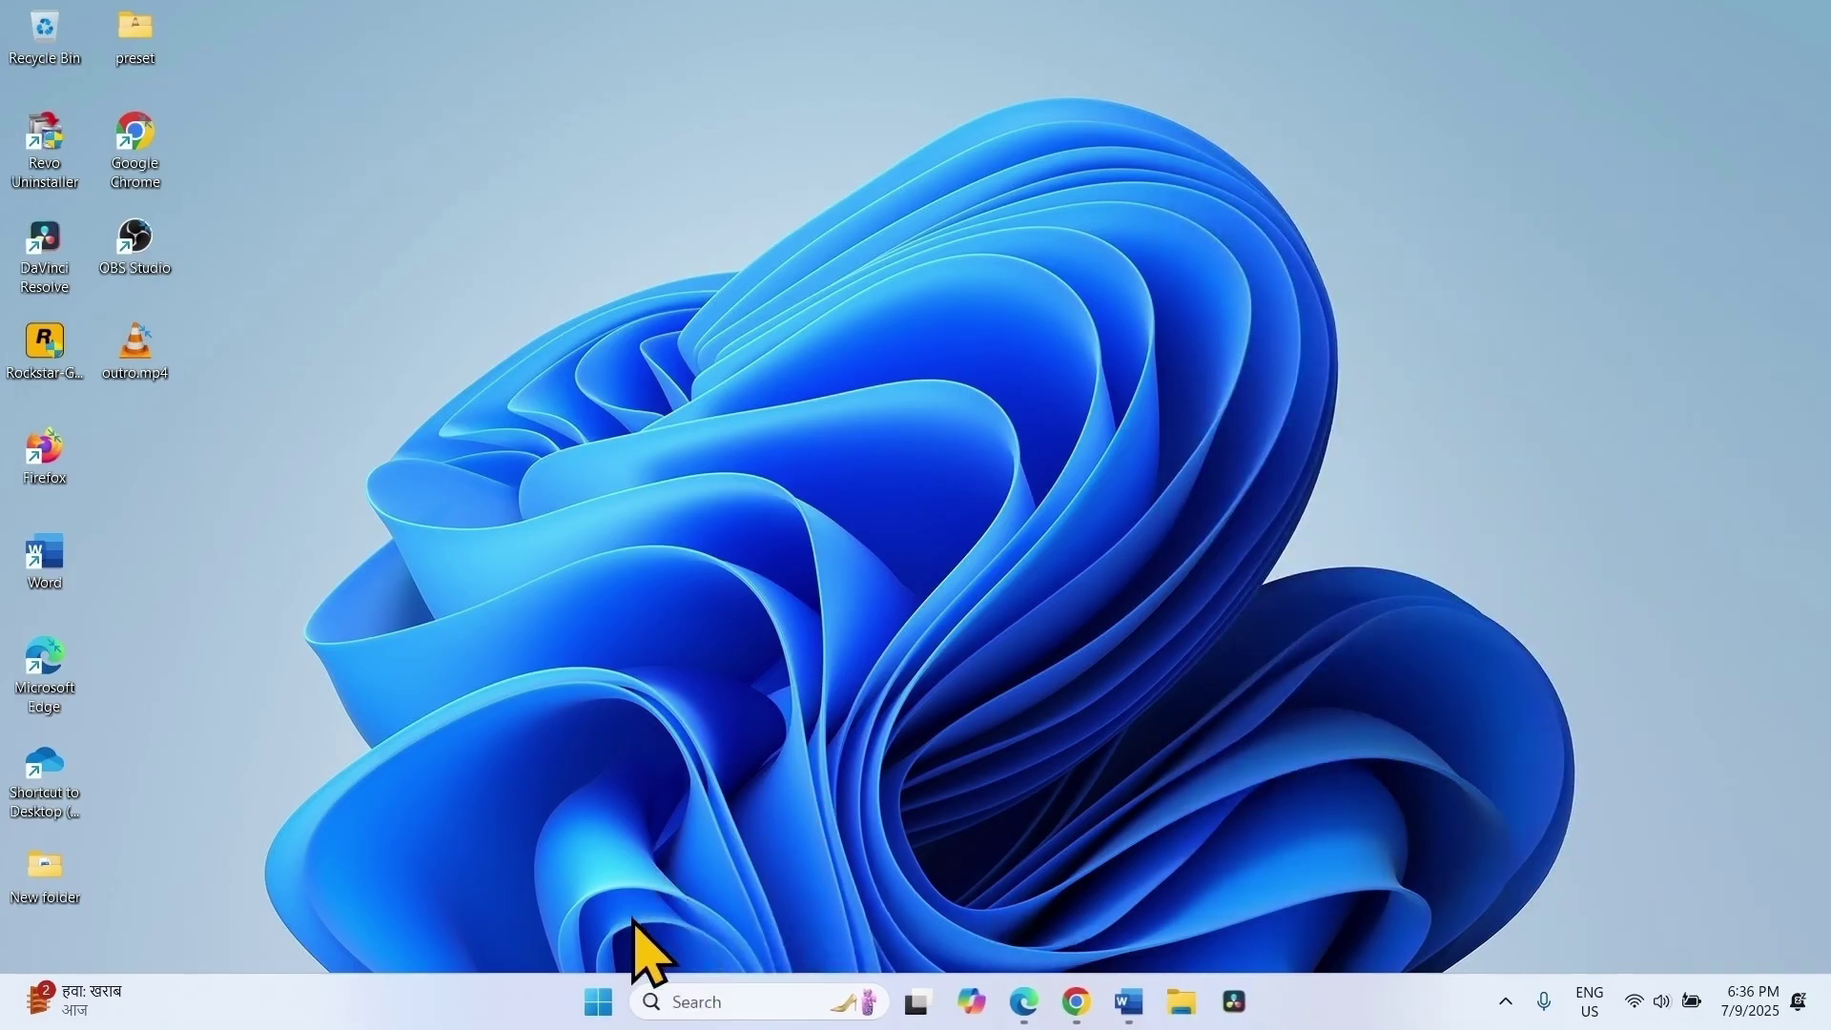
left_click(602, 1003)
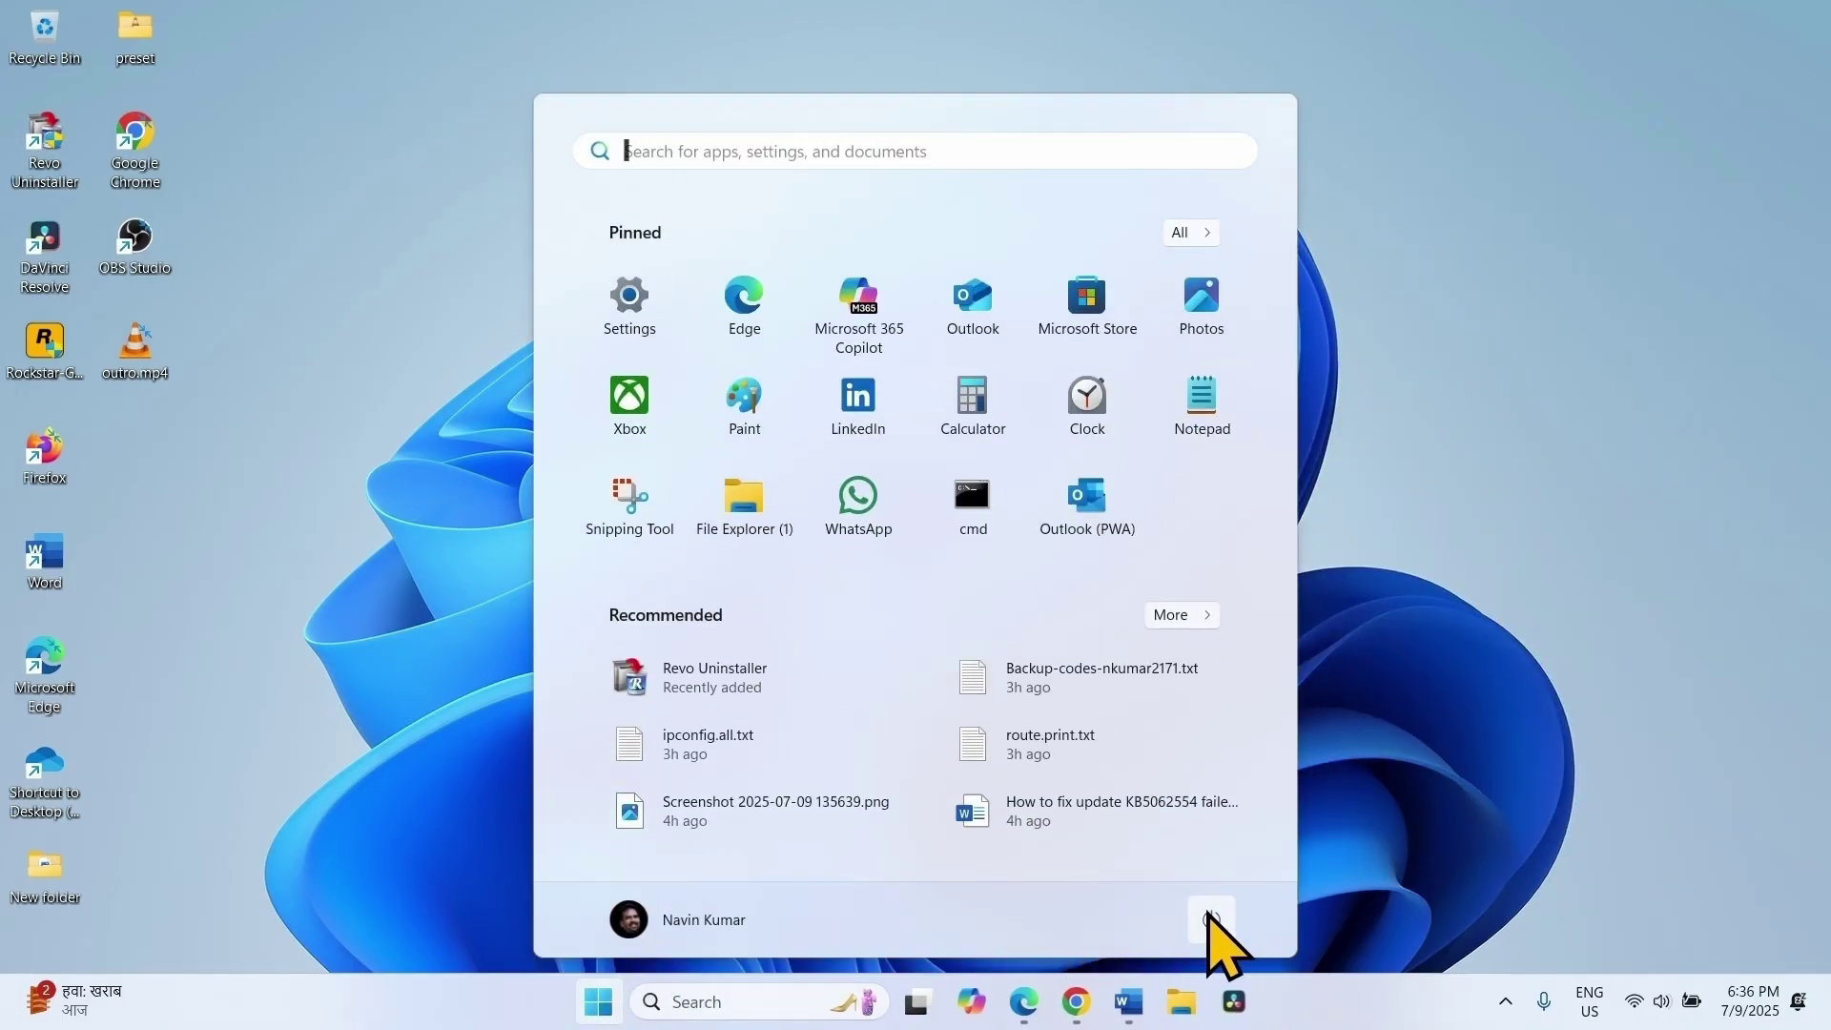
left_click(1212, 918)
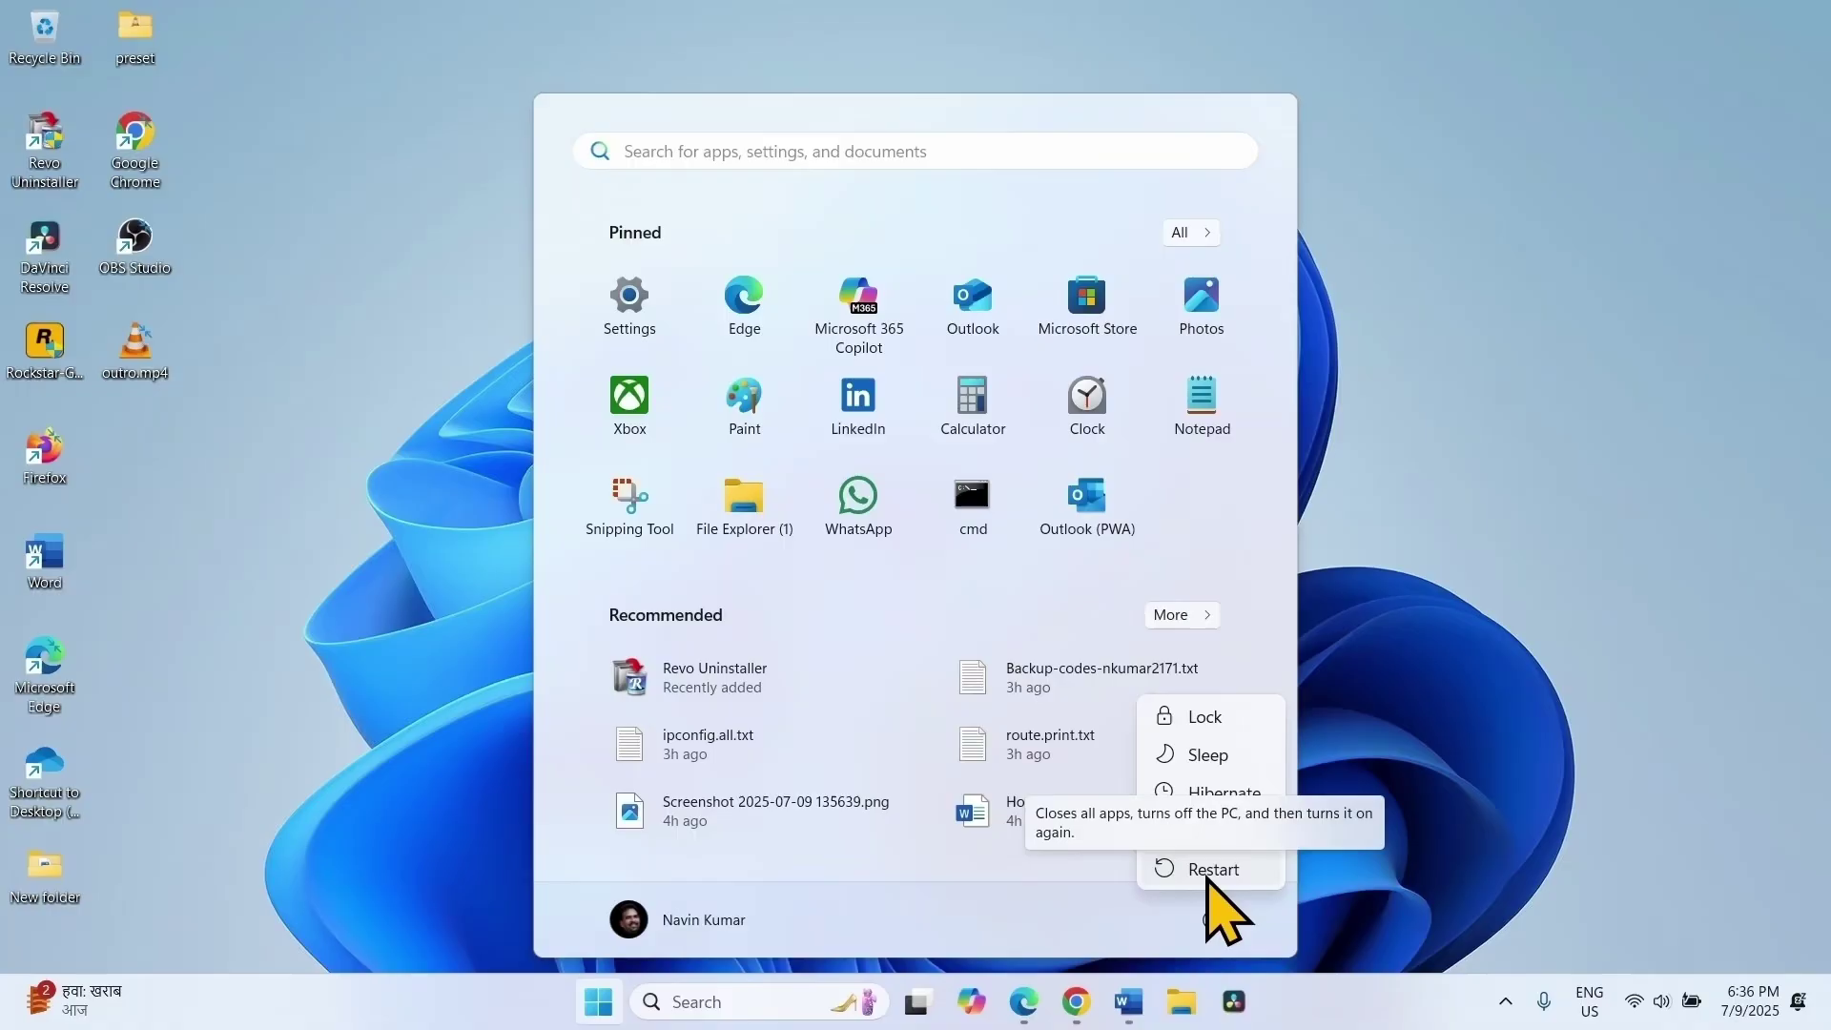
- Dismiss the power menu, run Check for updates on Settings' Windows Update page, then close Settings
left_click(1478, 656)
left_click(1479, 656)
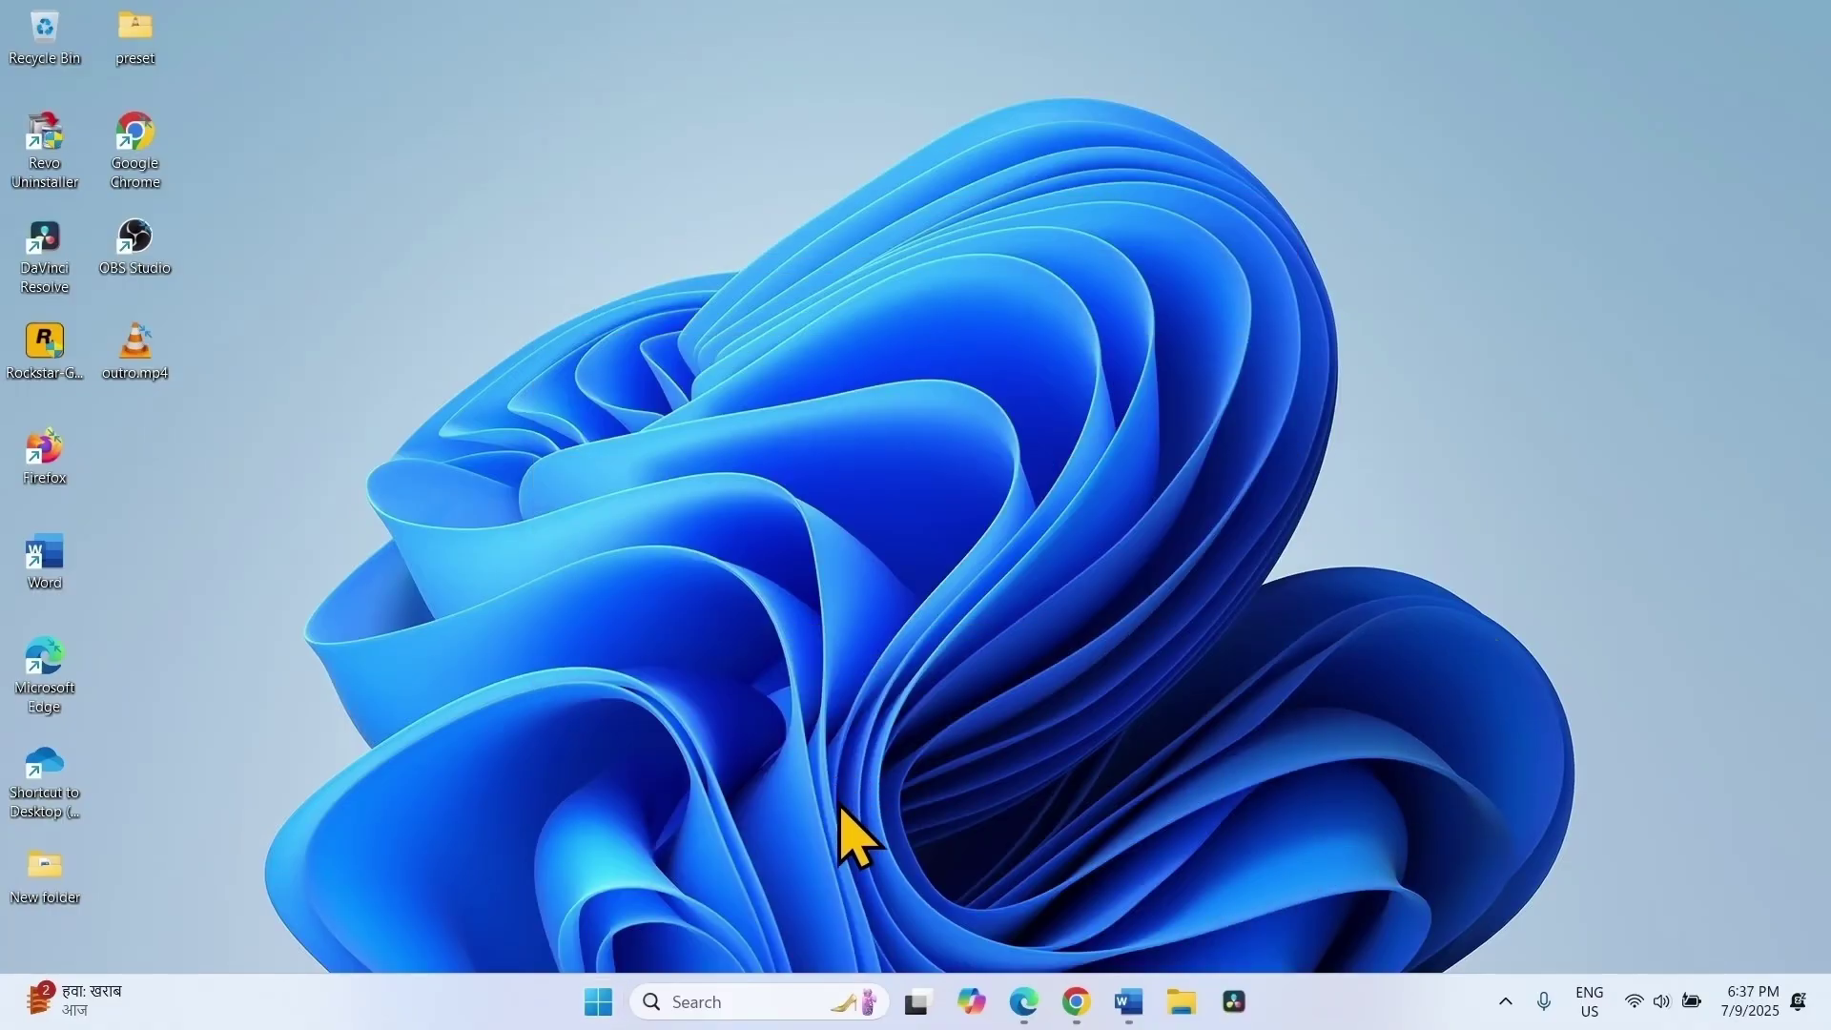
left_click(591, 1003)
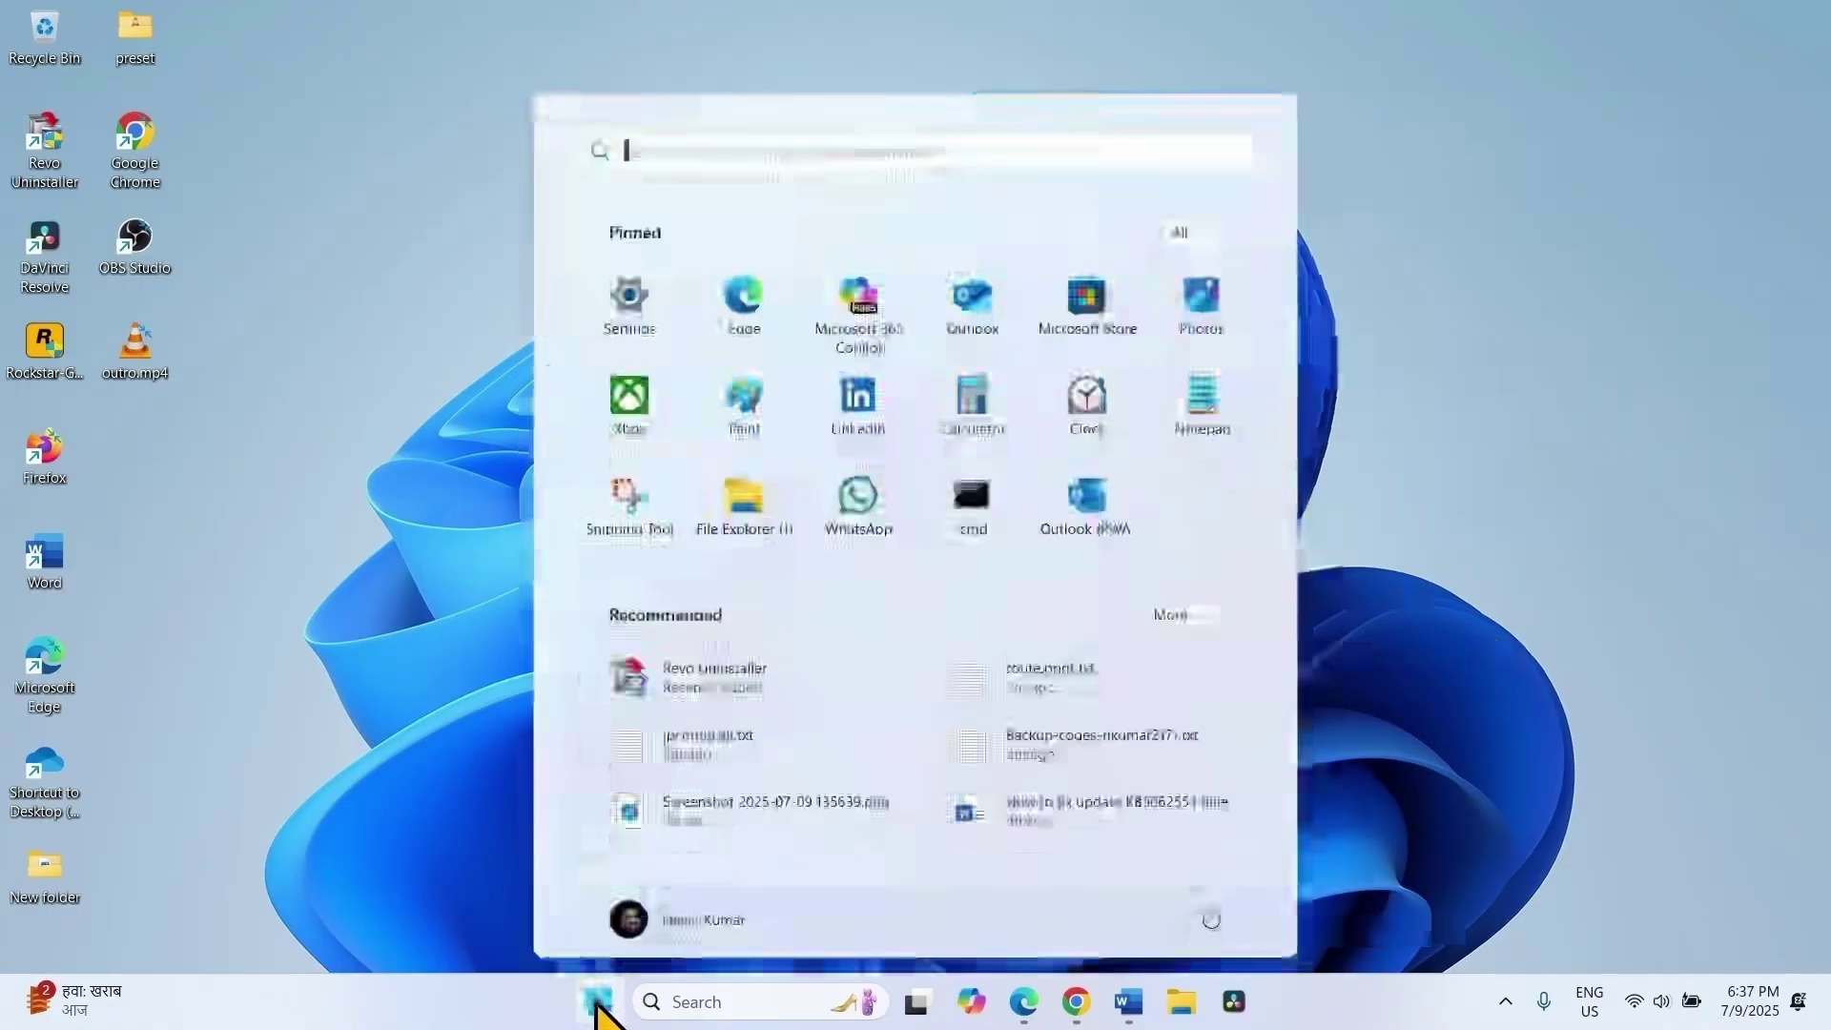
left_click(643, 303)
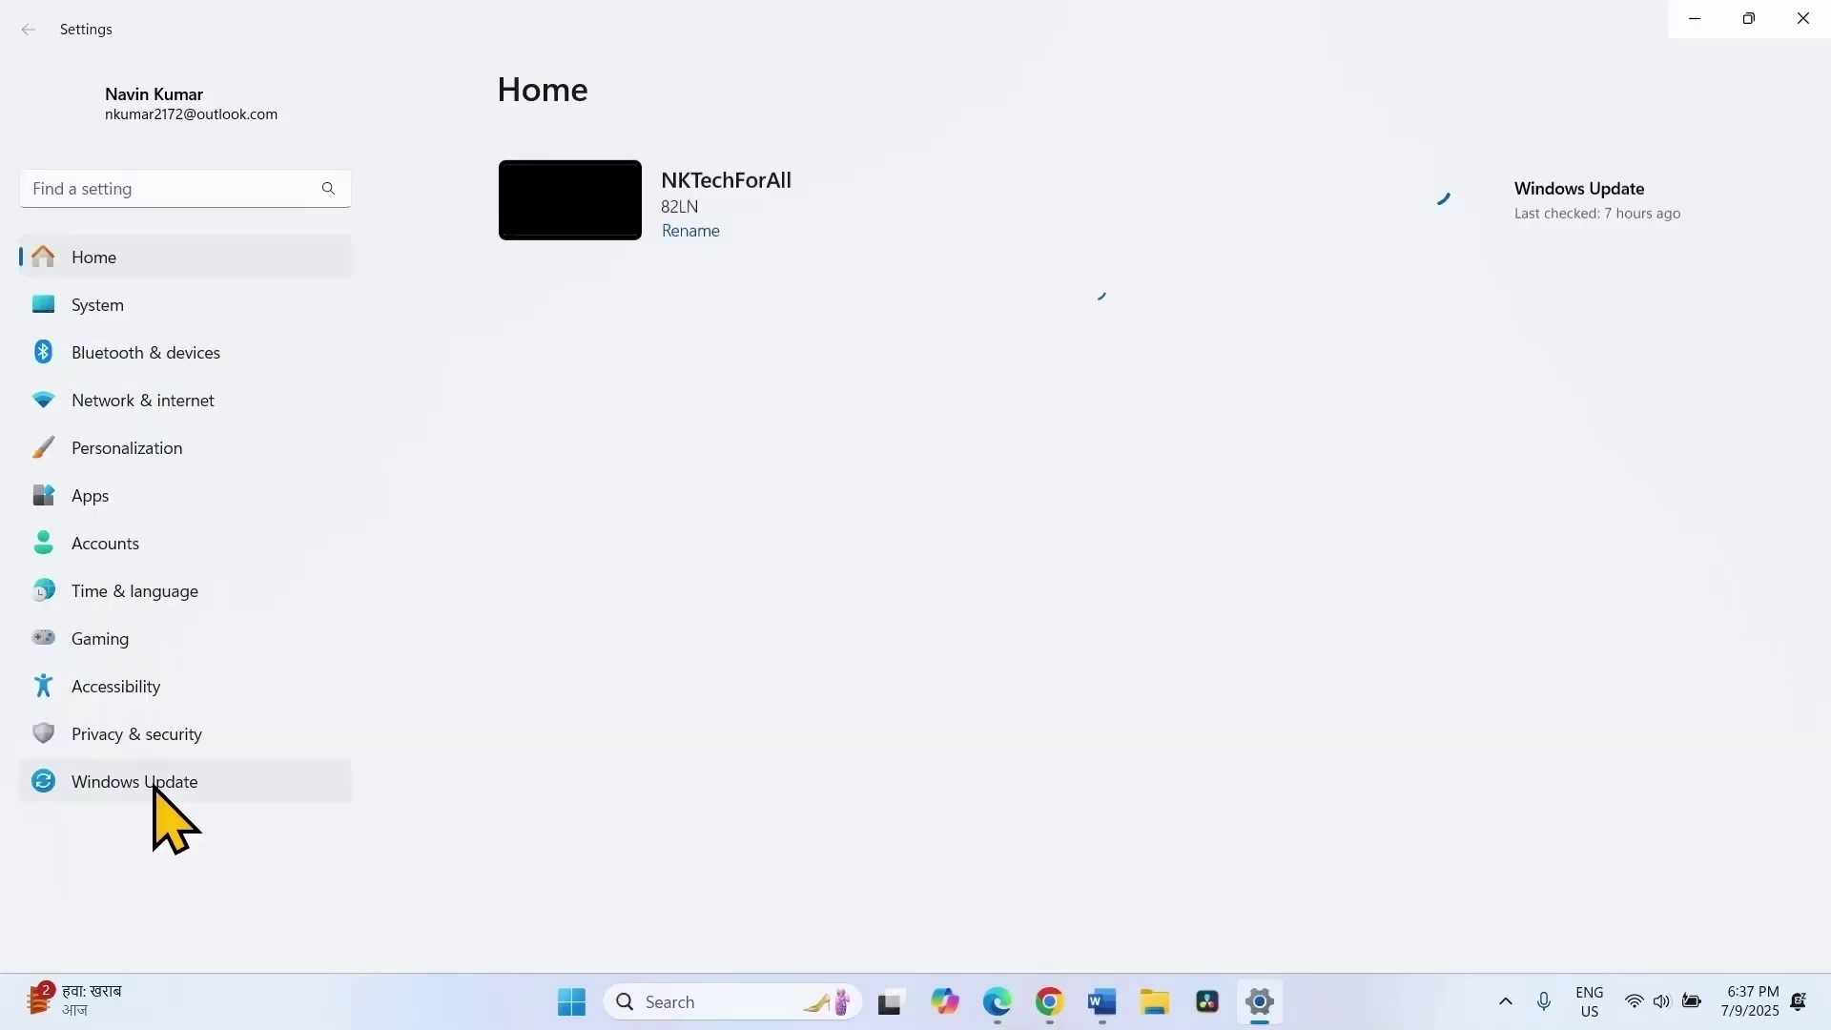
left_click(153, 782)
left_click(1612, 201)
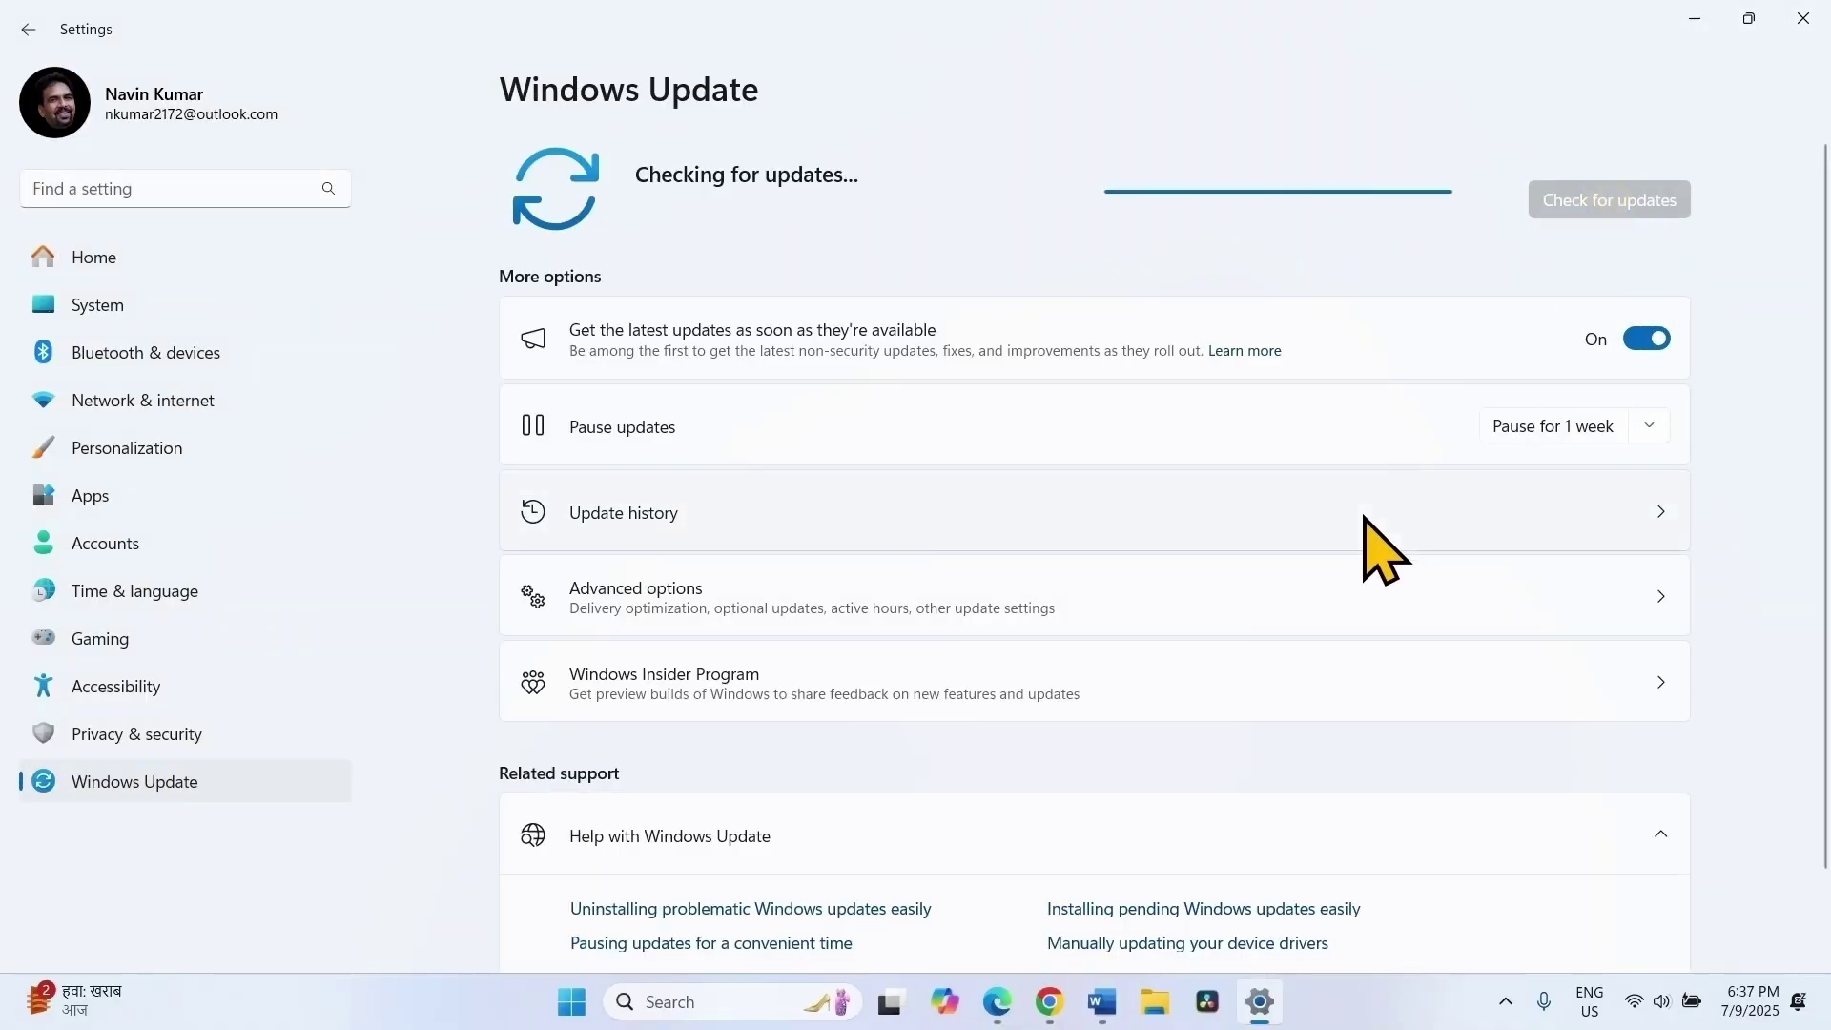
left_click(1802, 18)
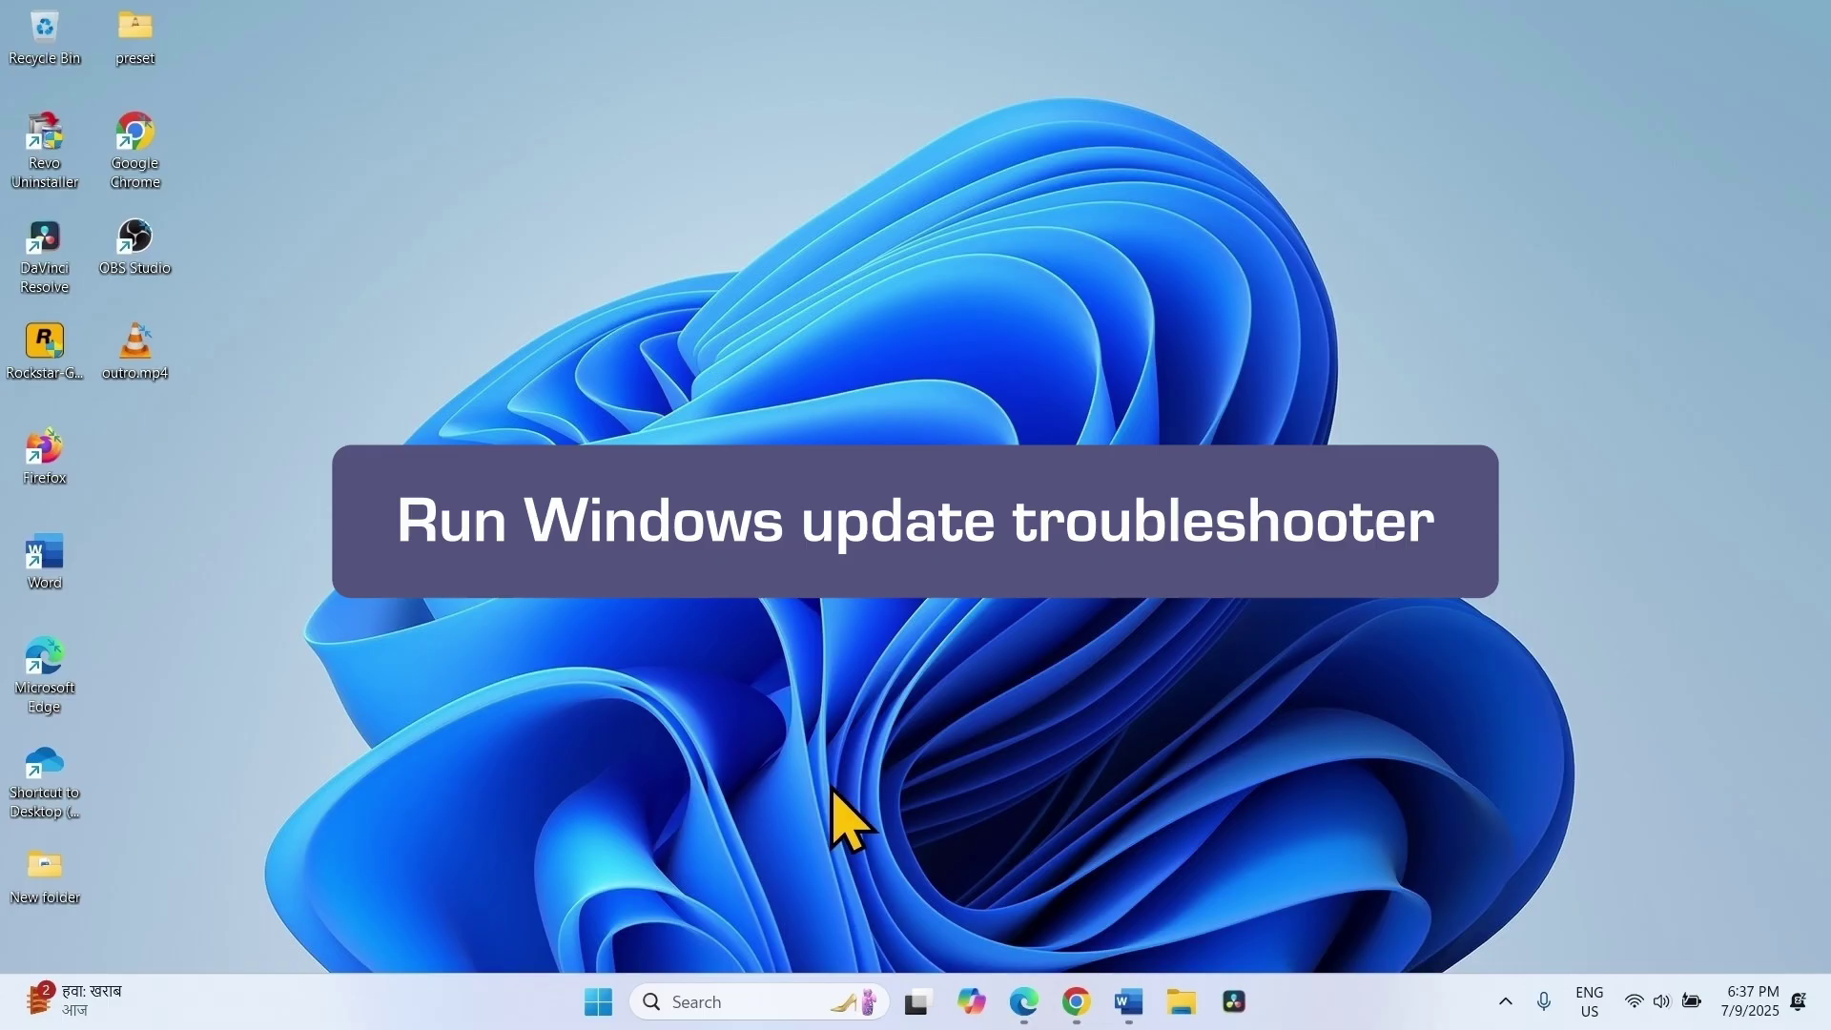
- Go to Settings › System › Troubleshoot › Other troubleshooters
left_click(600, 1006)
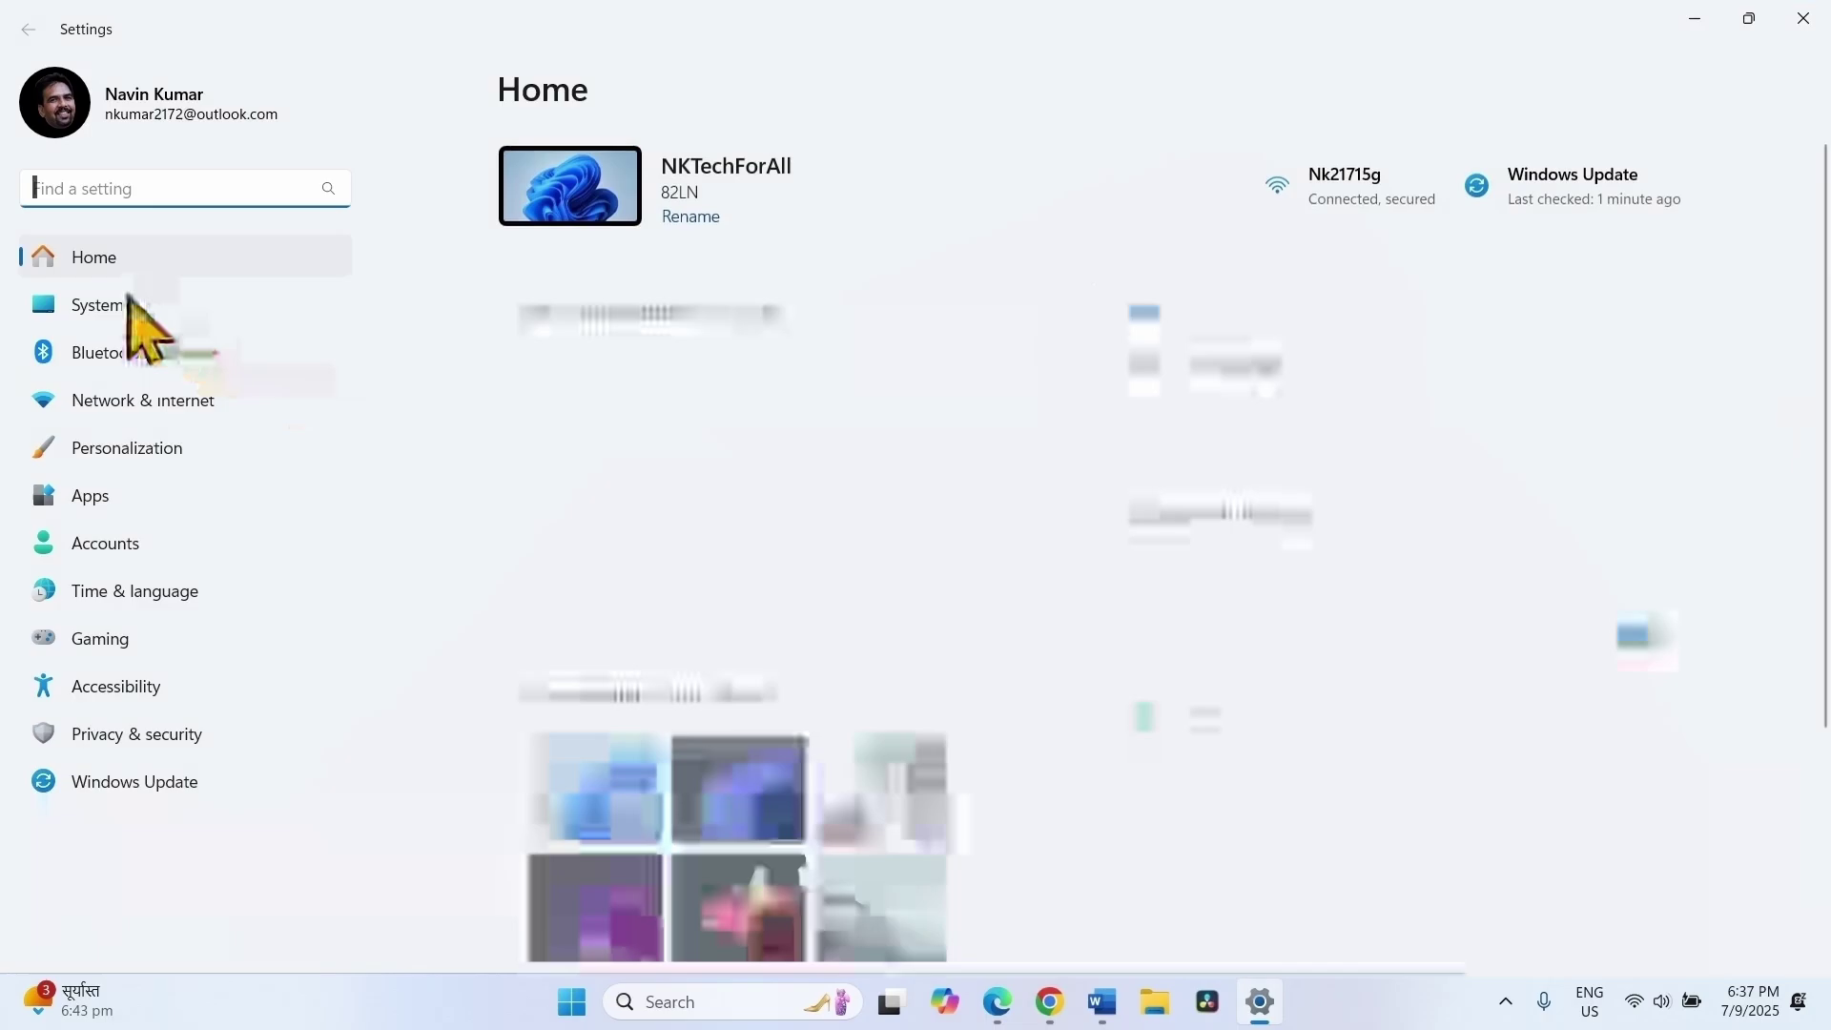
left_click(95, 304)
scroll(963, 505, "down", 10)
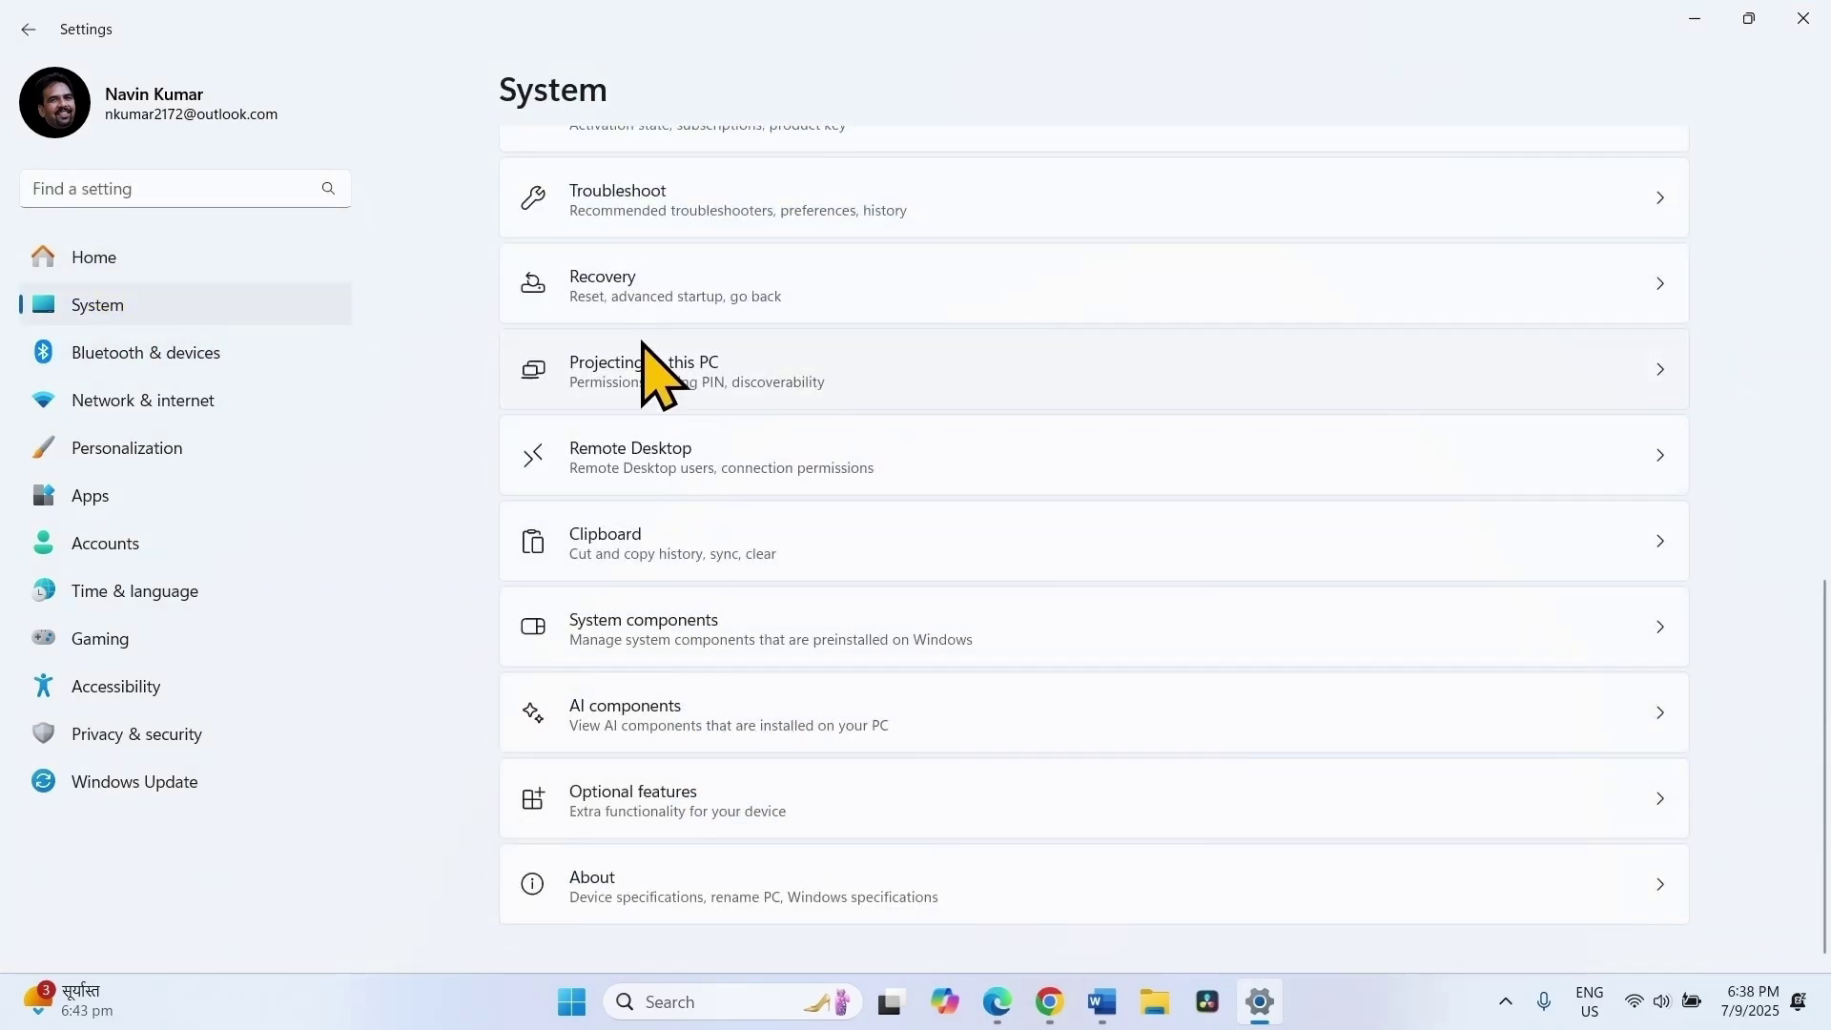
left_click(637, 213)
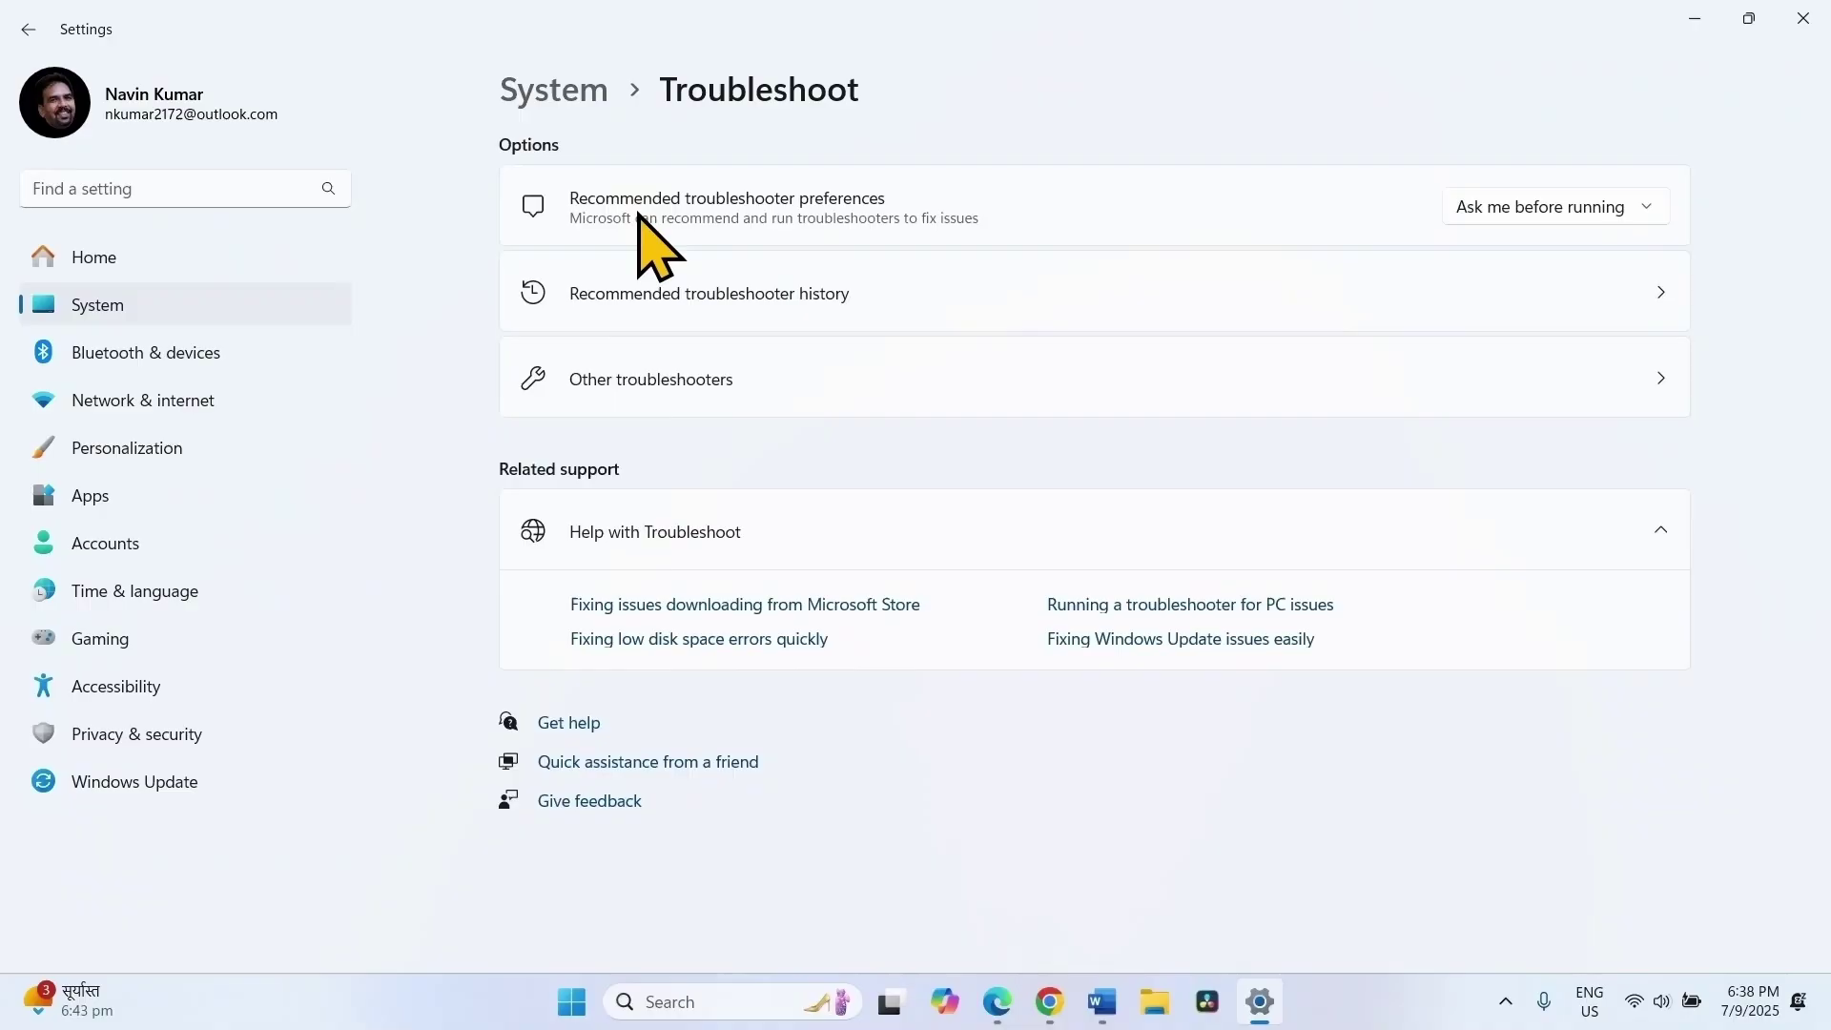
left_click(650, 381)
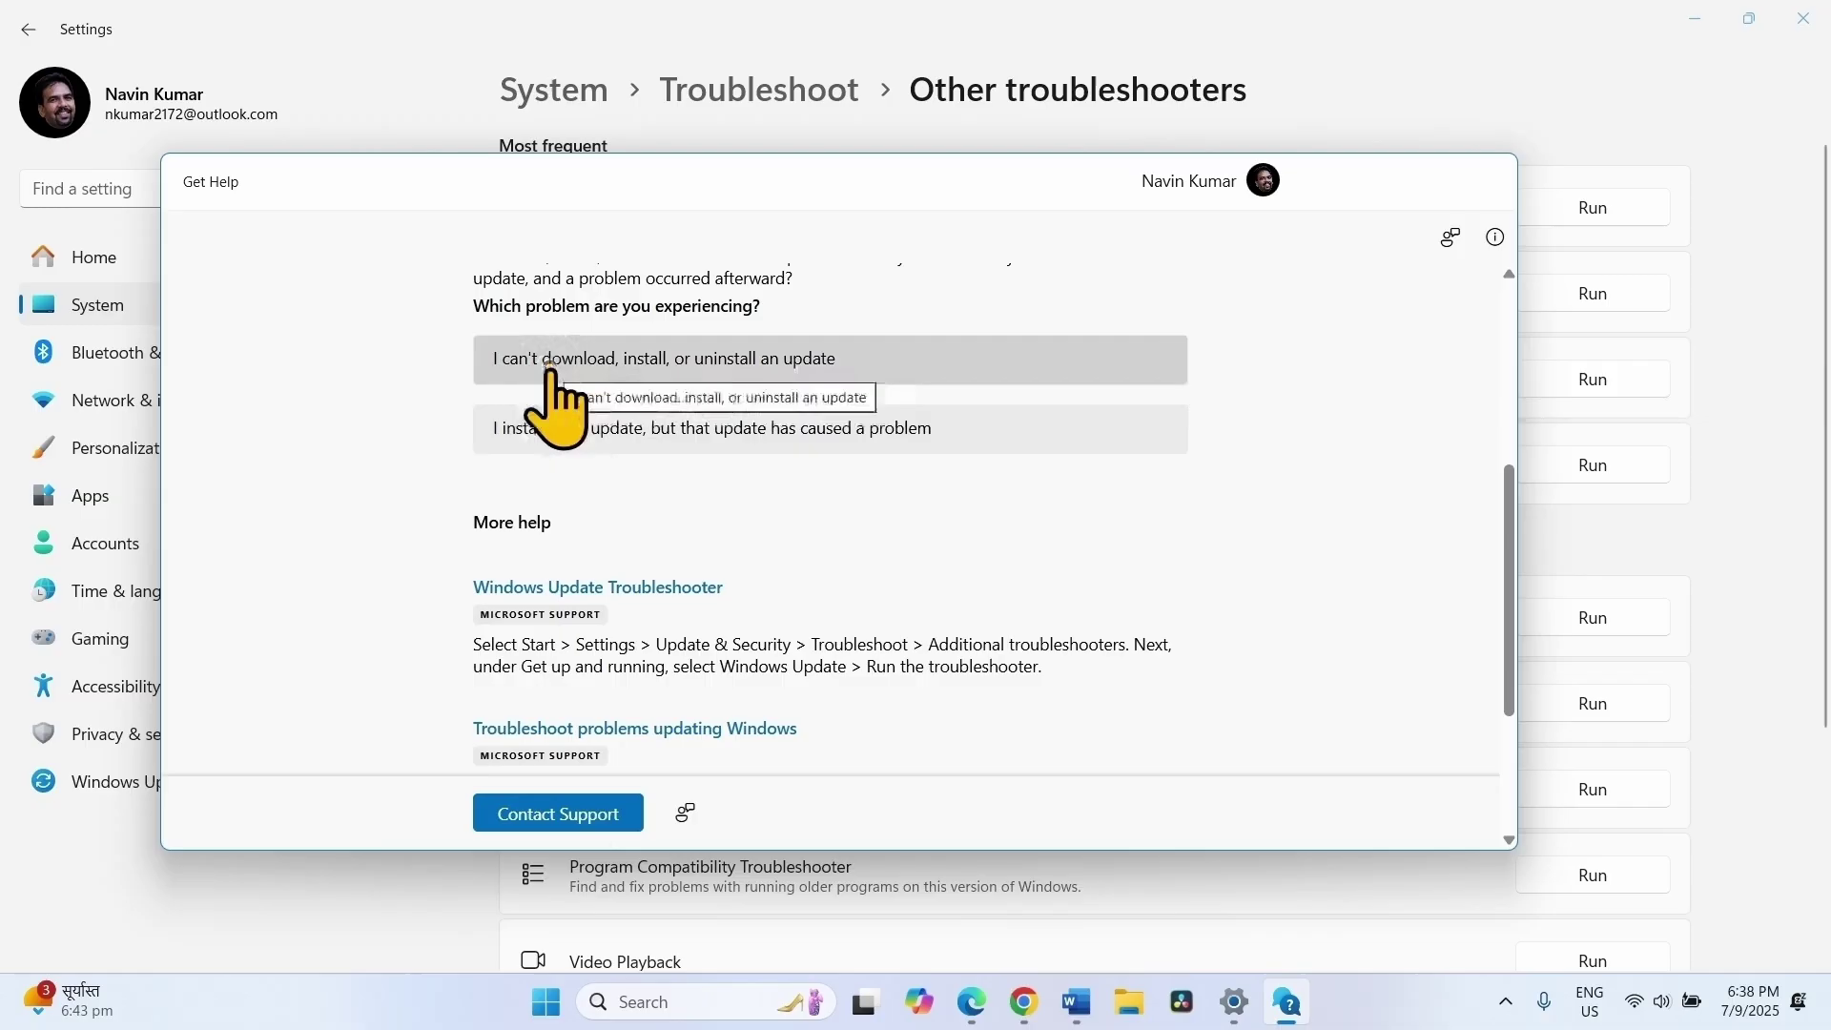
- Choose 'I can't download, install, or uninstall an update', run the diagnostic, and close Get Help when it fails
left_click(732, 364)
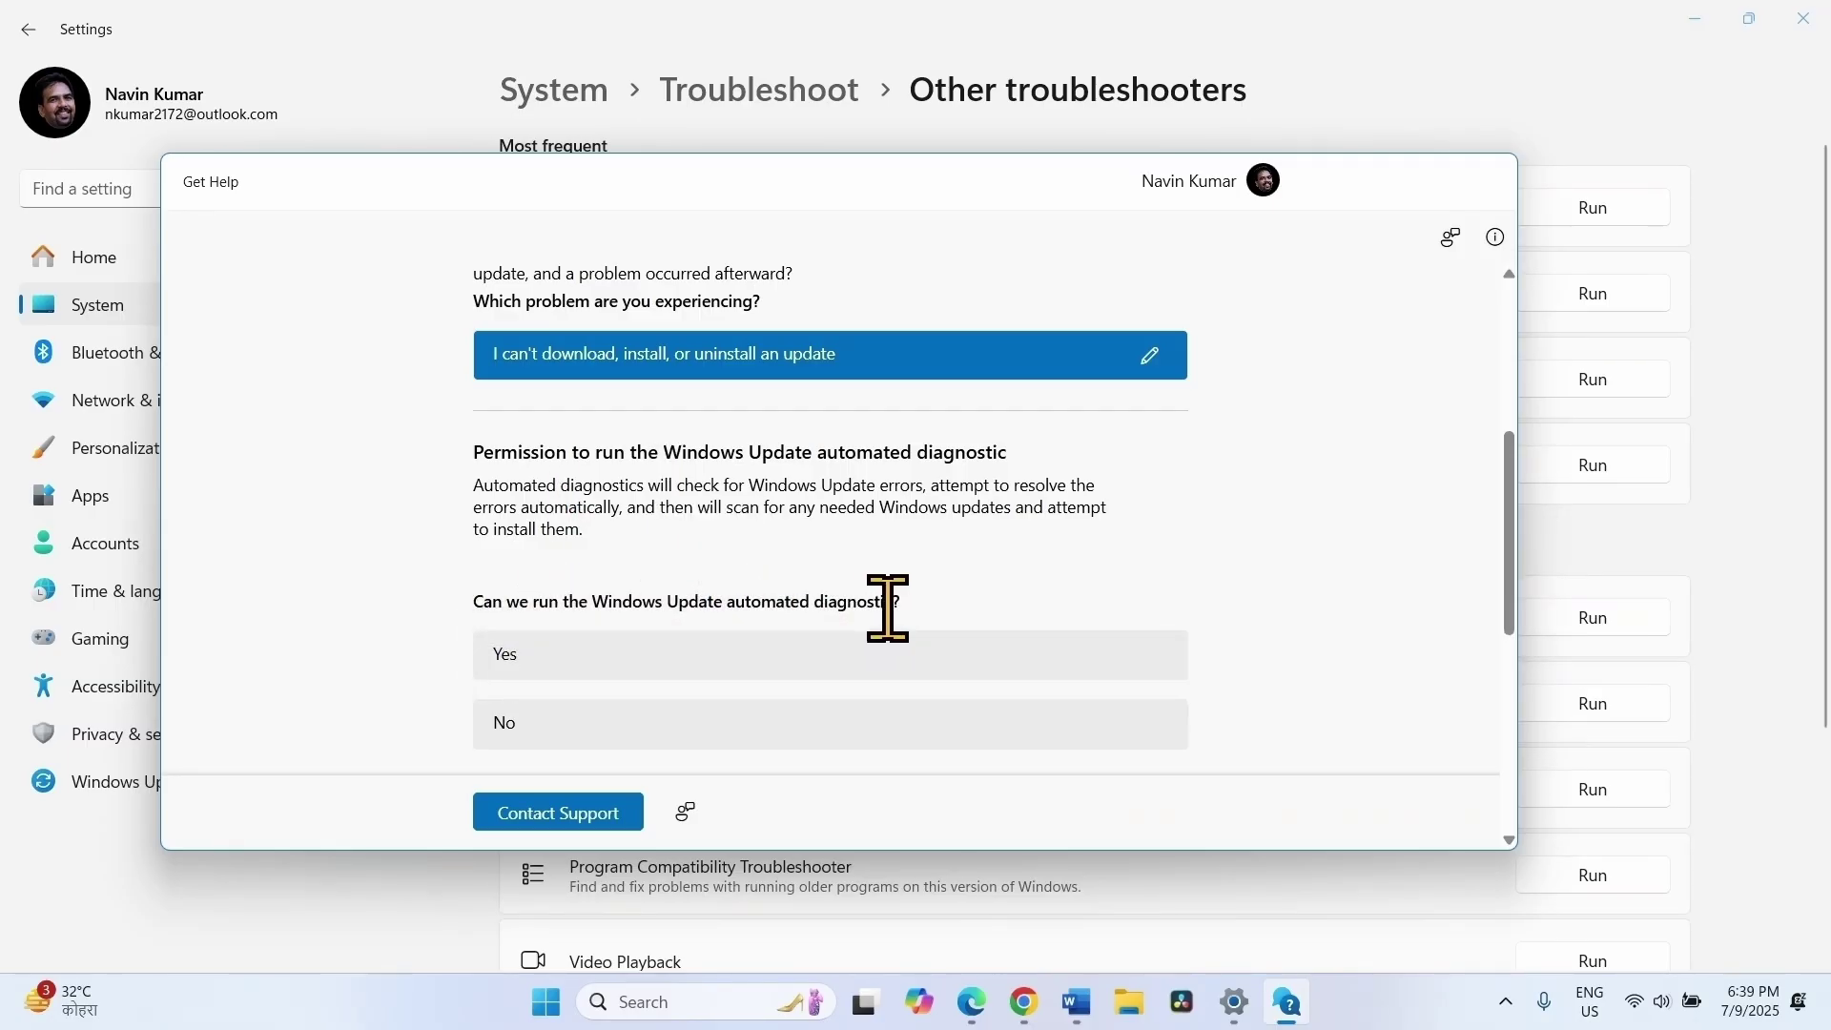
left_click(525, 655)
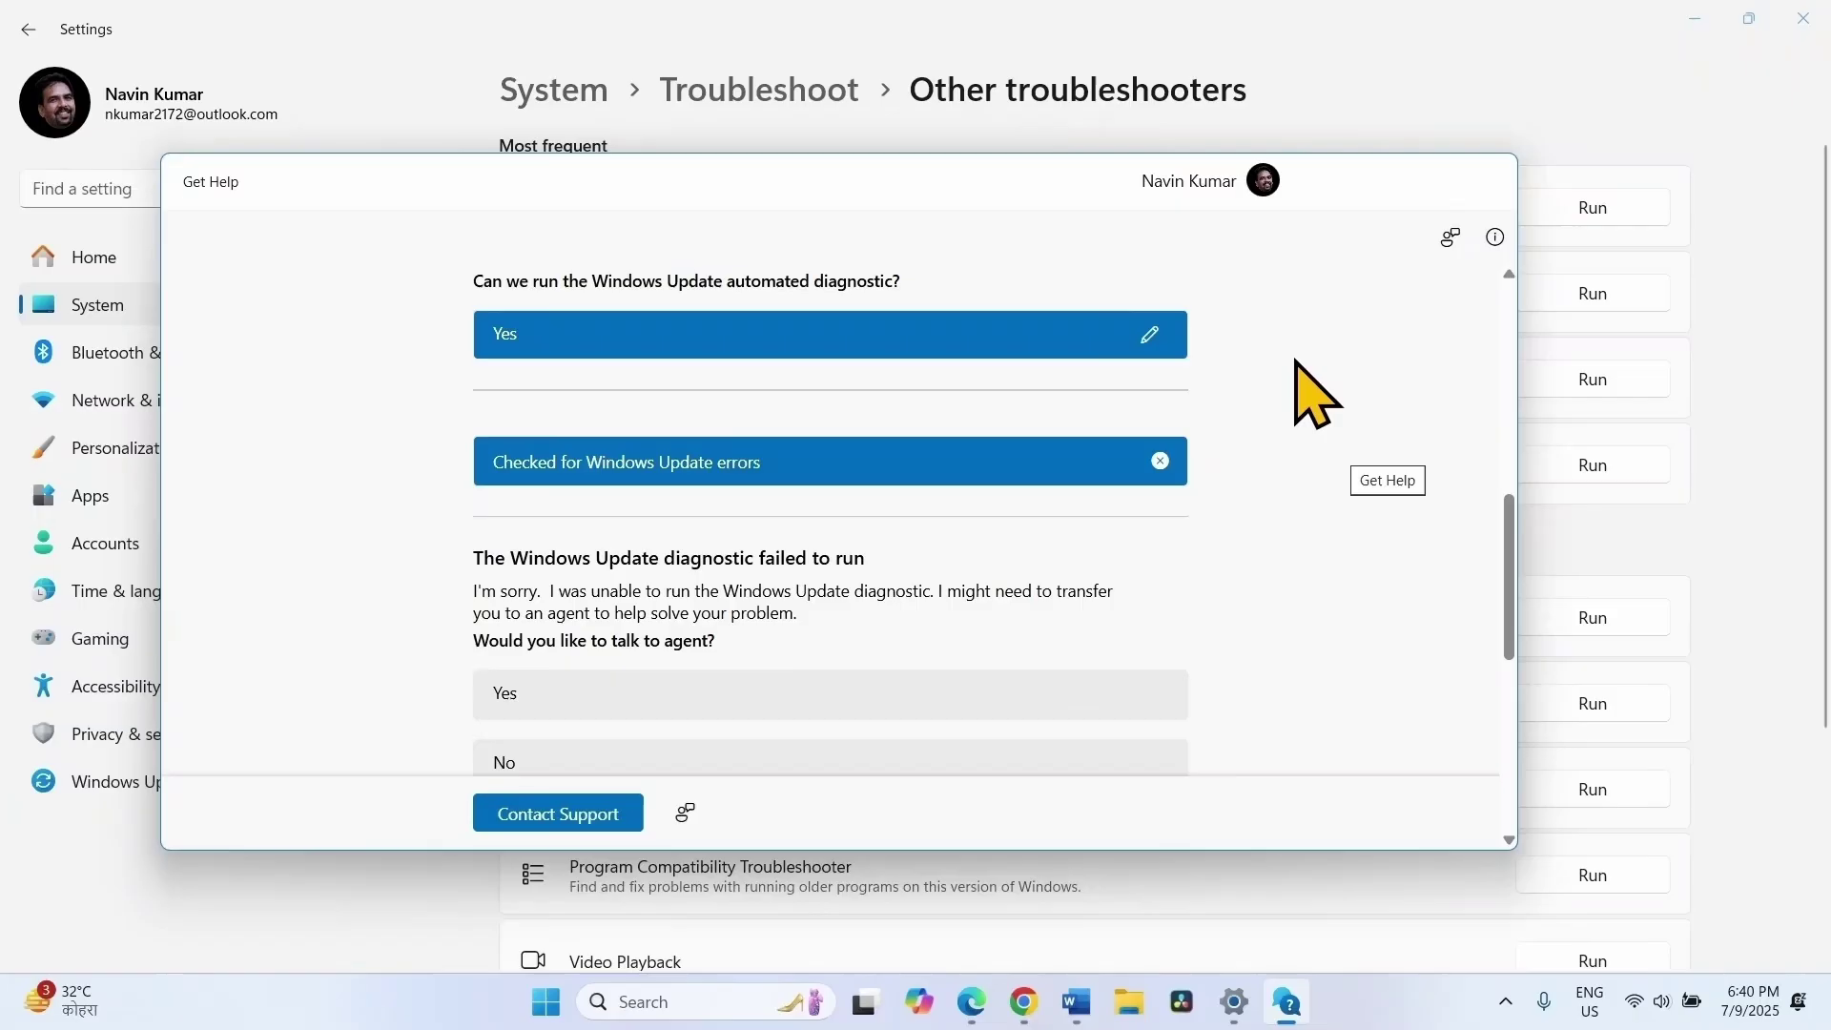
left_click(1486, 173)
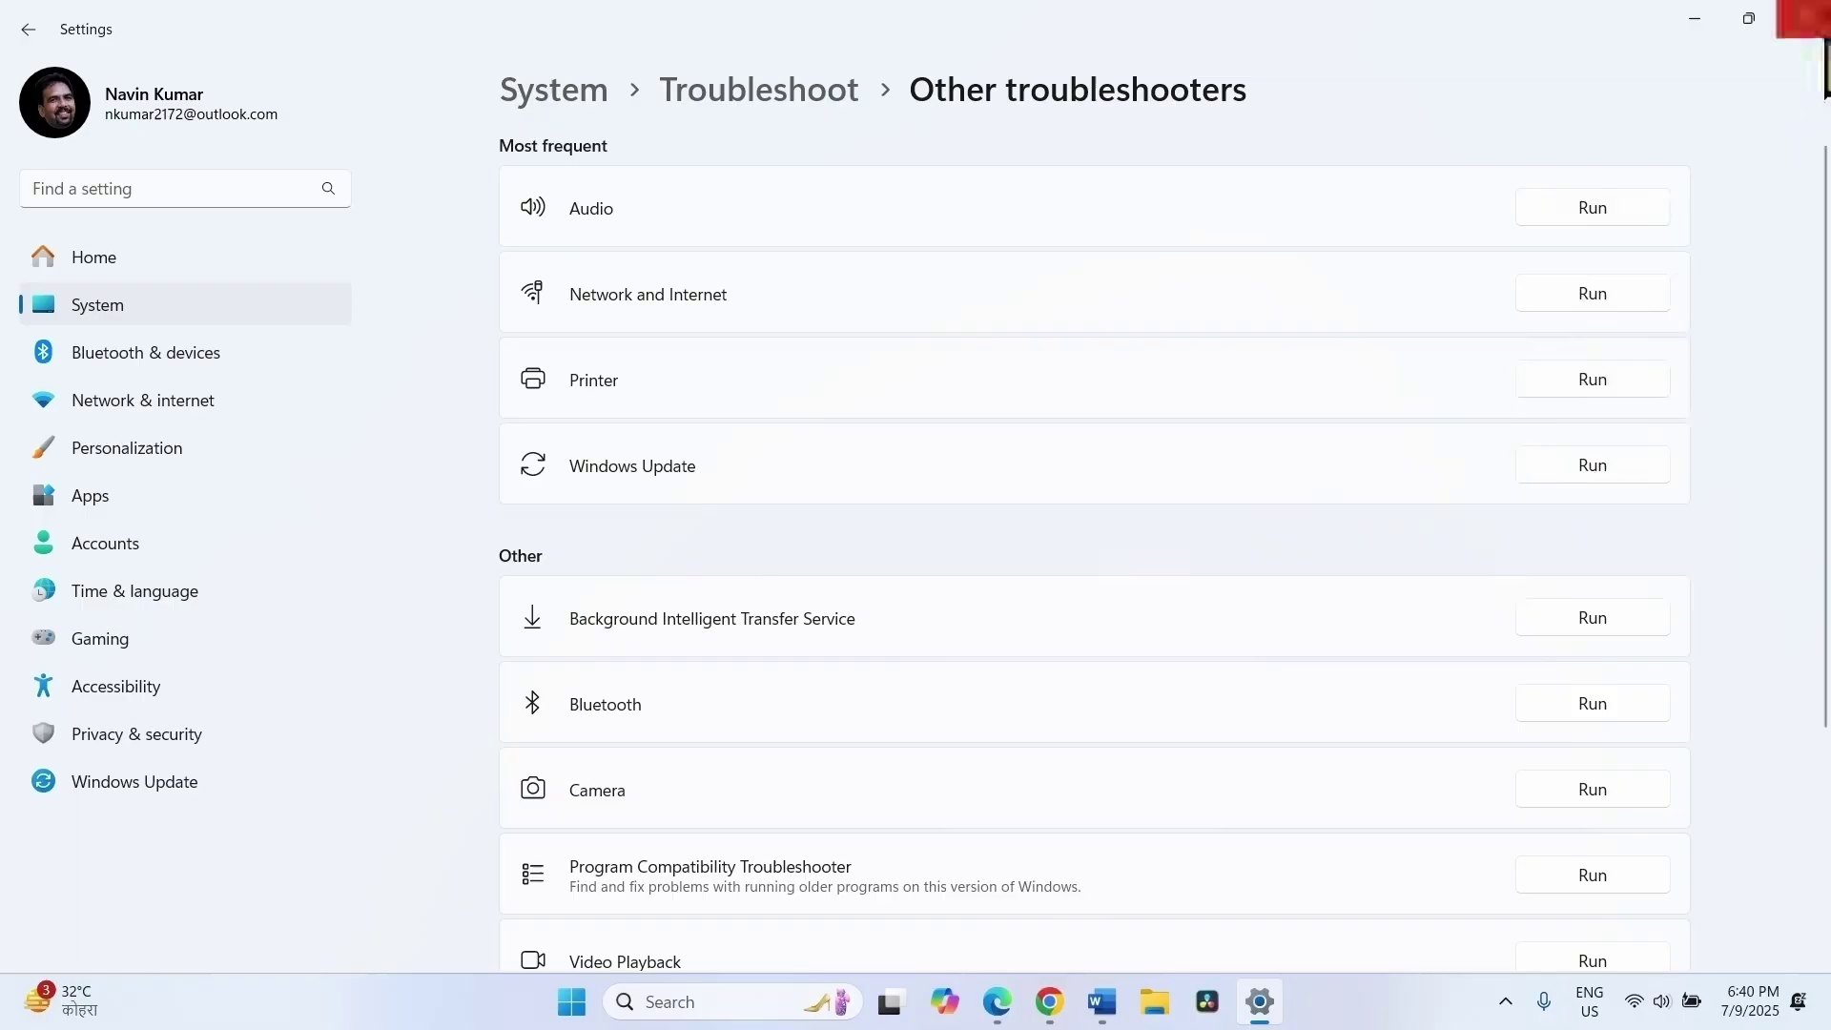
- Close Settings and show Chrome's recent downloads, where wu1001.zip (185 KB) is complete
left_click(1819, 28)
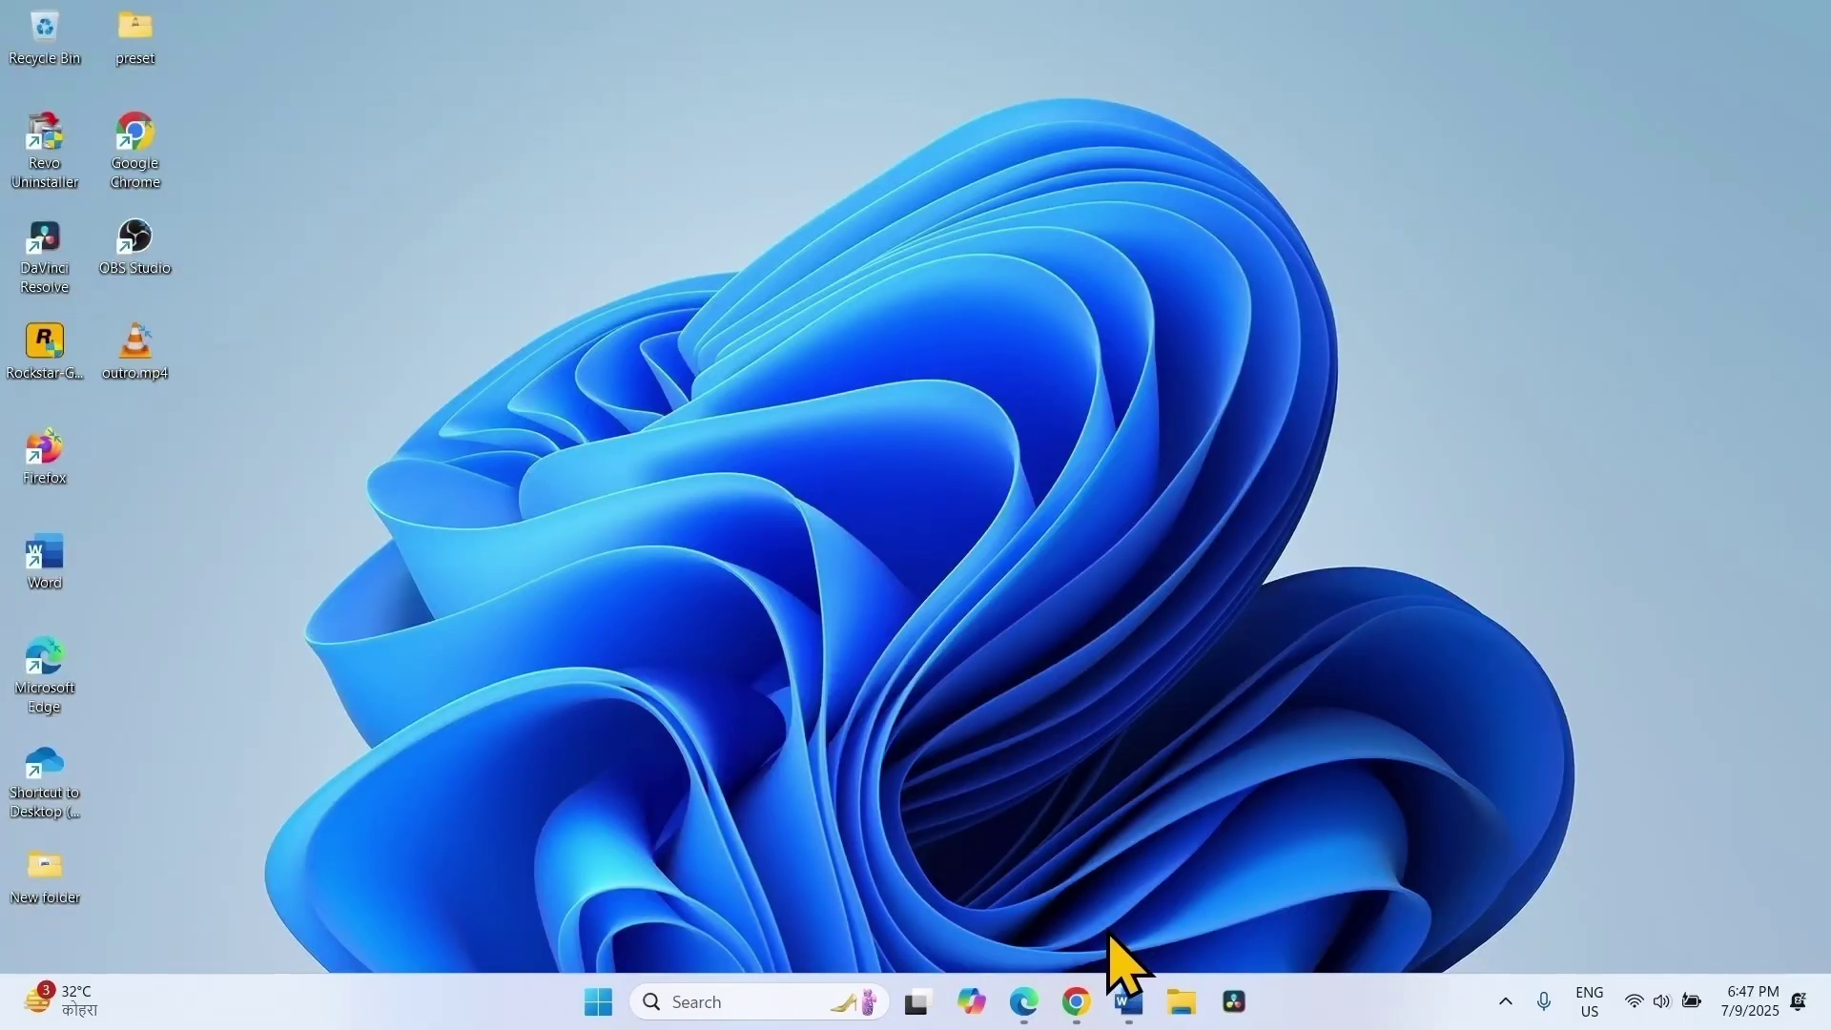
left_click(1075, 1001)
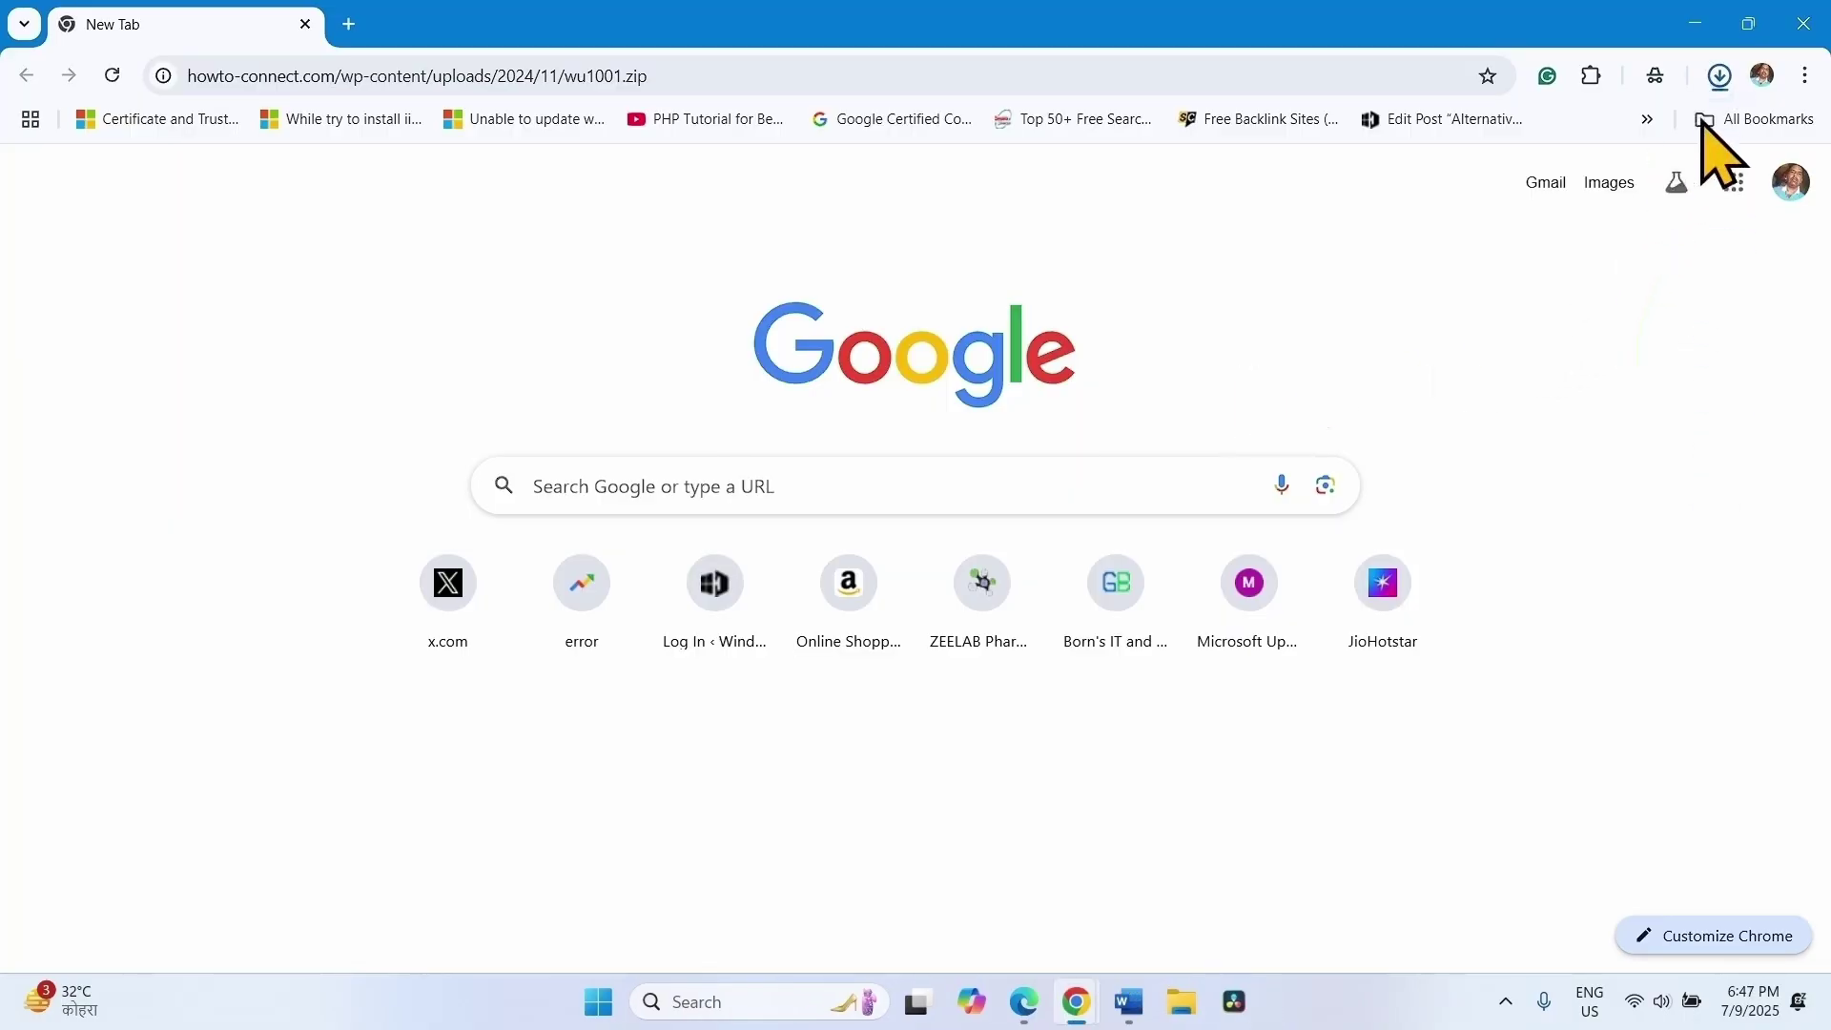
left_click(1720, 76)
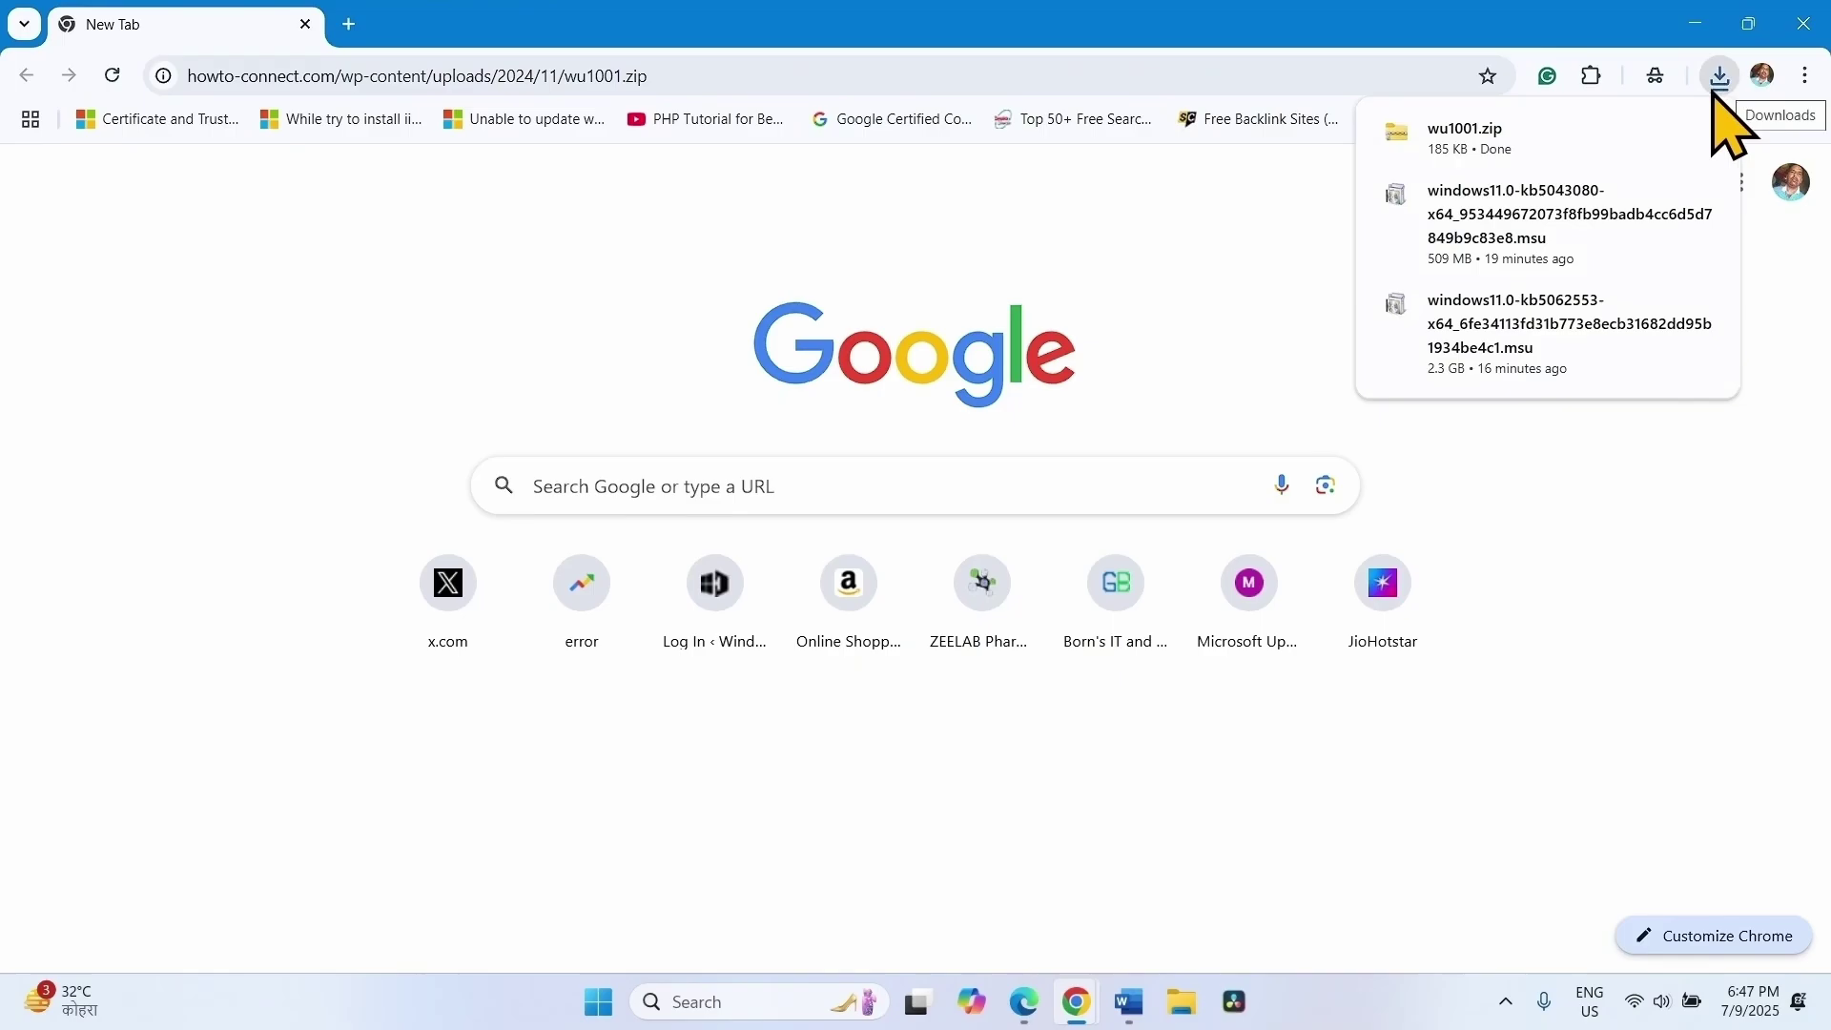
mouse_move(1692, 152)
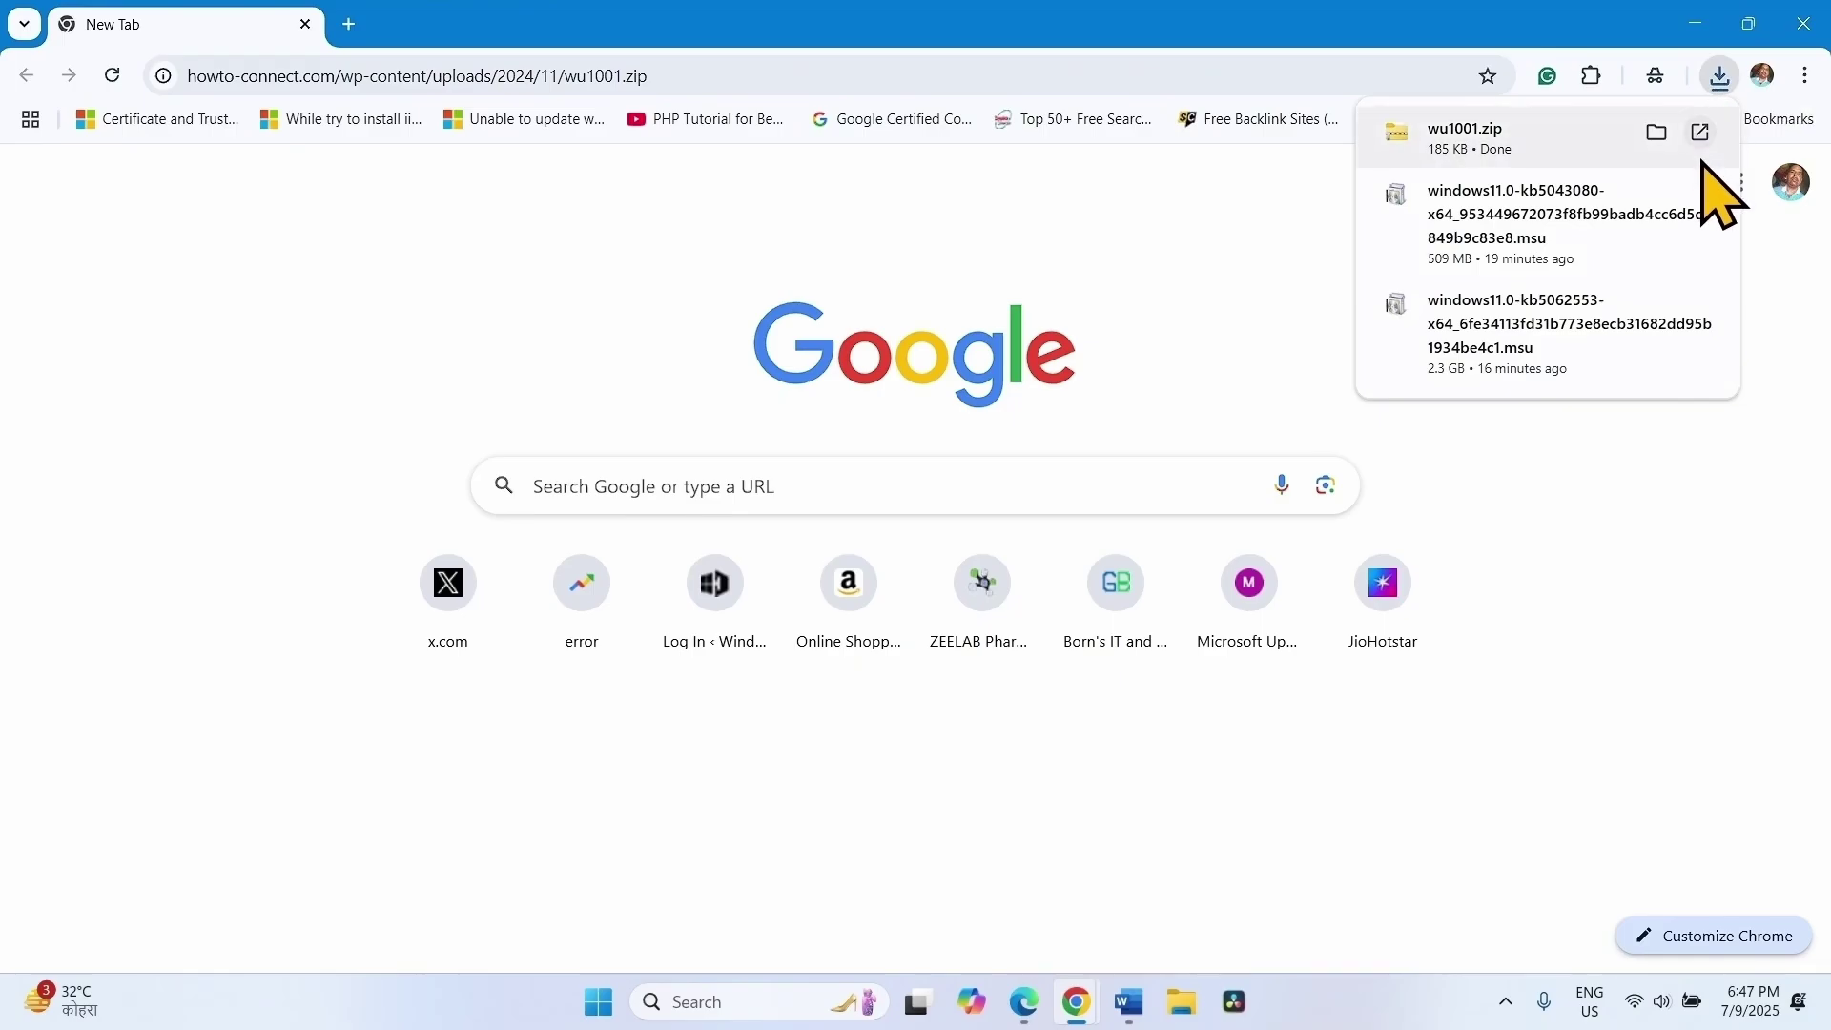
- Extract wu1001.zip into Downloads\wu1001 and run the wu1001.diagcab file inside it
left_click(1659, 132)
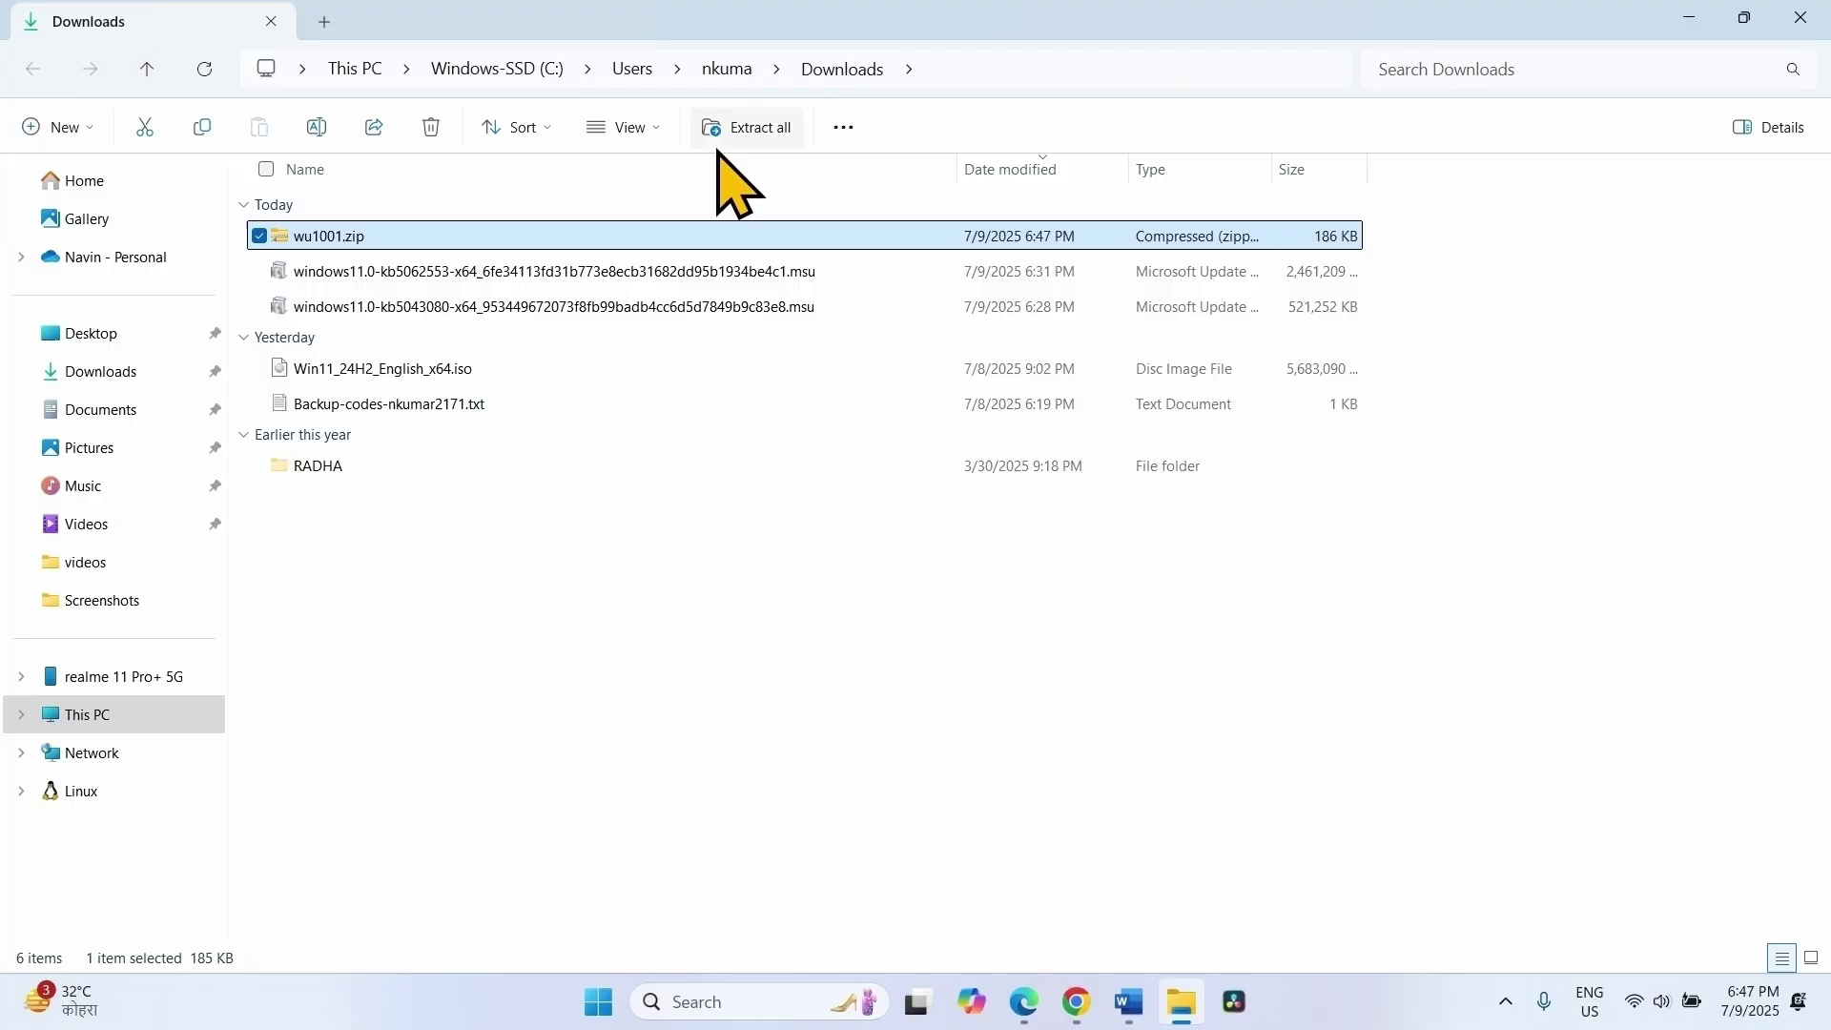
left_click(739, 134)
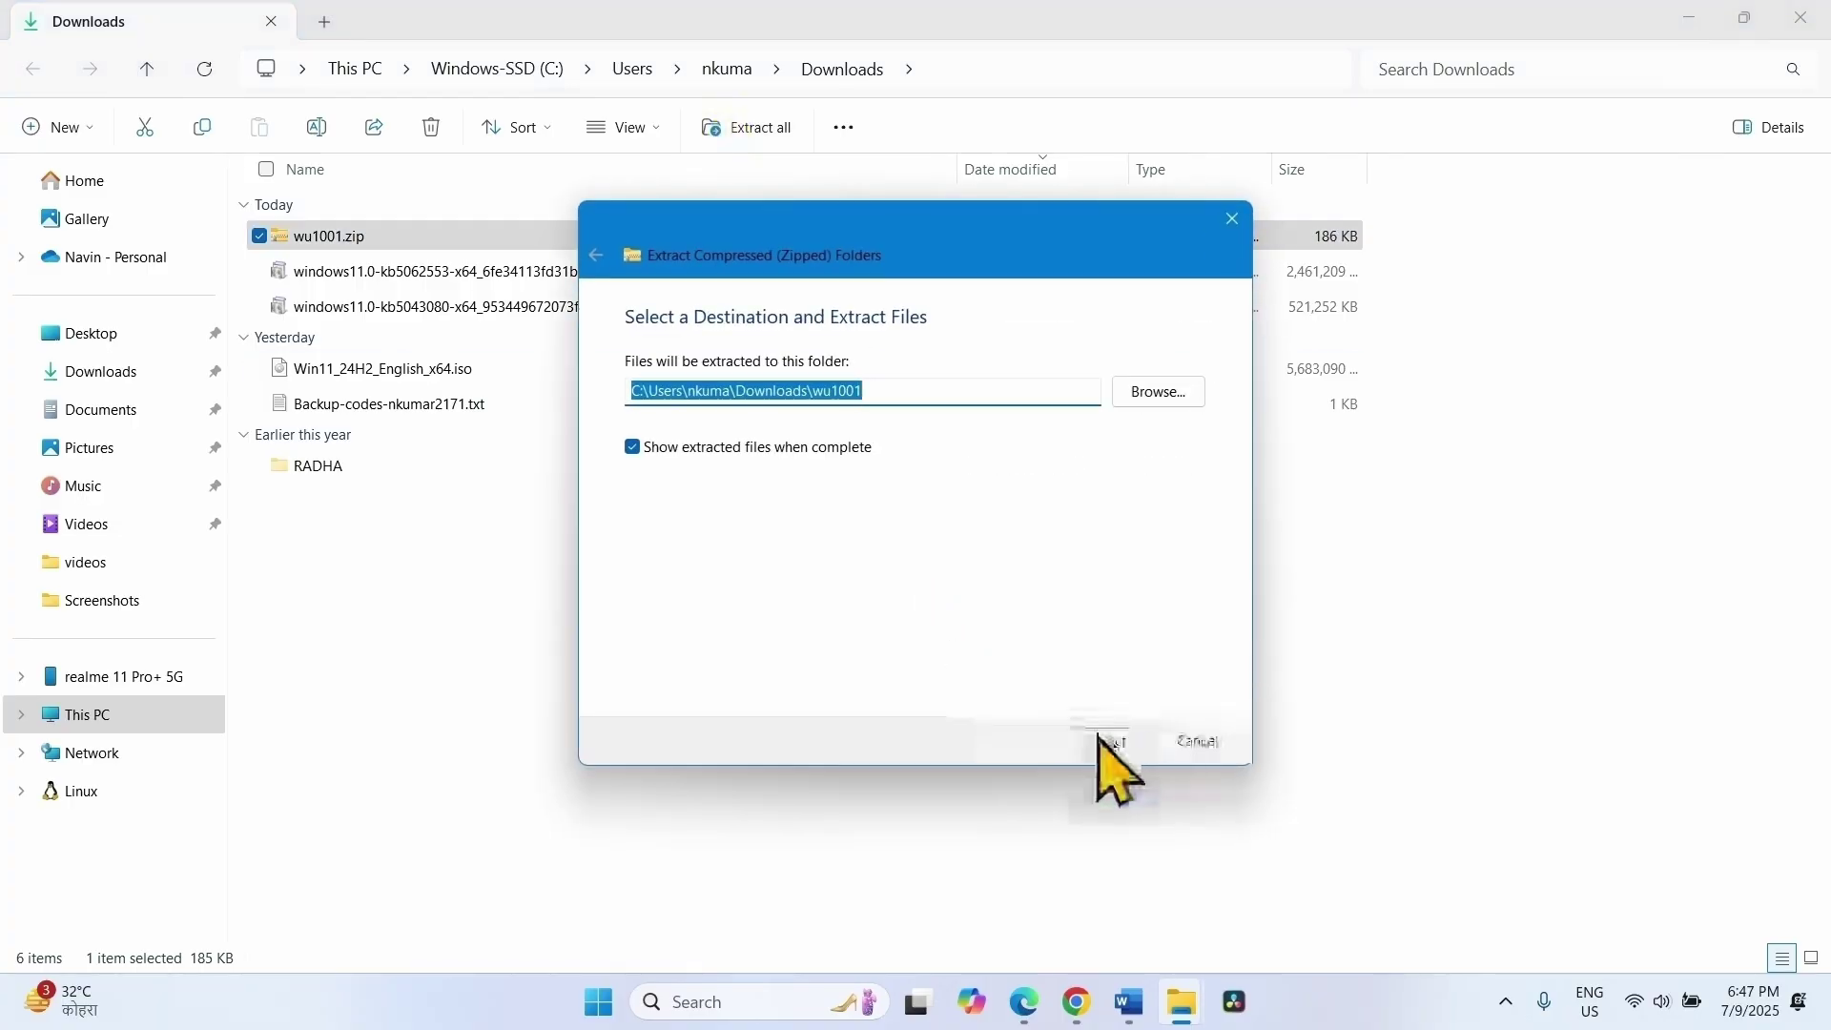
left_click(1098, 742)
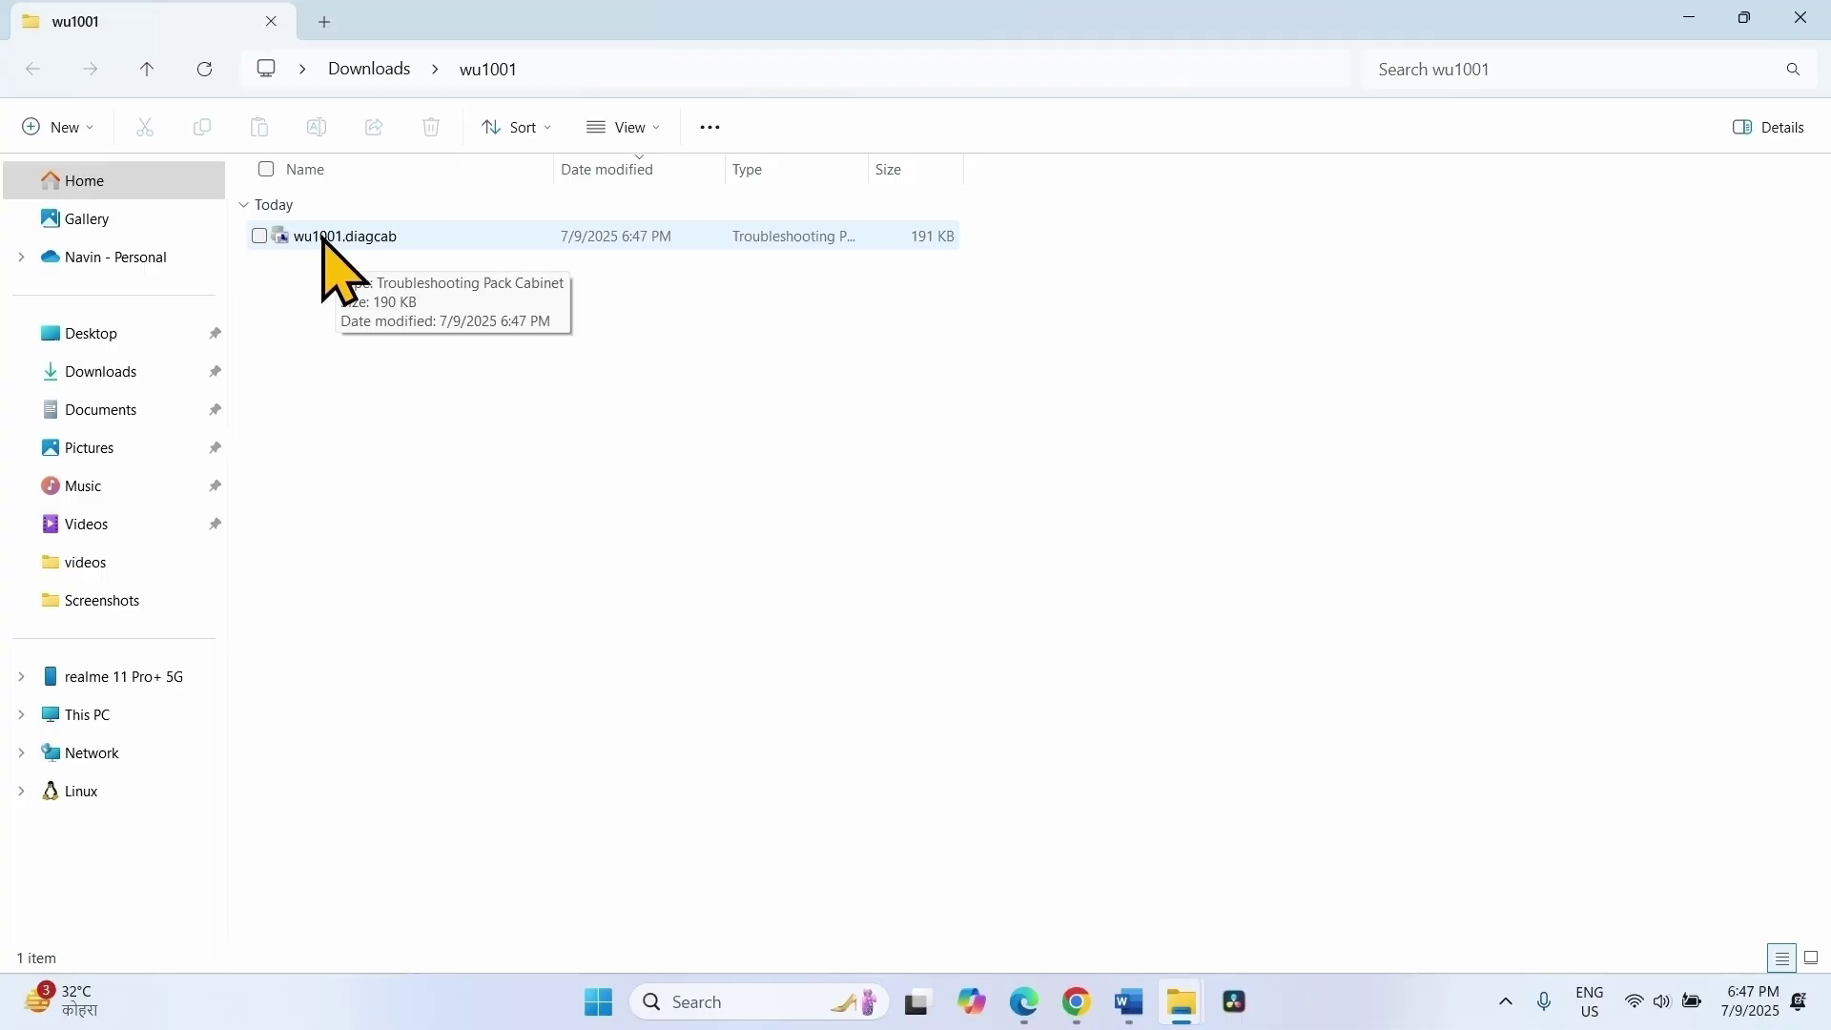
right_click(345, 246)
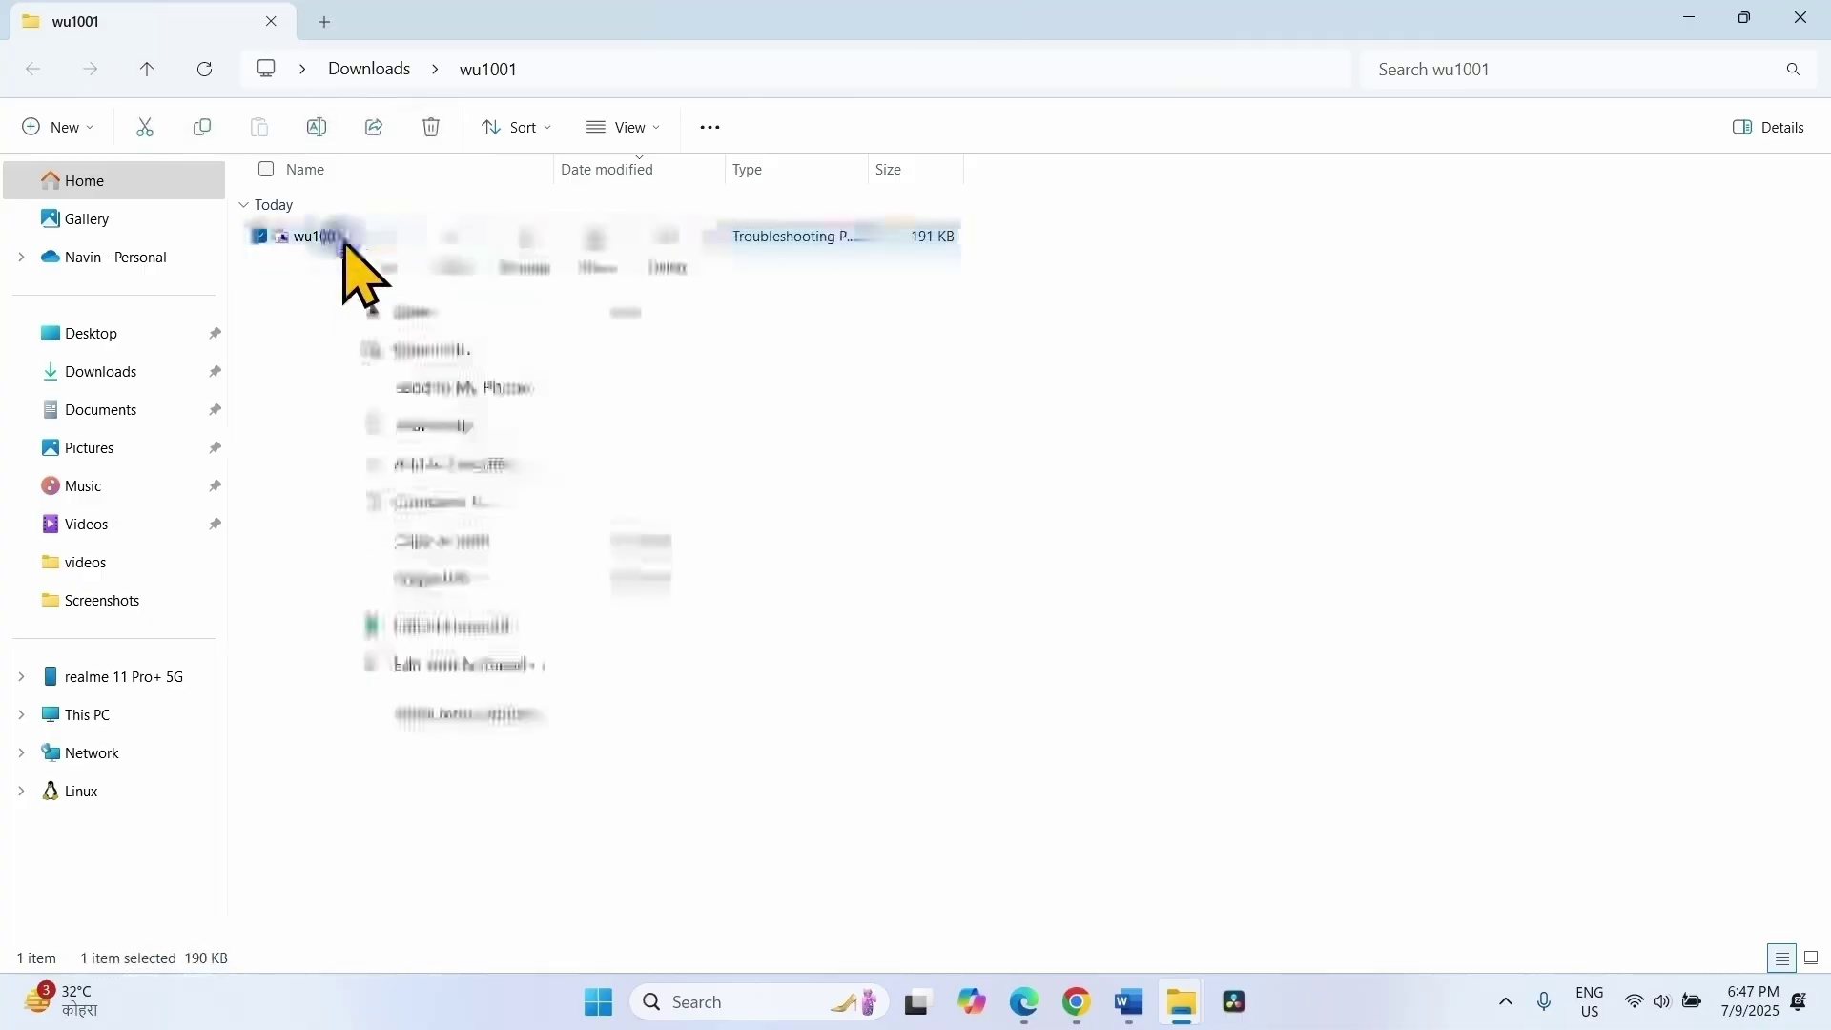
left_click(398, 318)
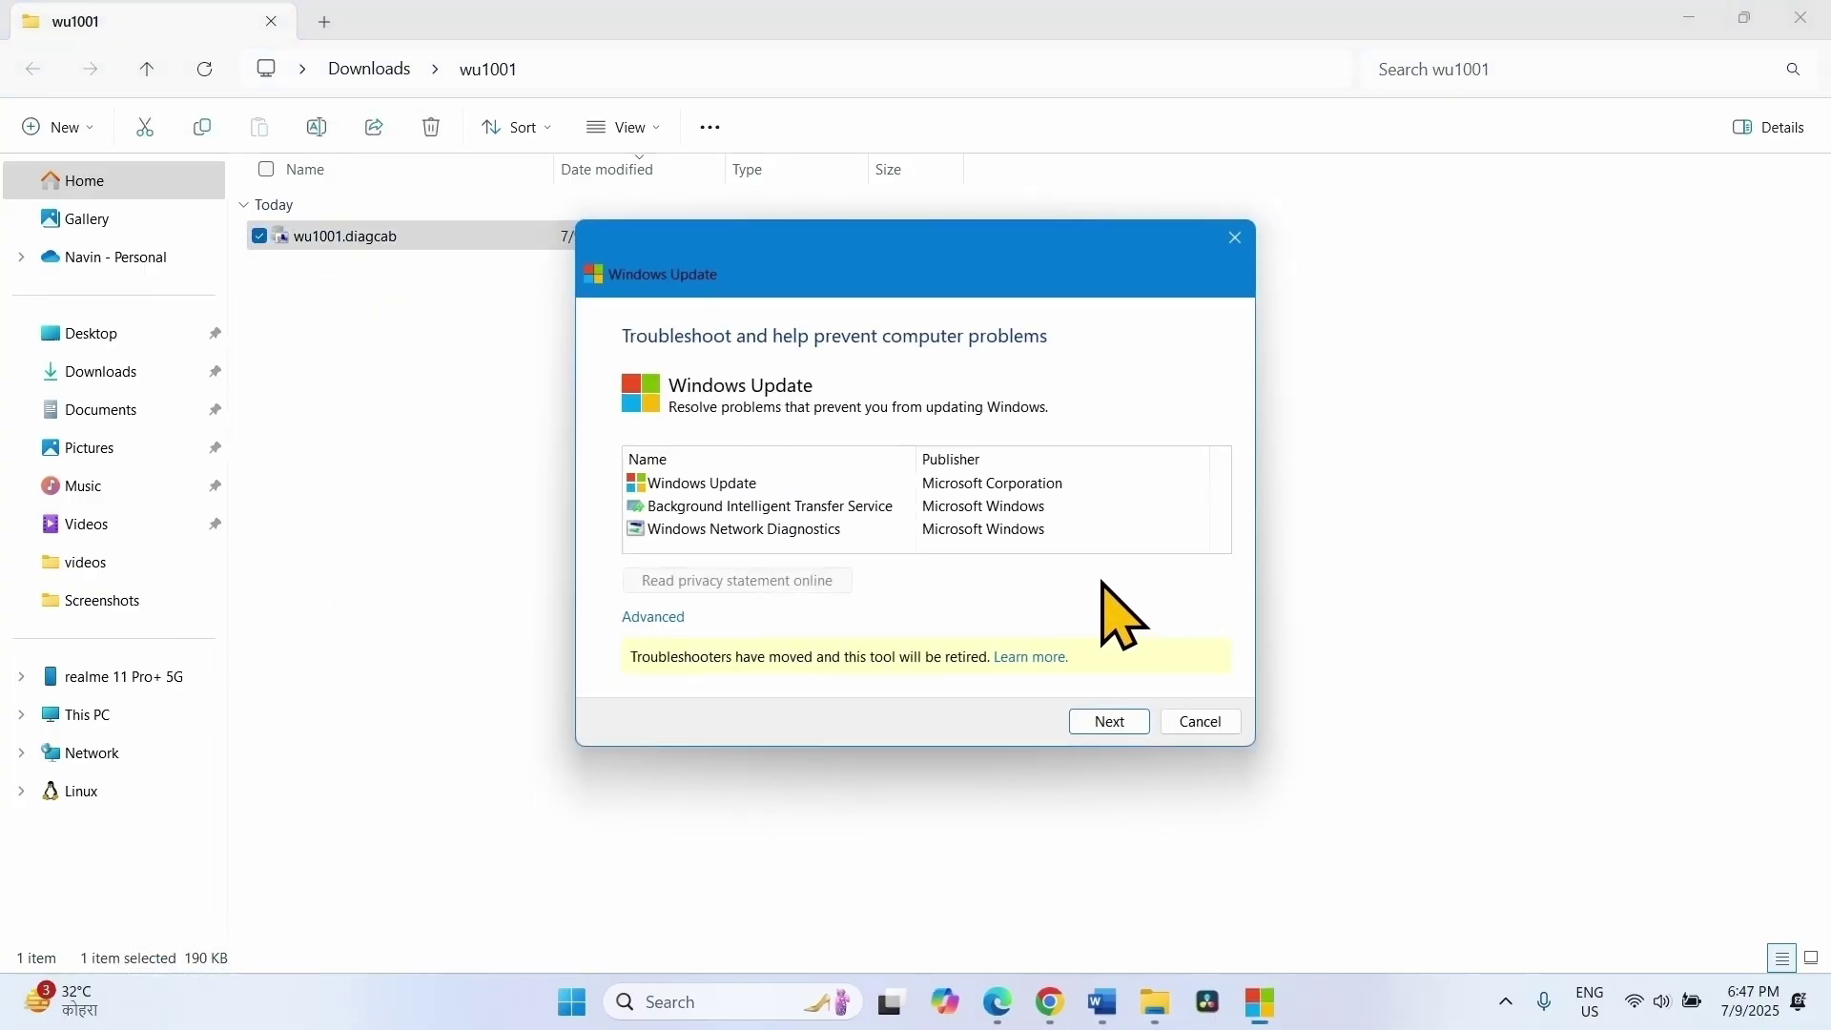
- Rerun the Windows Update troubleshooter as administrator, apply the database repair fix, and close it
left_click(730, 490)
left_click(1096, 723)
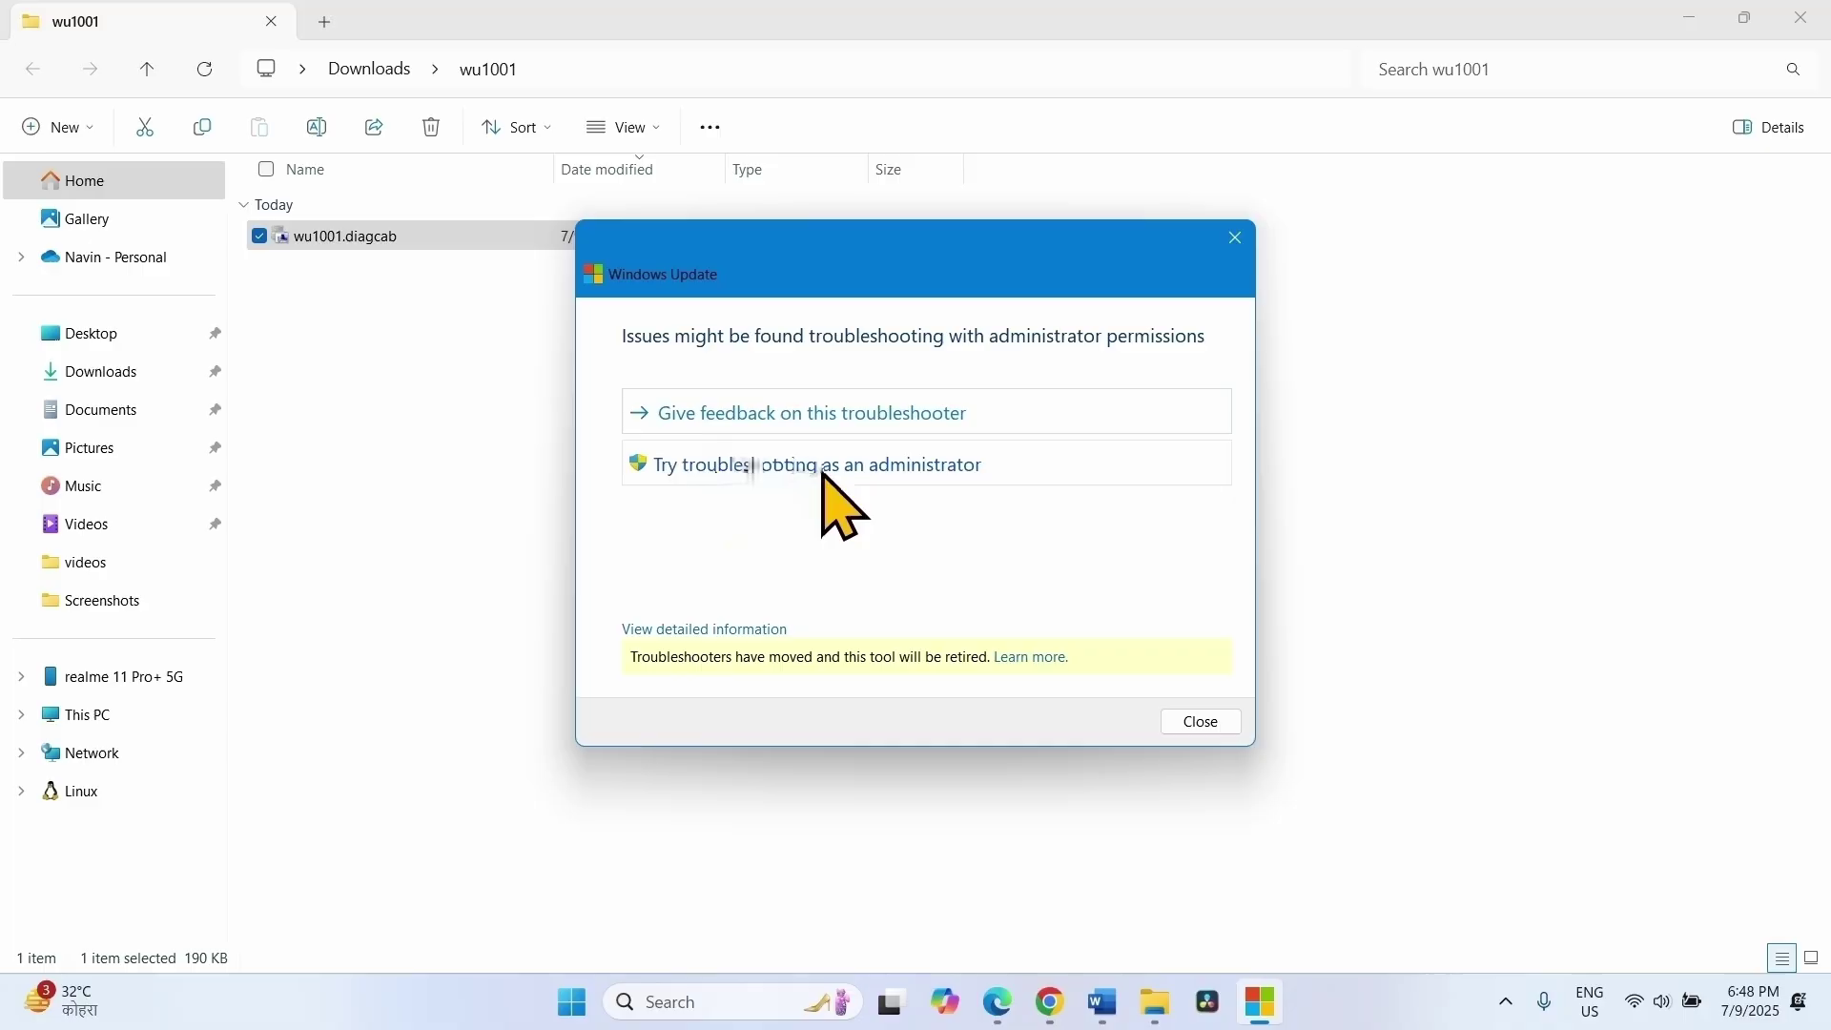
left_click(876, 467)
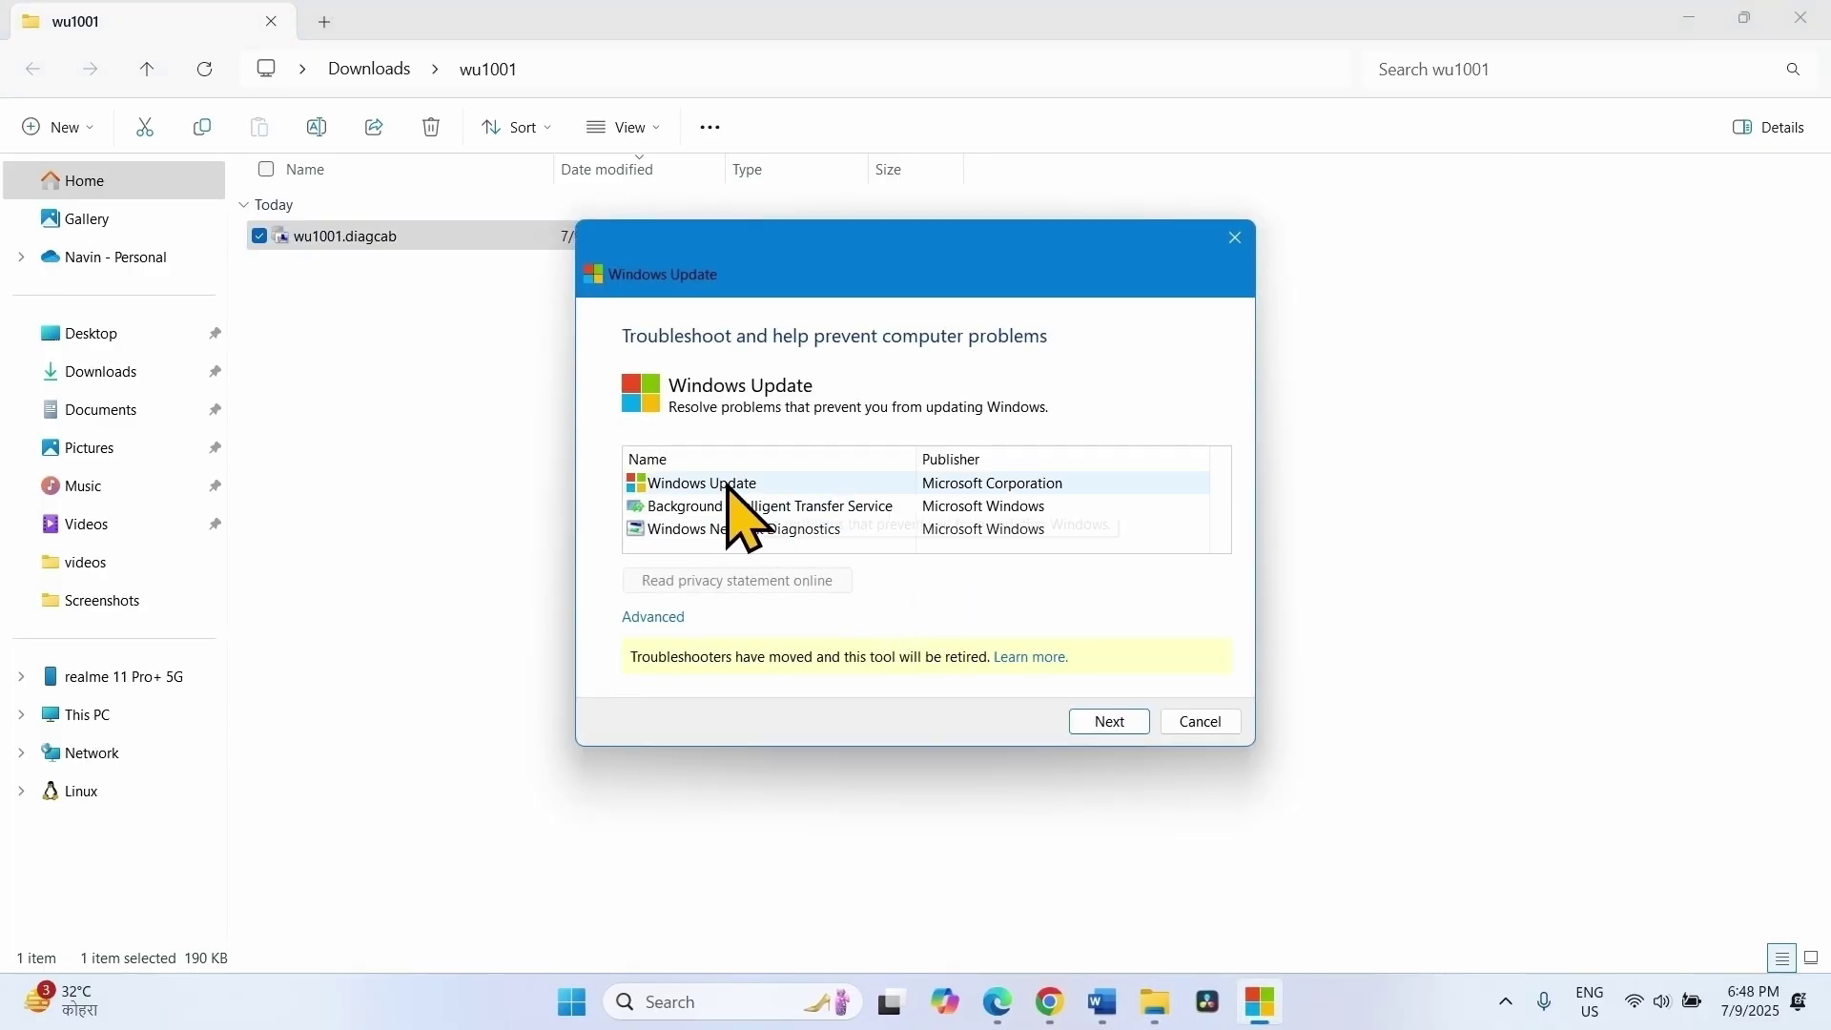
left_click(729, 484)
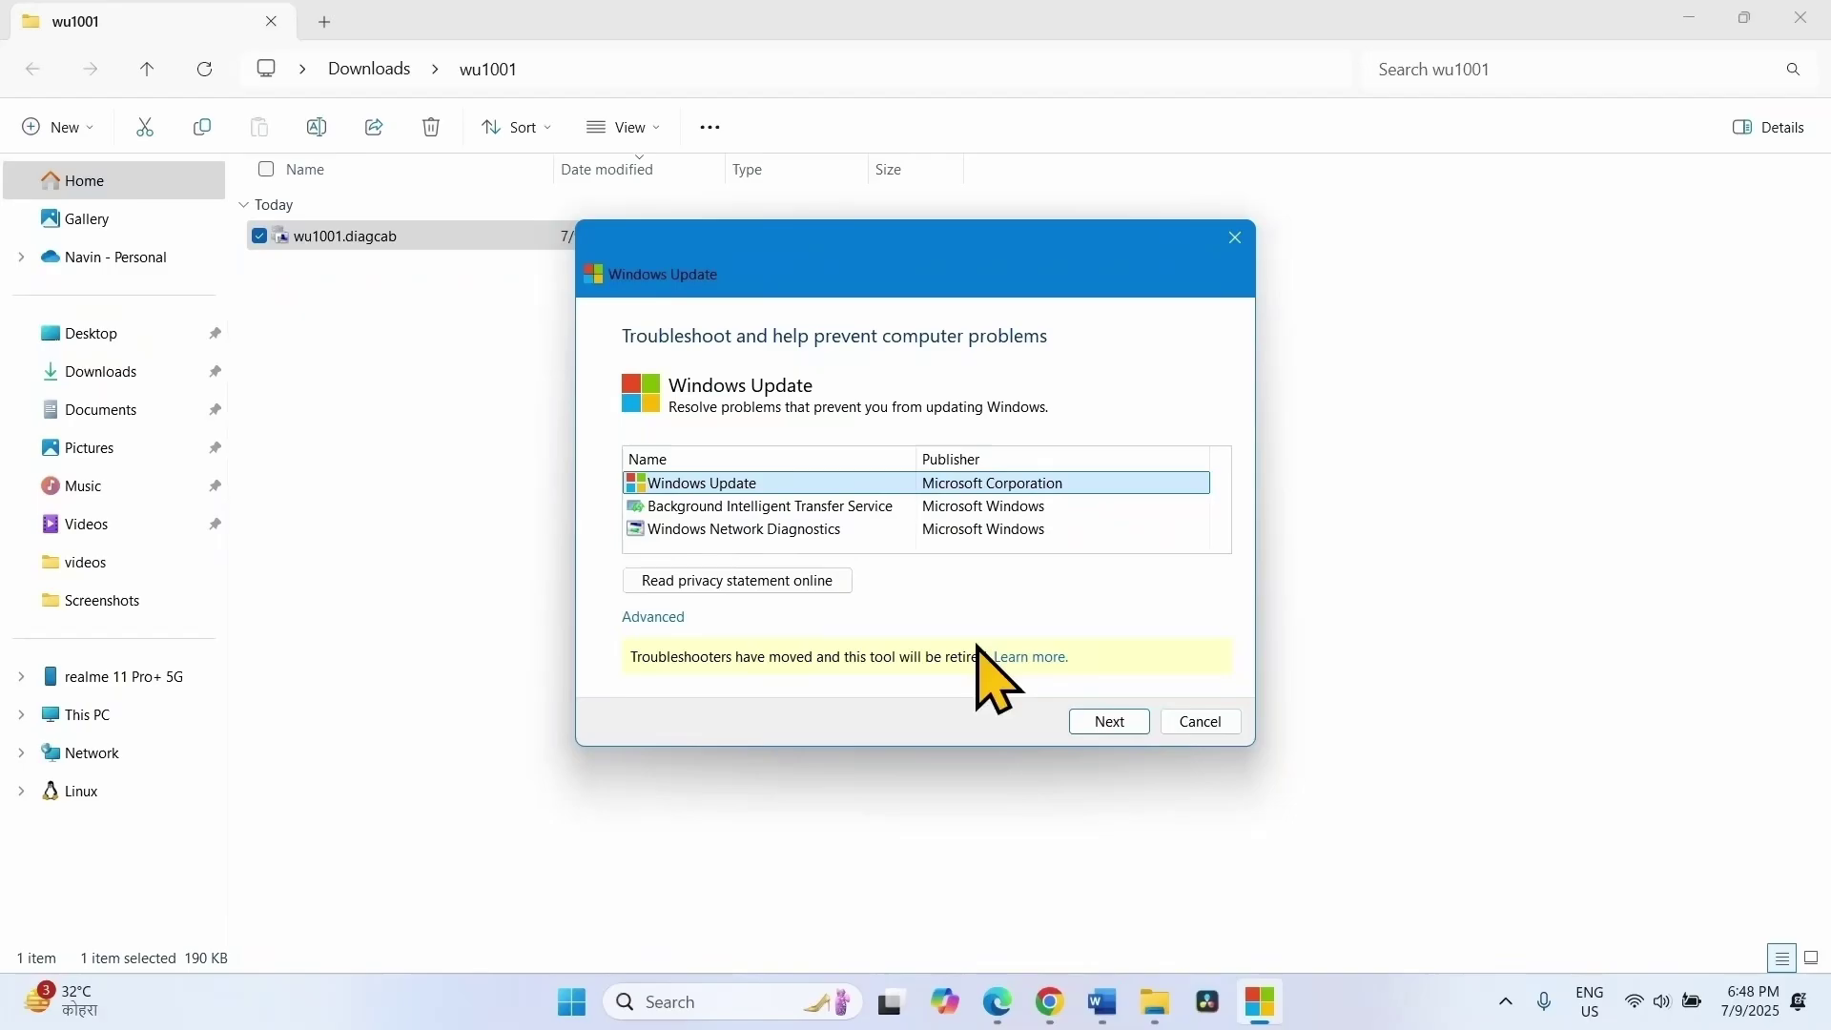
left_click(1132, 718)
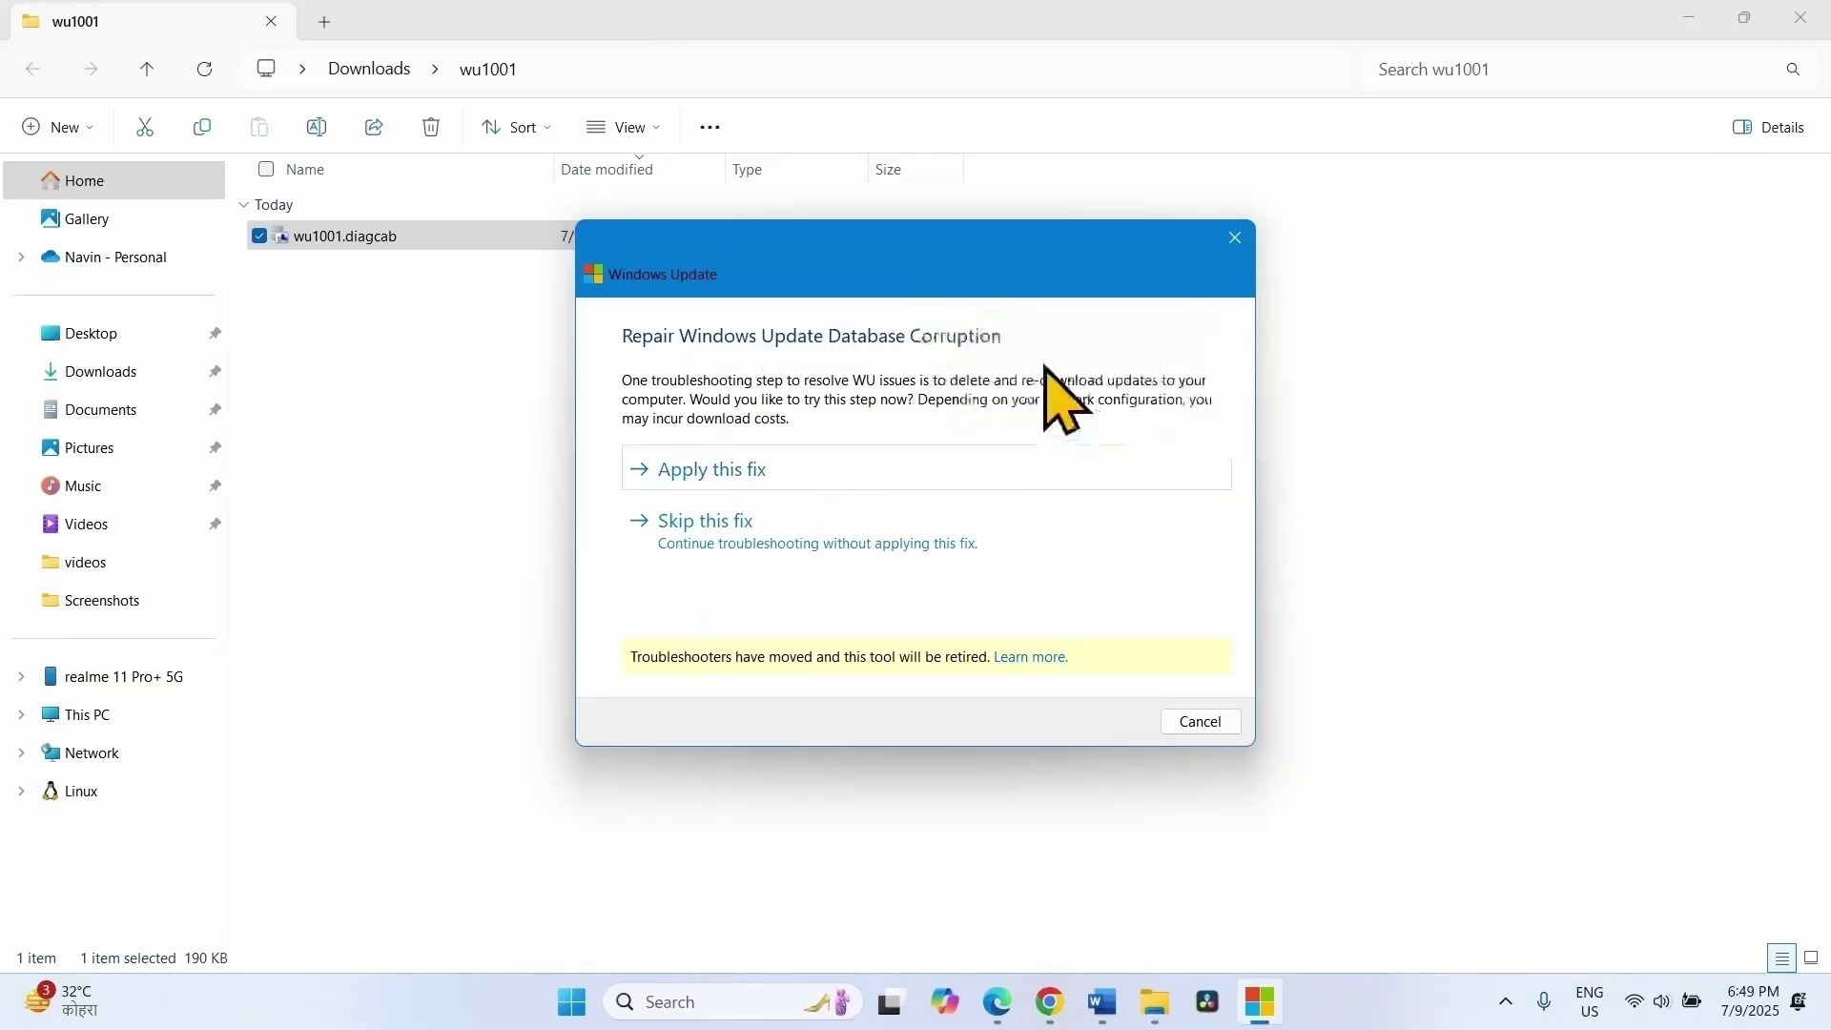
left_click(693, 480)
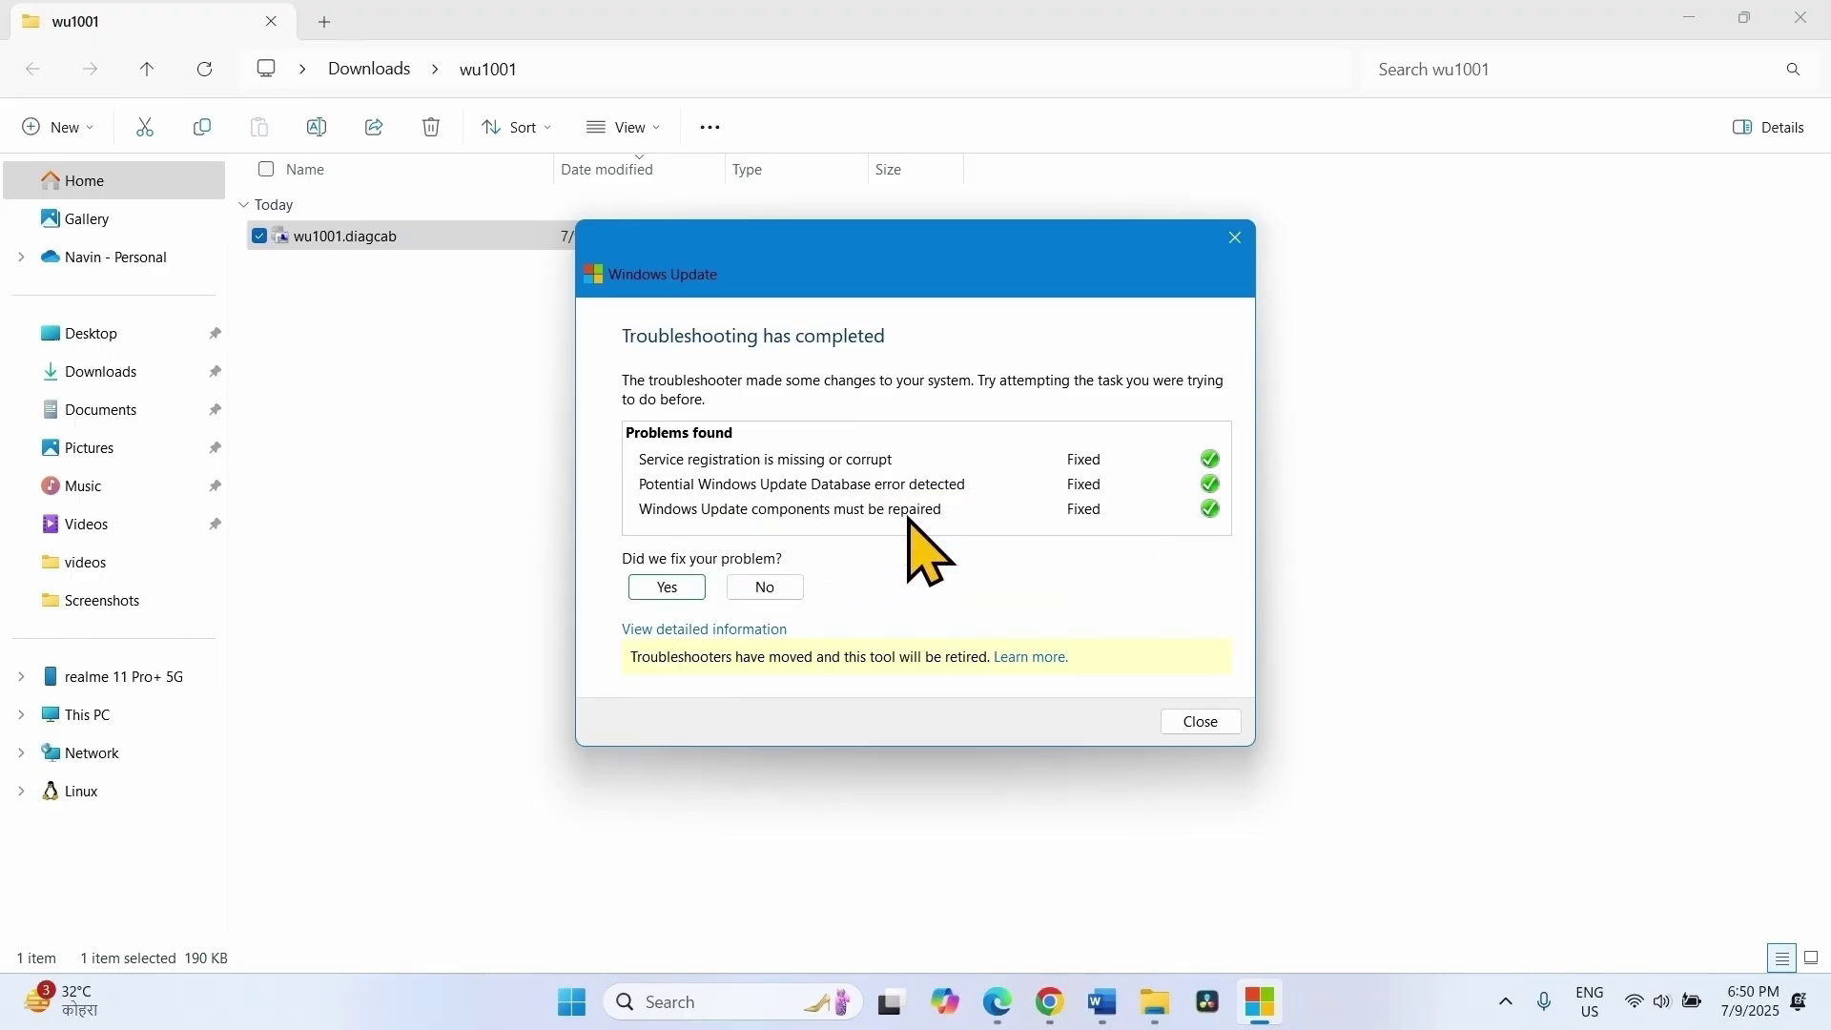
left_click(1199, 721)
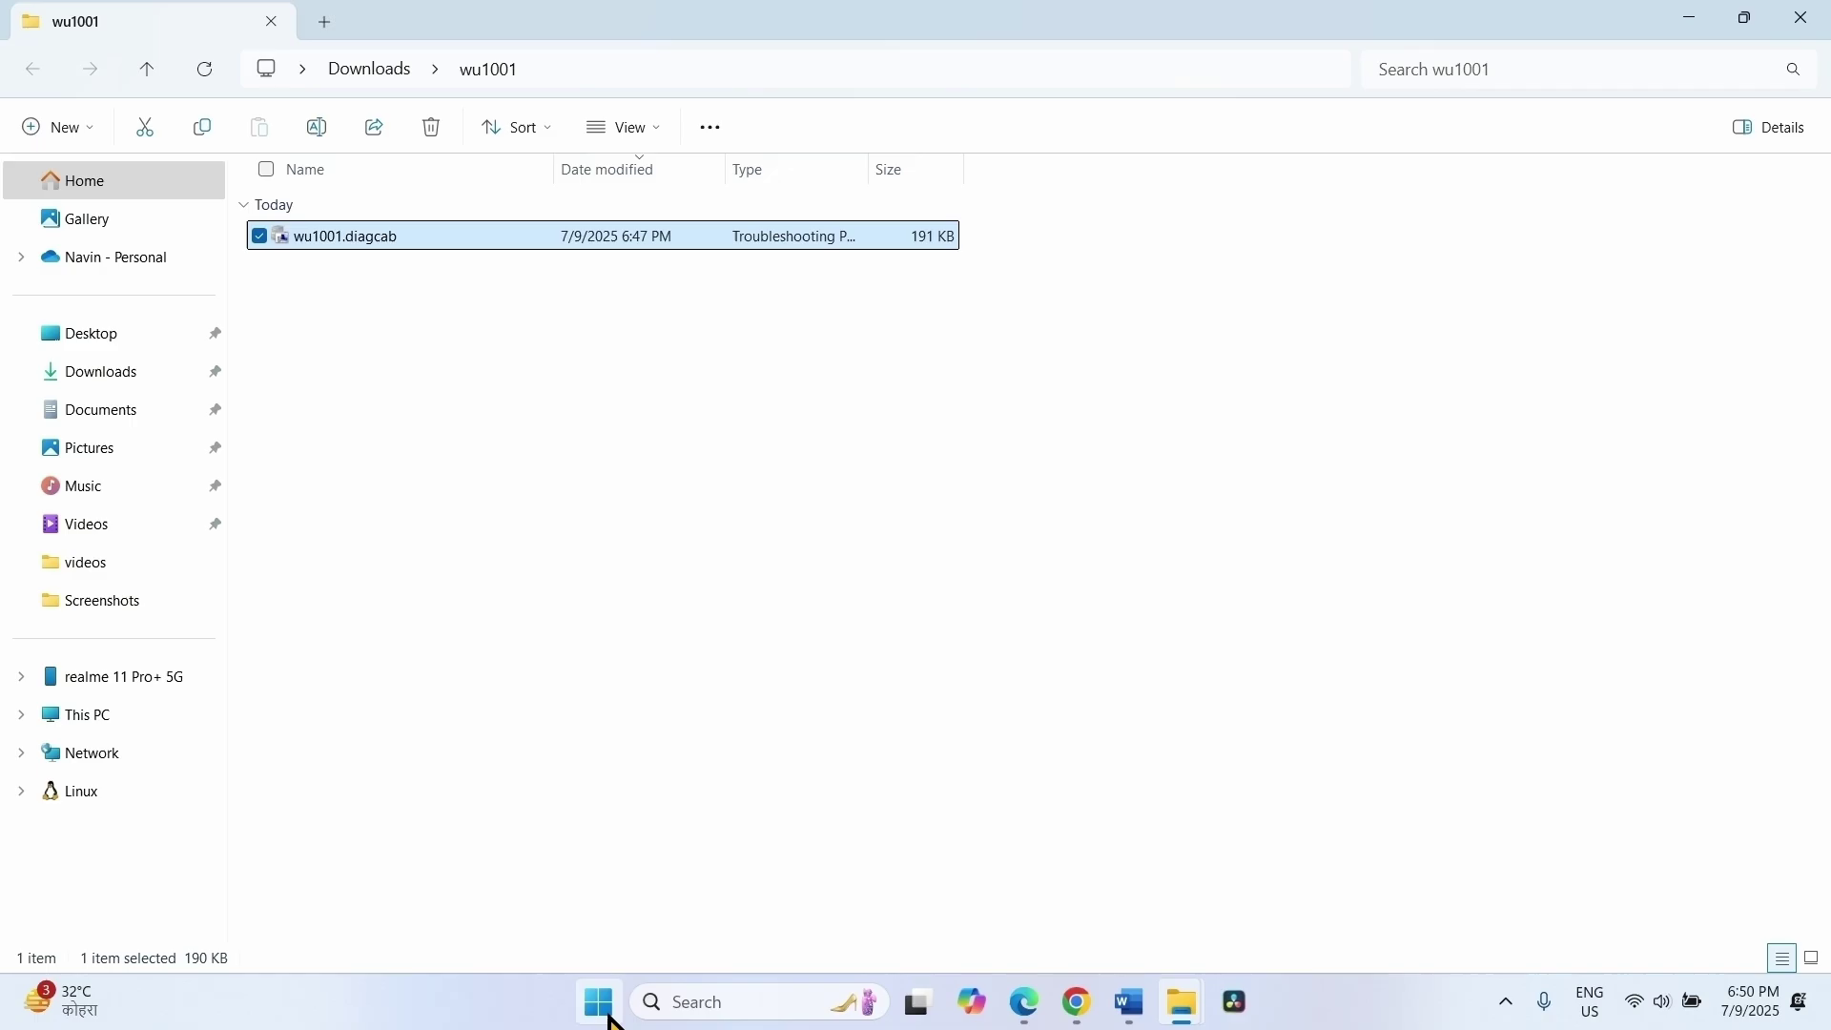
- Close both Explorer windows and Chrome, run Check for updates in Windows Update, then close Settings
left_click(1801, 18)
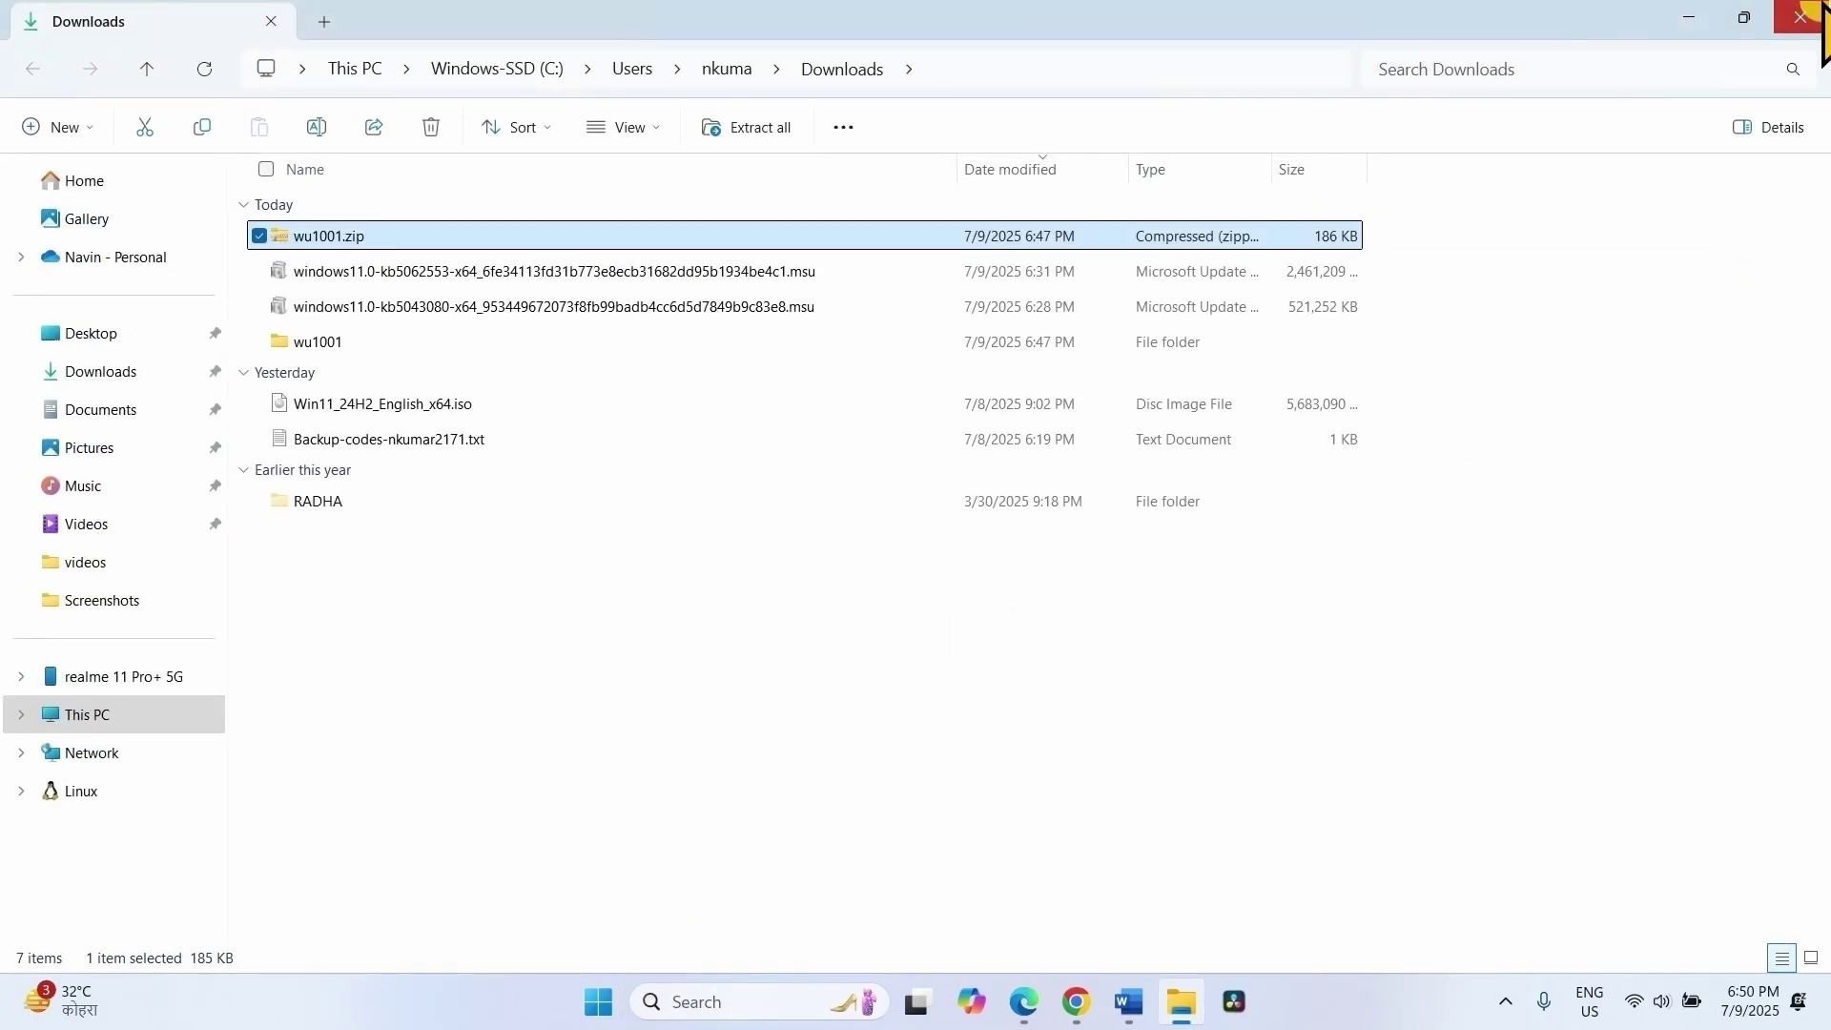
left_click(1801, 18)
left_click(1801, 21)
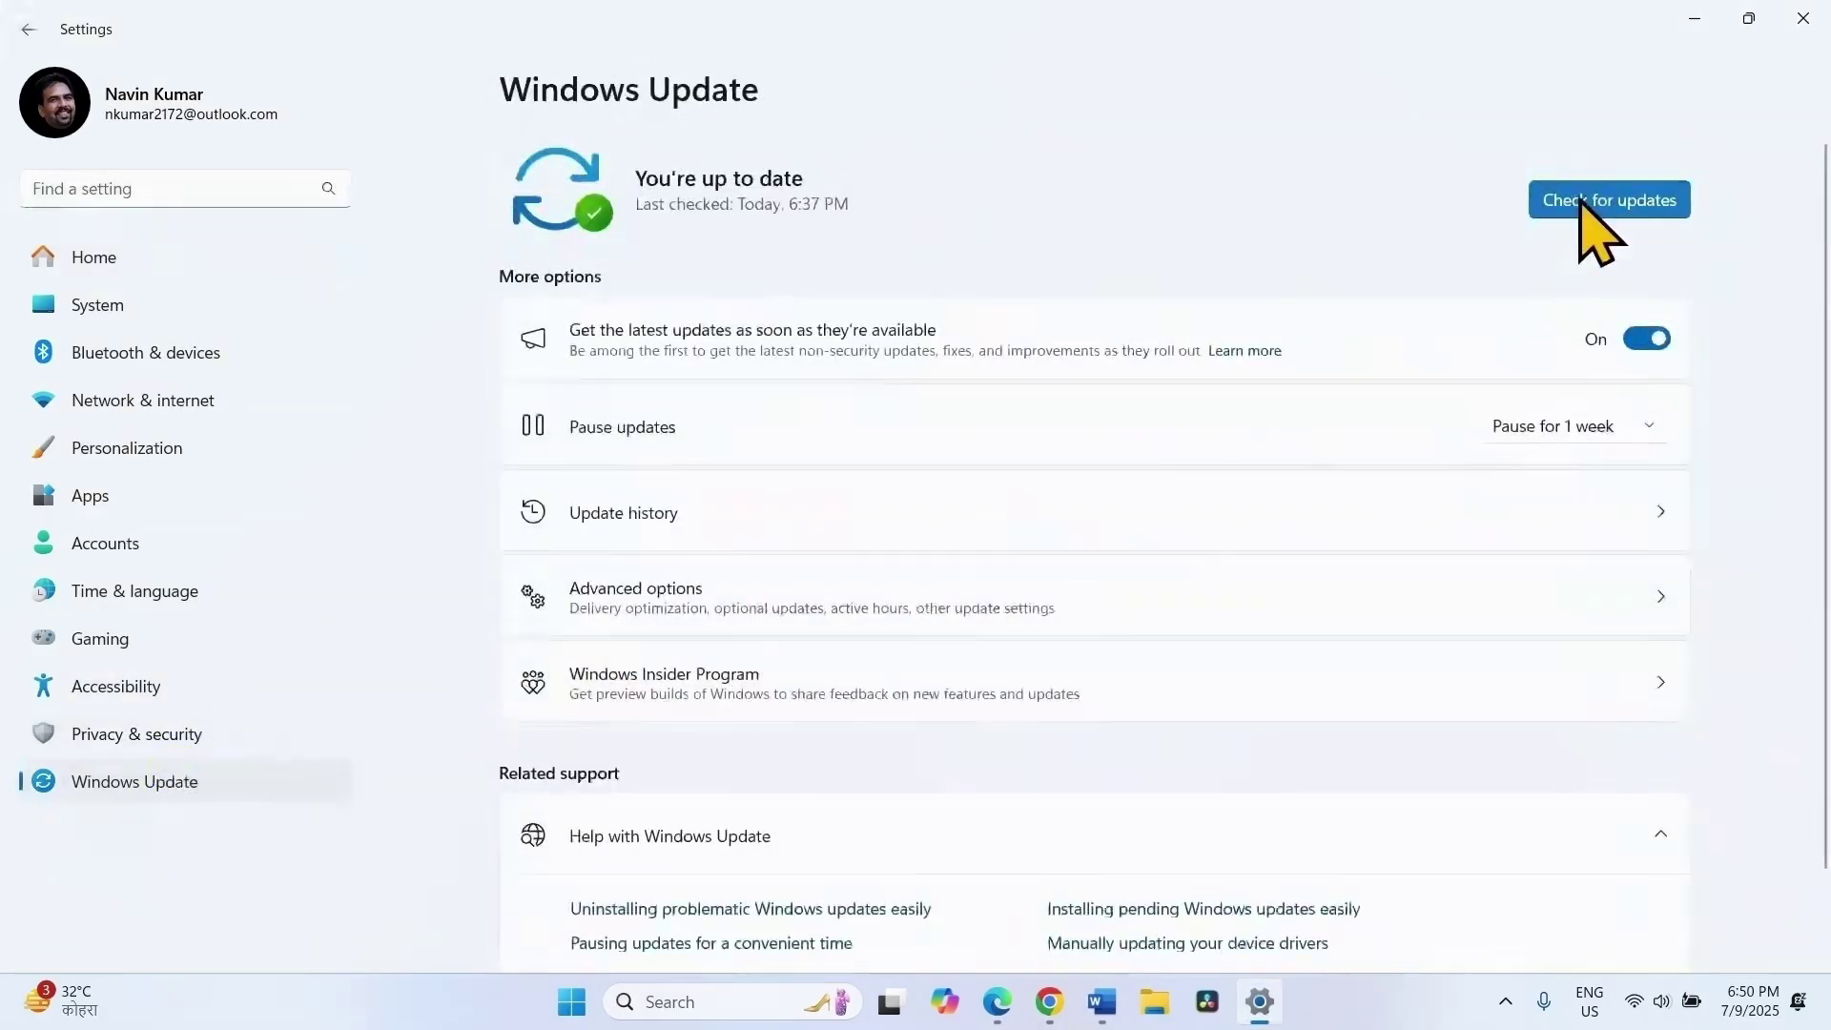
left_click(1579, 198)
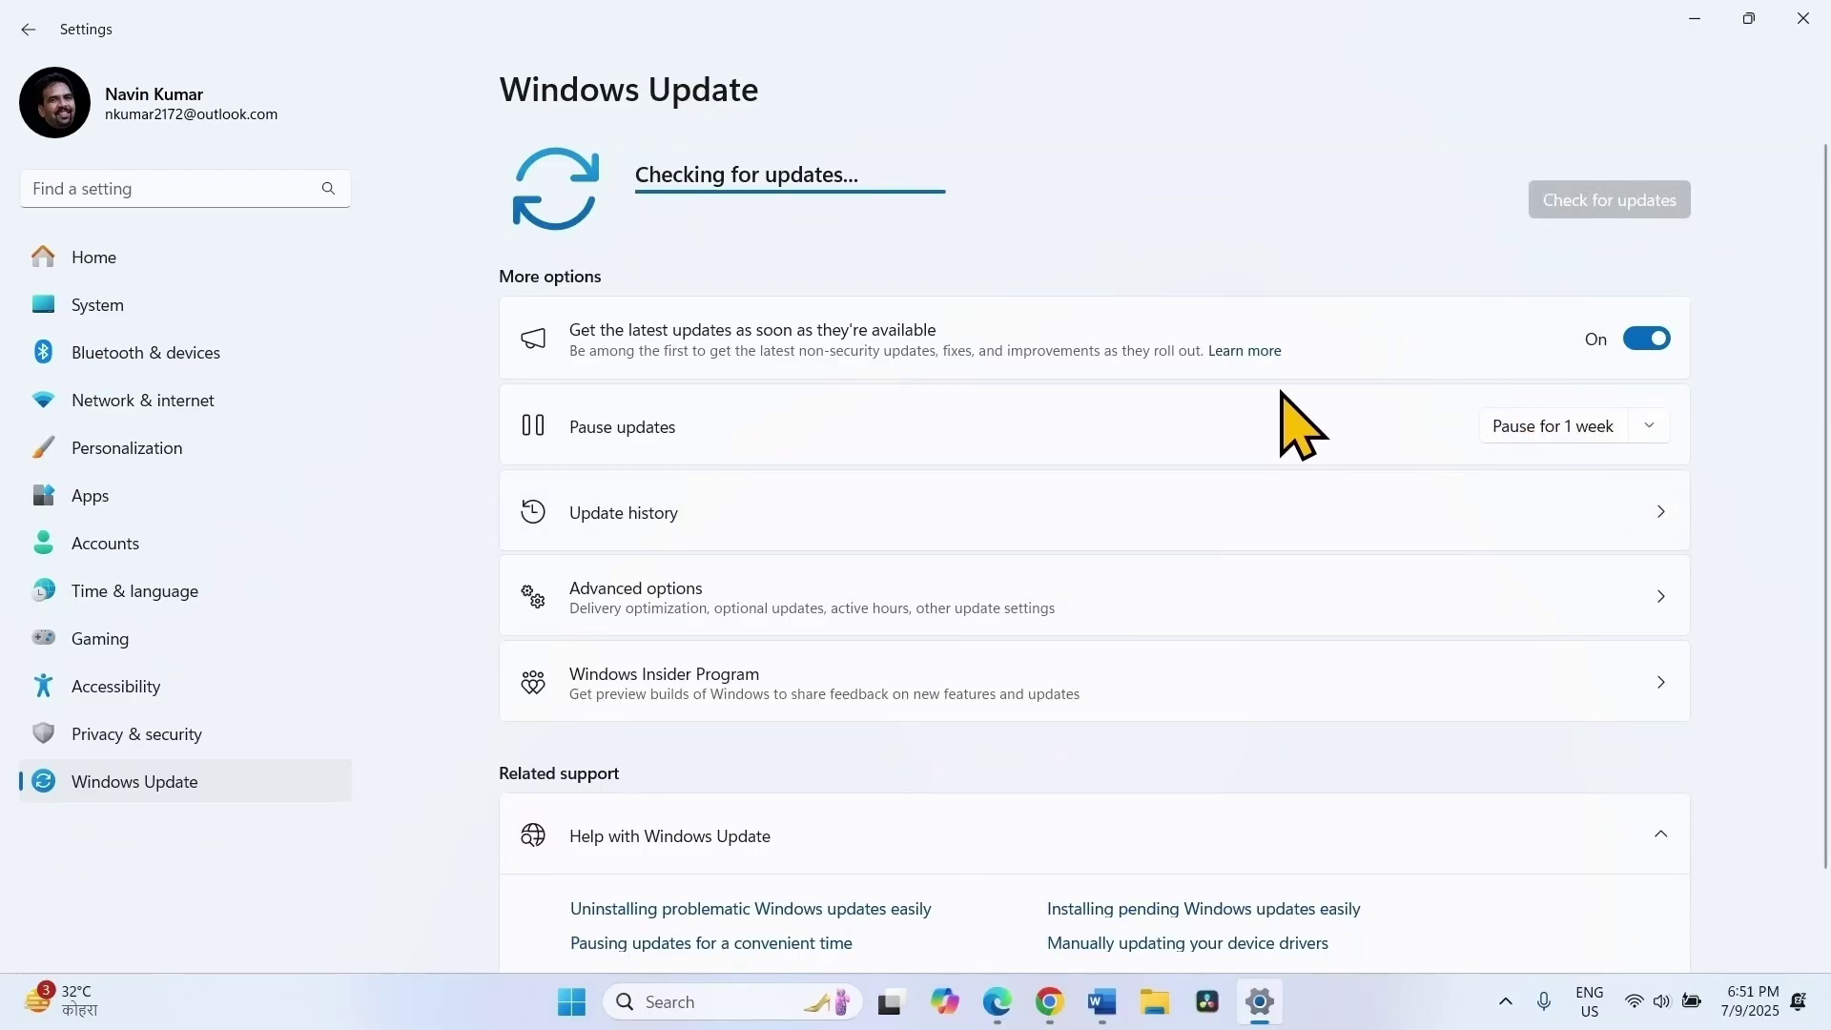
left_click(1802, 17)
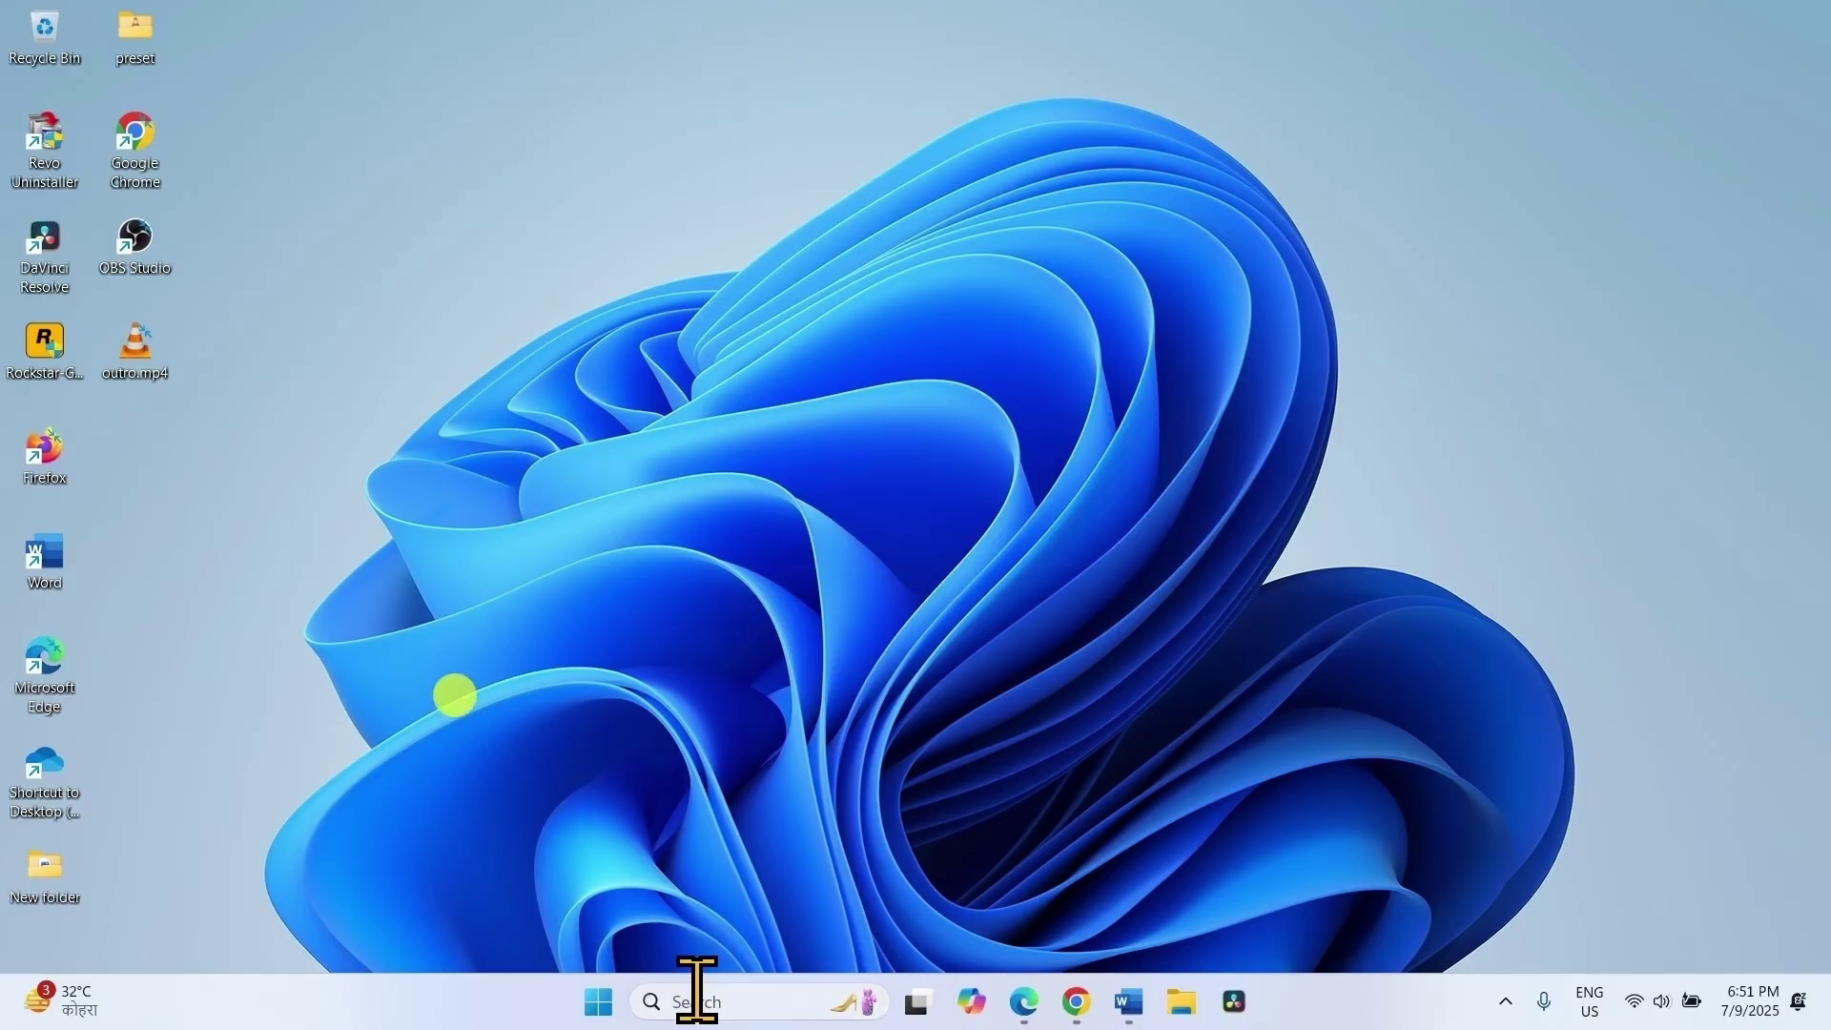
- Search for cmd and launch Command Prompt as administrator, approving the UAC prompt, then narrow its window
left_click(700, 1003)
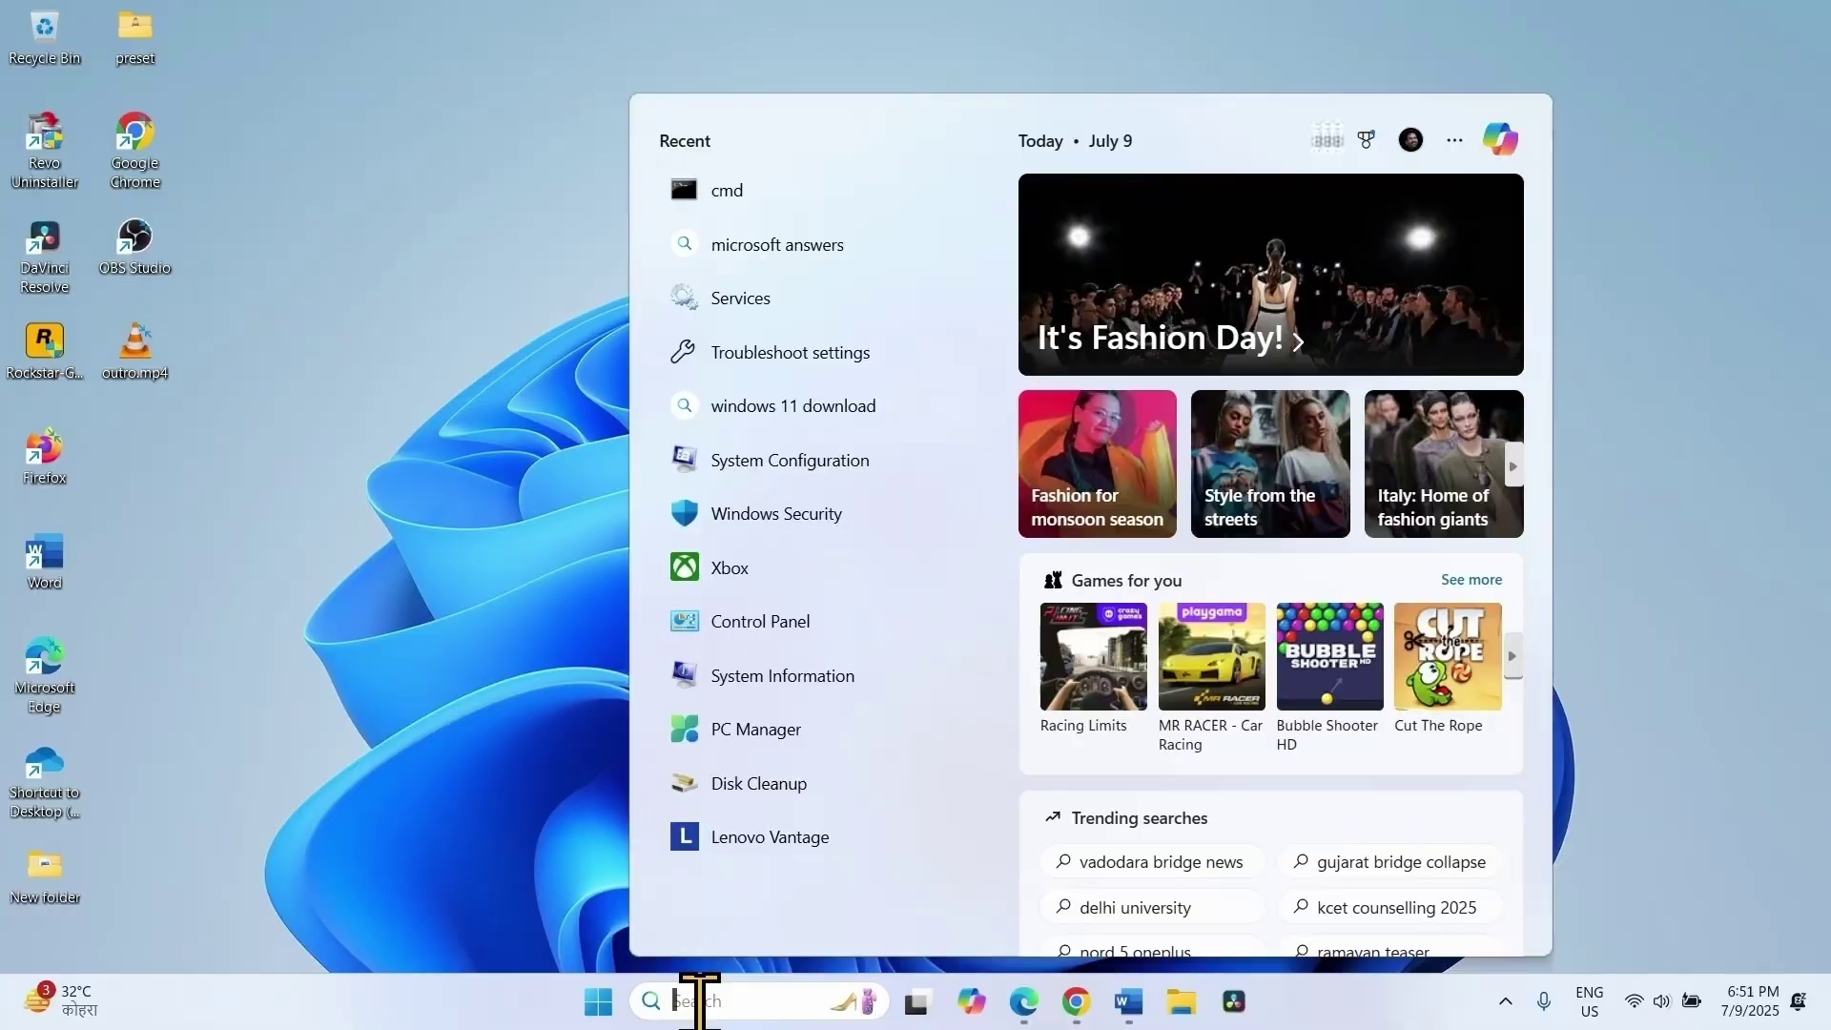
type("cmd")
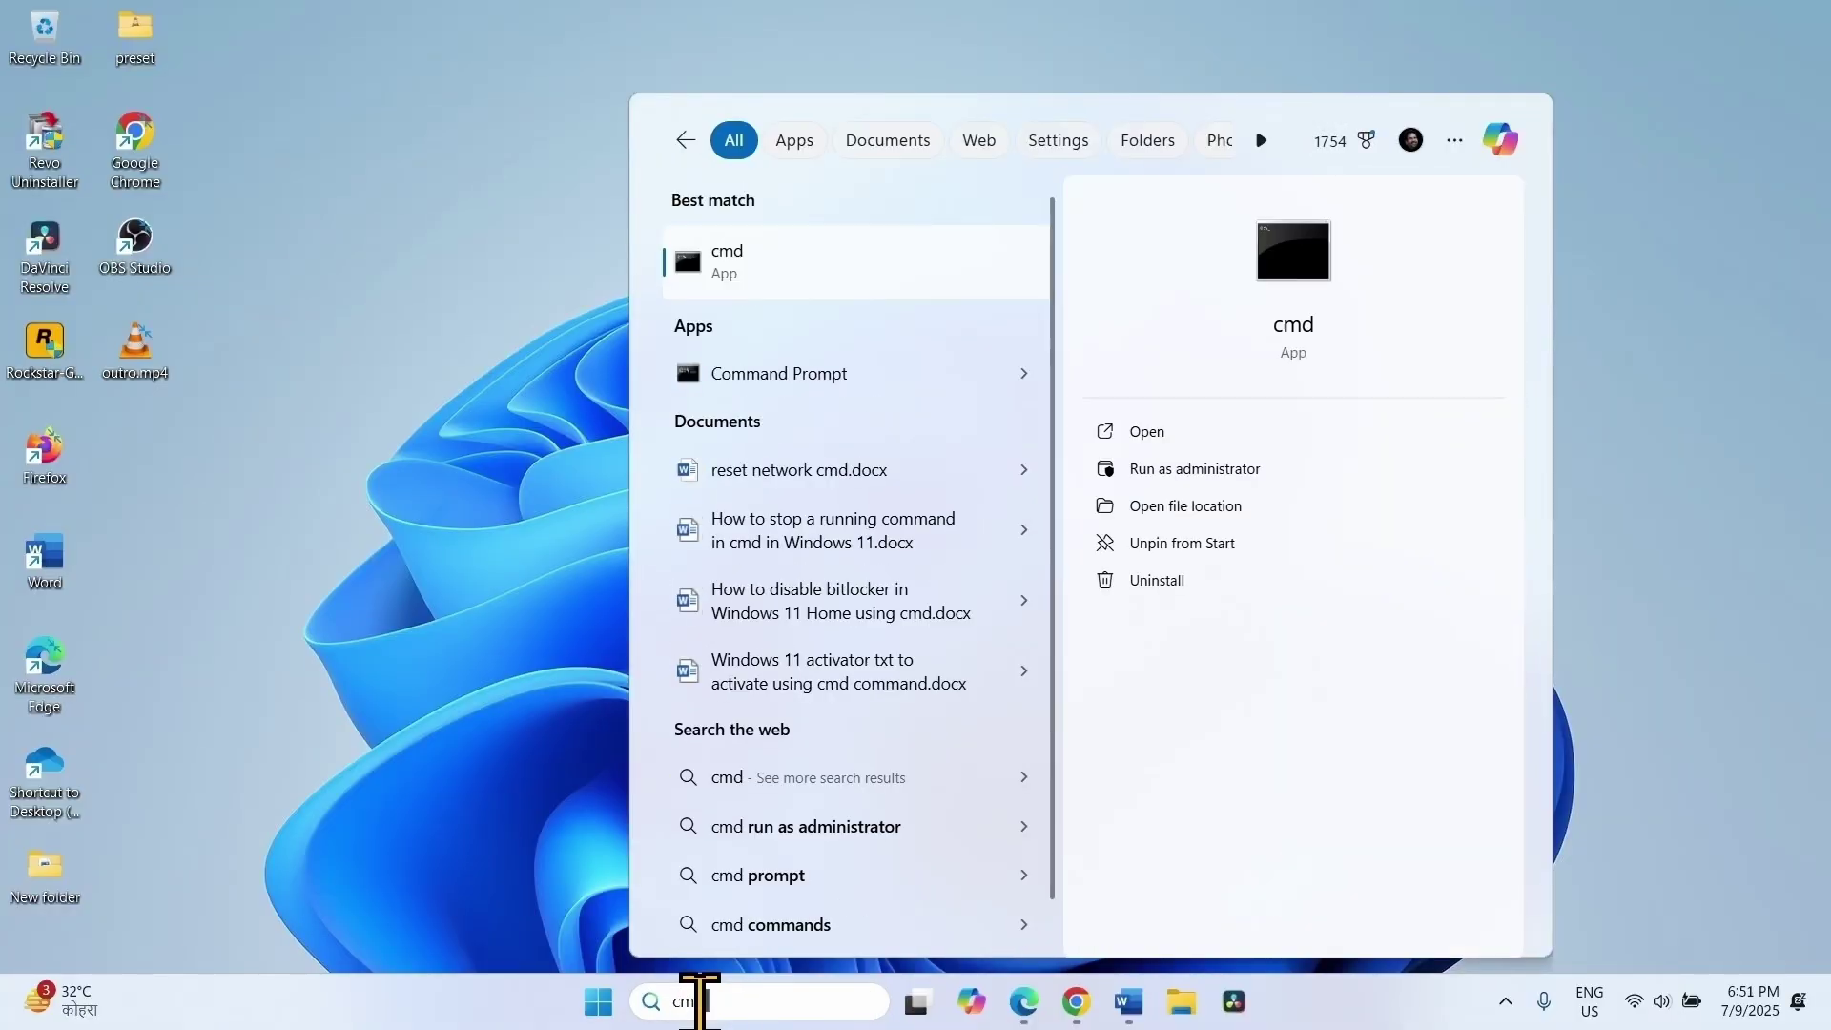
right_click(736, 377)
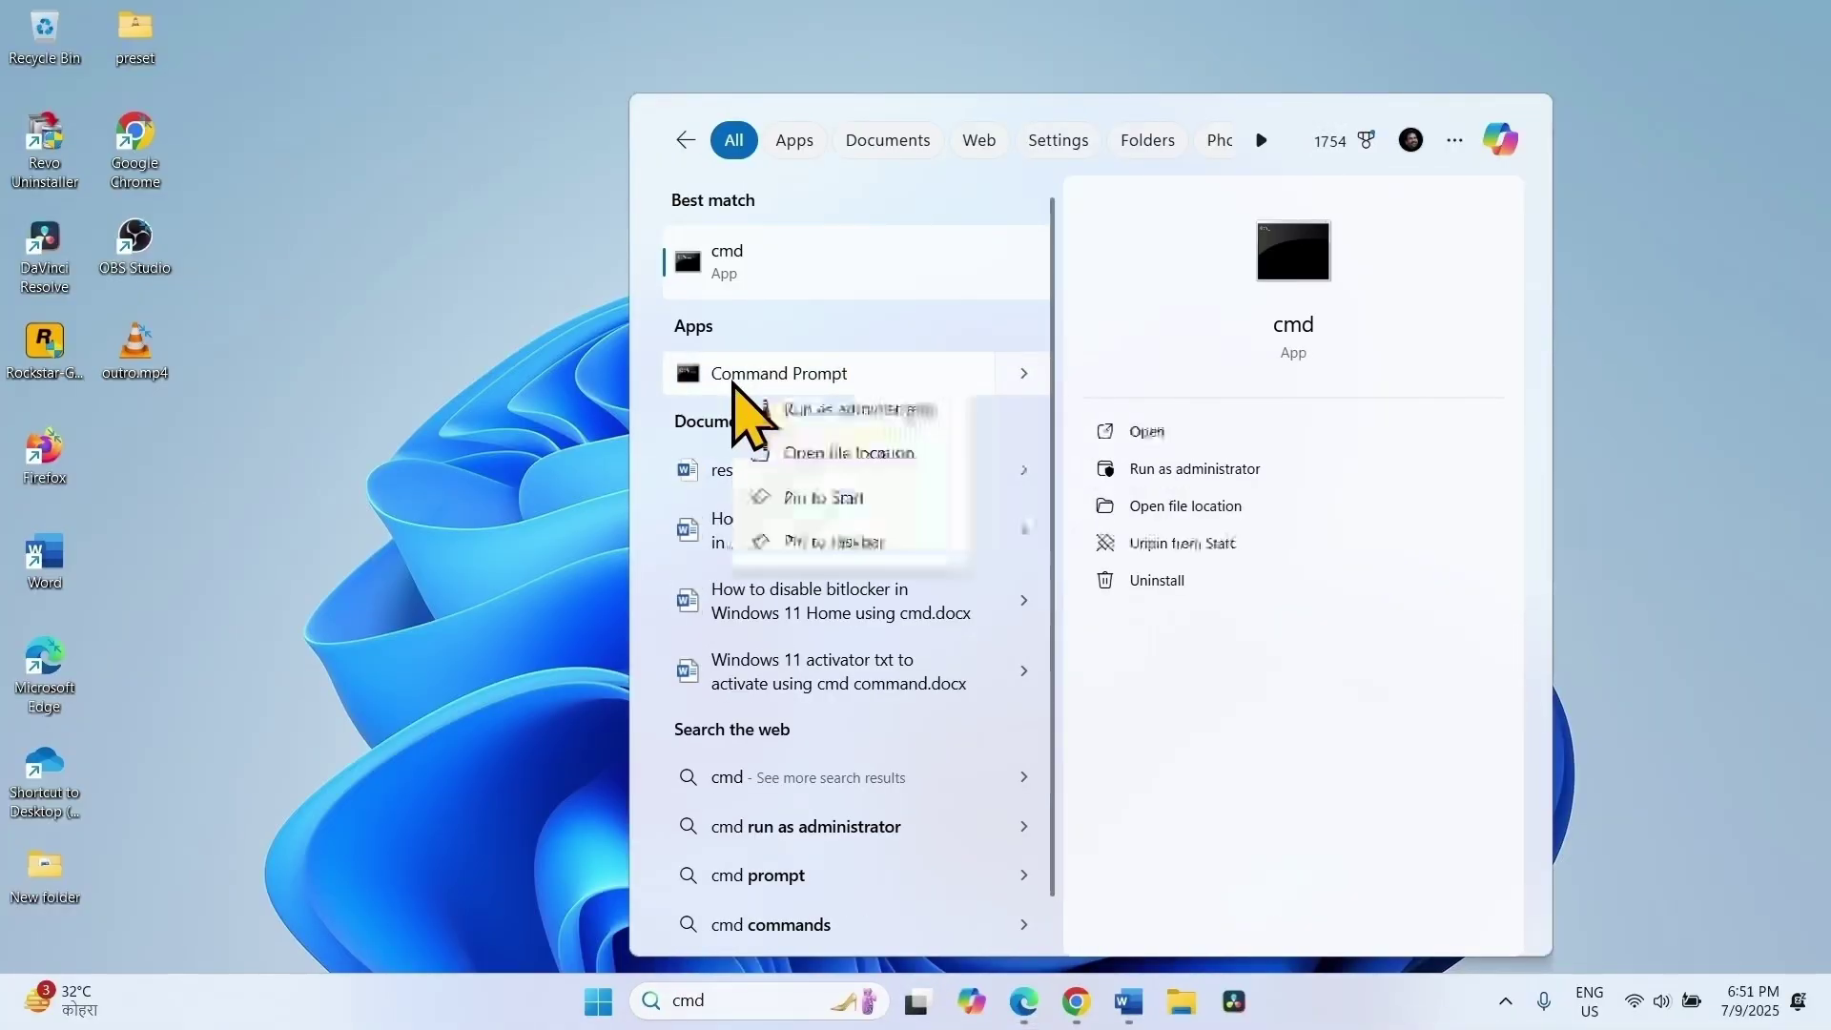
left_click(765, 411)
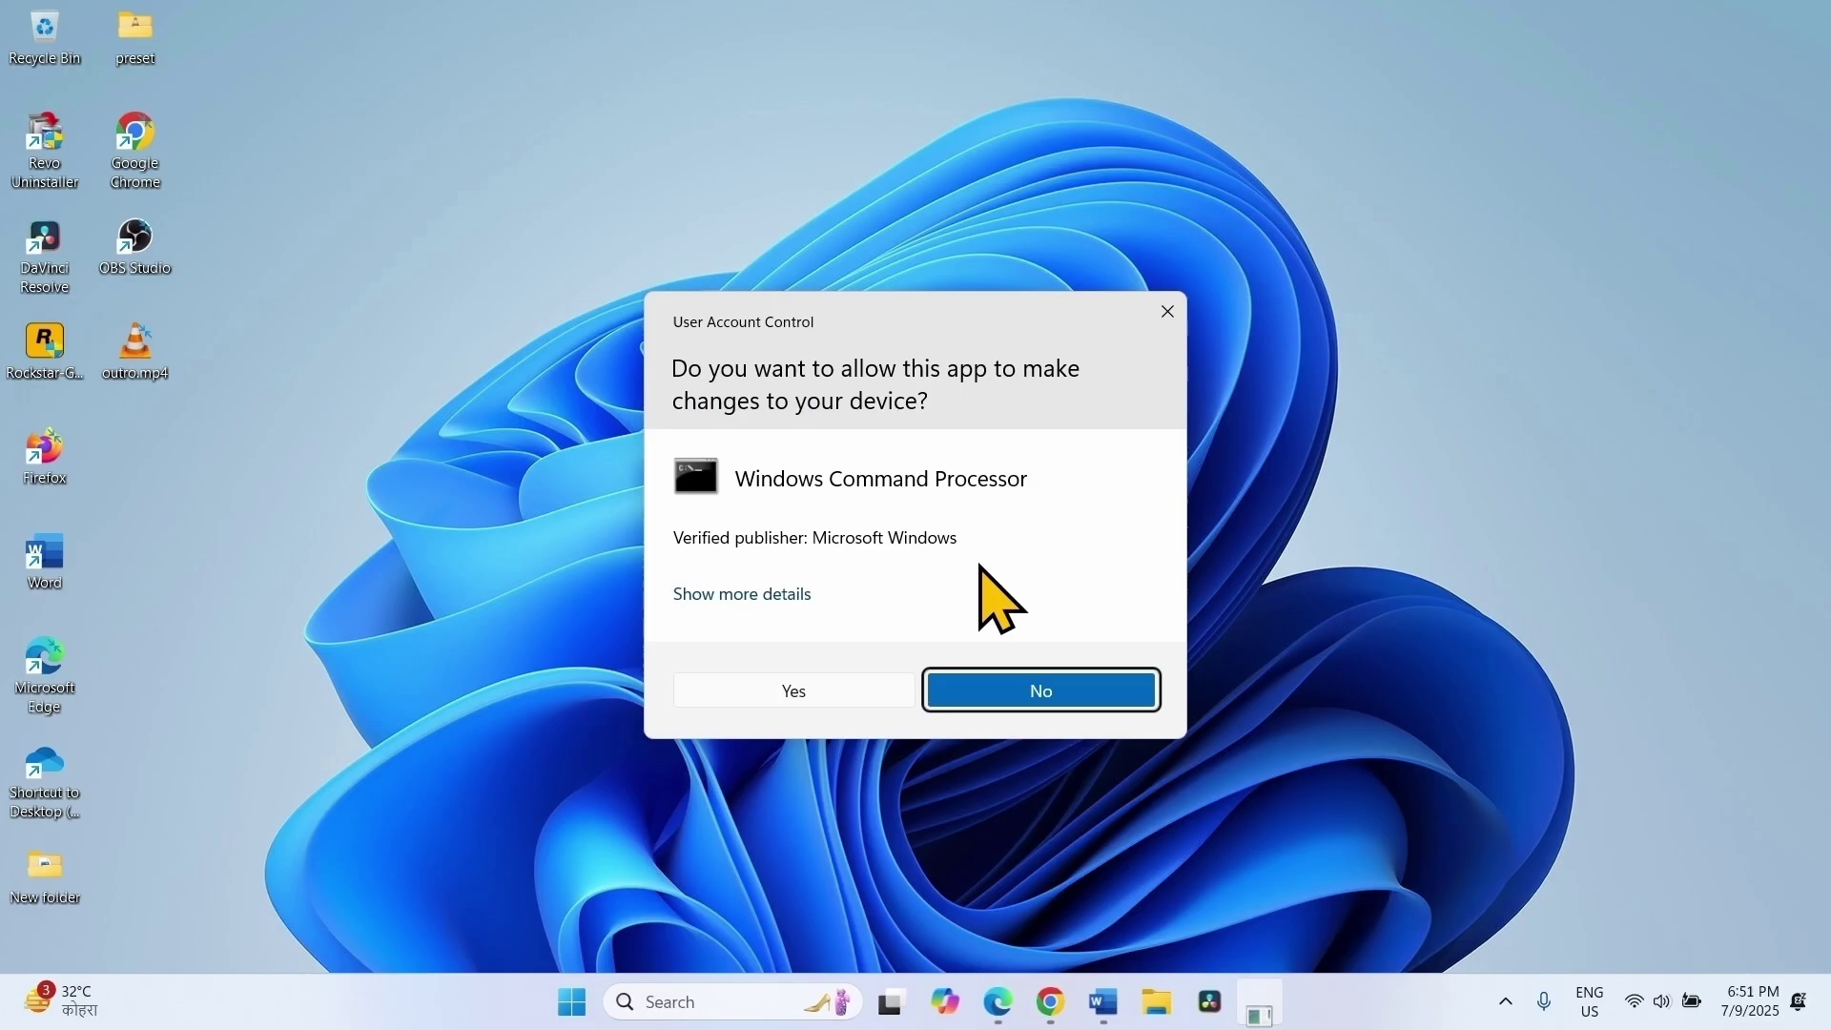
left_click(784, 696)
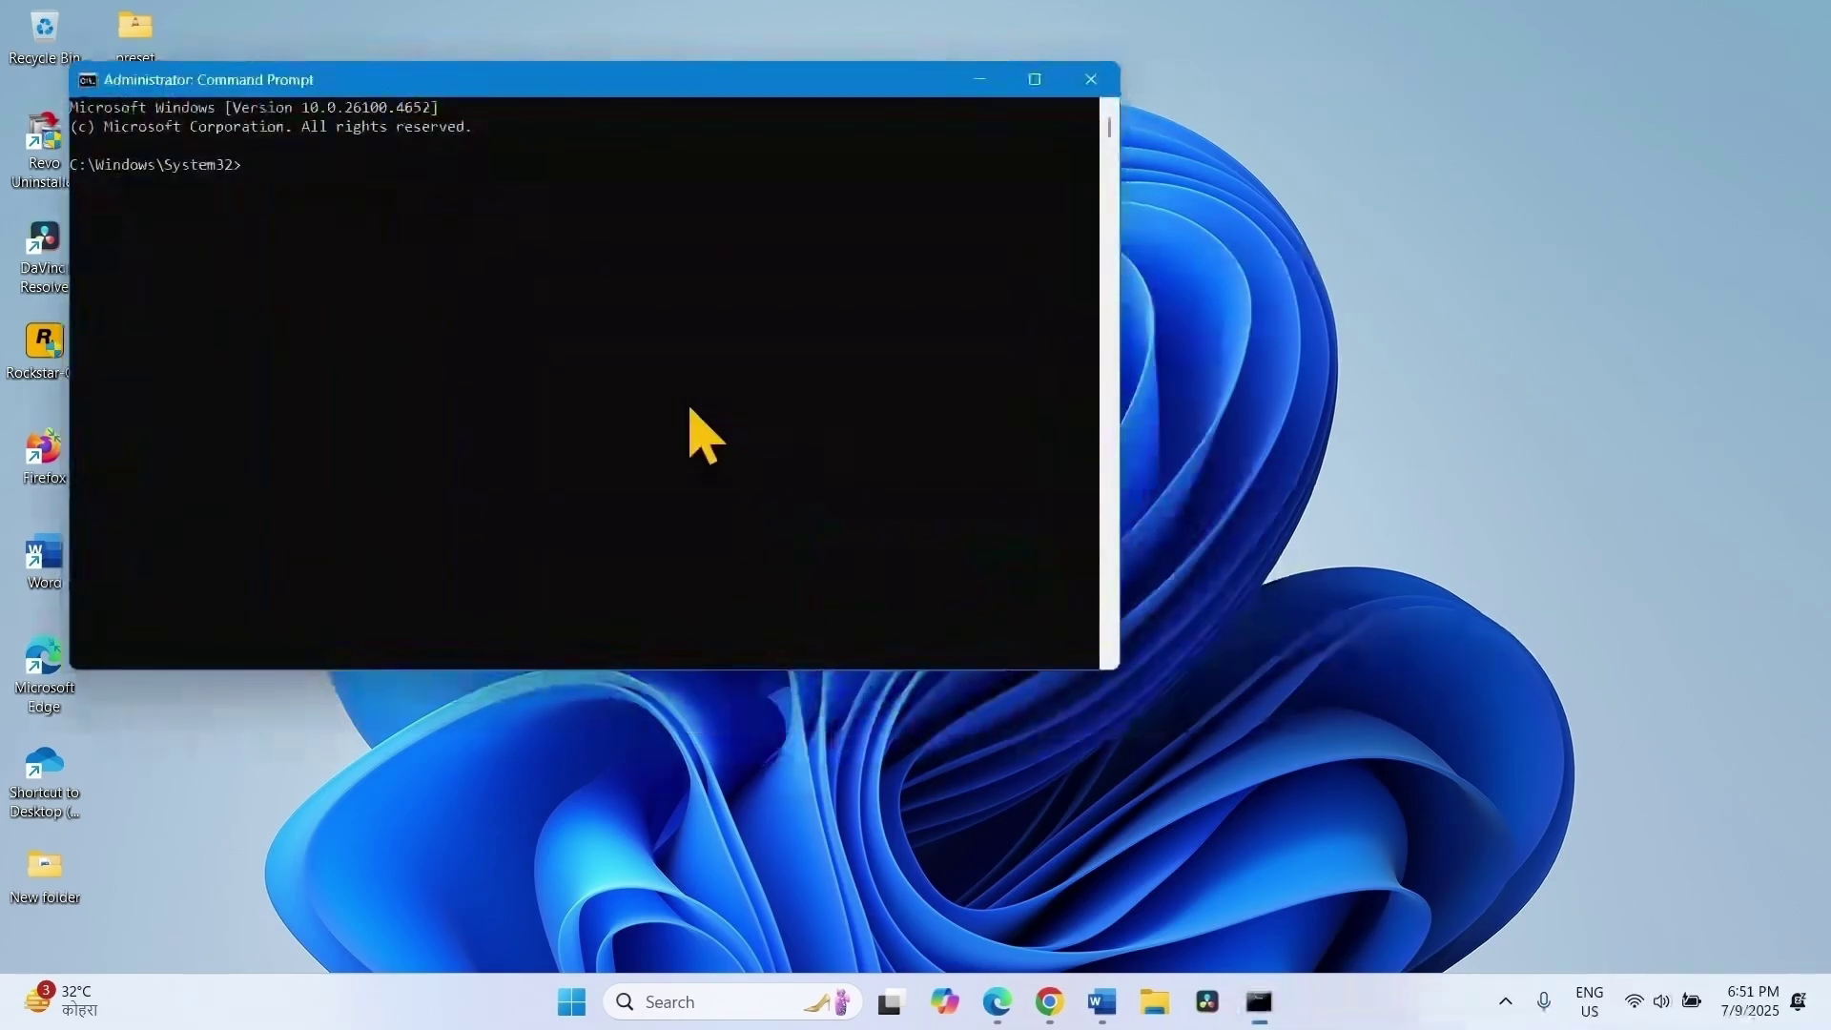
left_click_drag(1119, 486, 1050, 477)
left_click(572, 1002)
- Copy the dism.exe /online /cleanup-image /restorehealth line from the notes and paste it into Command Prompt
left_click(1200, 415)
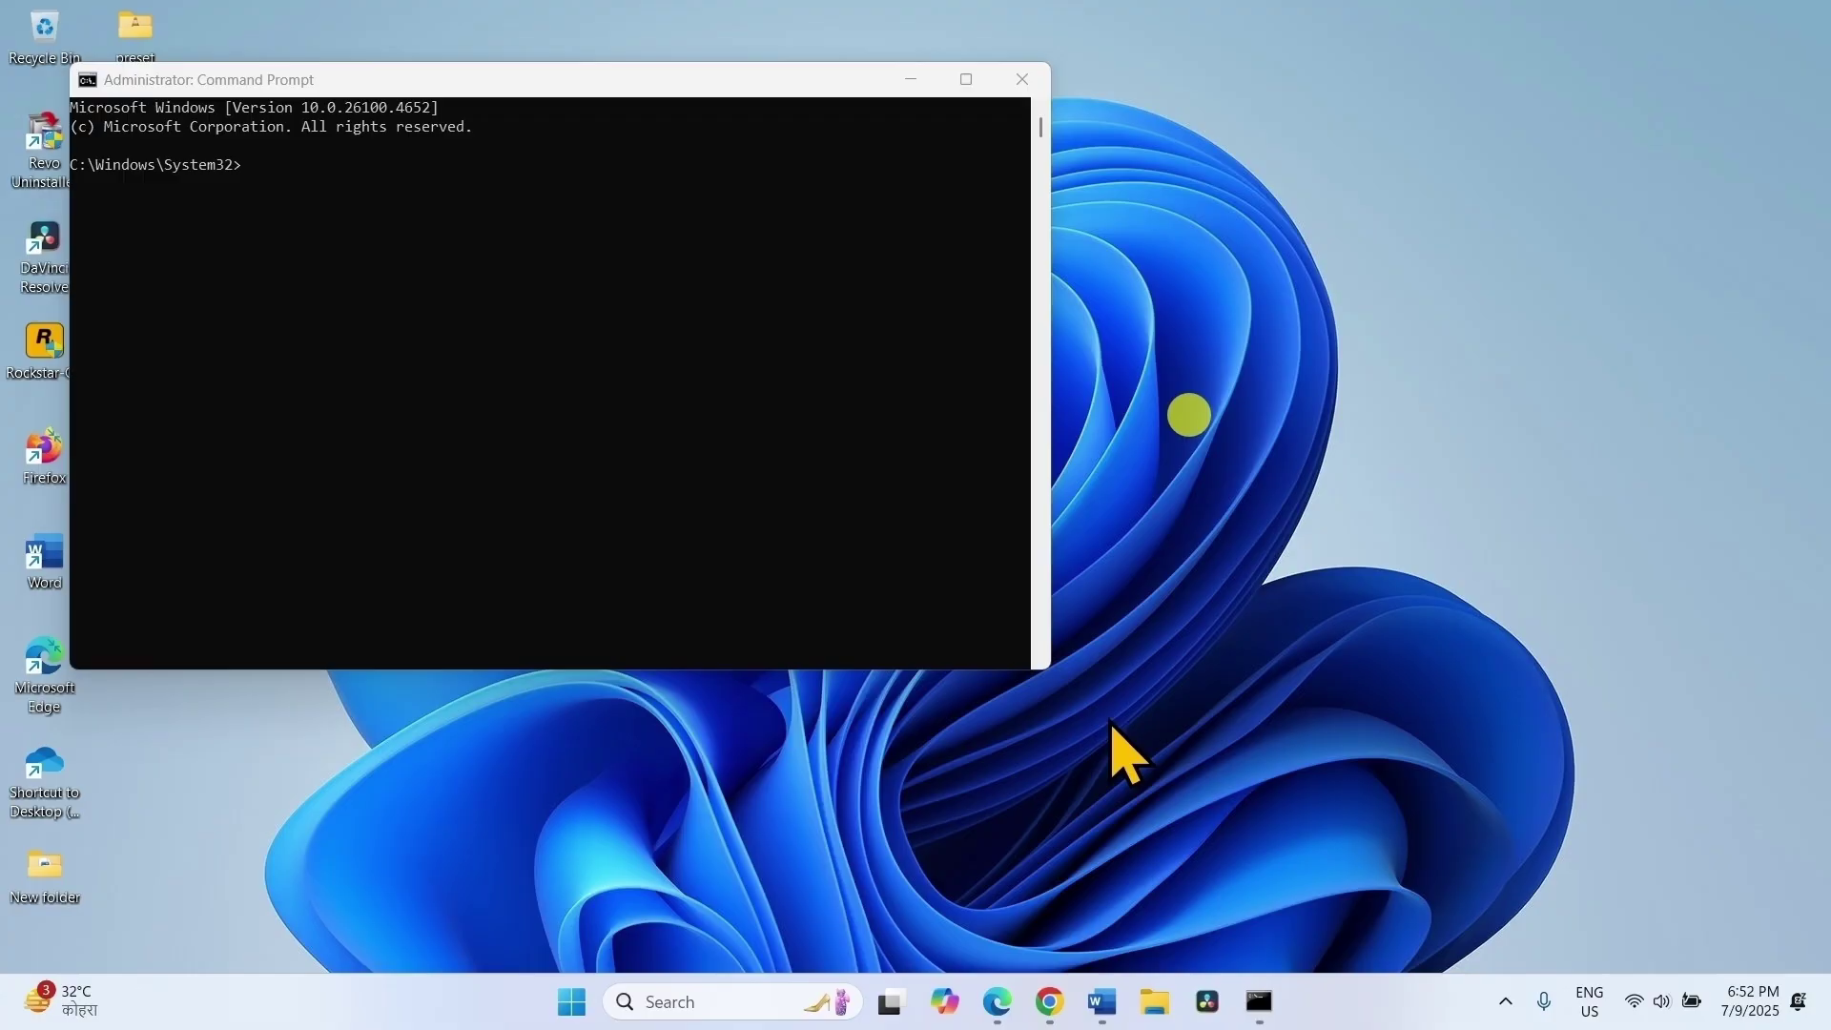
scroll(1422, 557, "up", 3)
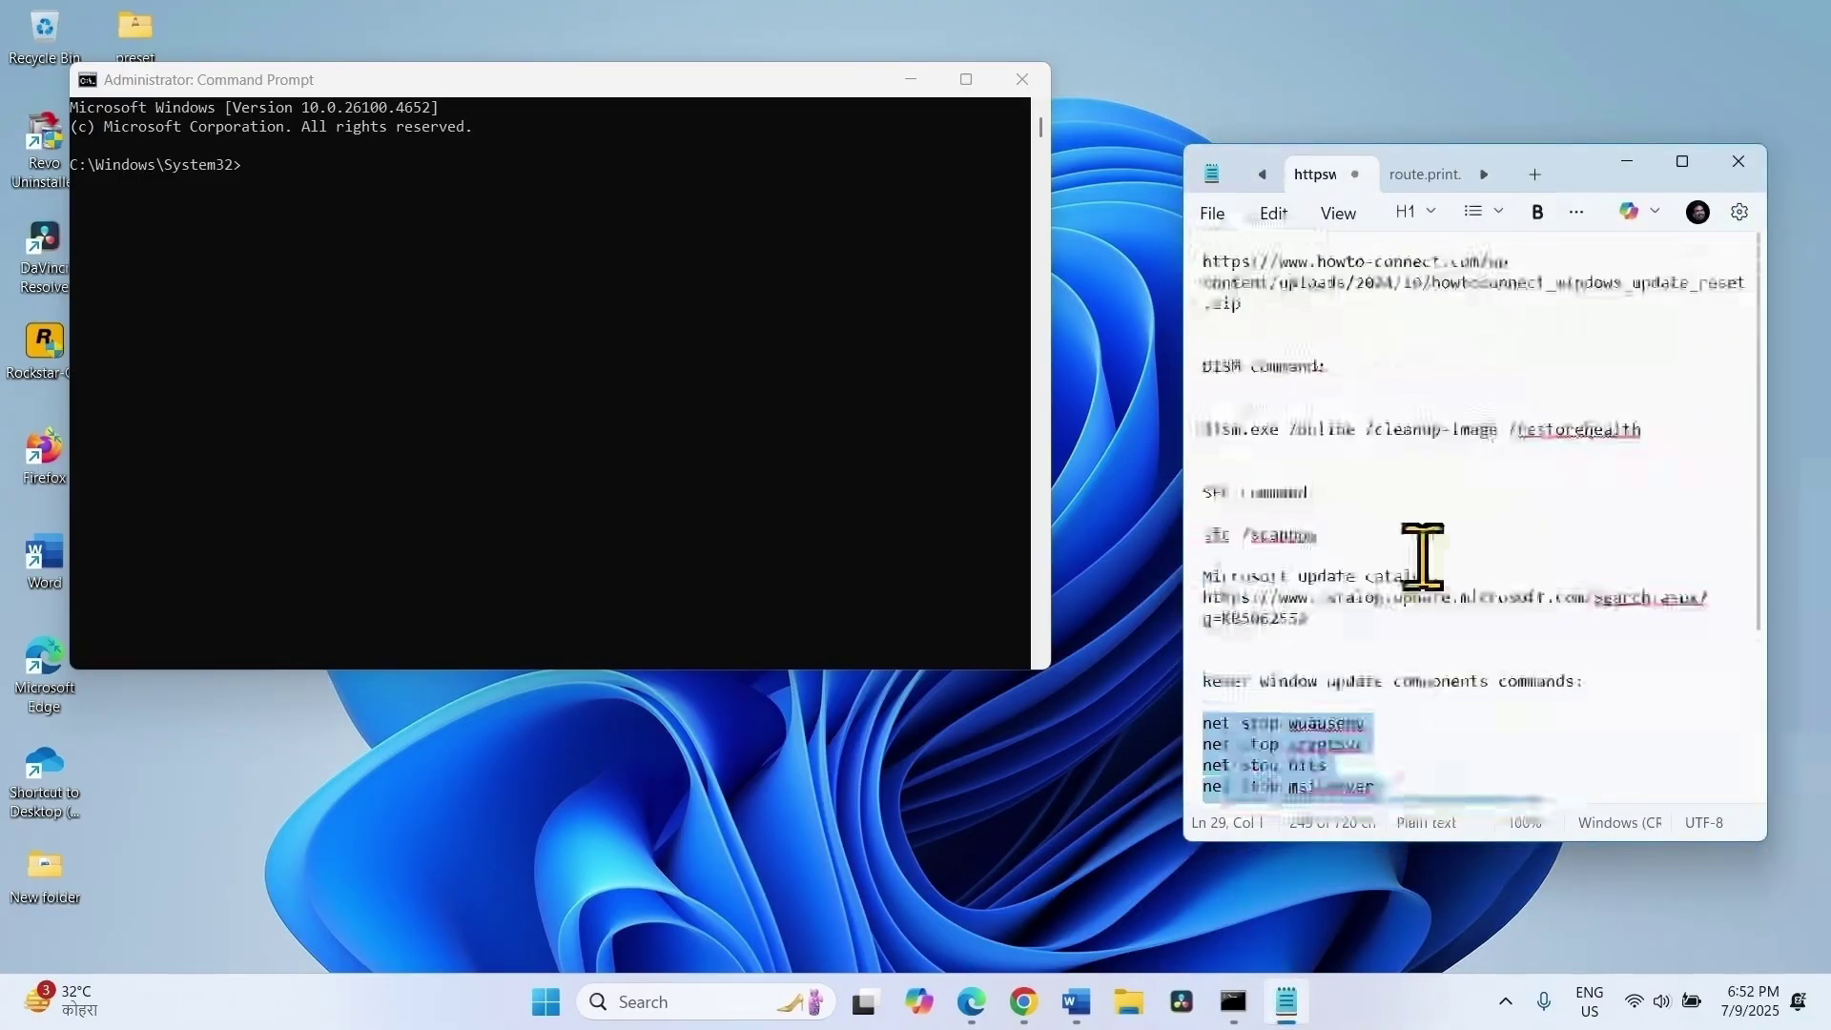
left_click(1390, 513)
left_click_drag(1353, 496, 1187, 488)
left_click_drag(1328, 358, 1175, 359)
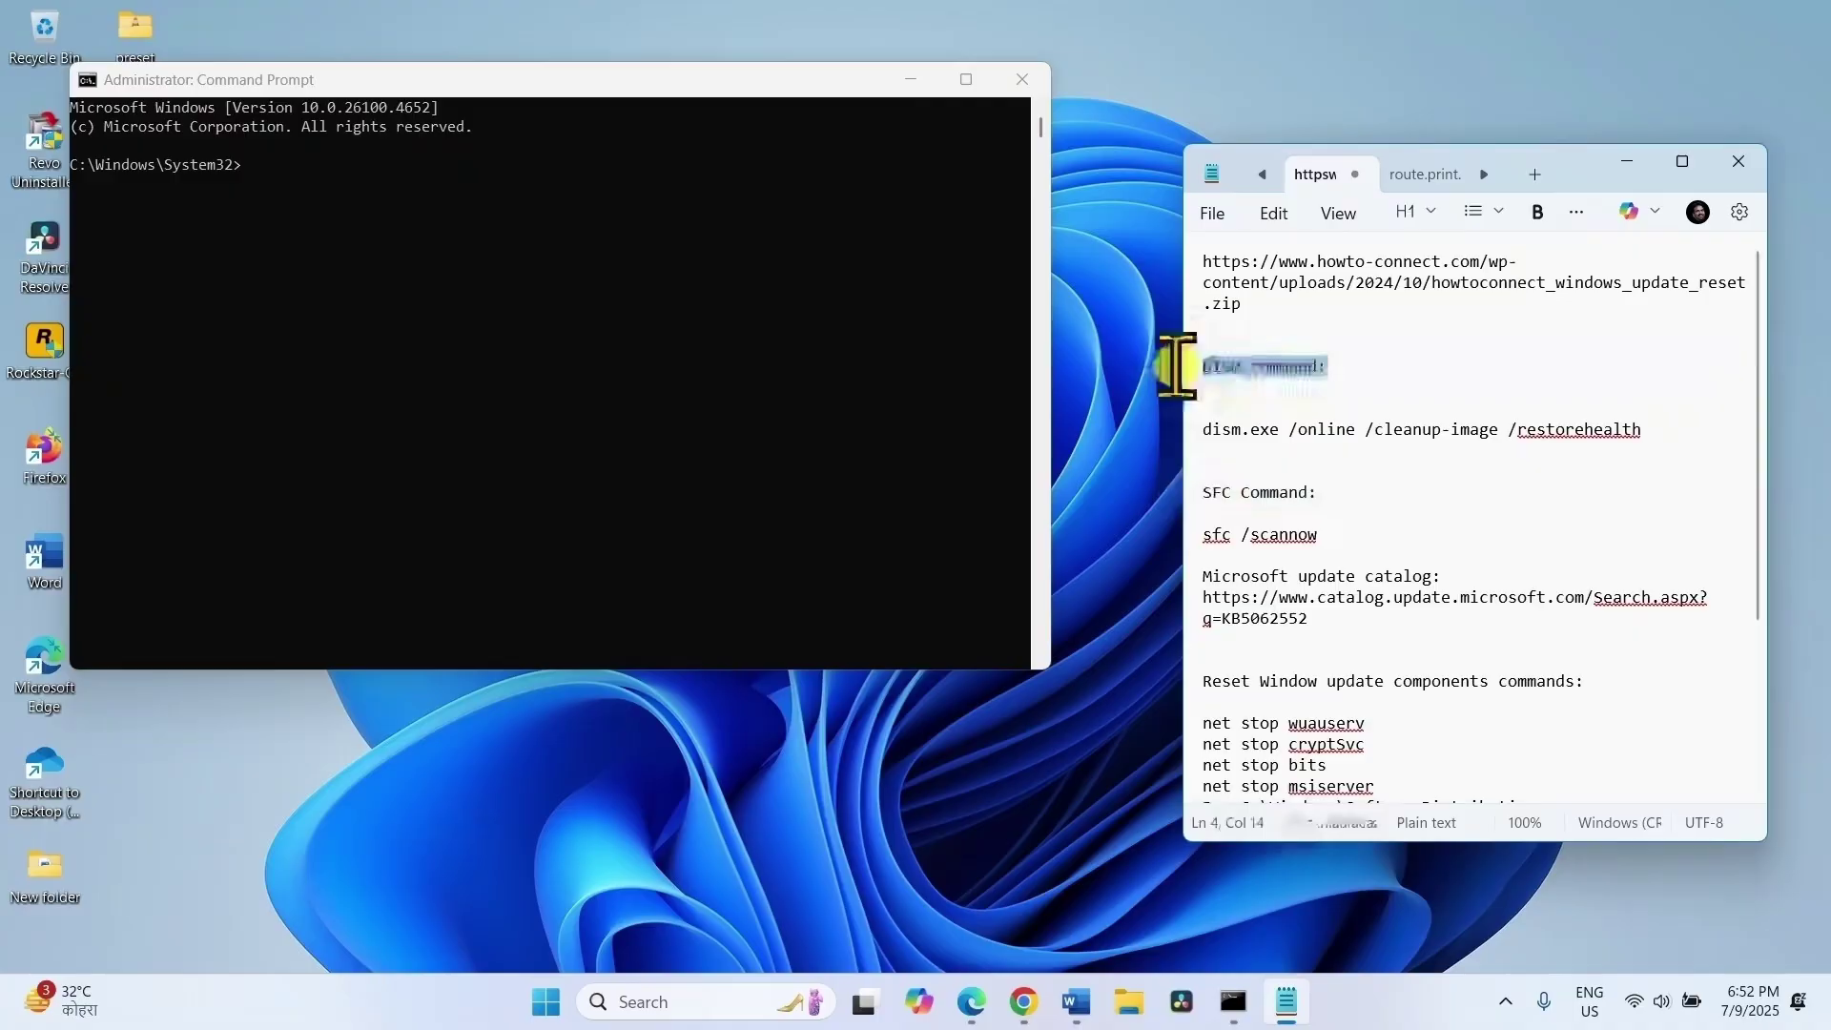
left_click_drag(1657, 434, 1105, 431)
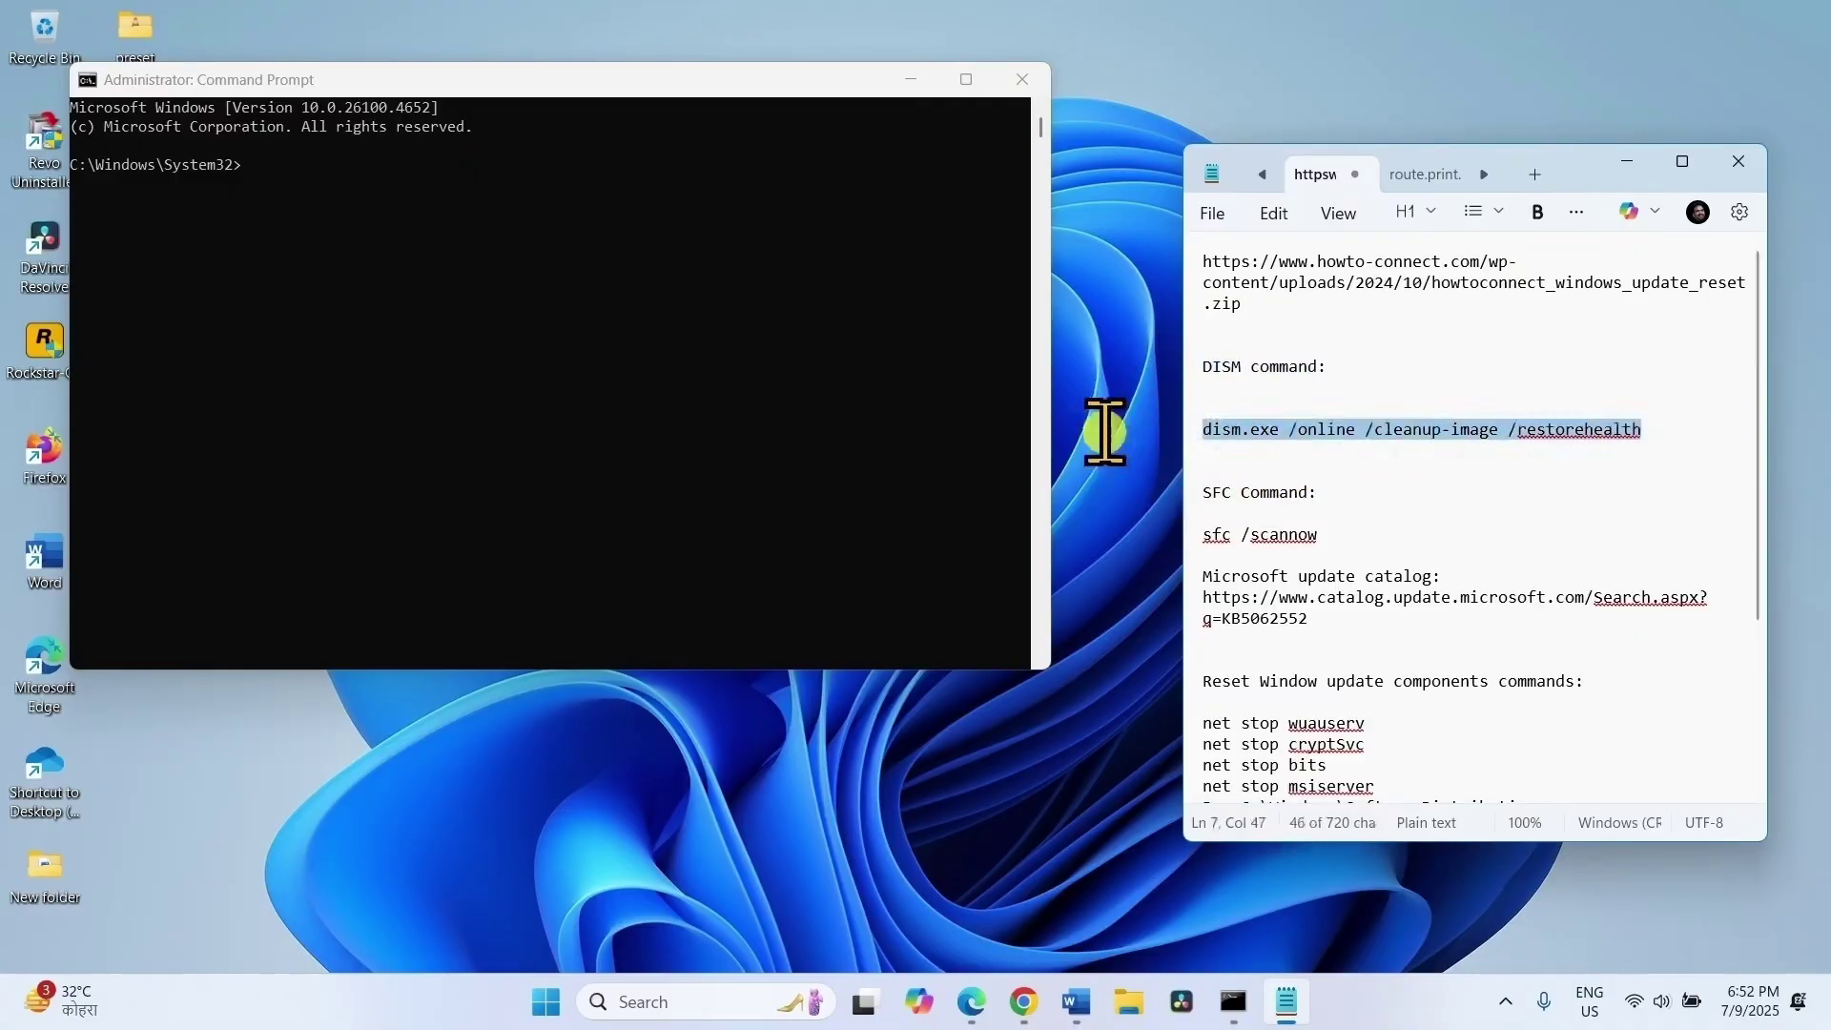
right_click(1236, 438)
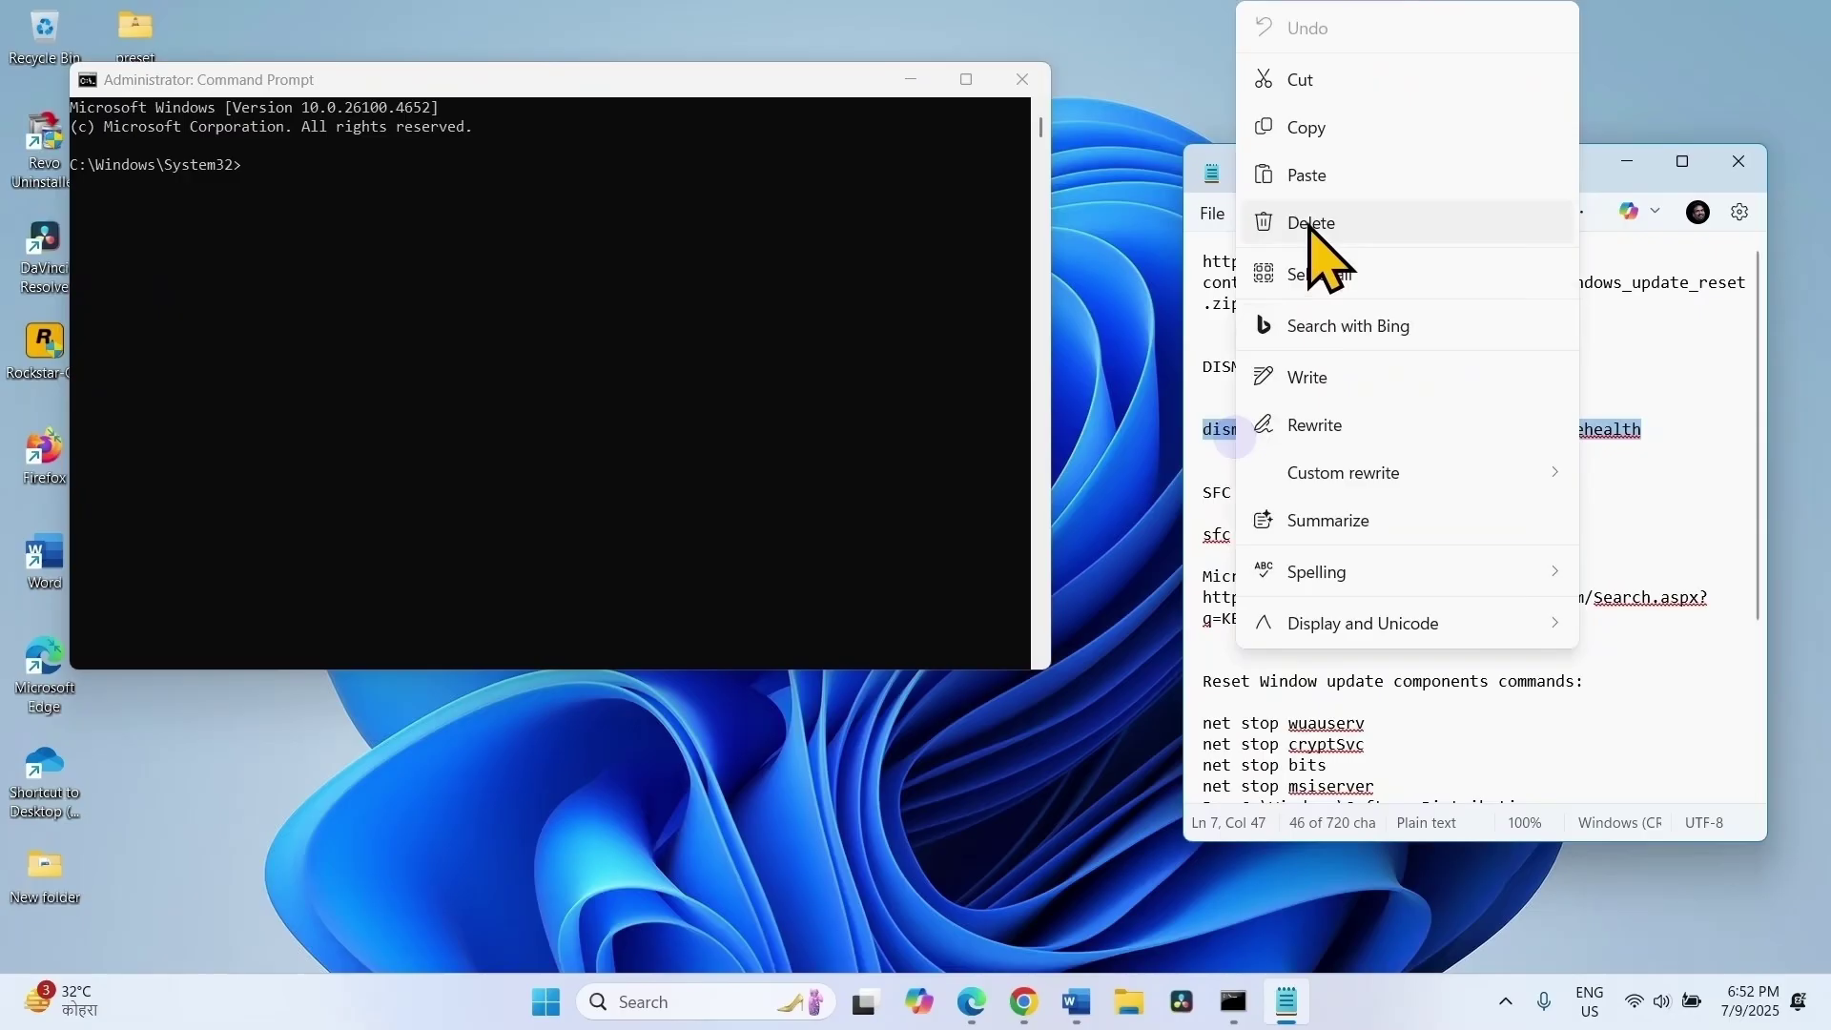
left_click(1320, 128)
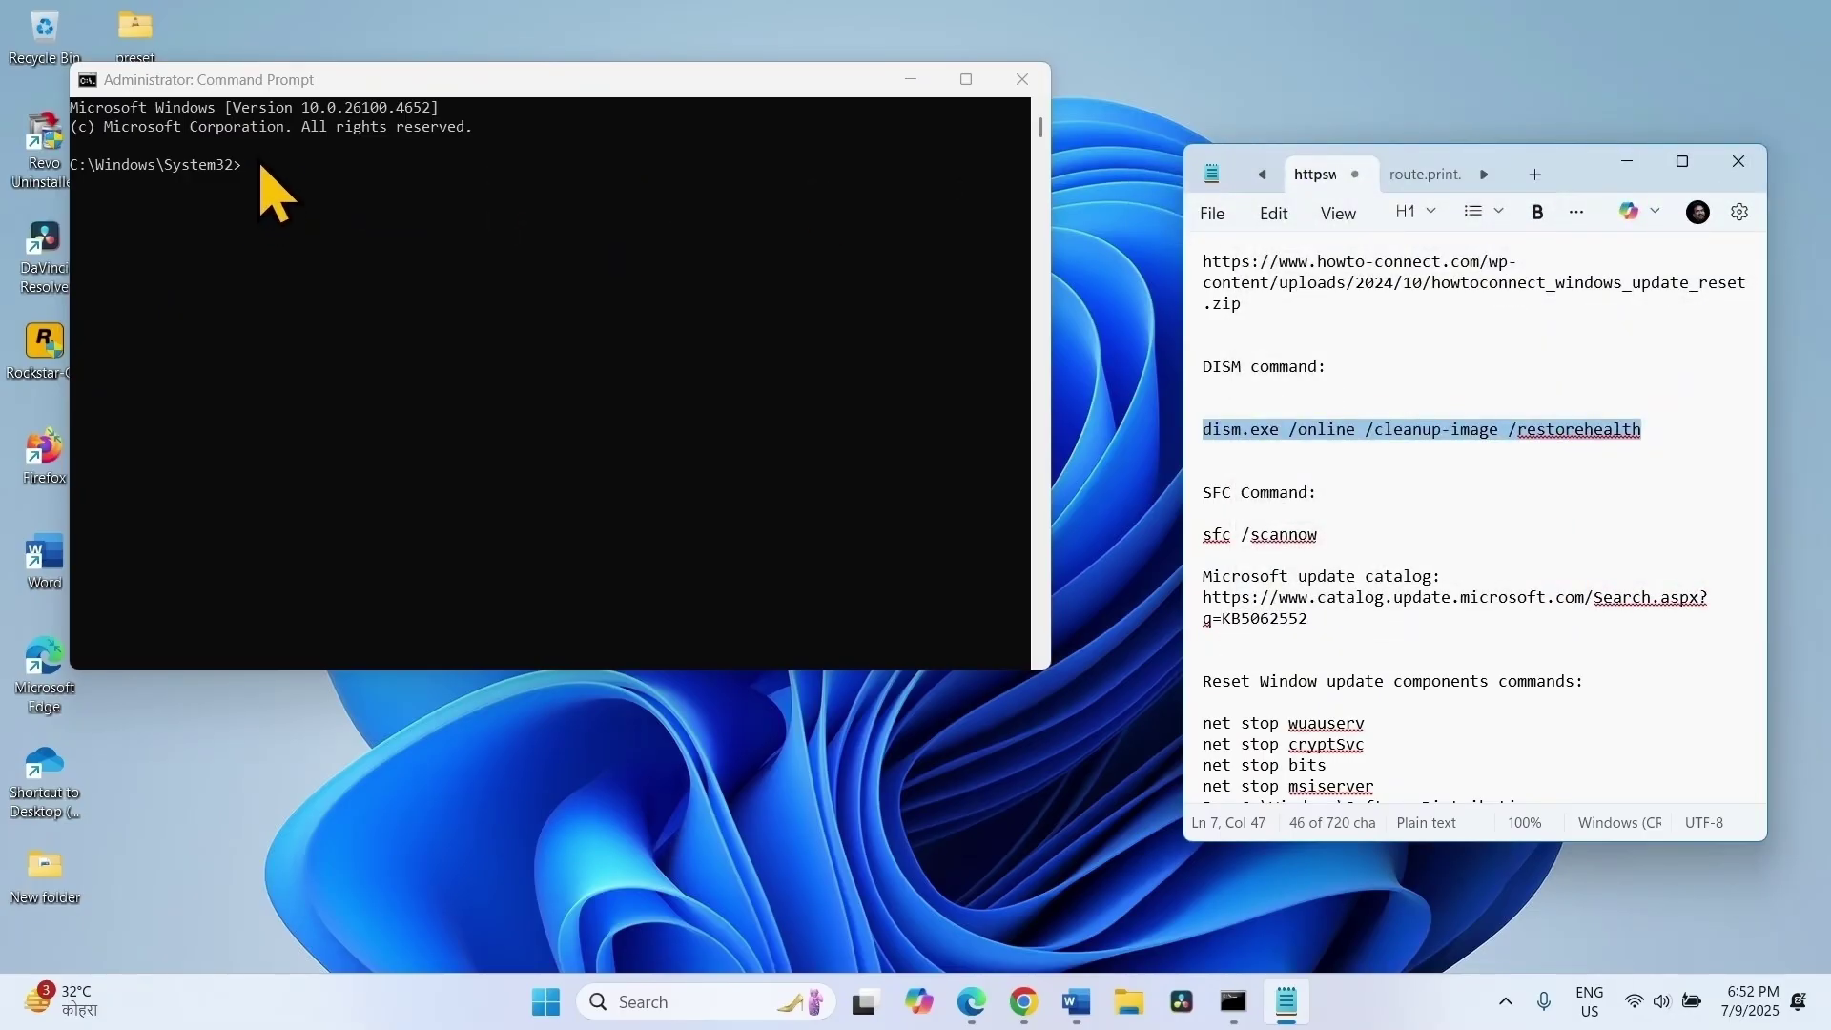
left_click(273, 191)
right_click(274, 190)
- Run the DISM restorehealth command to 100%, then select the sfc /scannow line in the notes
key("Return")
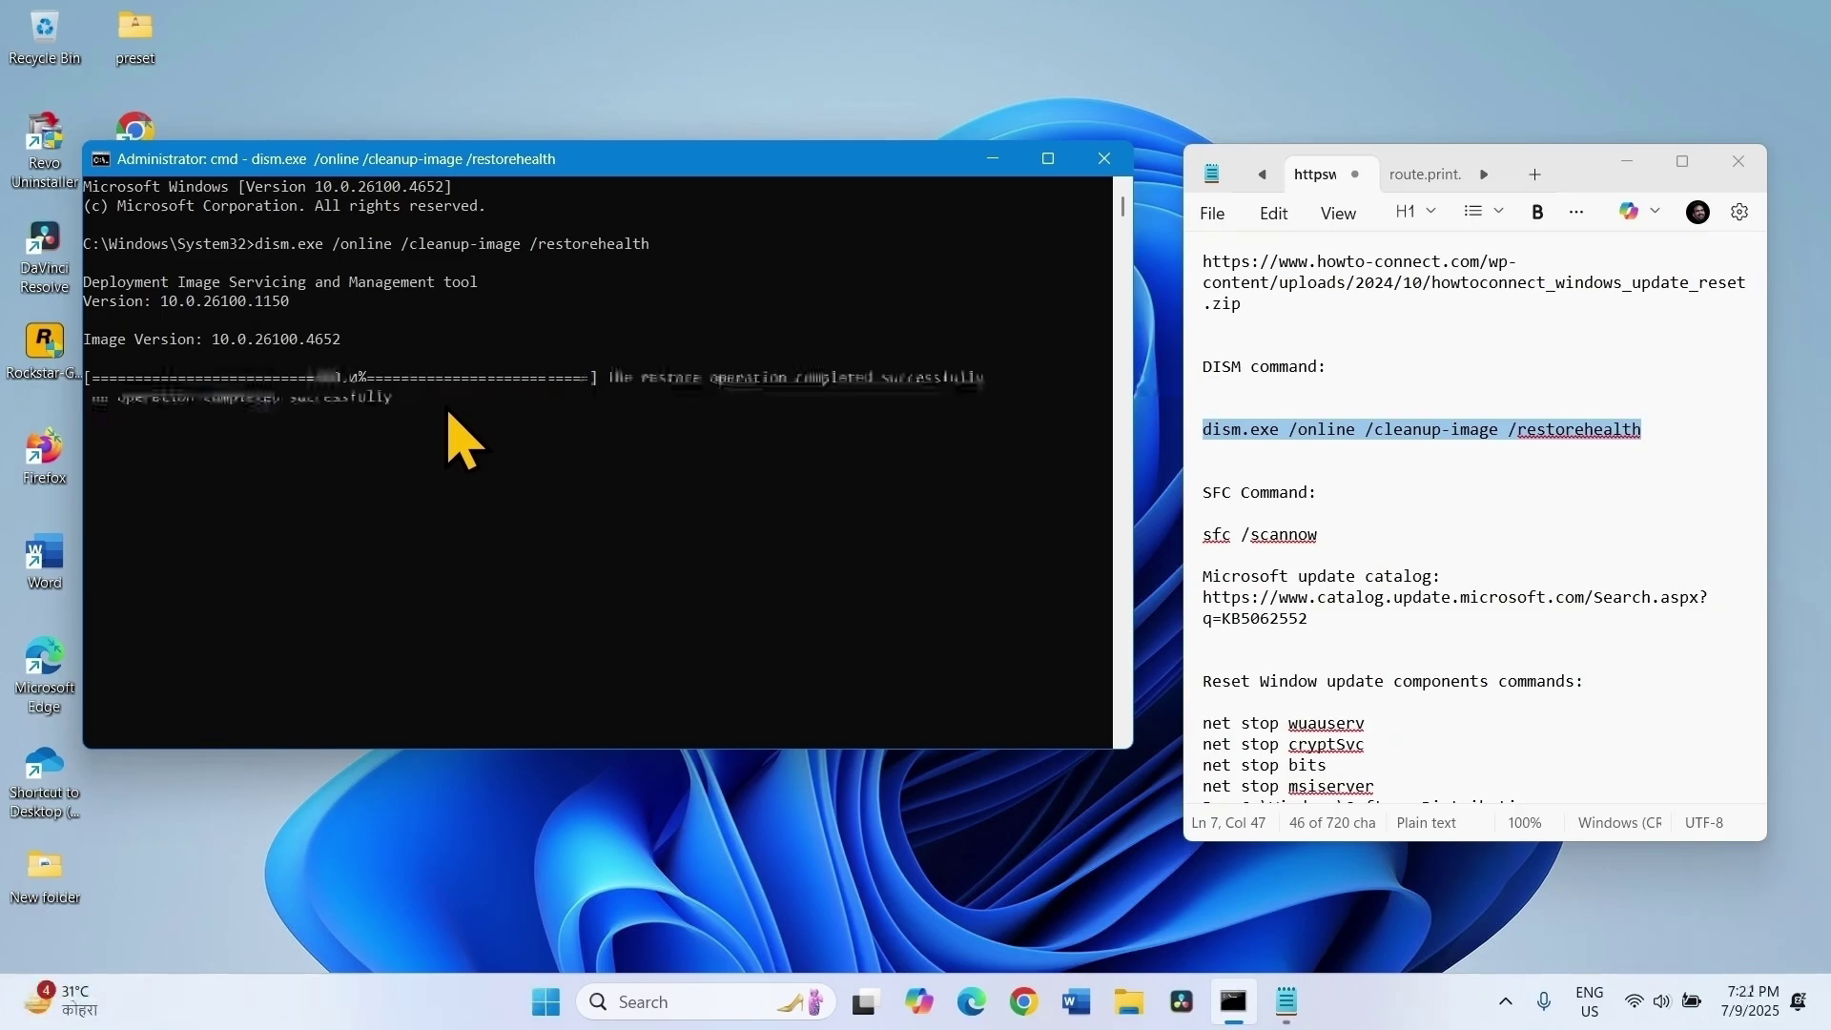
left_click(1323, 546)
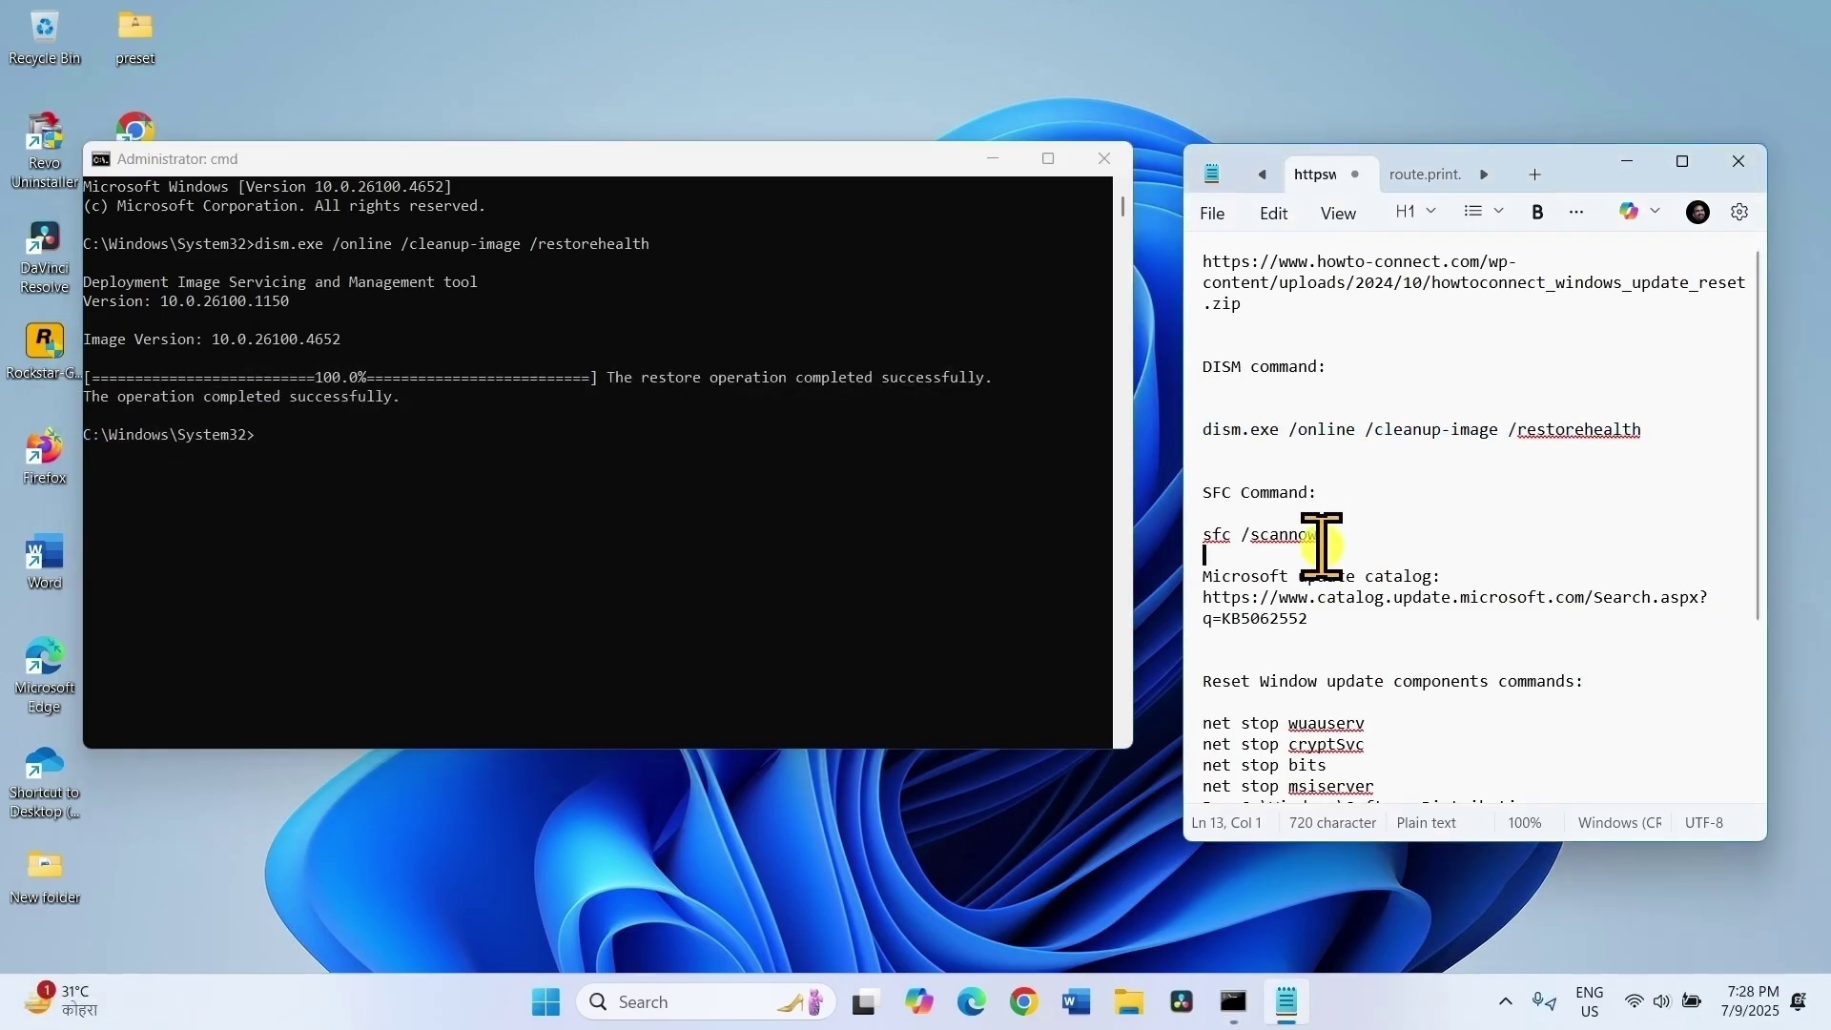
left_click_drag(1322, 534, 1182, 524)
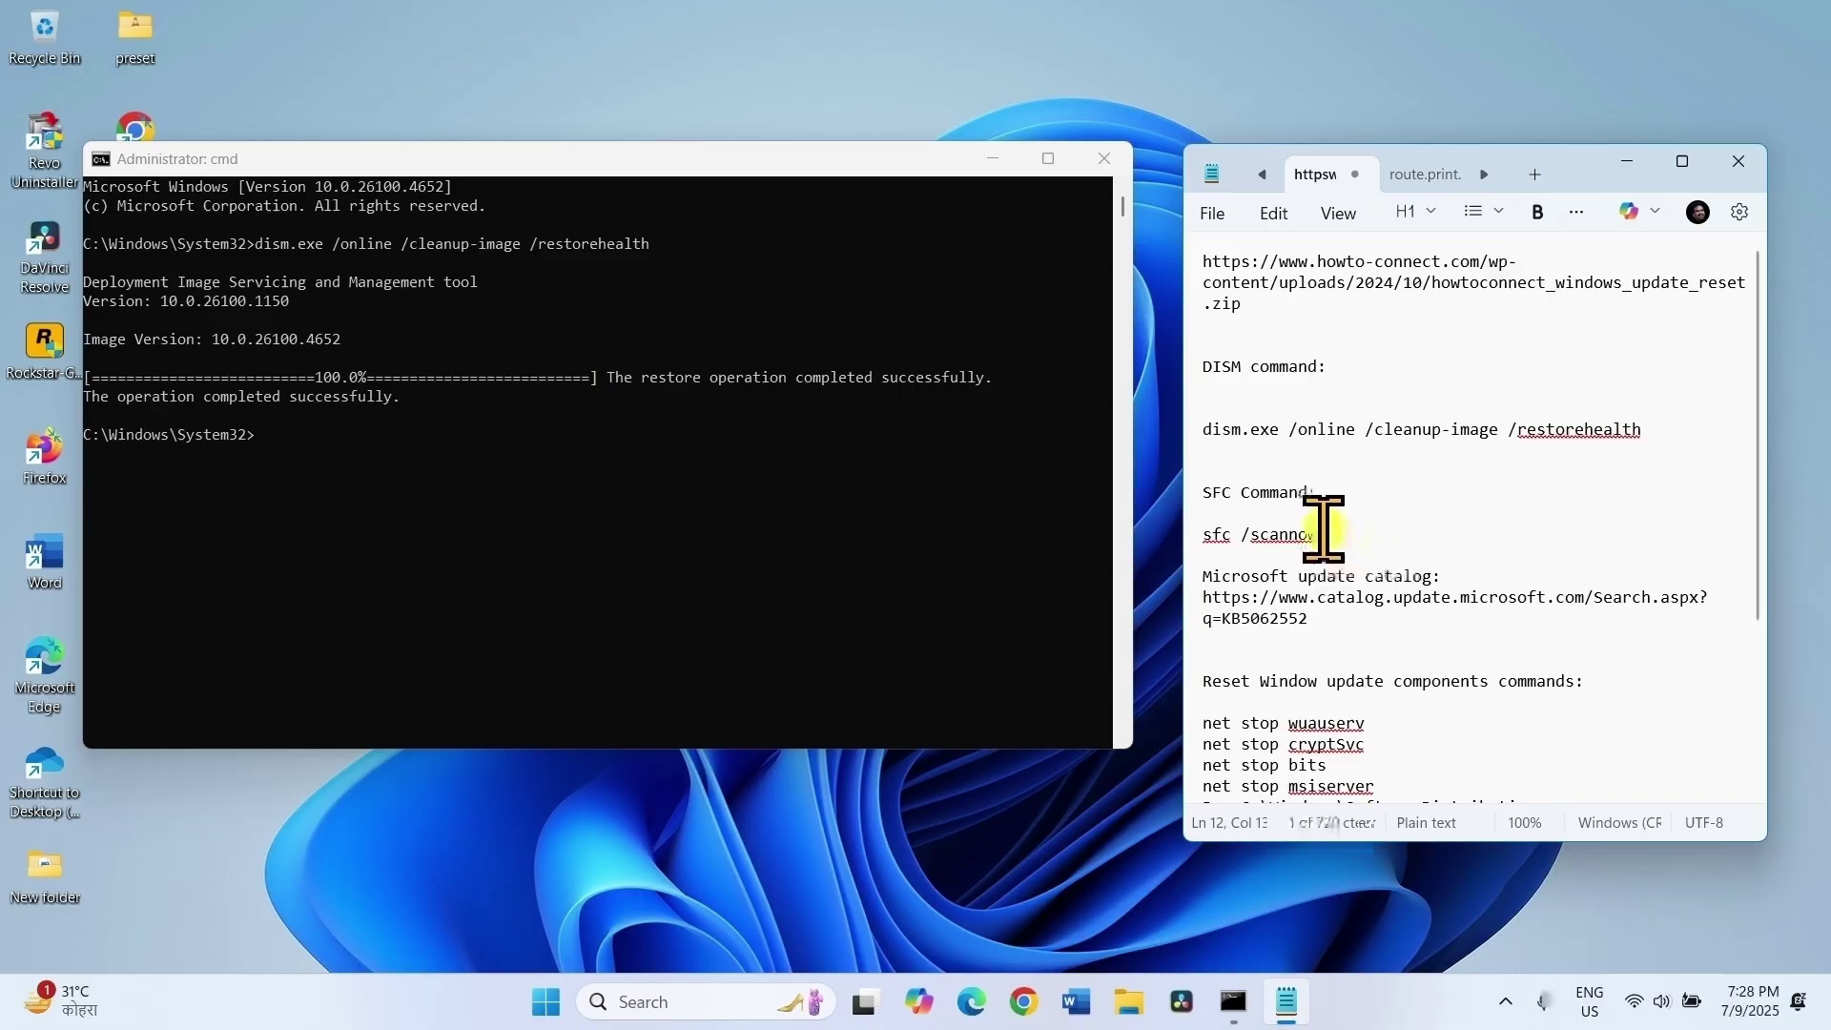
- Copy sfc /scannow into Command Prompt and run it; it reports no integrity violations
left_click_drag(1318, 530, 1199, 534)
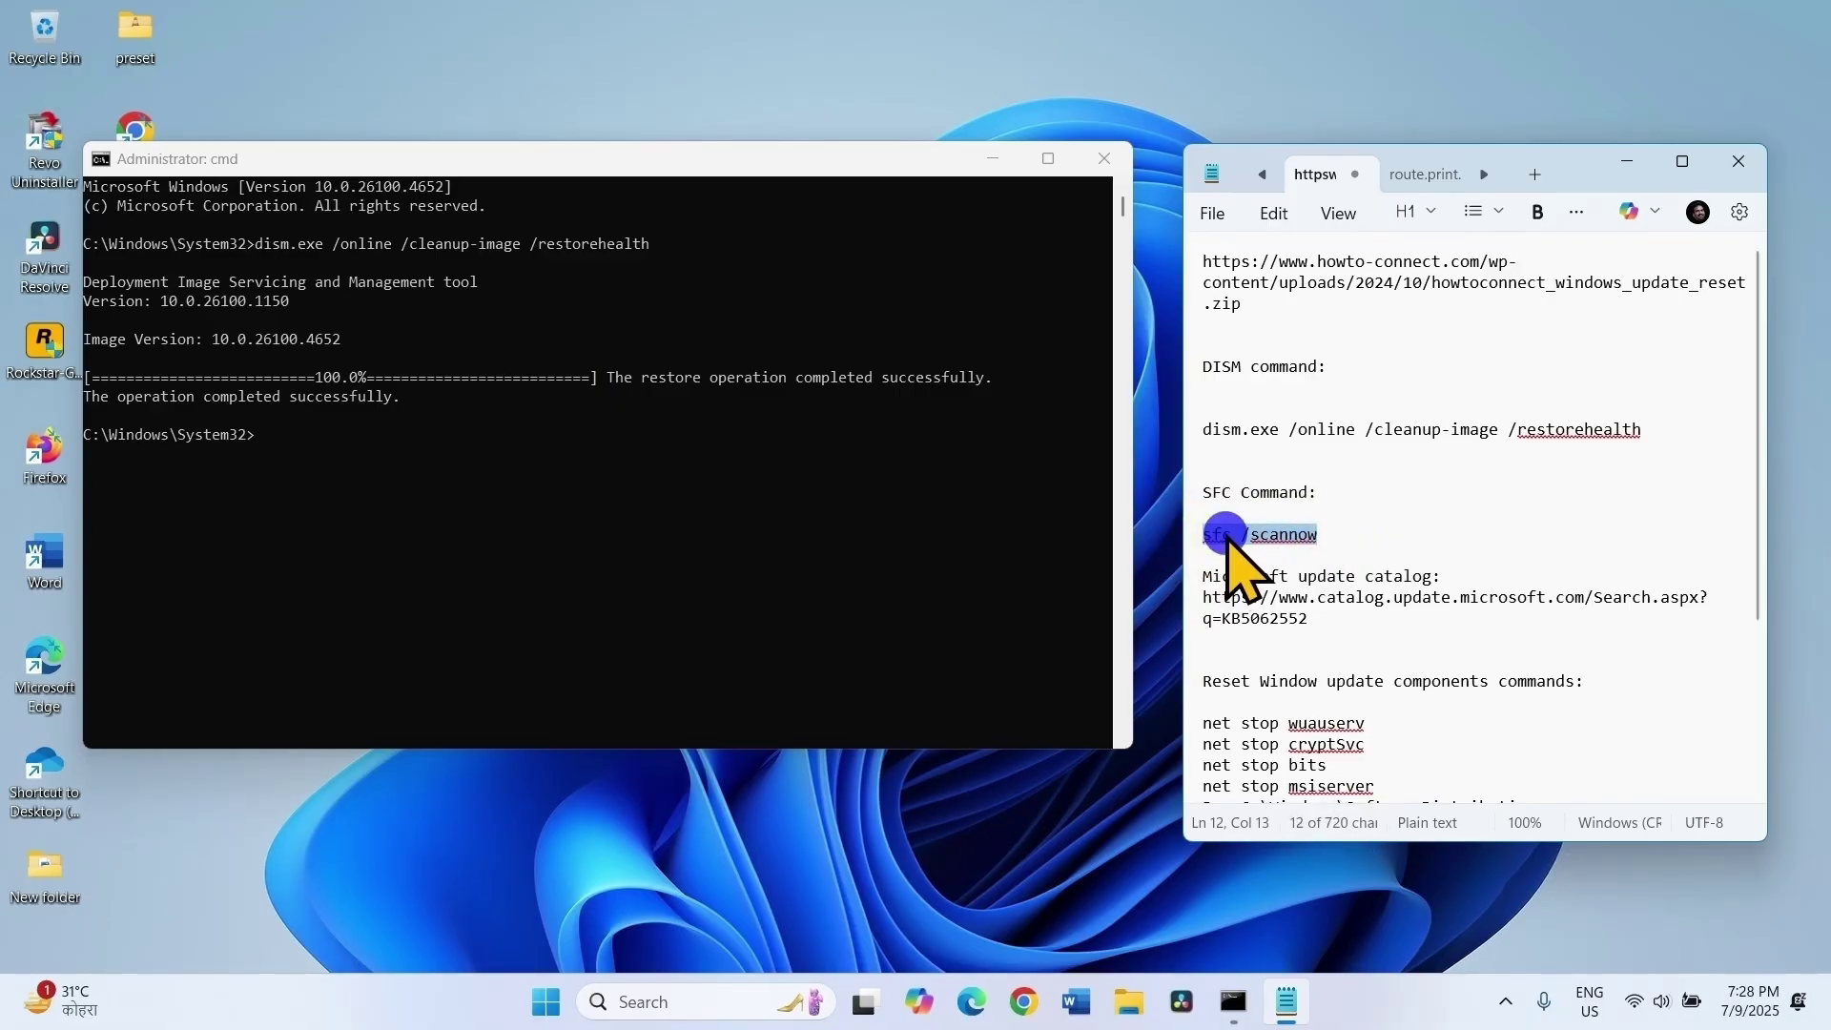
right_click(1226, 534)
left_click(1275, 129)
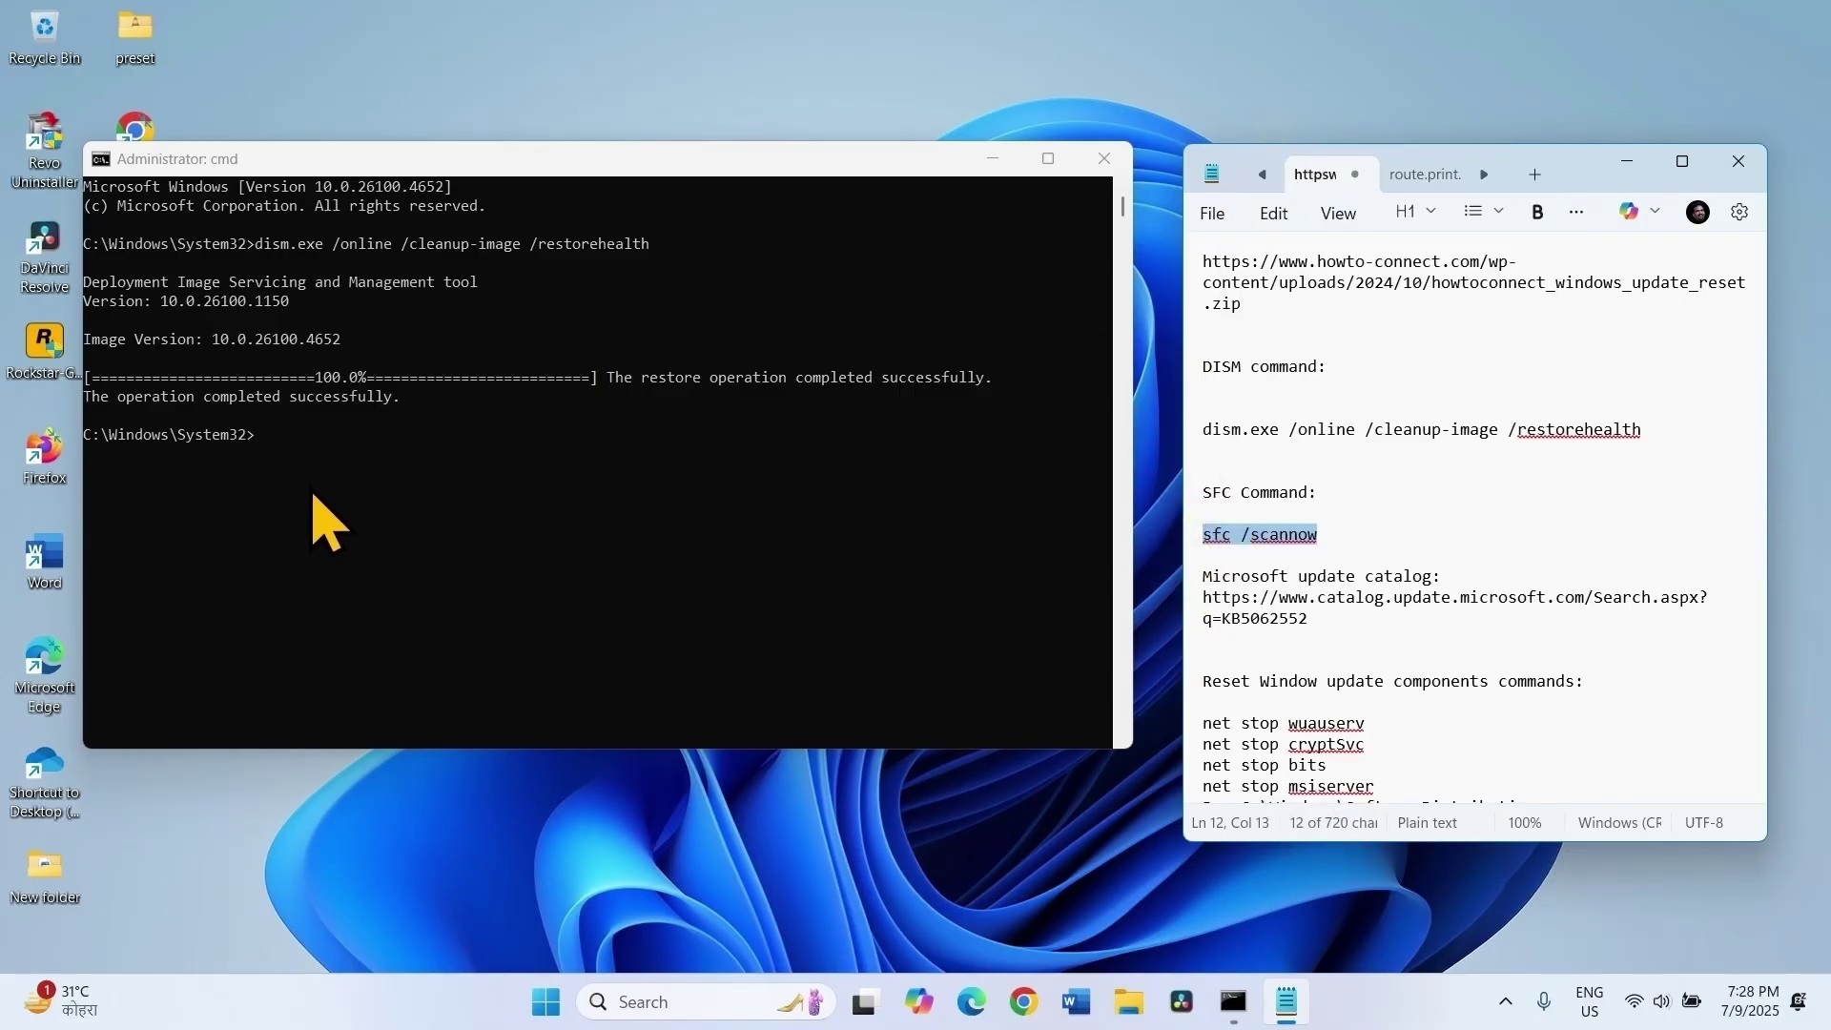
left_click(284, 454)
key("ctrl+v")
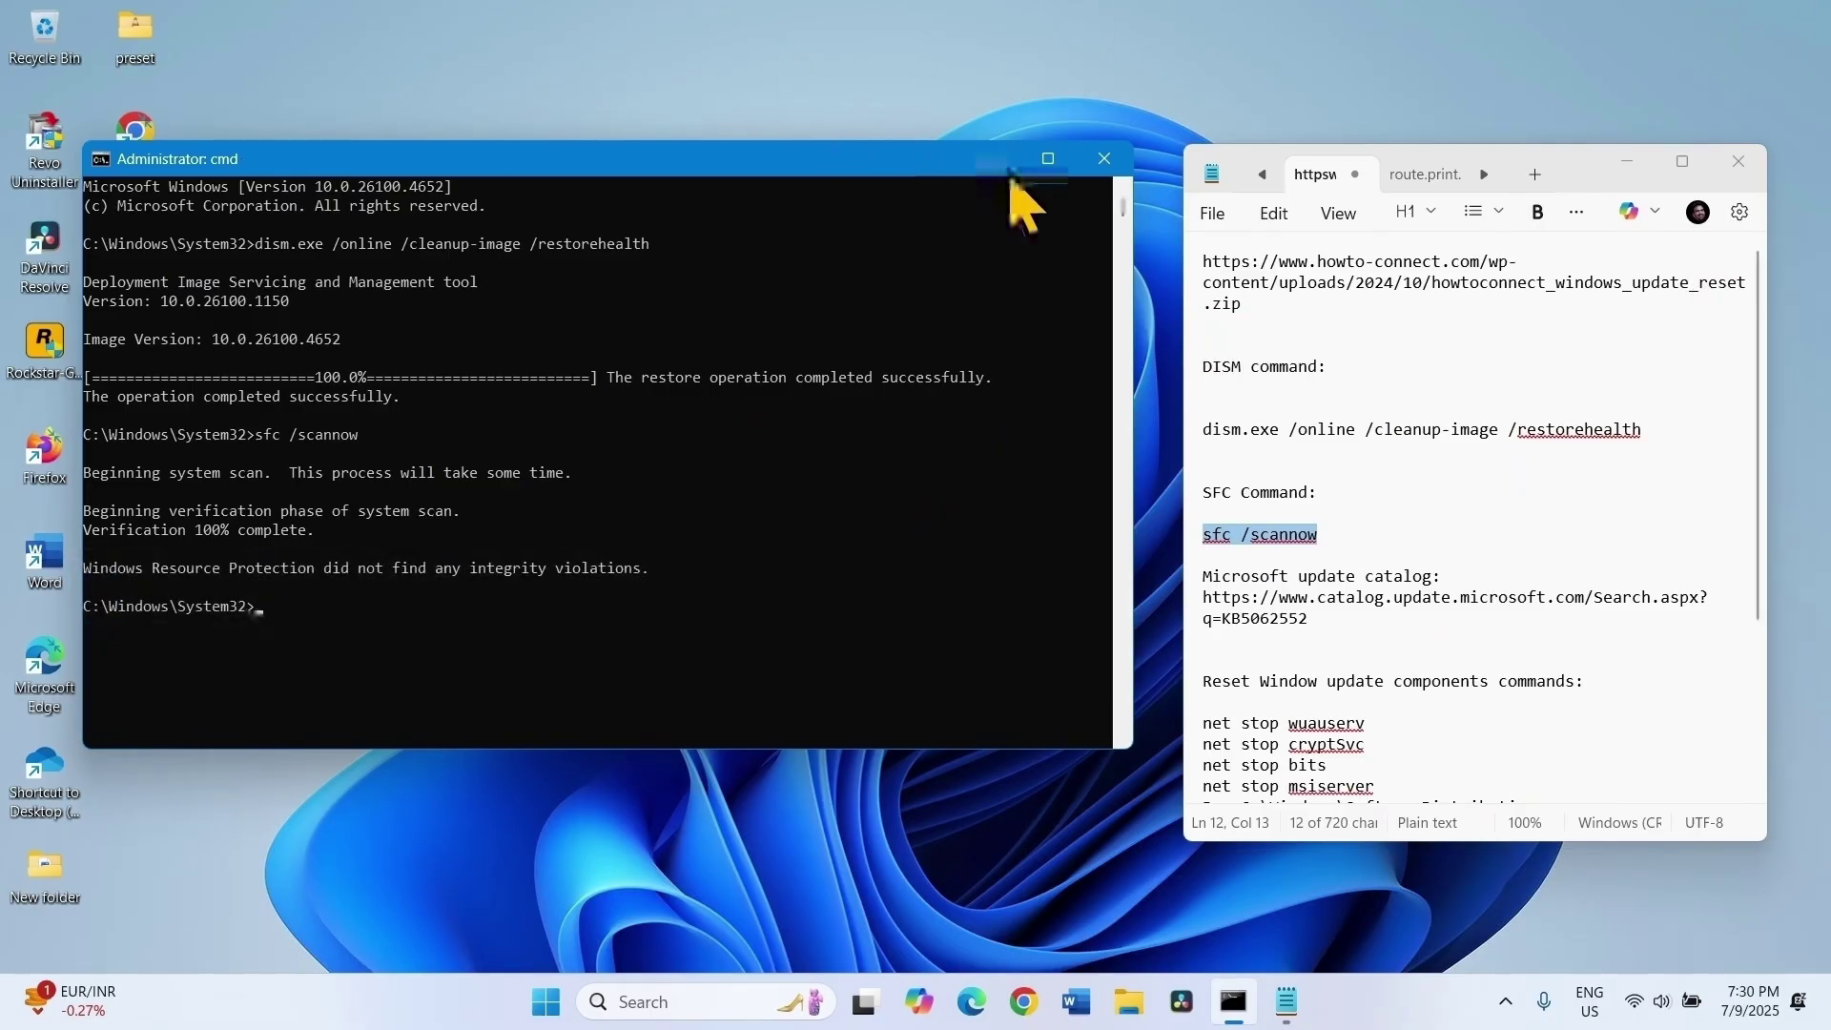
- Close Command Prompt and the notes, then dismiss the Start and power menus
left_click(1104, 159)
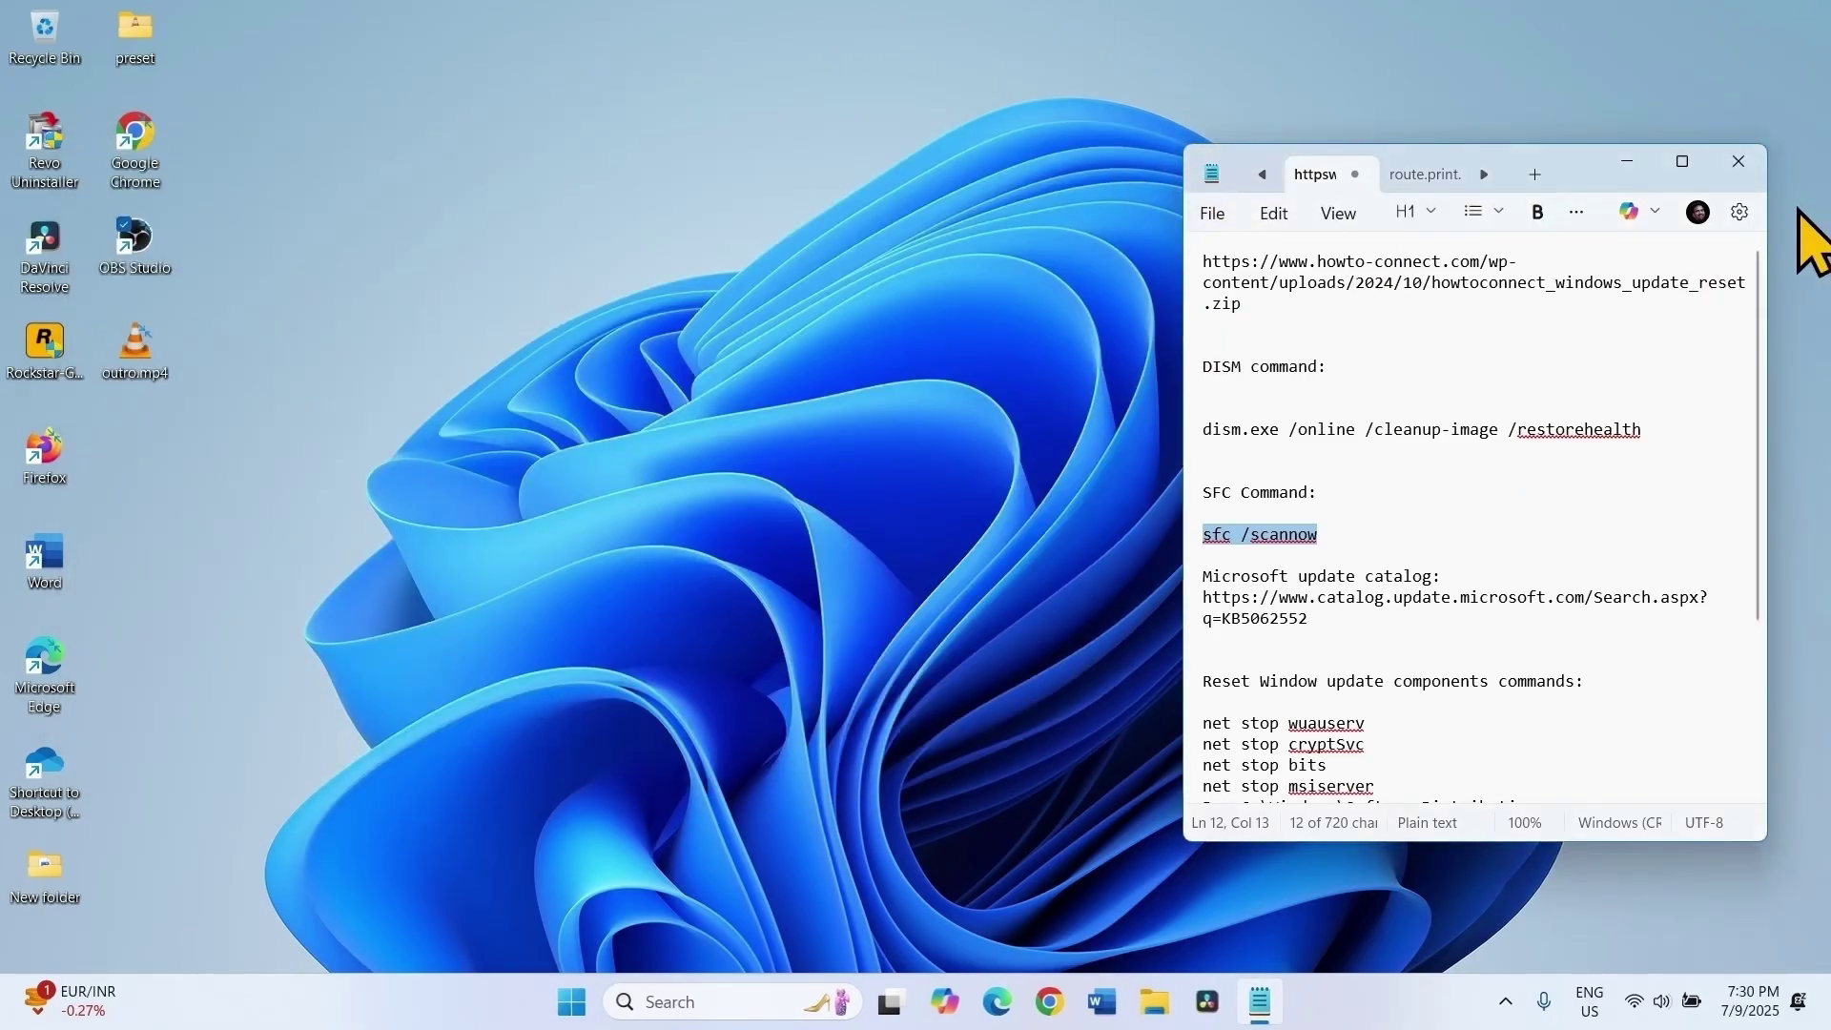
left_click(1738, 161)
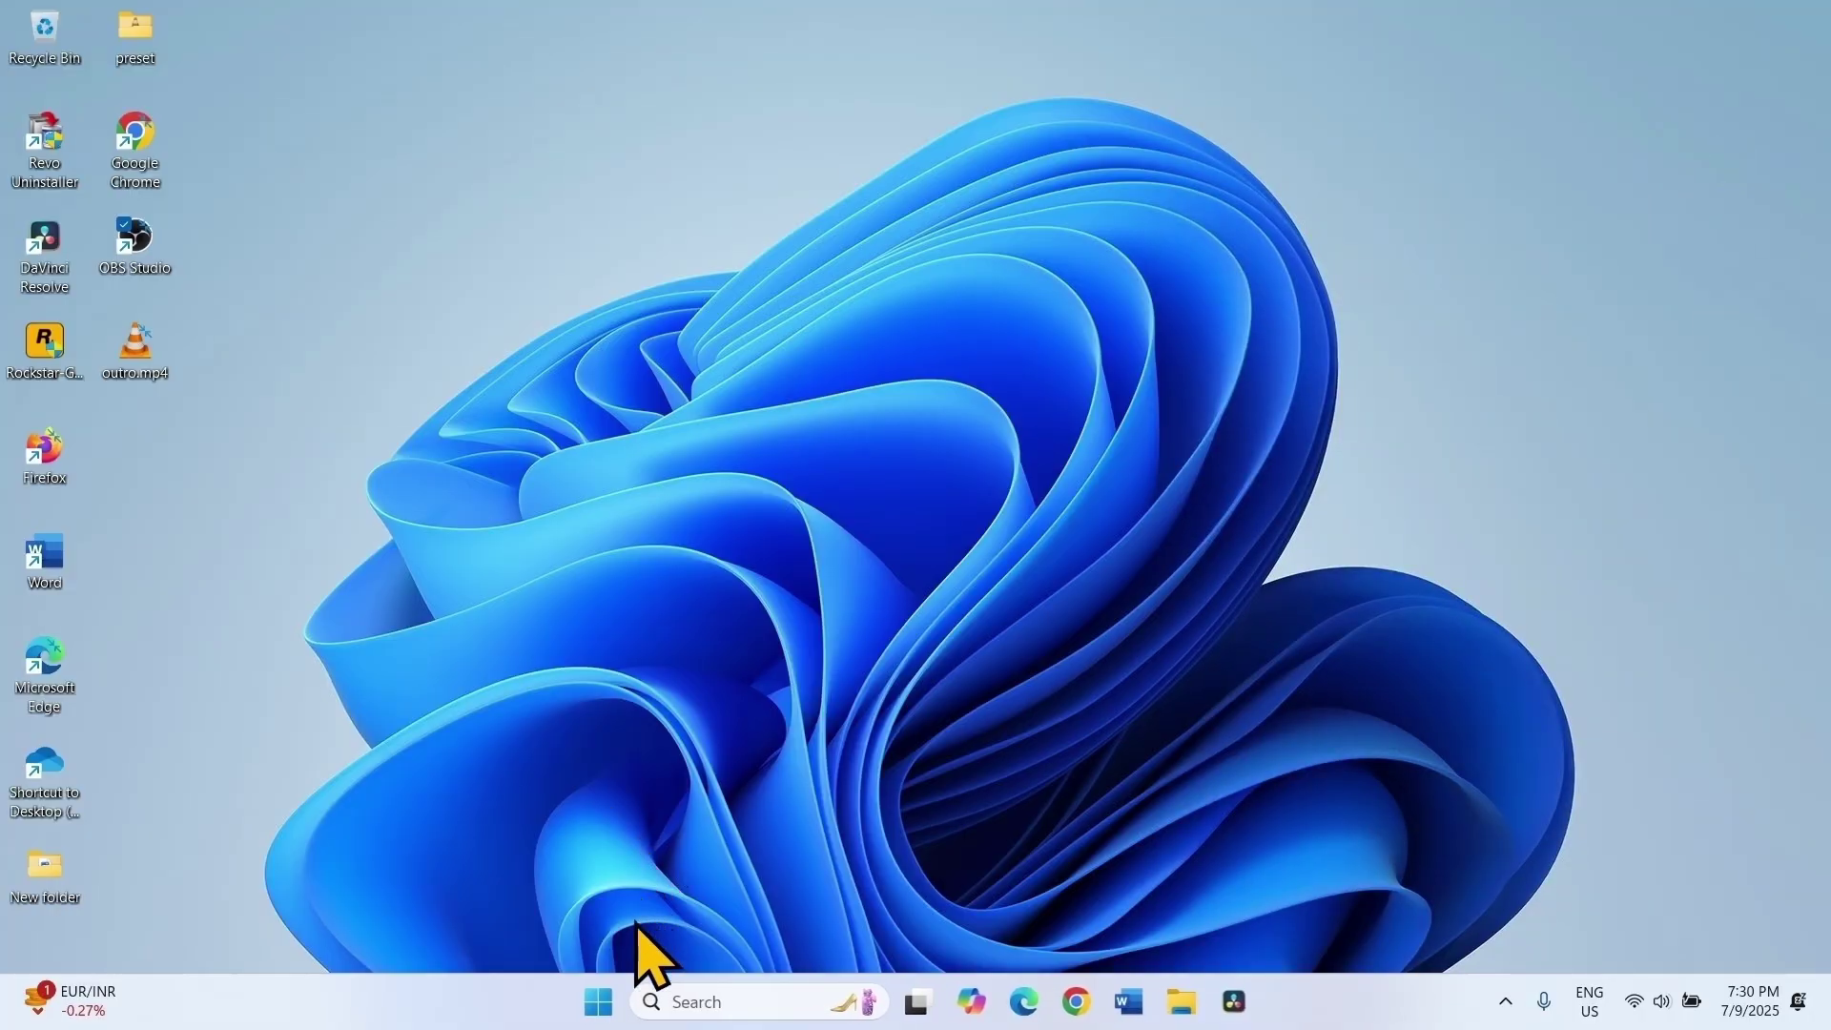
left_click(592, 998)
left_click(1230, 919)
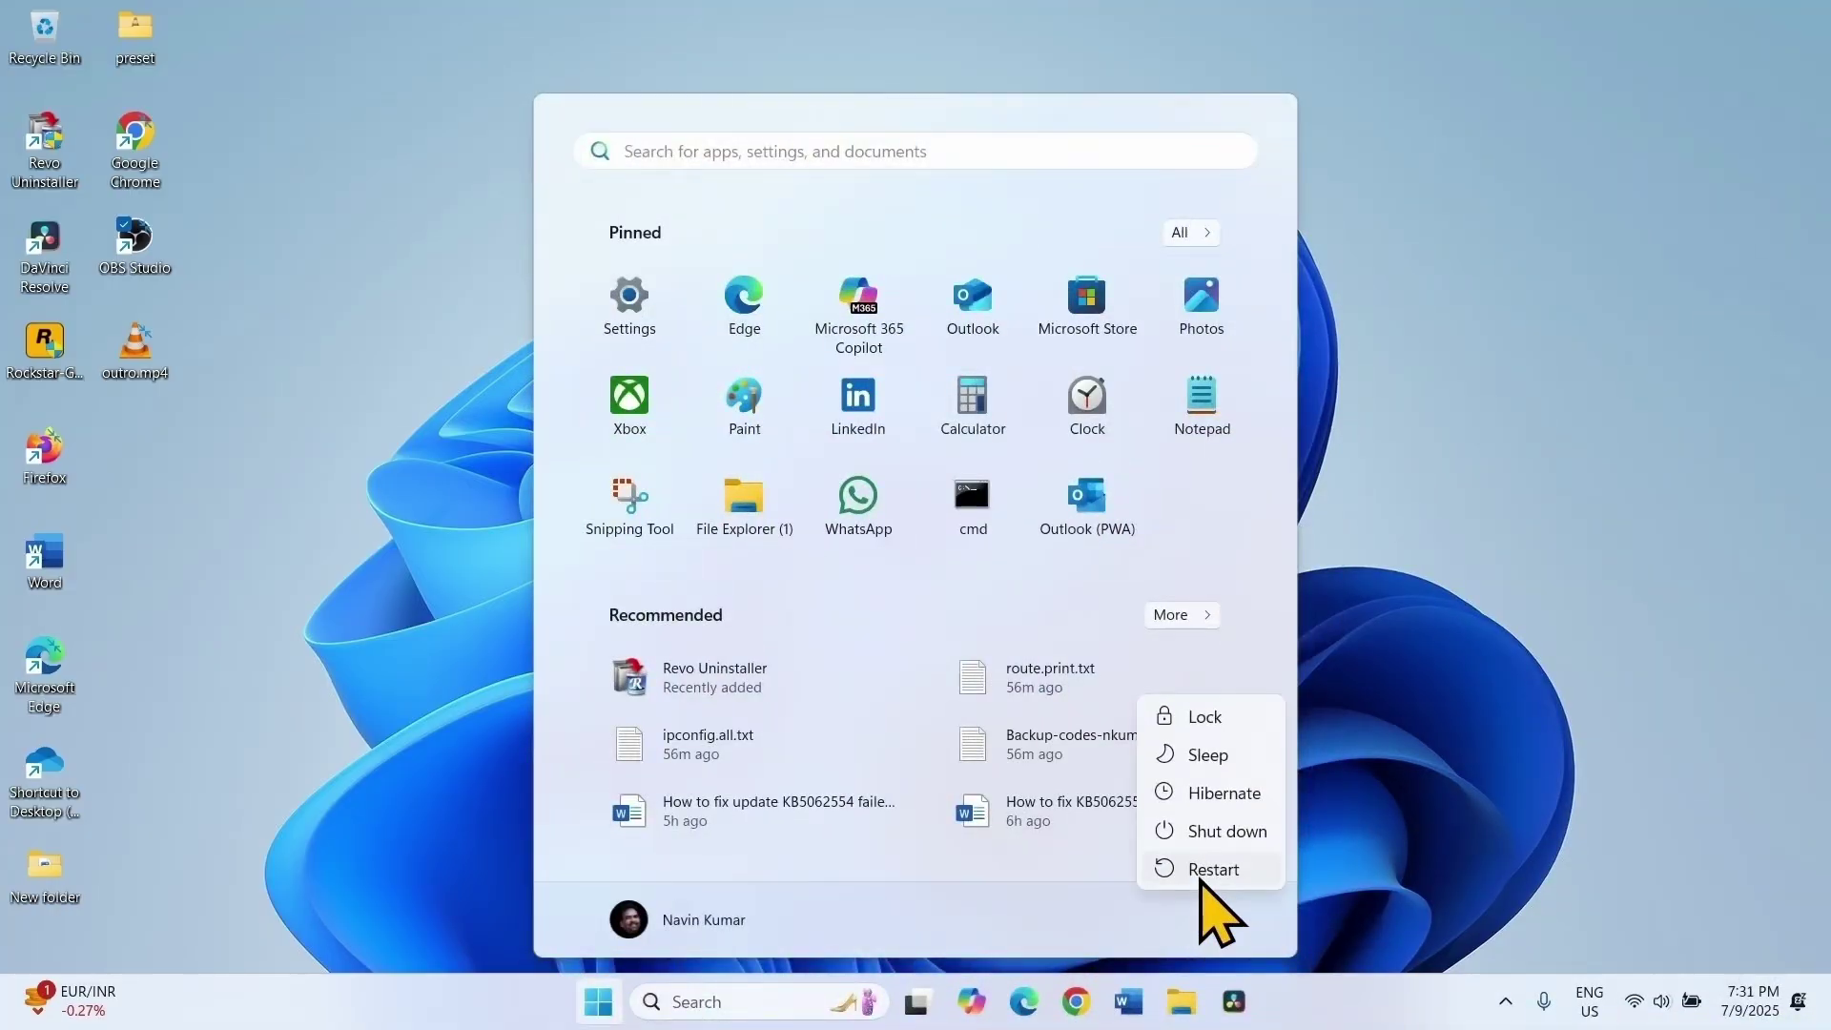
left_click(1442, 783)
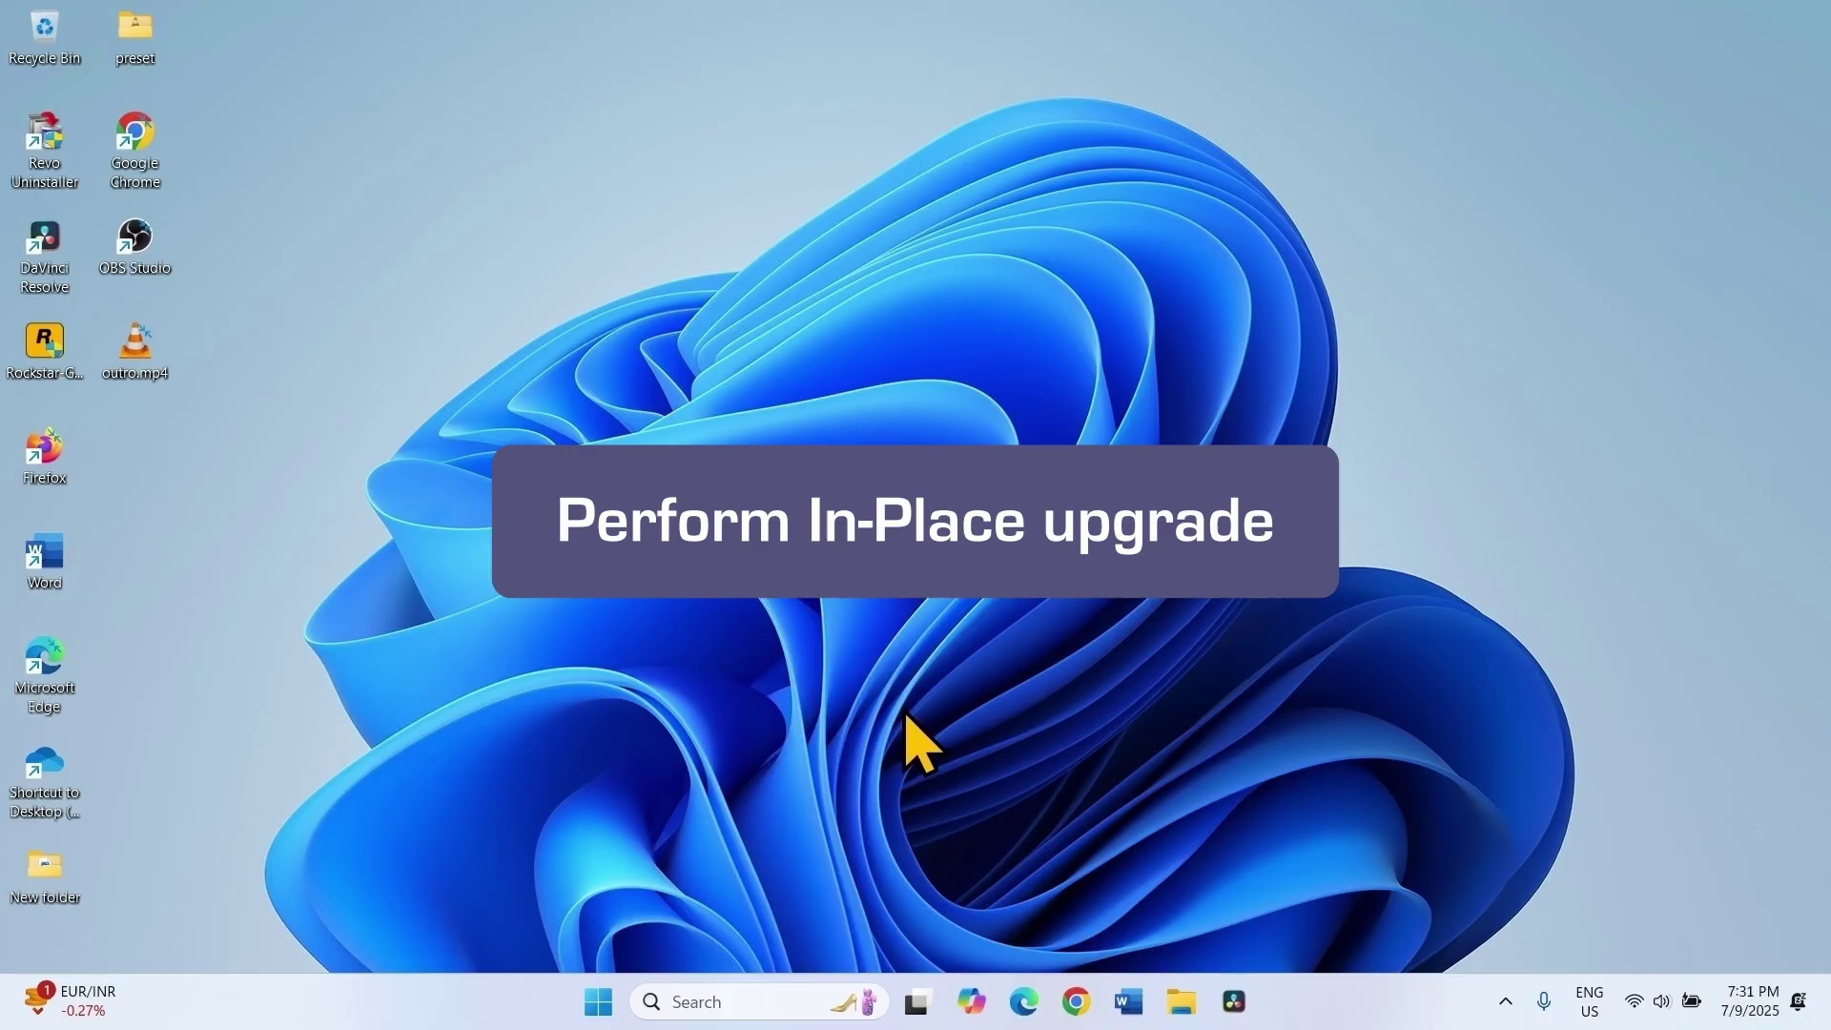
- Open Chrome maximized and search 'windows 11 download' to reach Microsoft's Download Windows 11 page
left_click(1079, 1006)
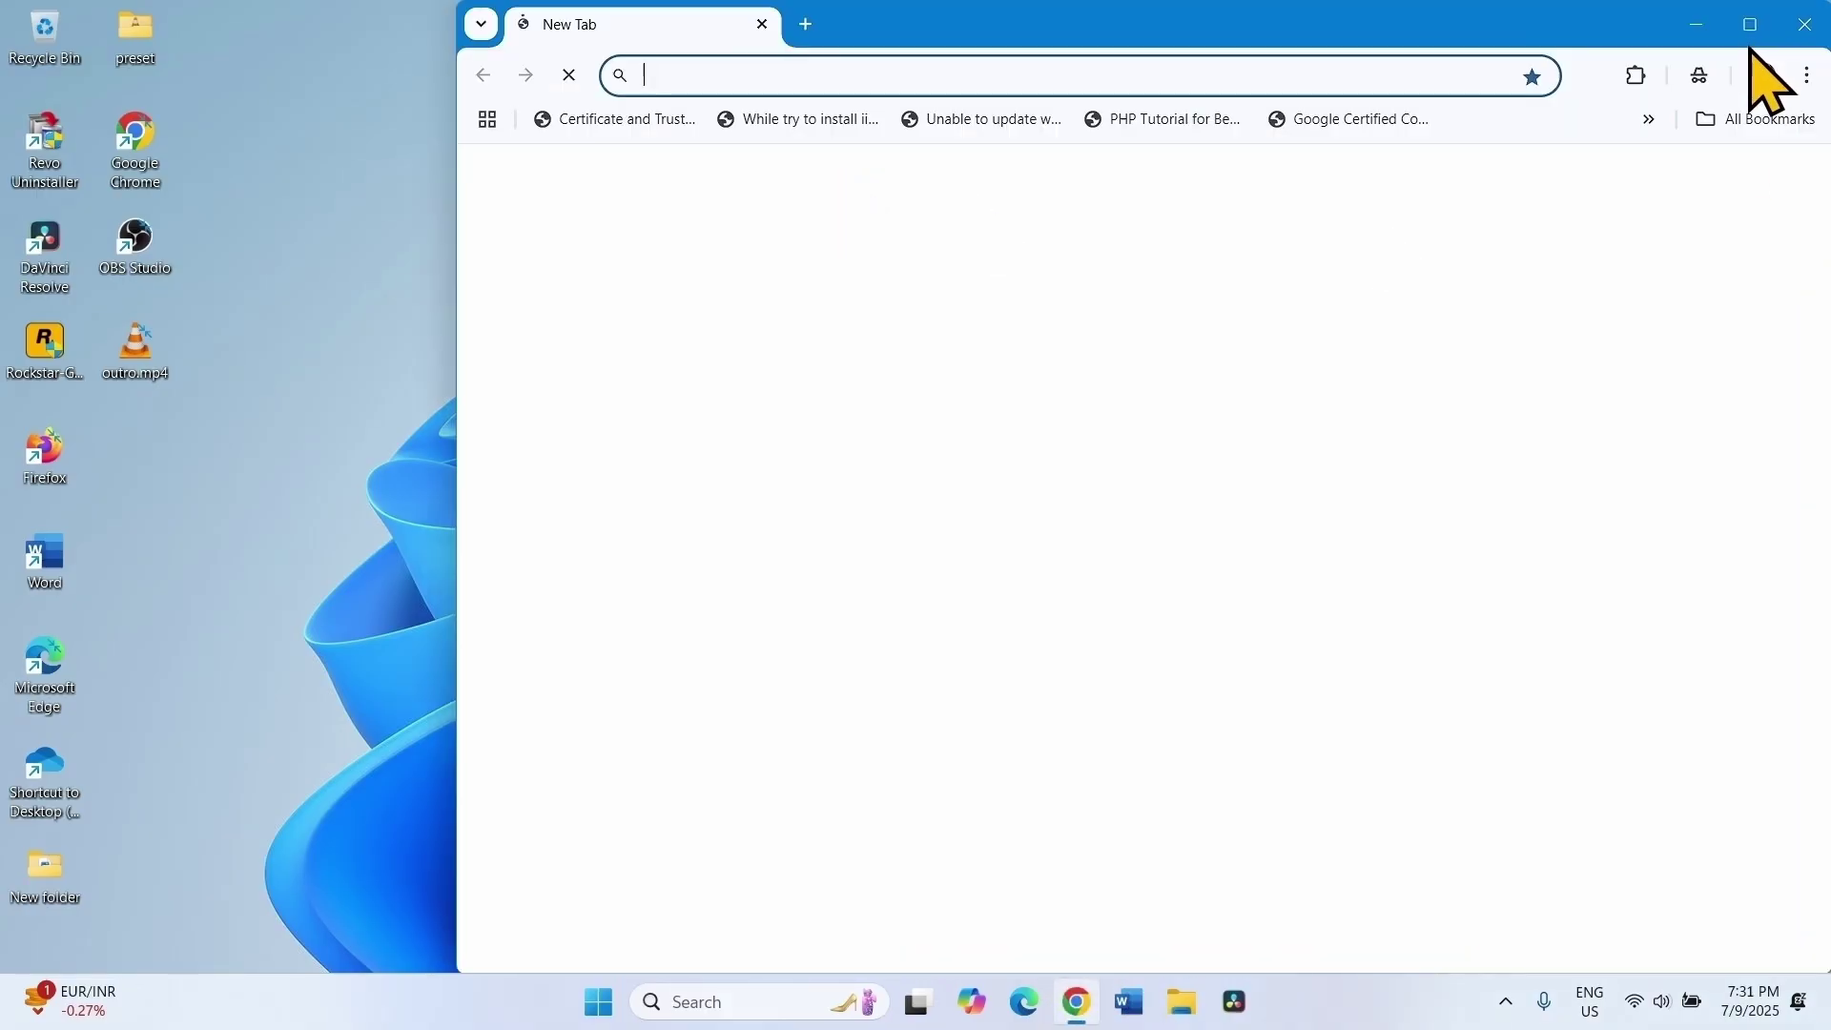
left_click(1751, 38)
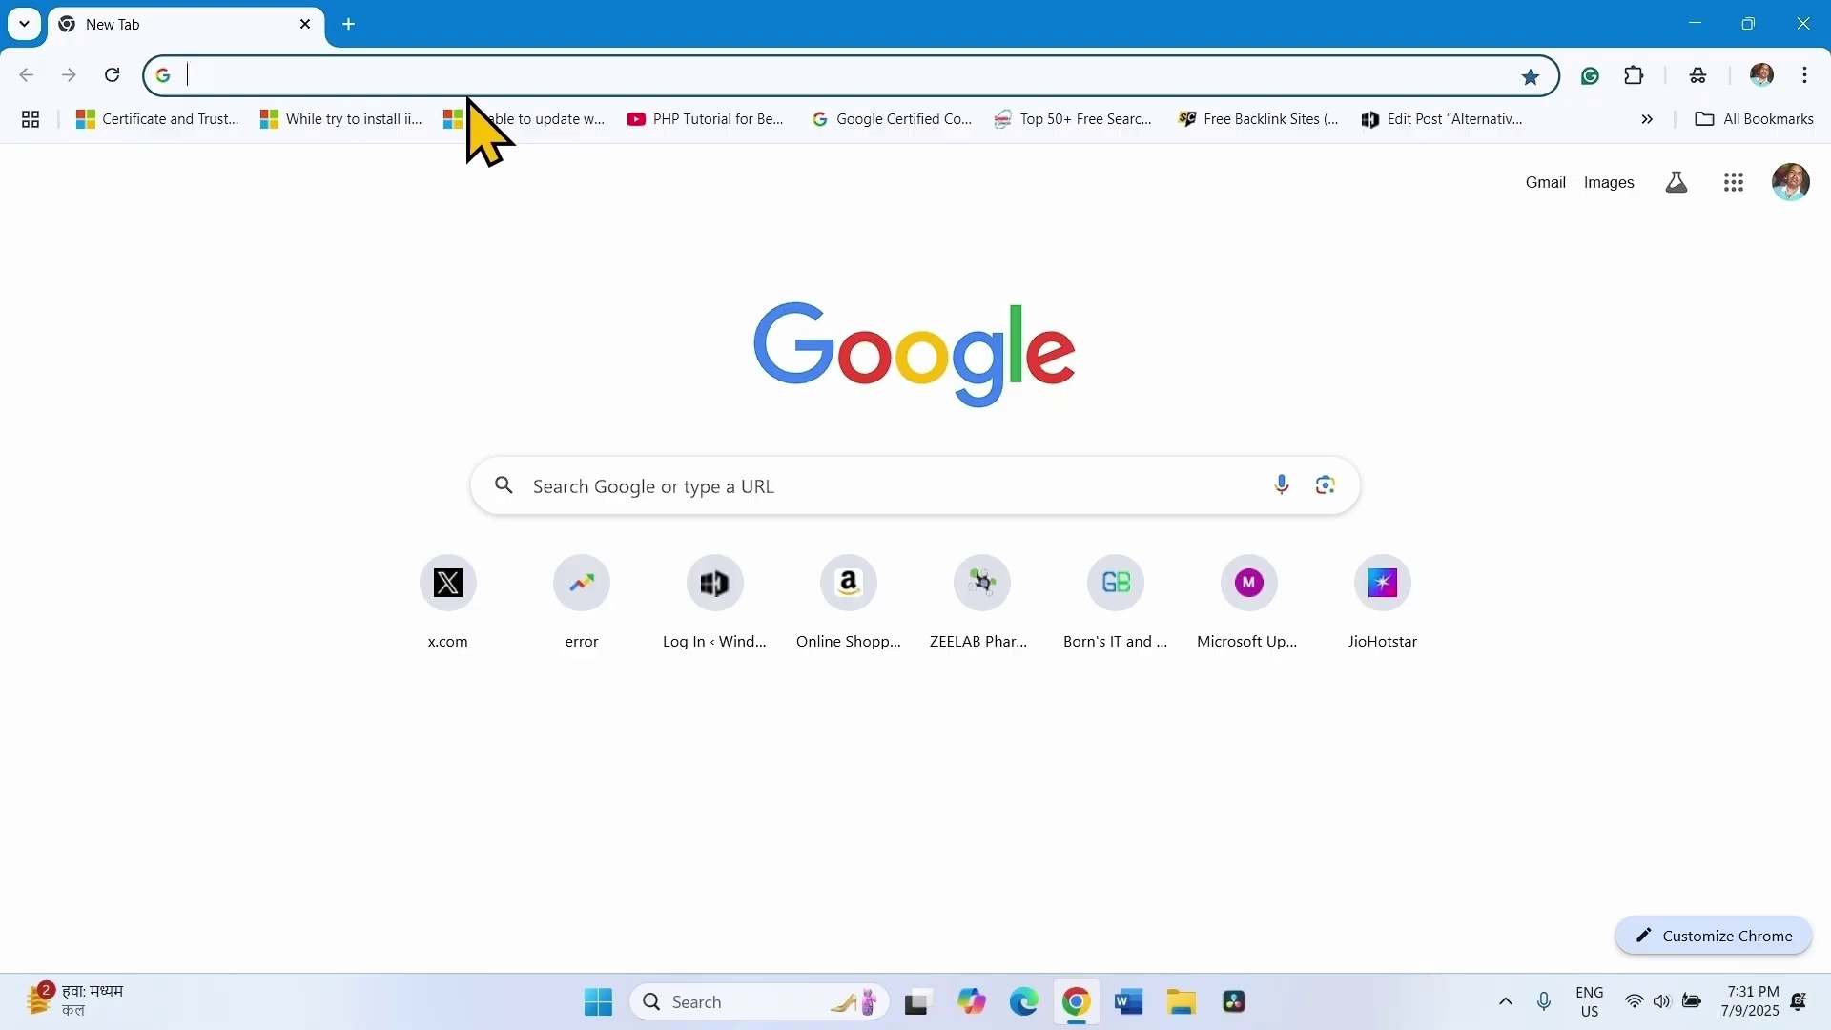
type("windows 11")
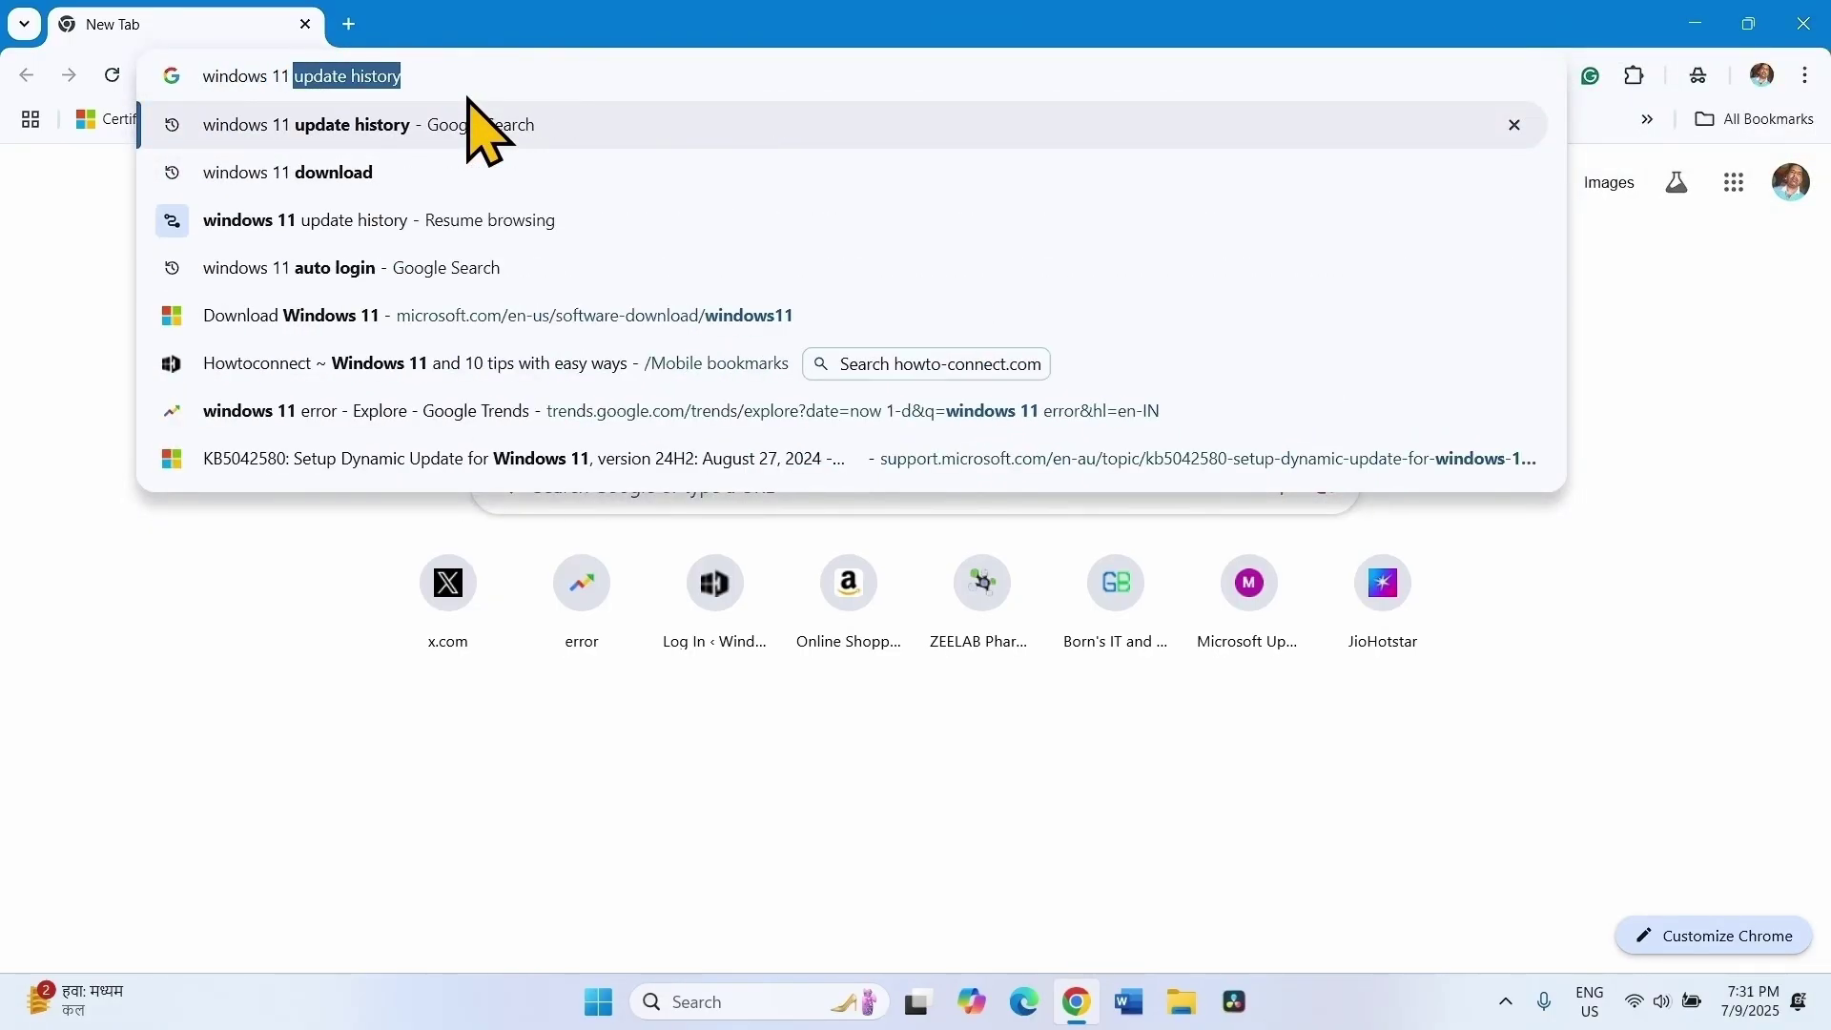
type(" download")
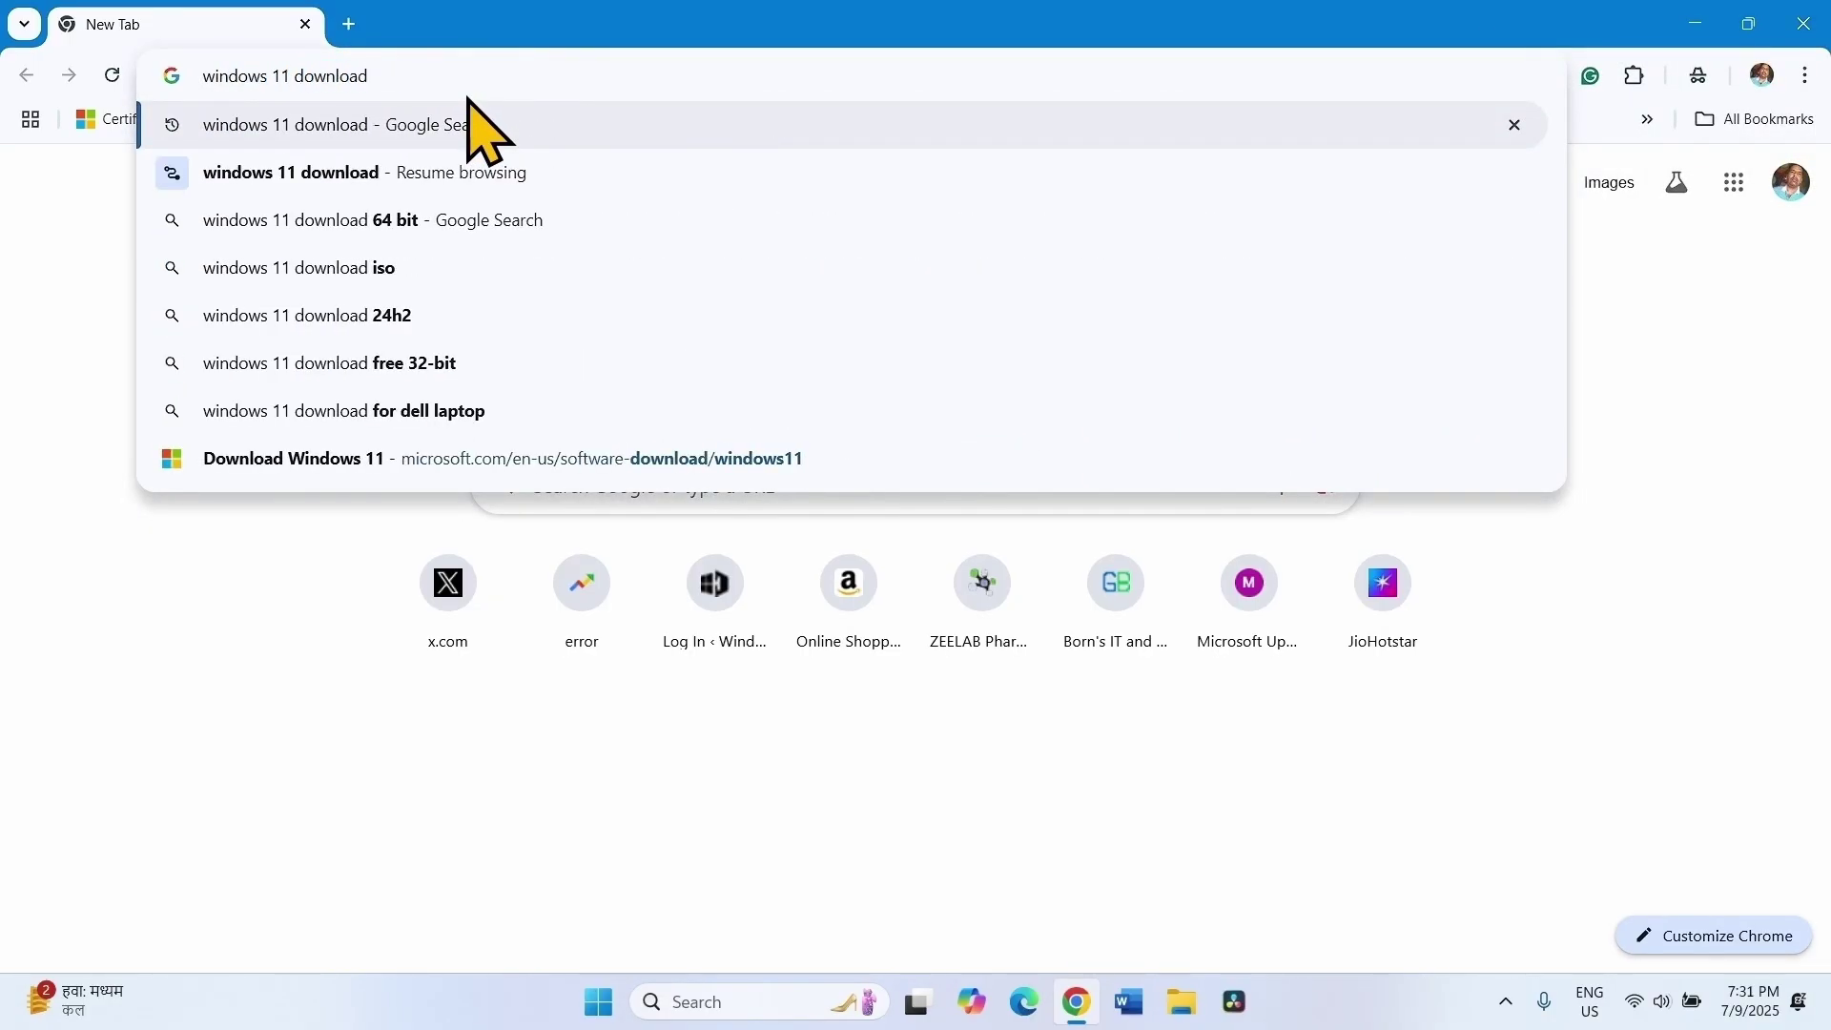
left_click(472, 128)
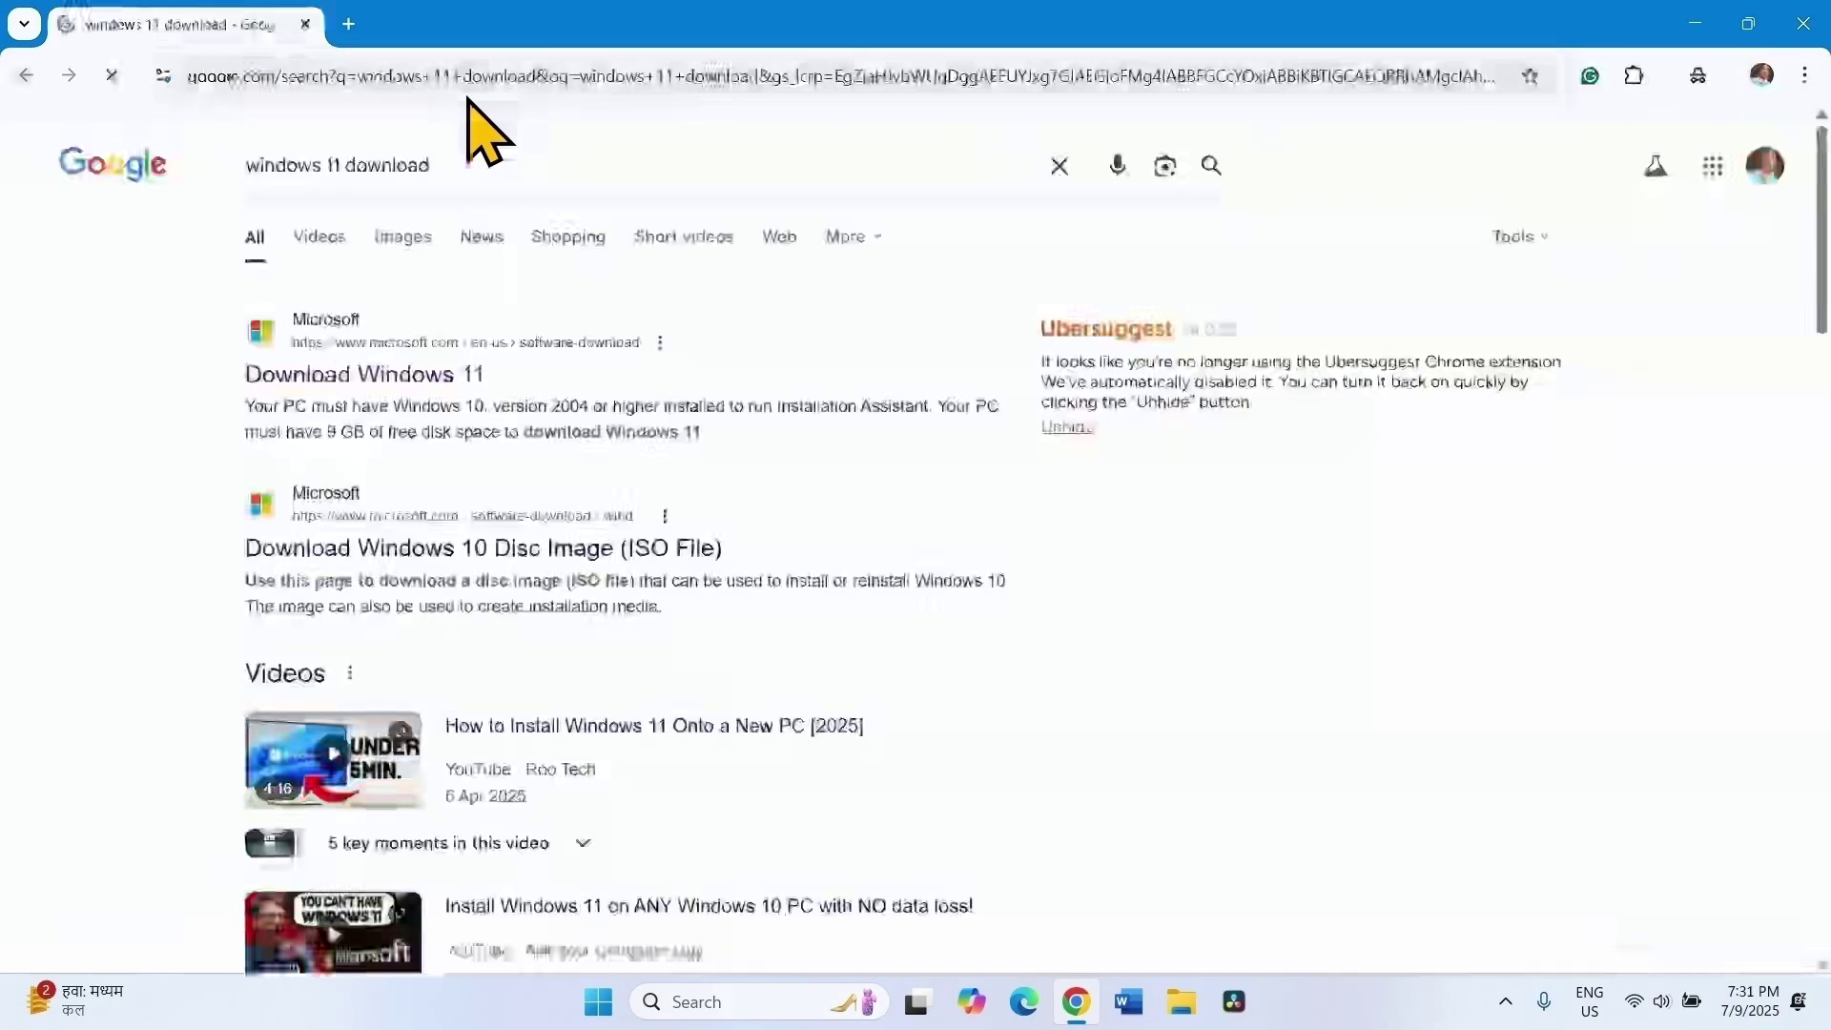
left_click(374, 377)
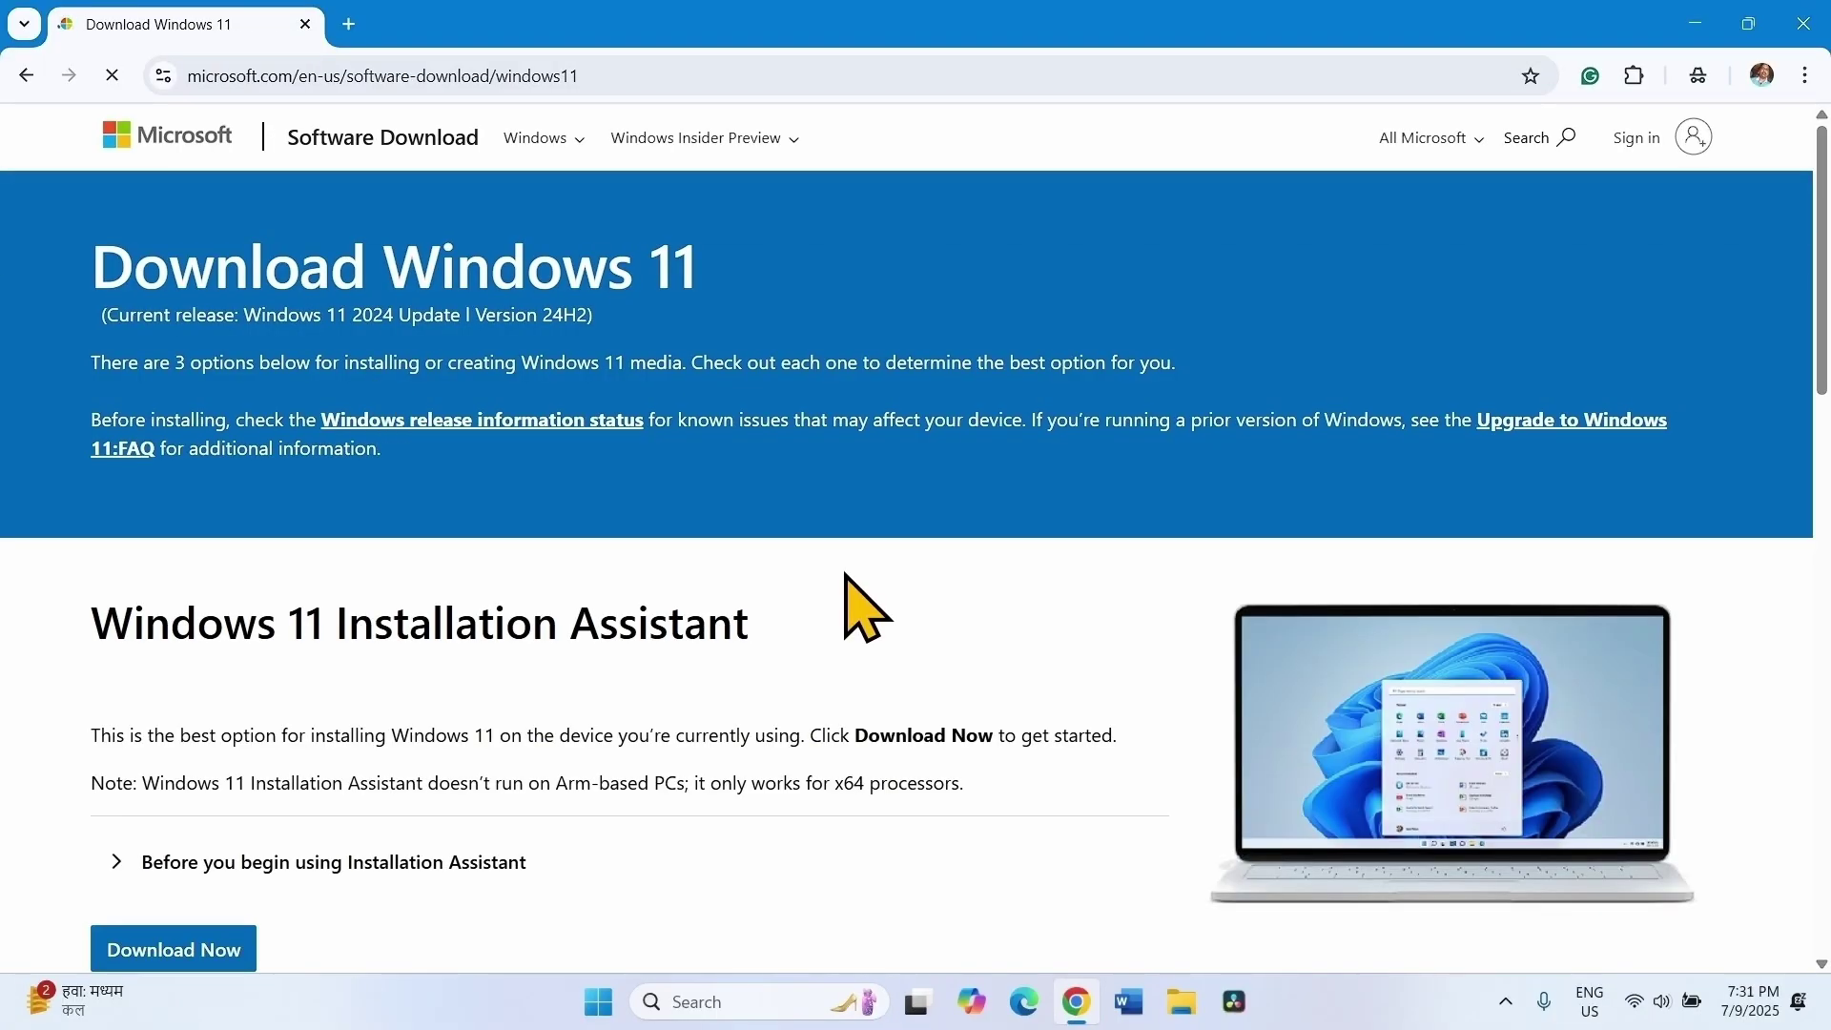
- Under Windows 11 Disk Image, select 'Windows 11 (multi-edition ISO for x64 devices)' and confirm it
scroll(839, 601, "down", 4)
scroll(848, 606, "down", 6)
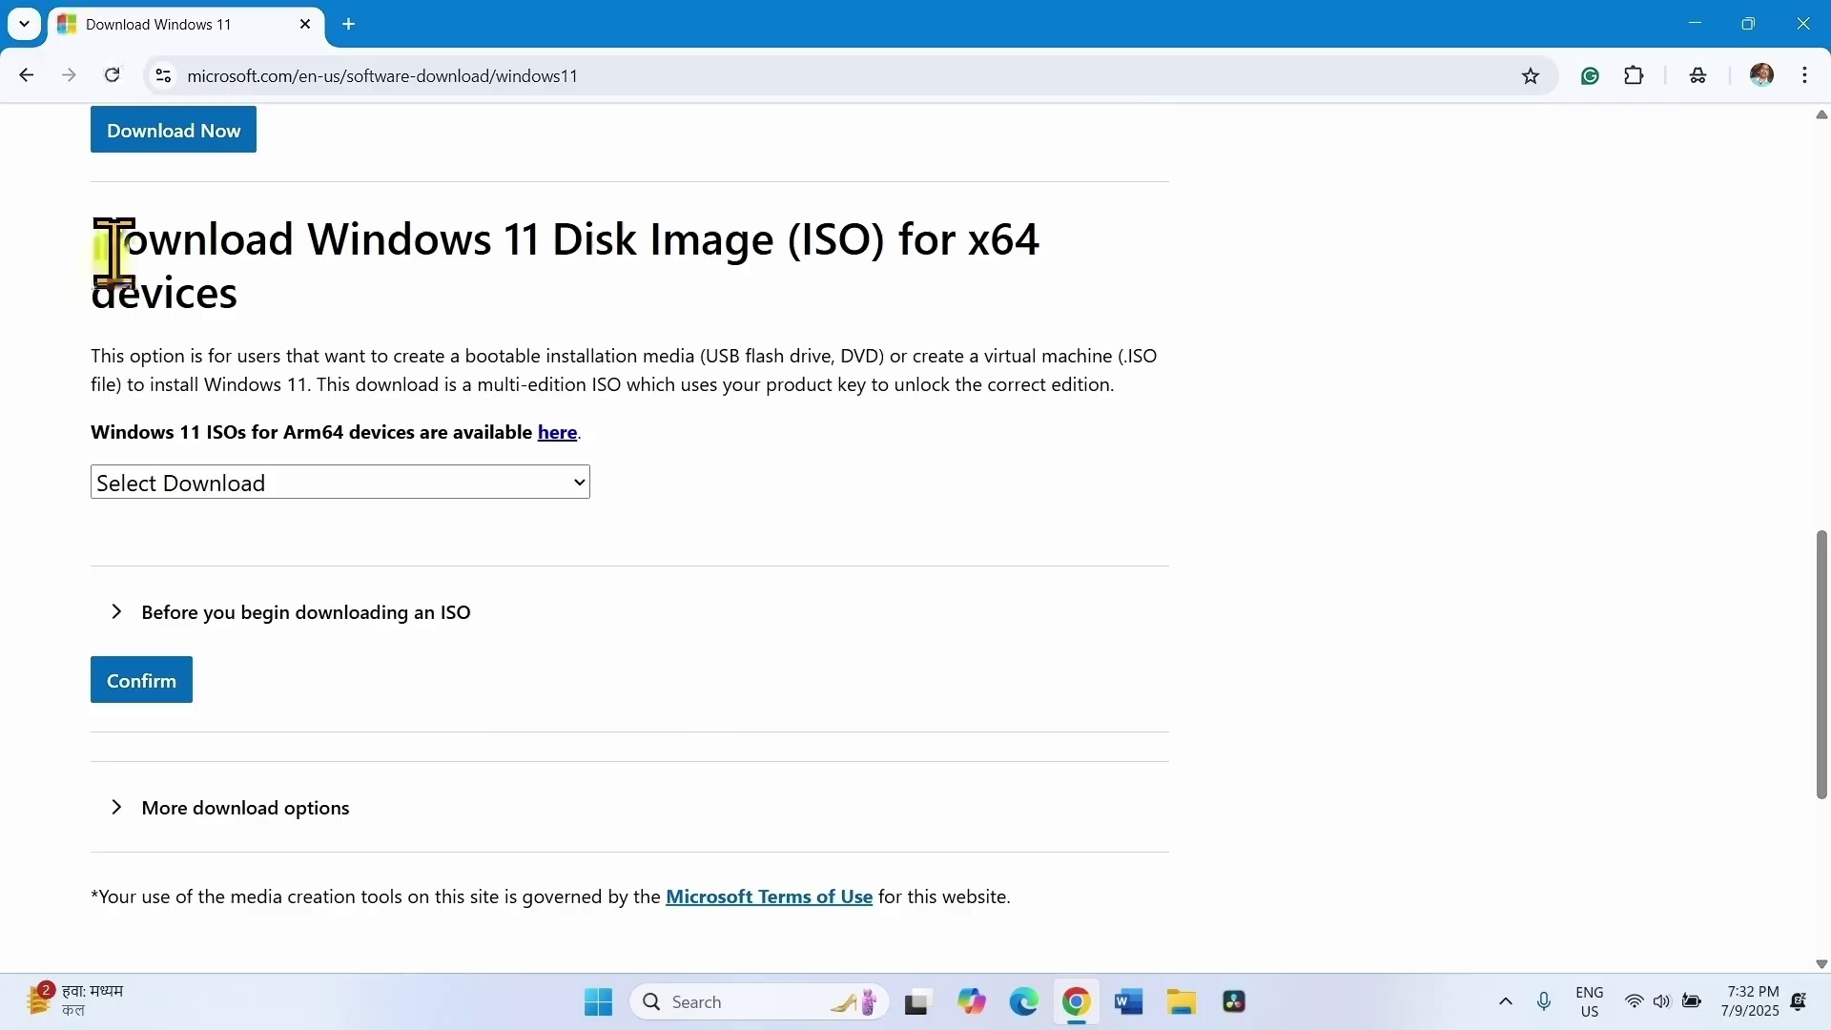
left_click_drag(93, 246, 322, 303)
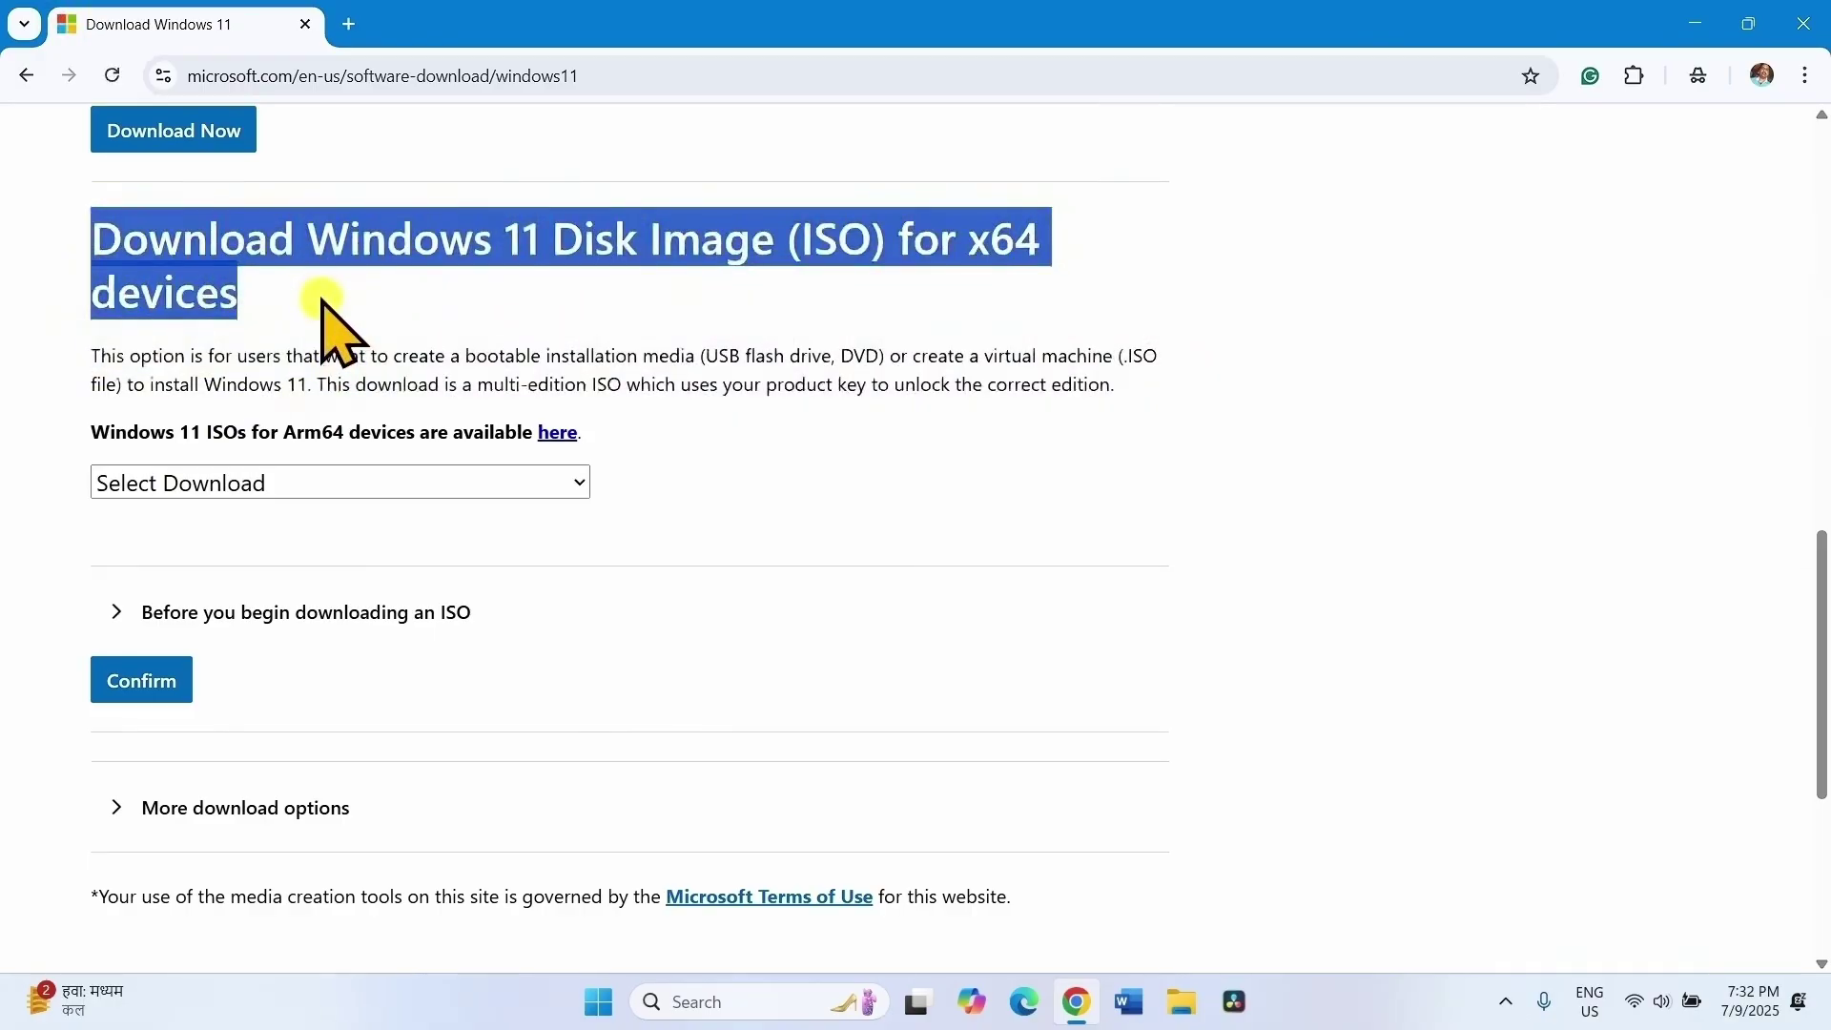
left_click(161, 490)
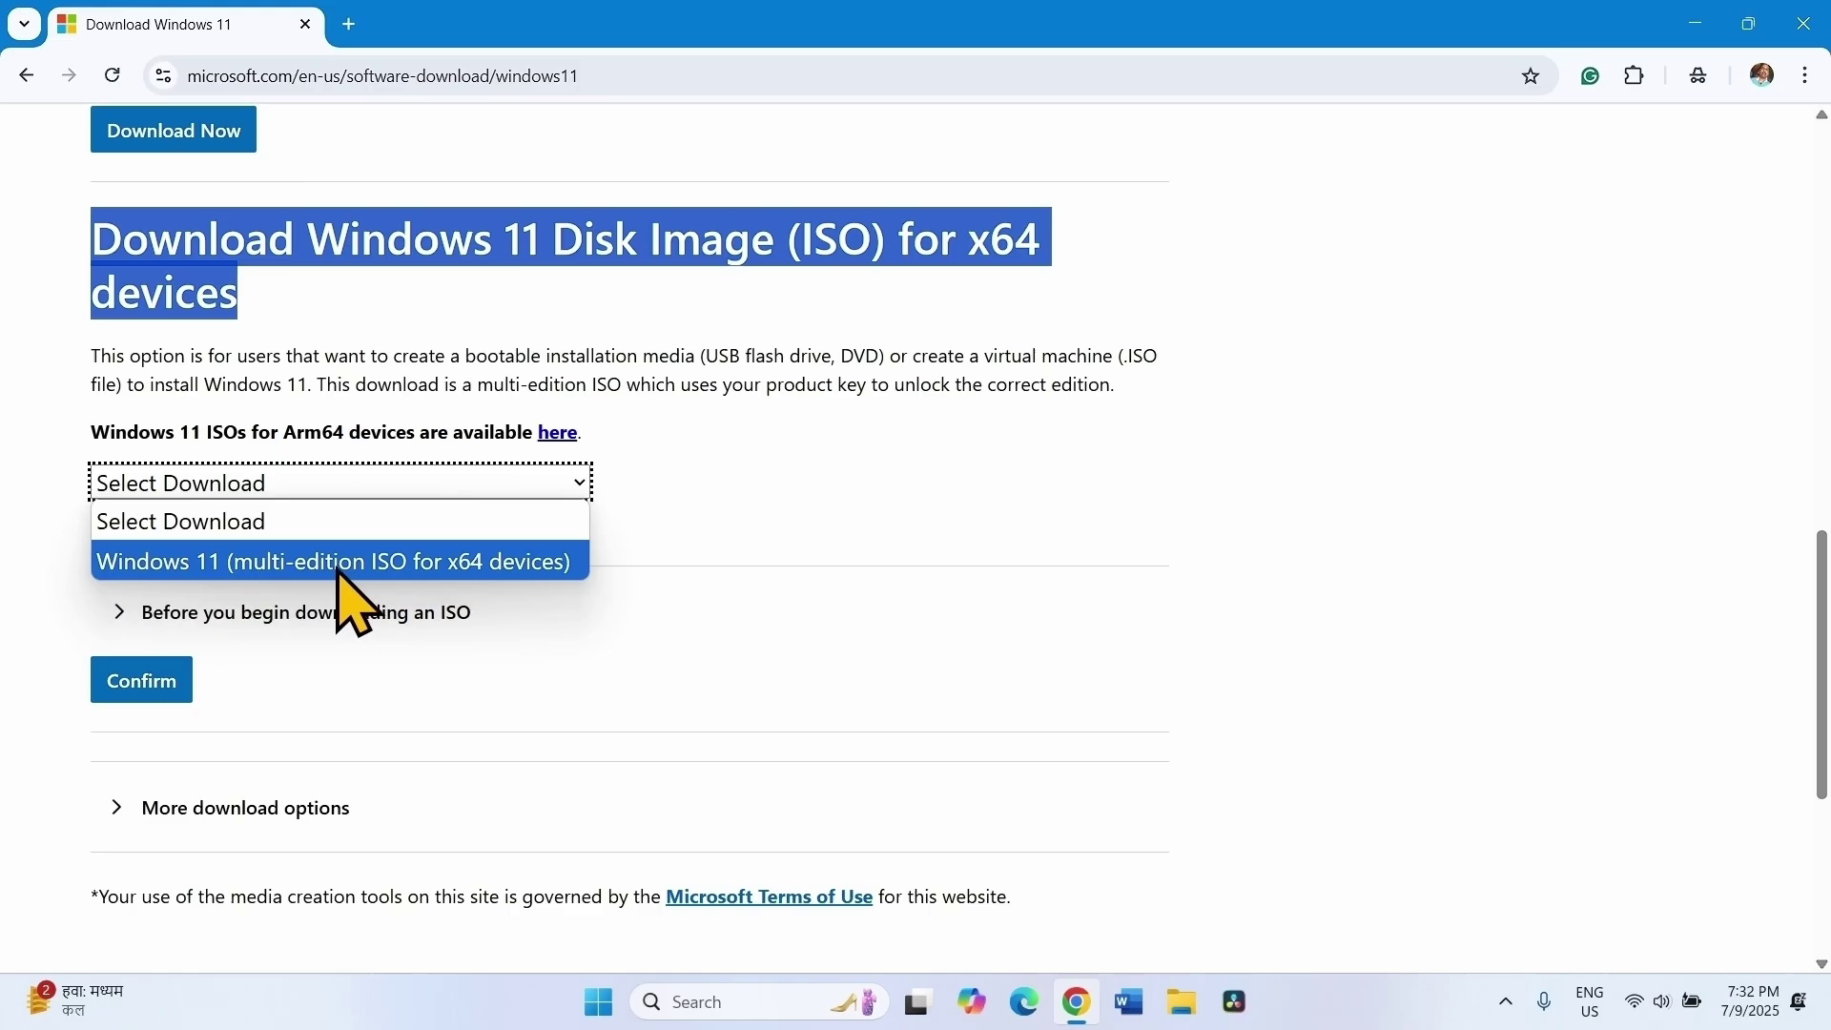
left_click(563, 562)
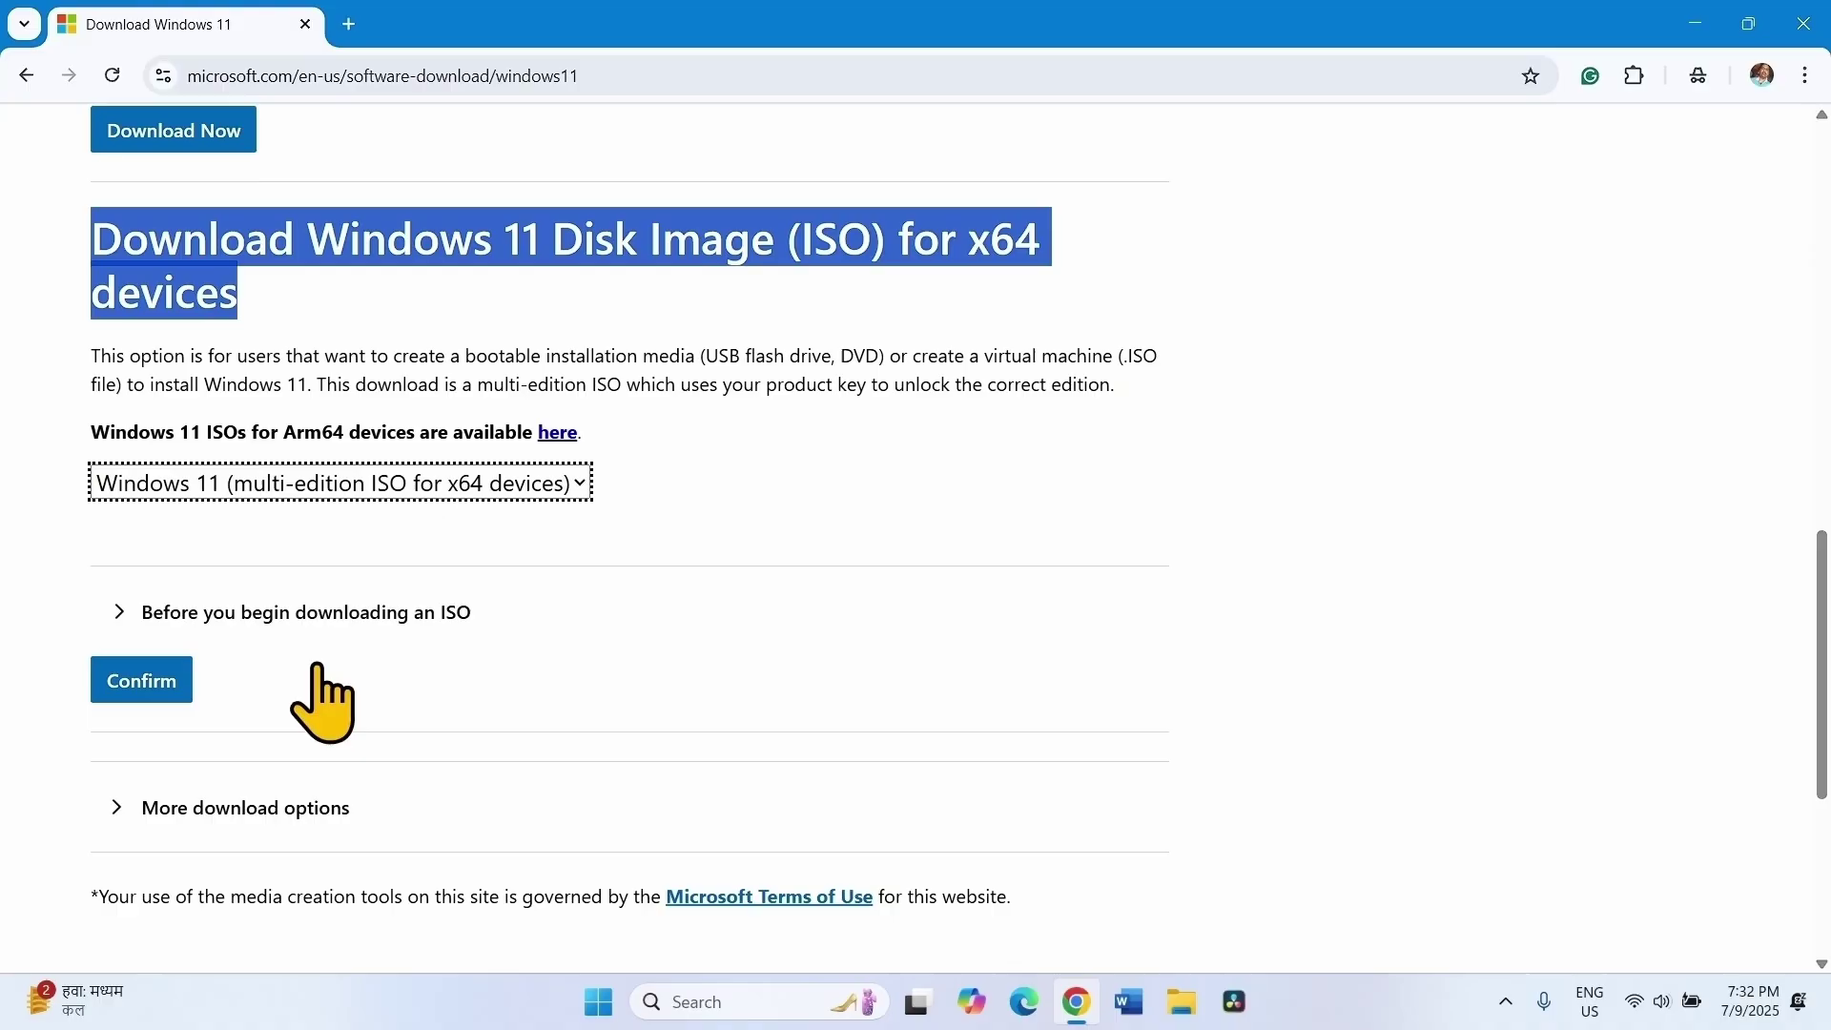
left_click(141, 682)
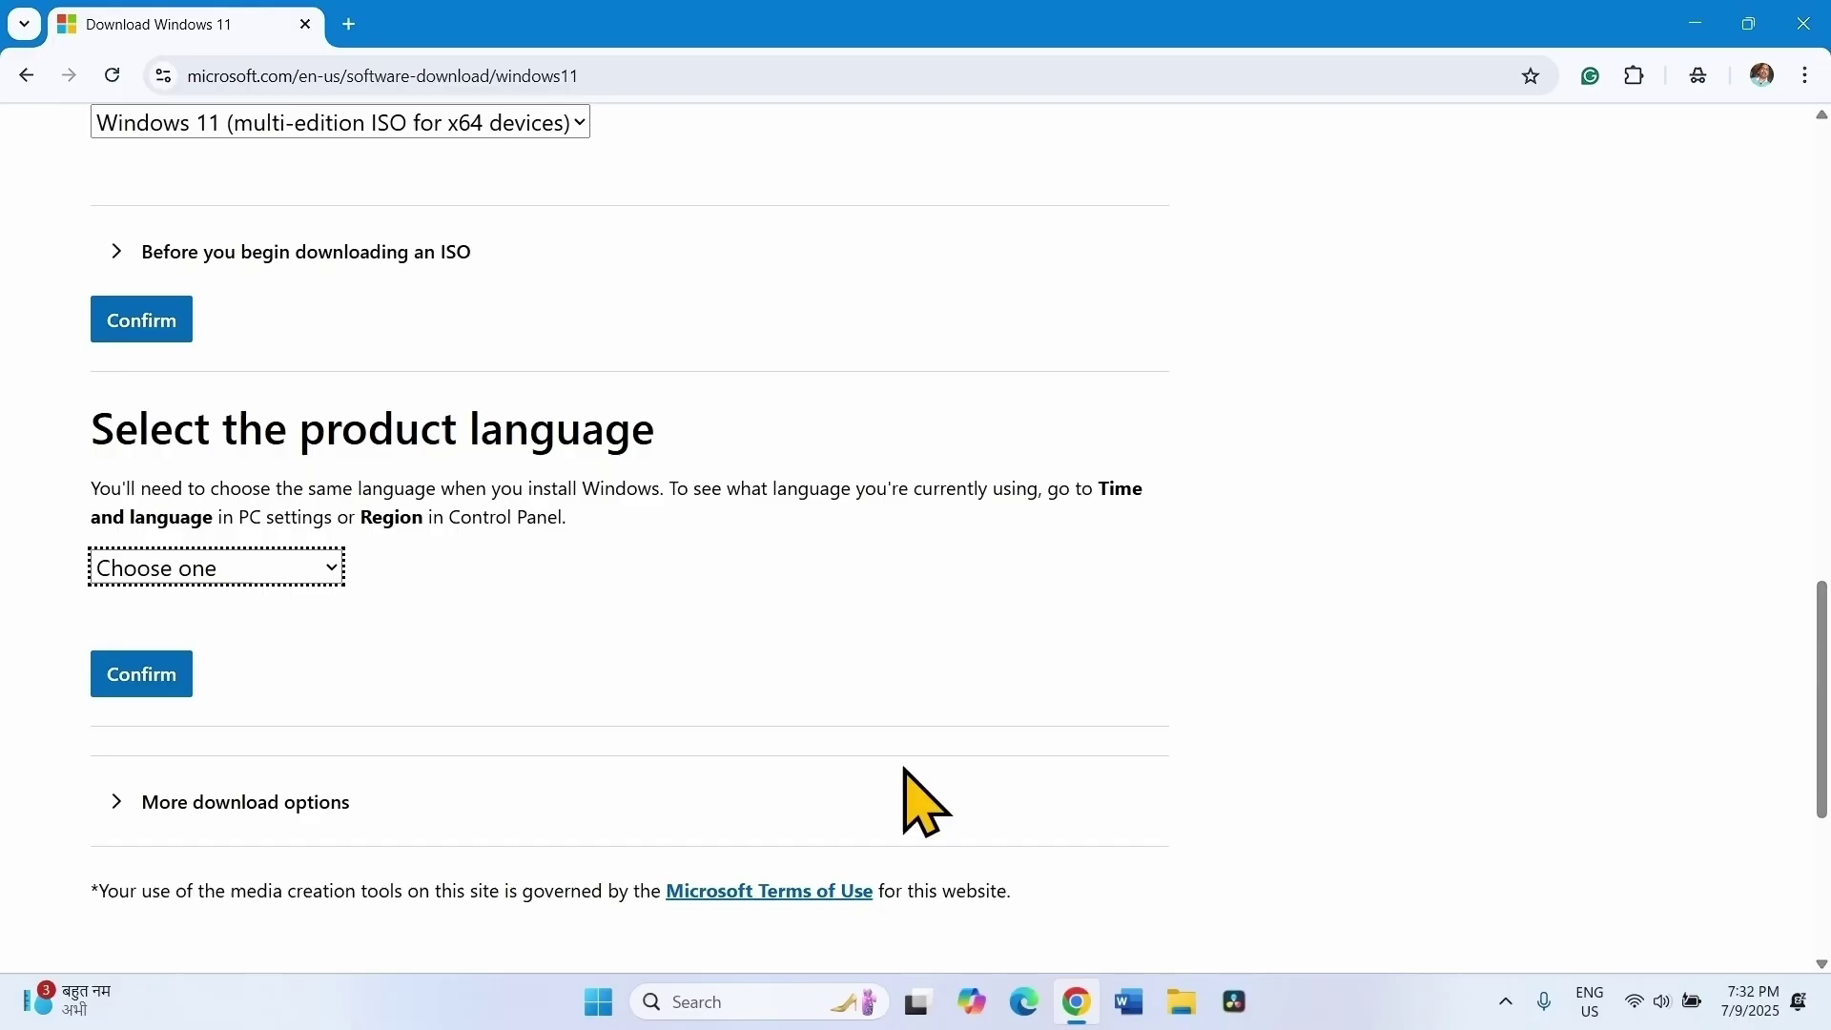
left_click(599, 1002)
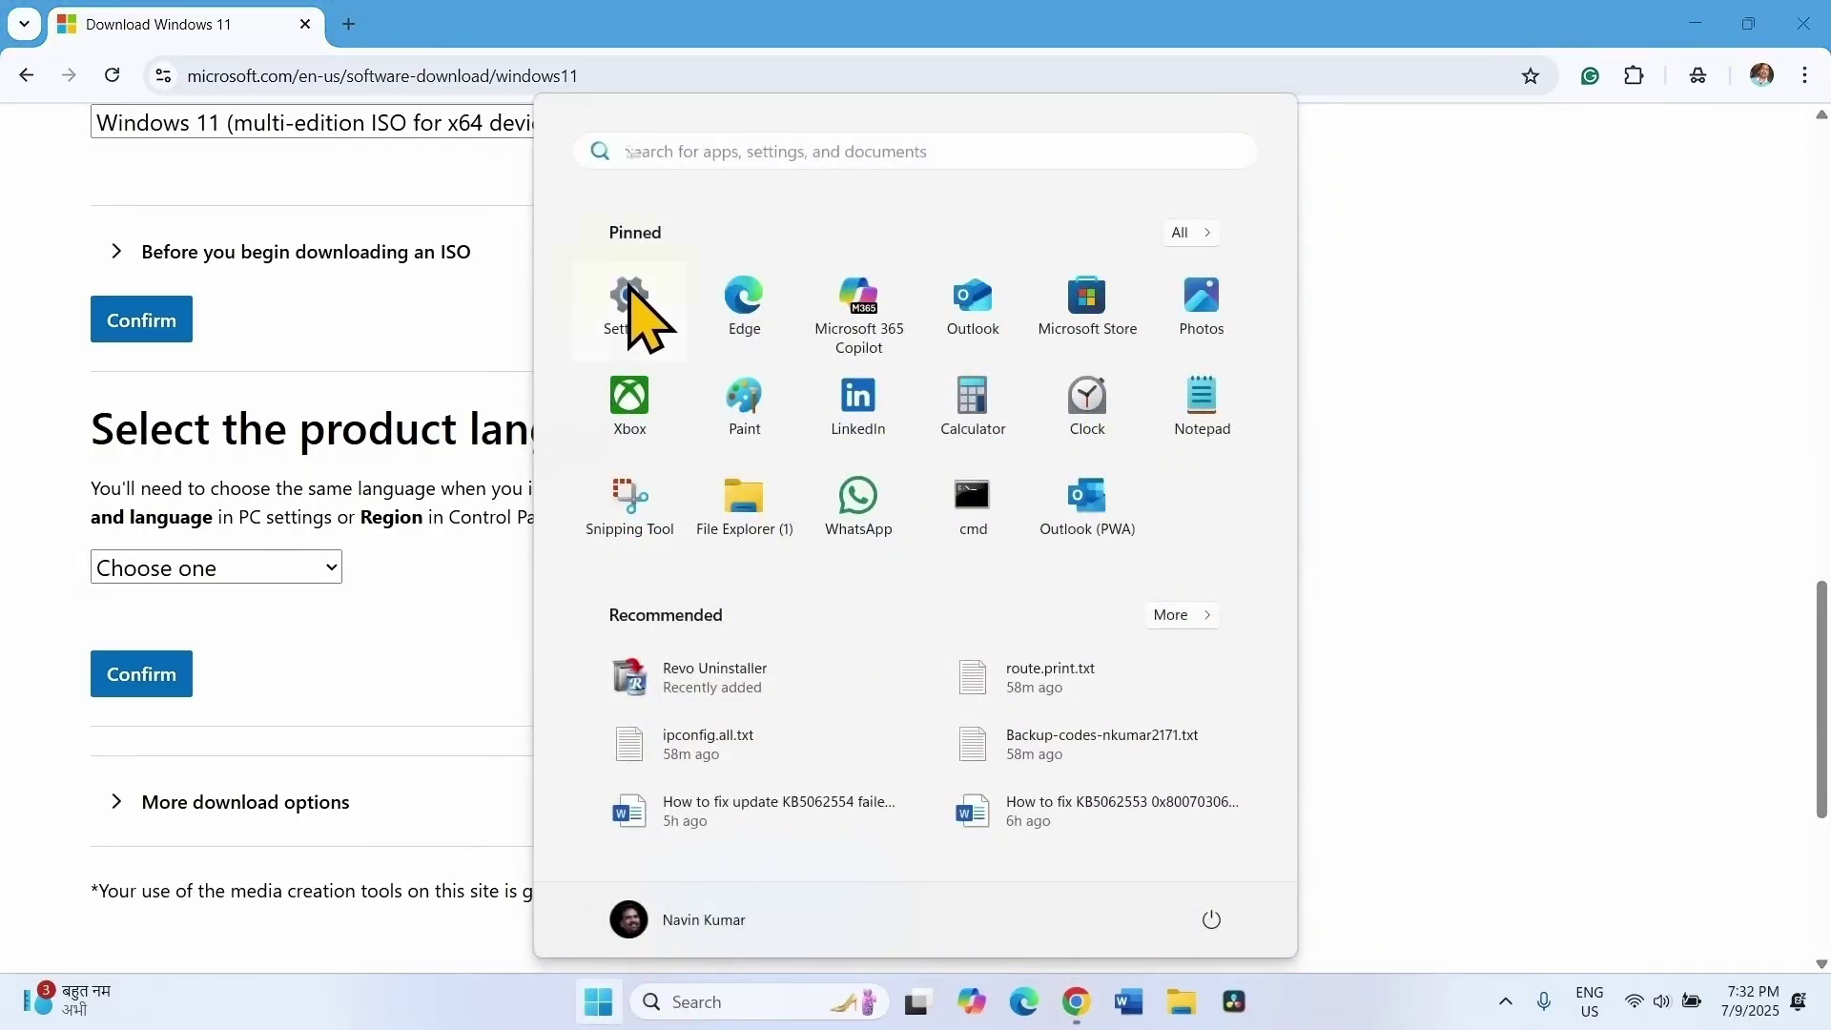
left_click(629, 305)
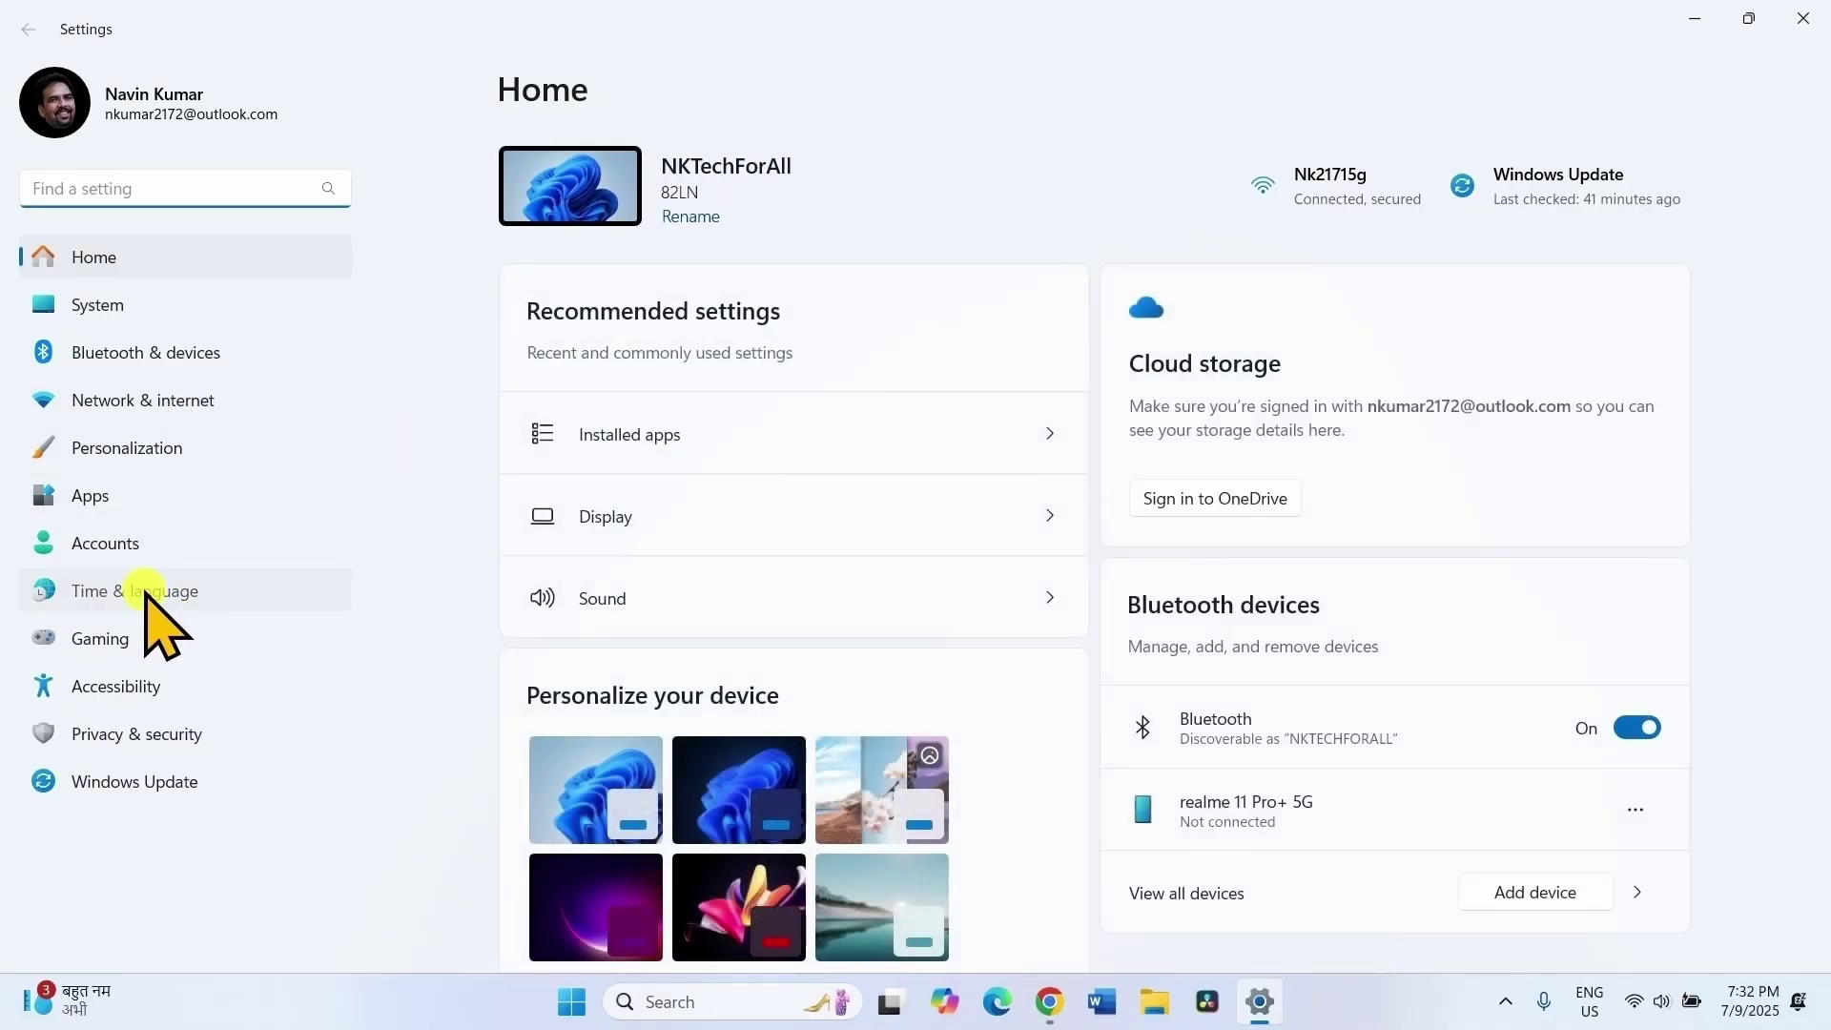
left_click(145, 589)
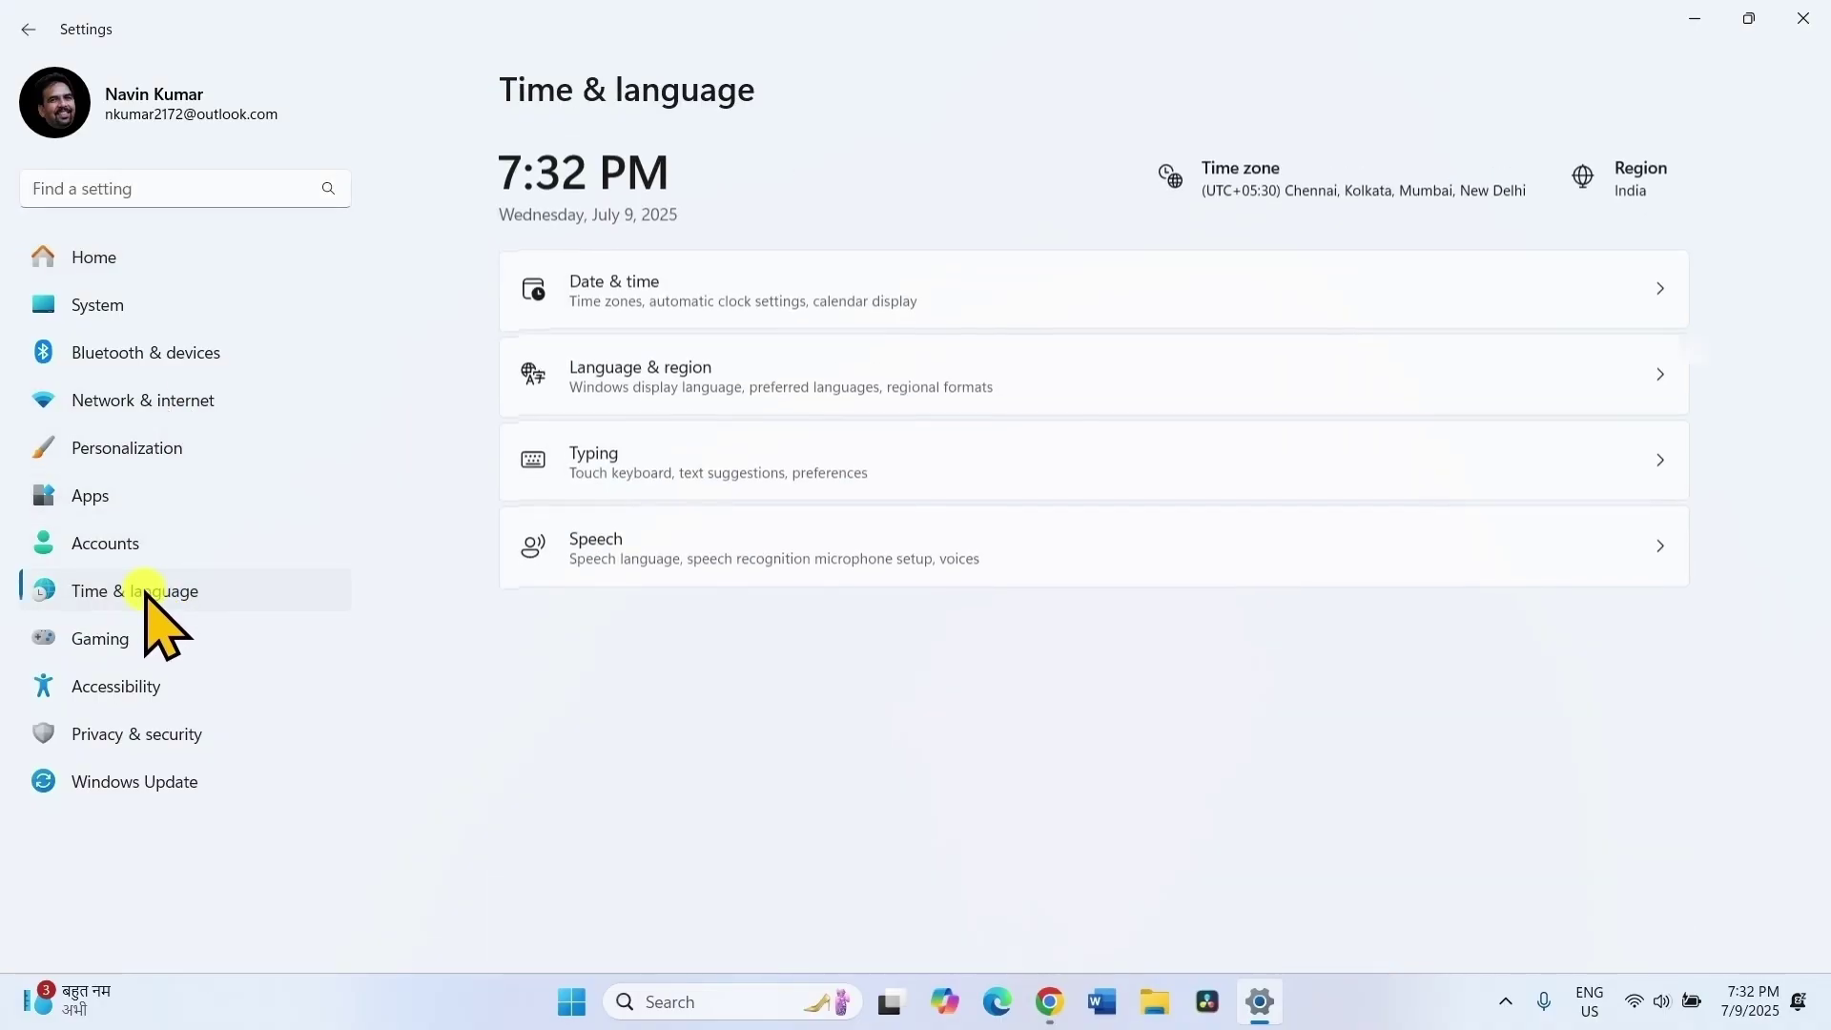
left_click(744, 398)
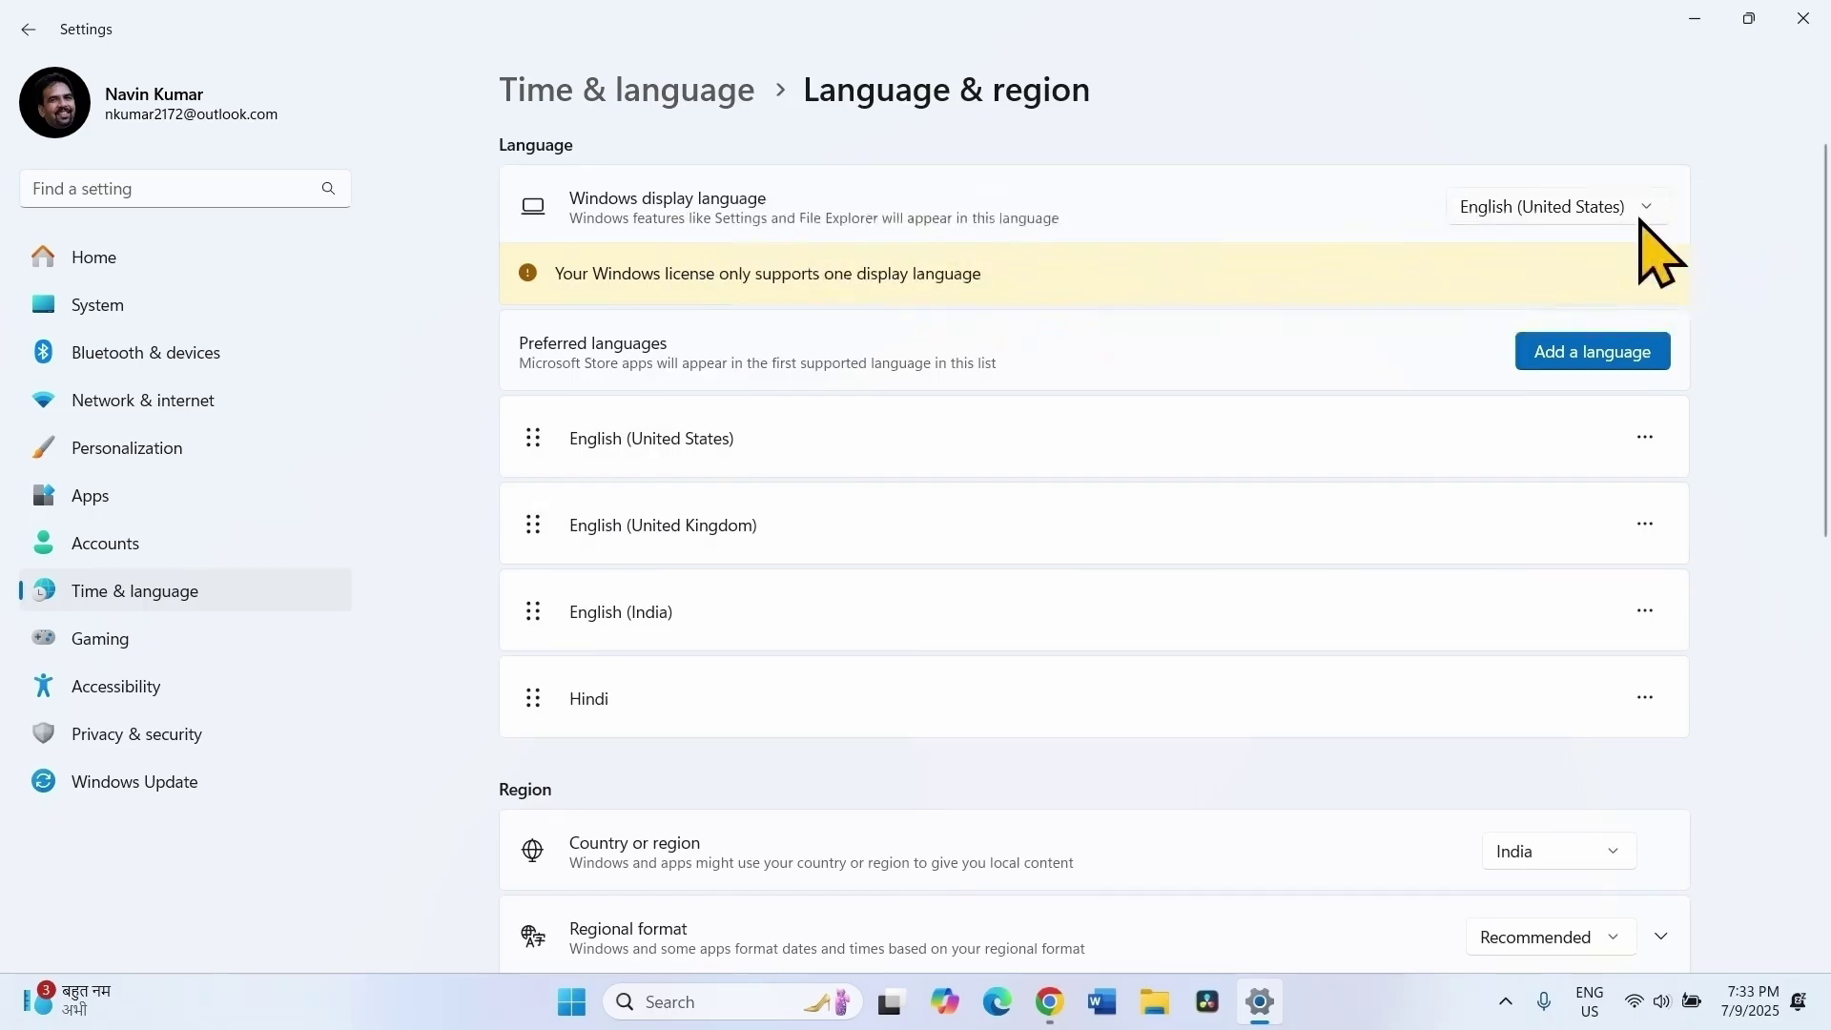
left_click(1805, 20)
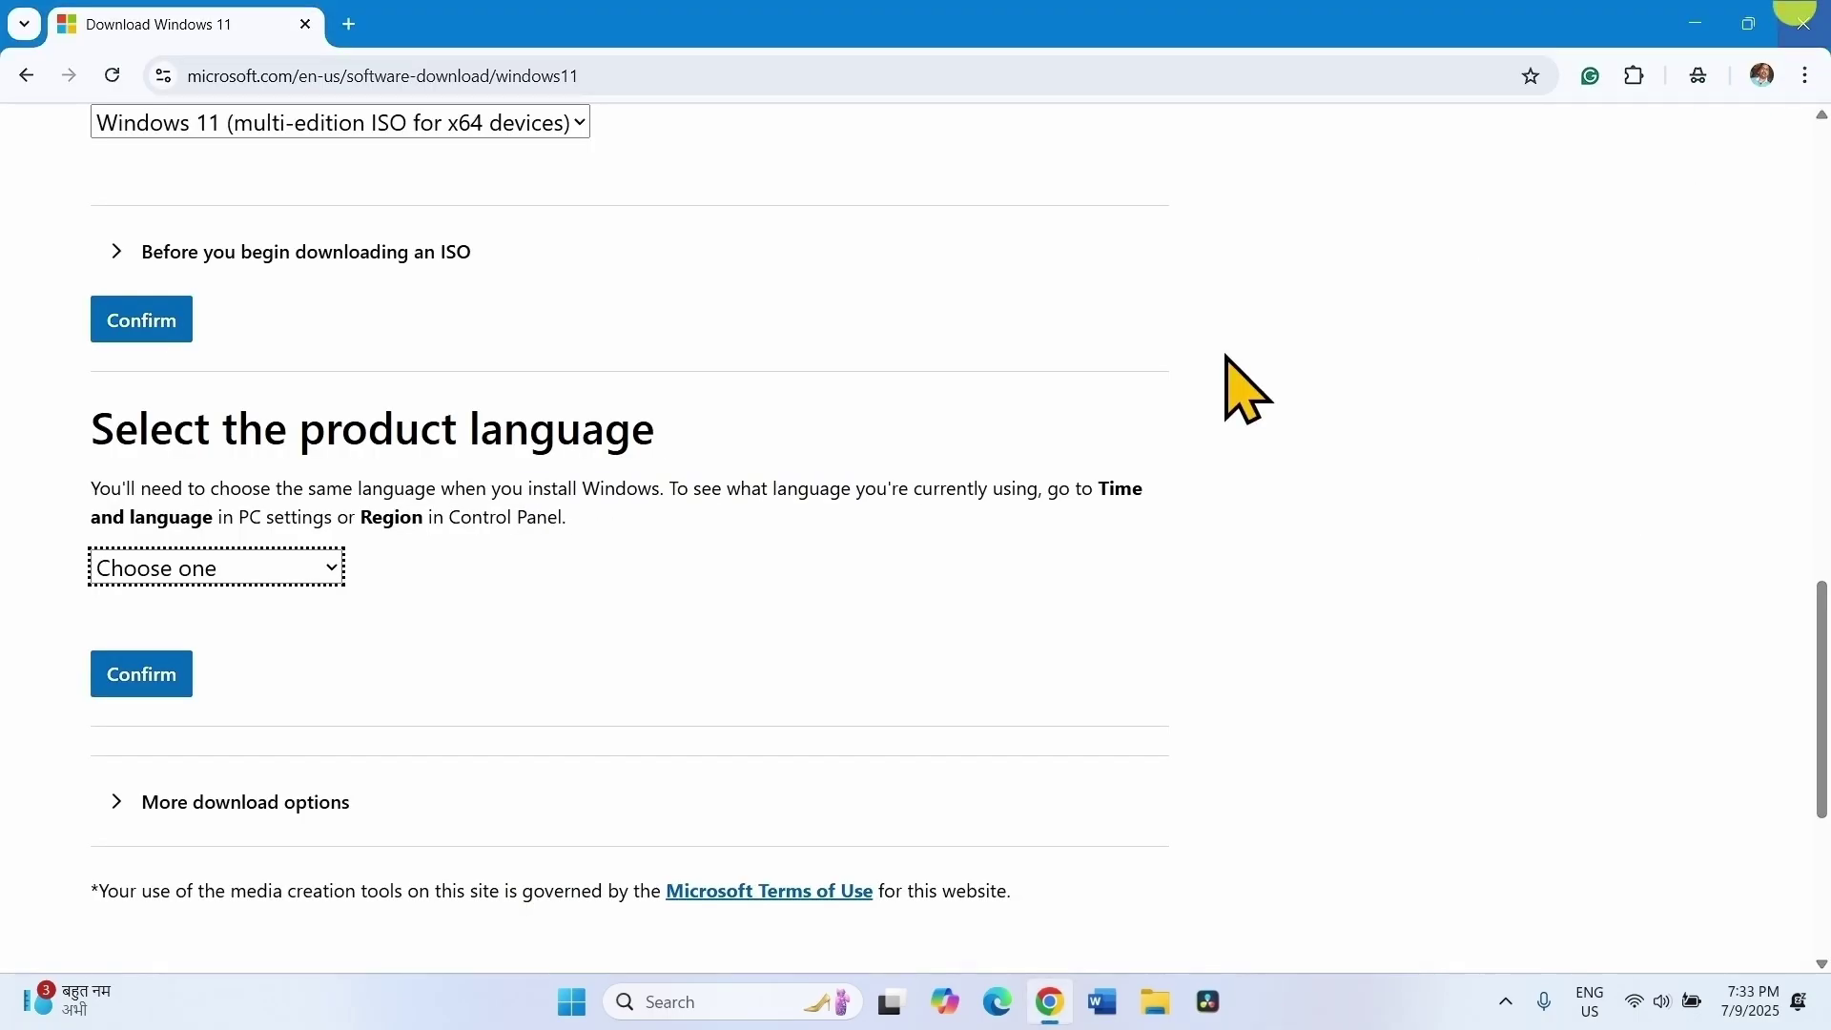
- Confirm English (United States) as the product language and start the 64-bit Windows 11 ISO download
left_click(200, 572)
scroll(186, 458, "down", 1)
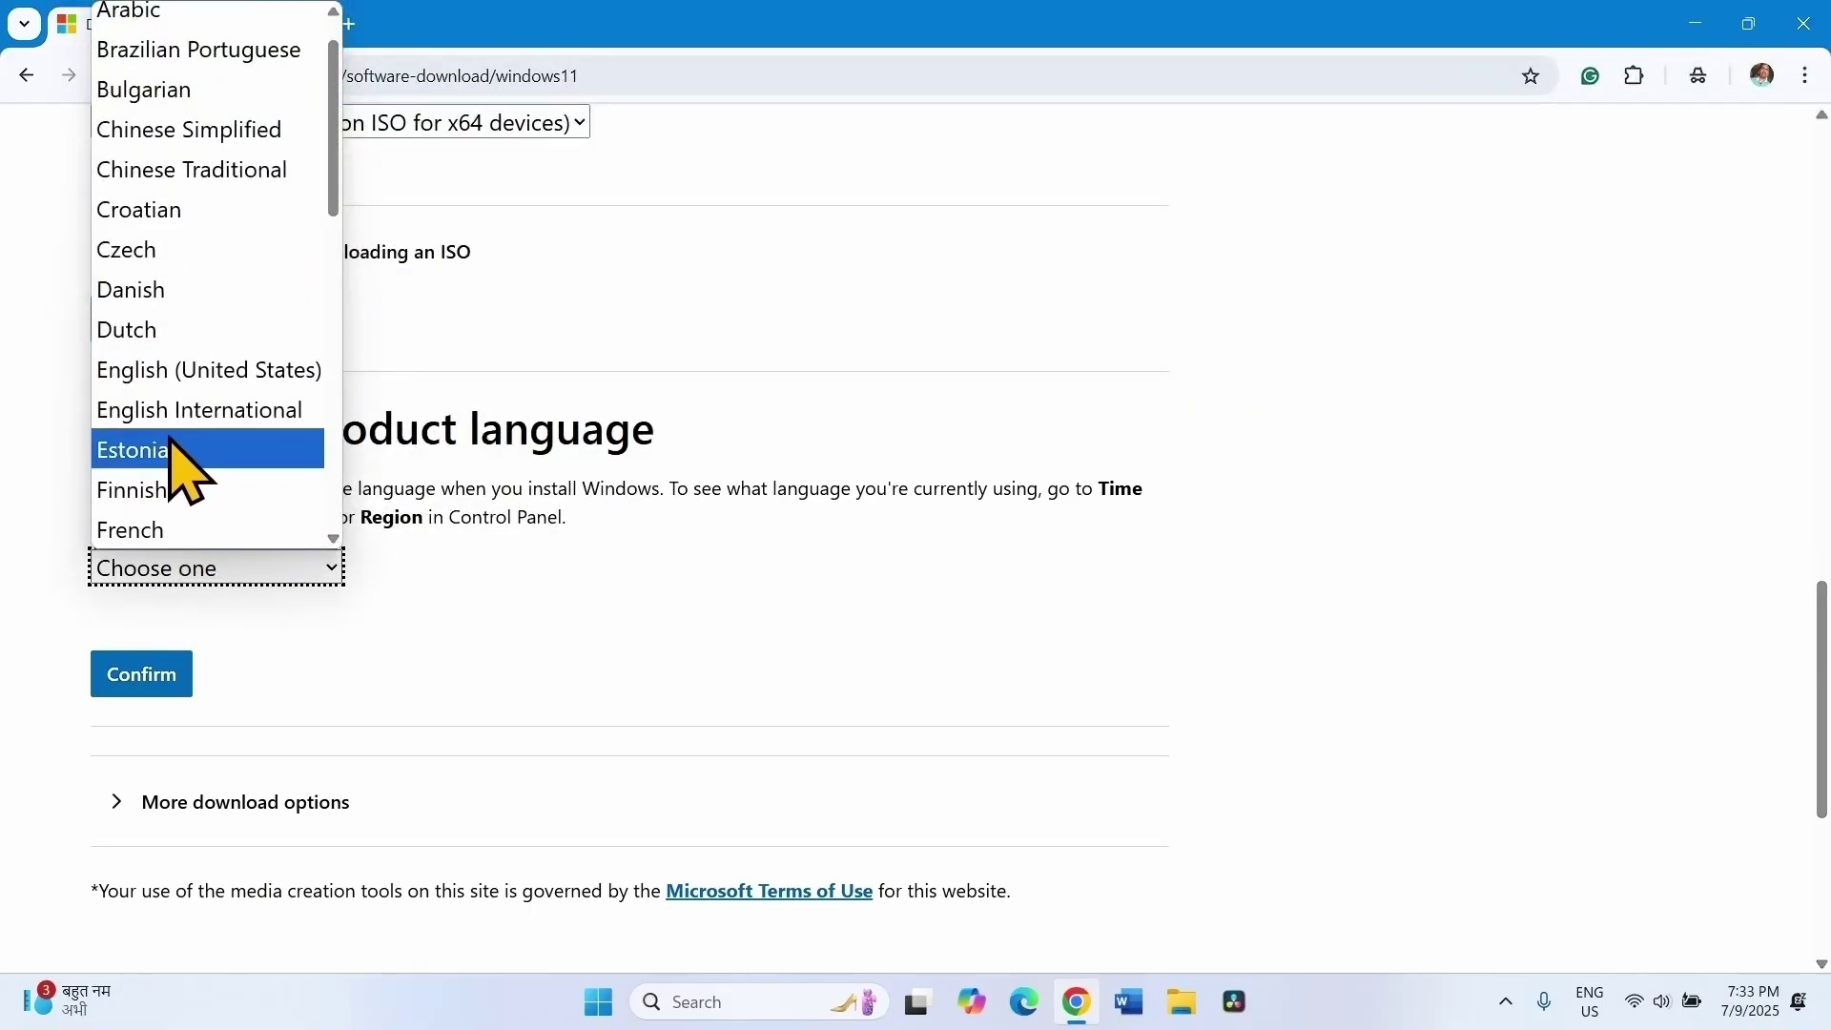
left_click(178, 372)
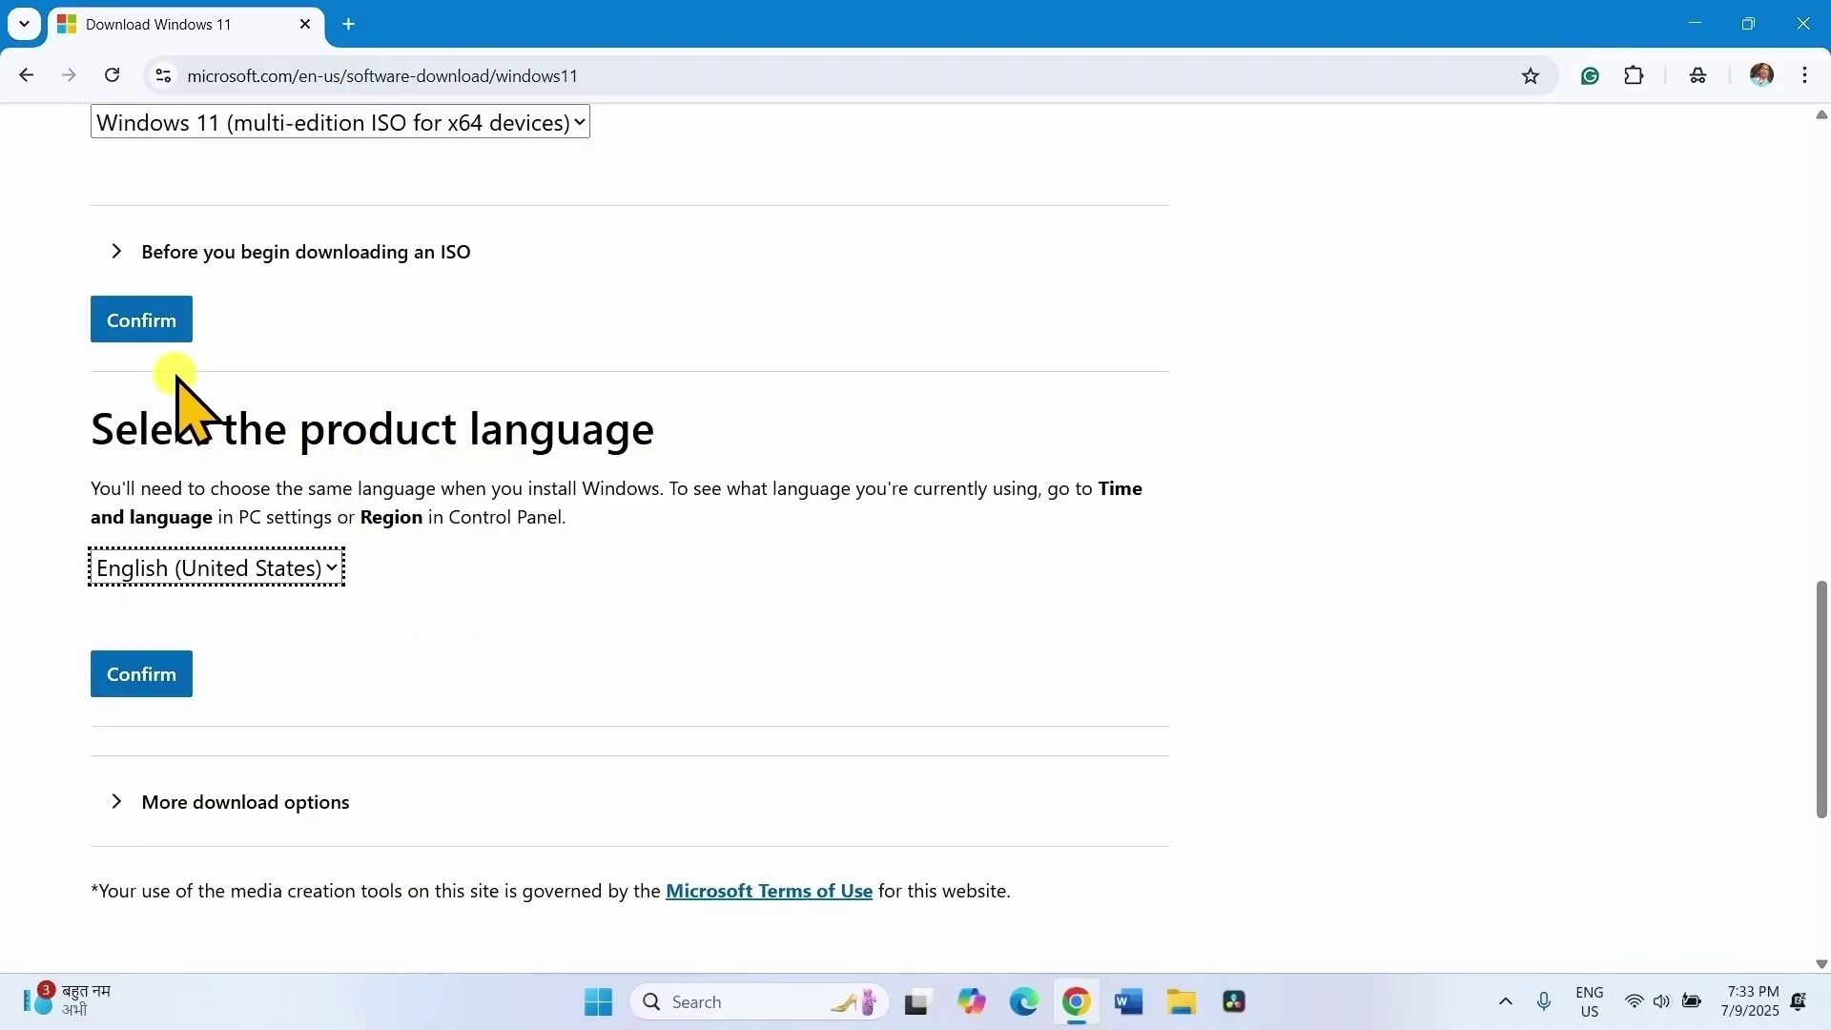
left_click(140, 679)
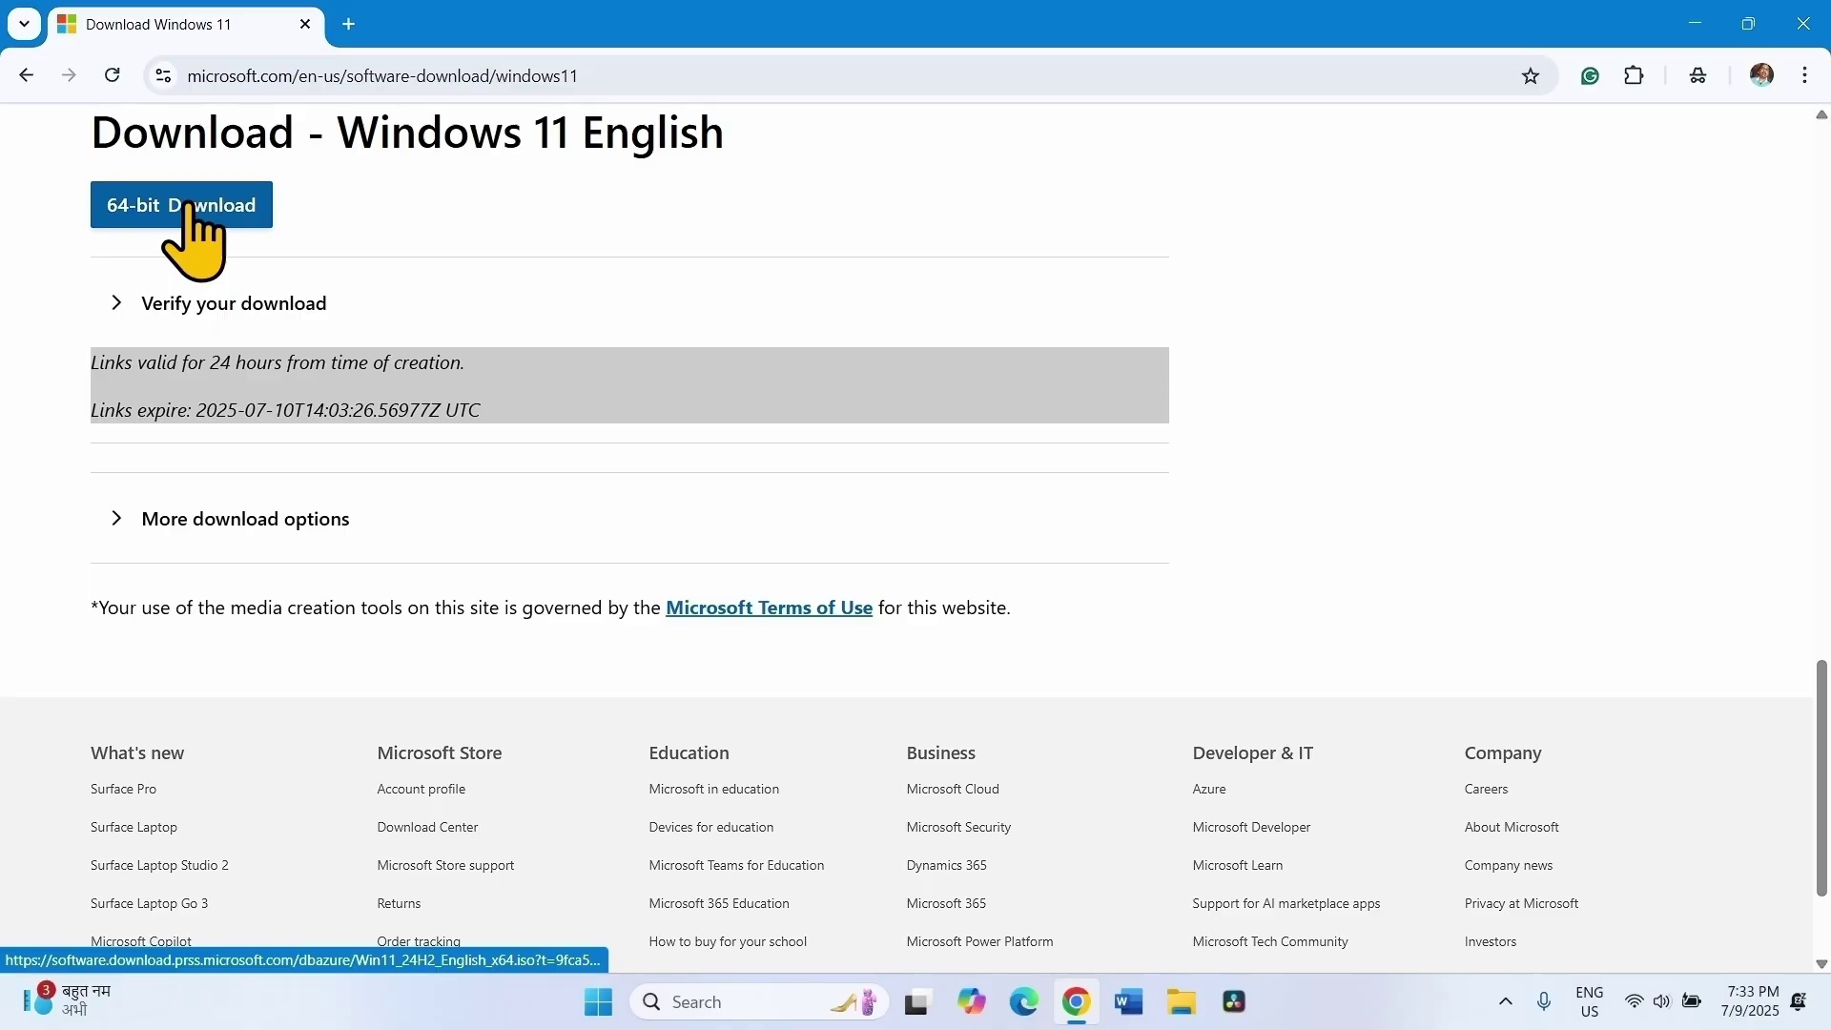
left_click(188, 208)
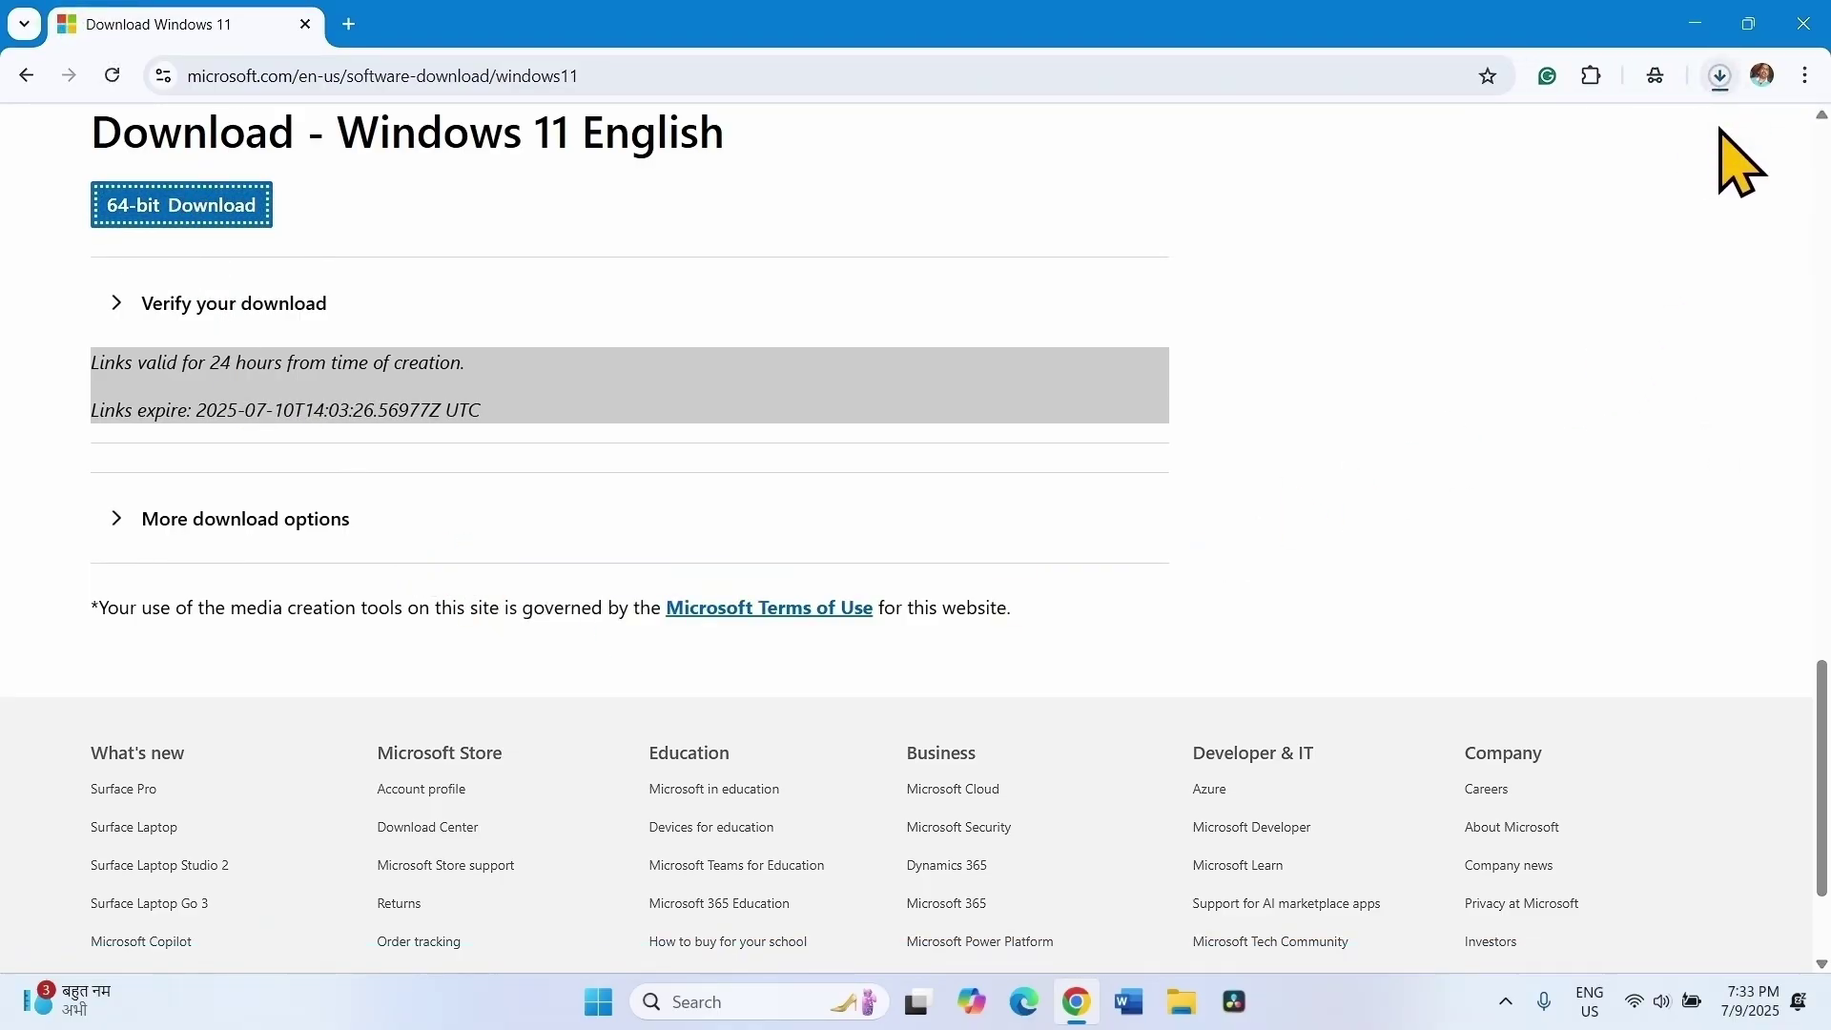
- Check the download, then mount Win11_24H2_English_x64.iso from Downloads and open it as a drive
left_click(1719, 77)
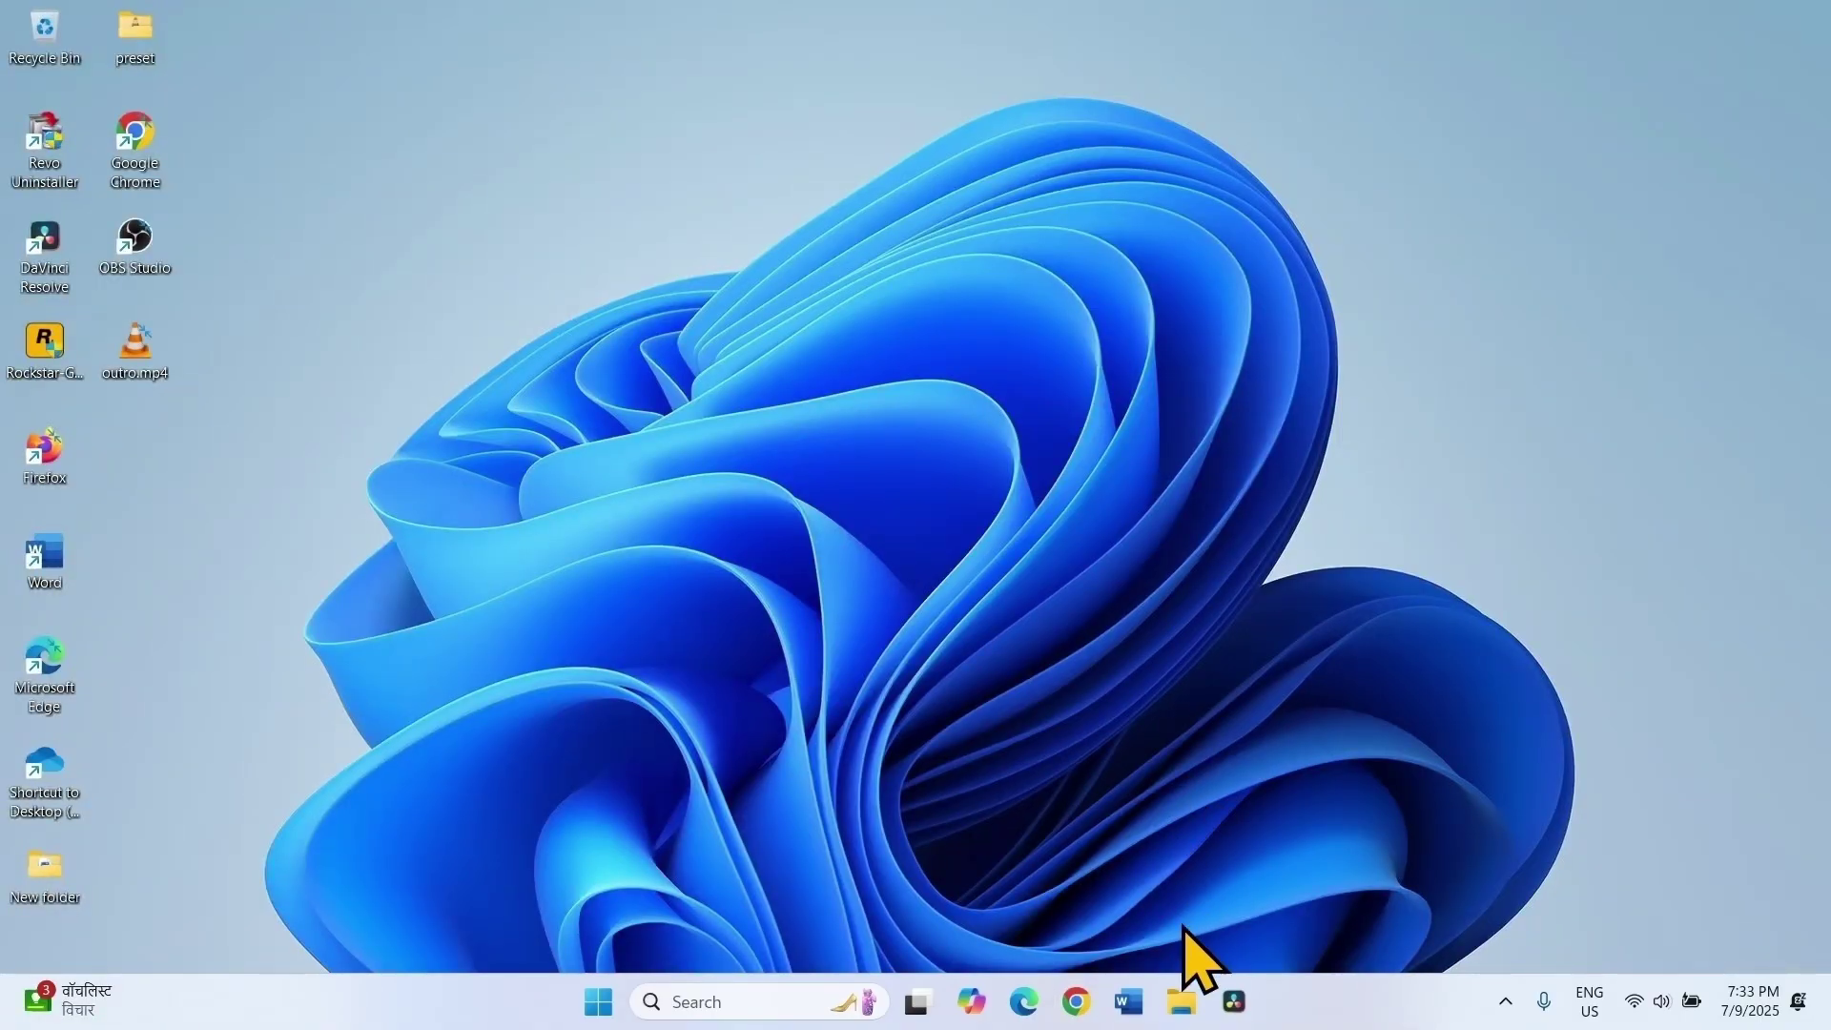
left_click(1193, 1021)
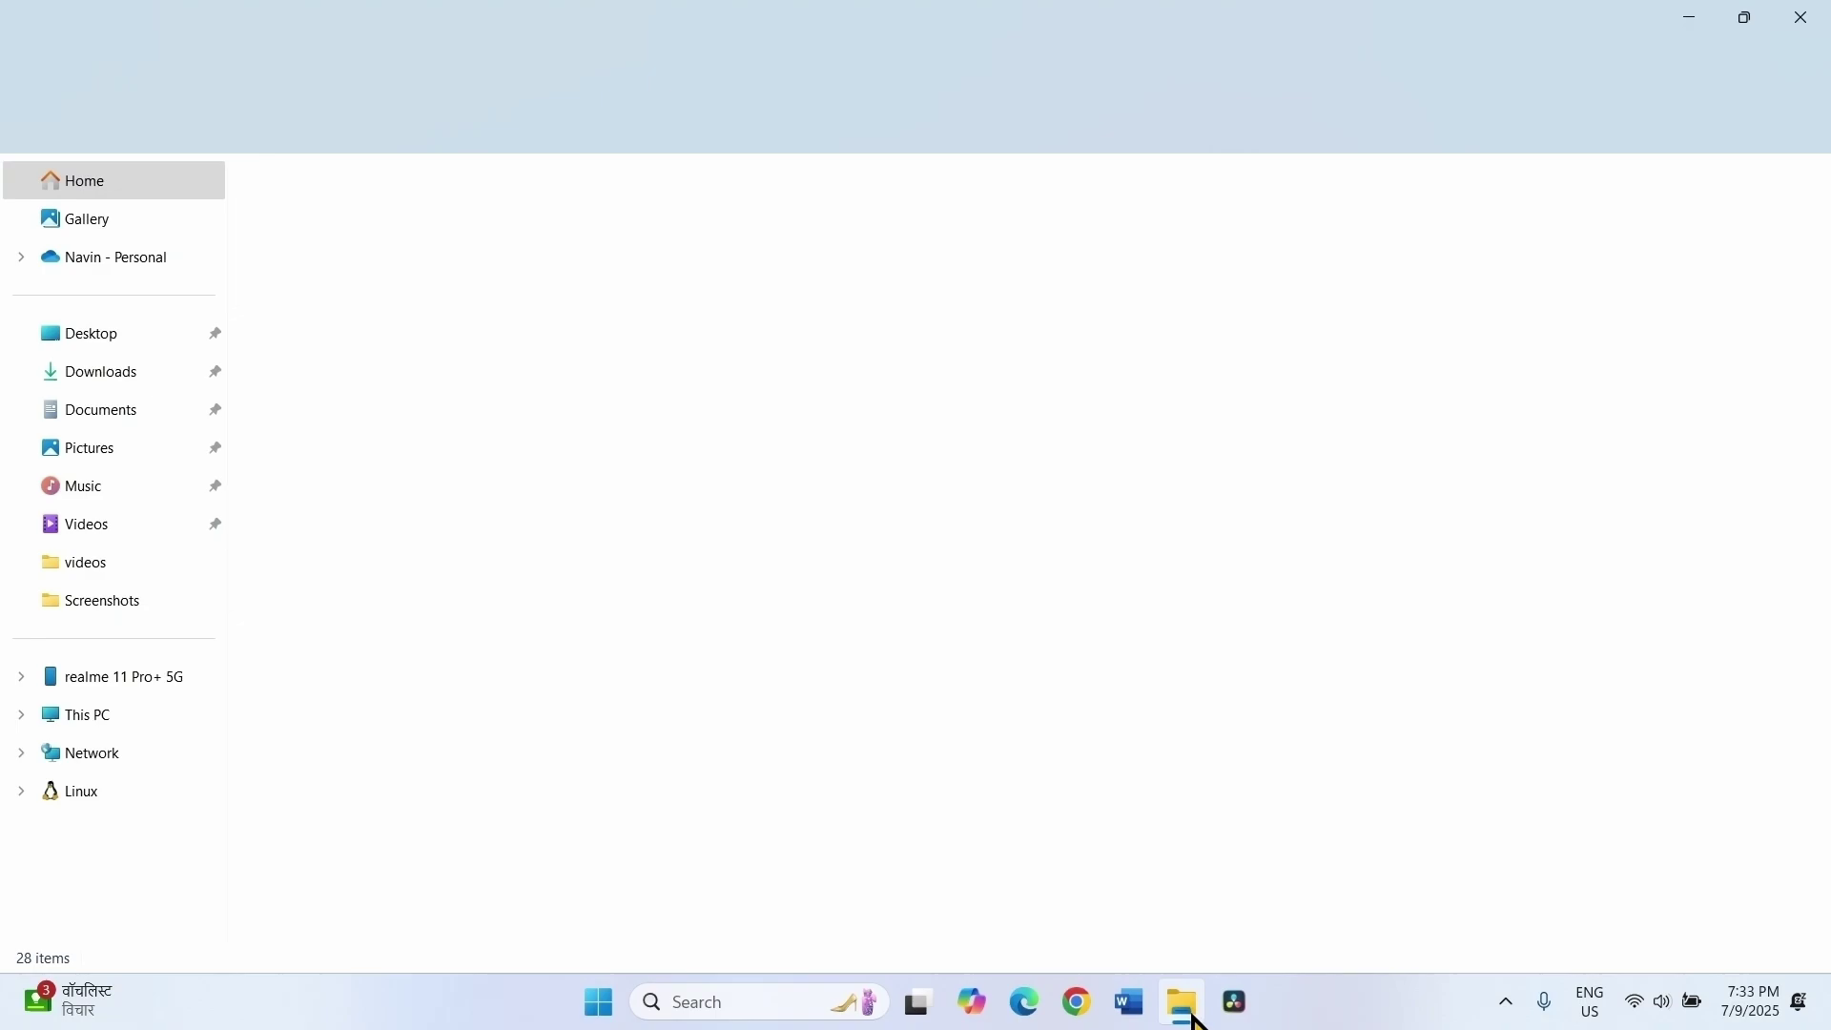
left_click(107, 372)
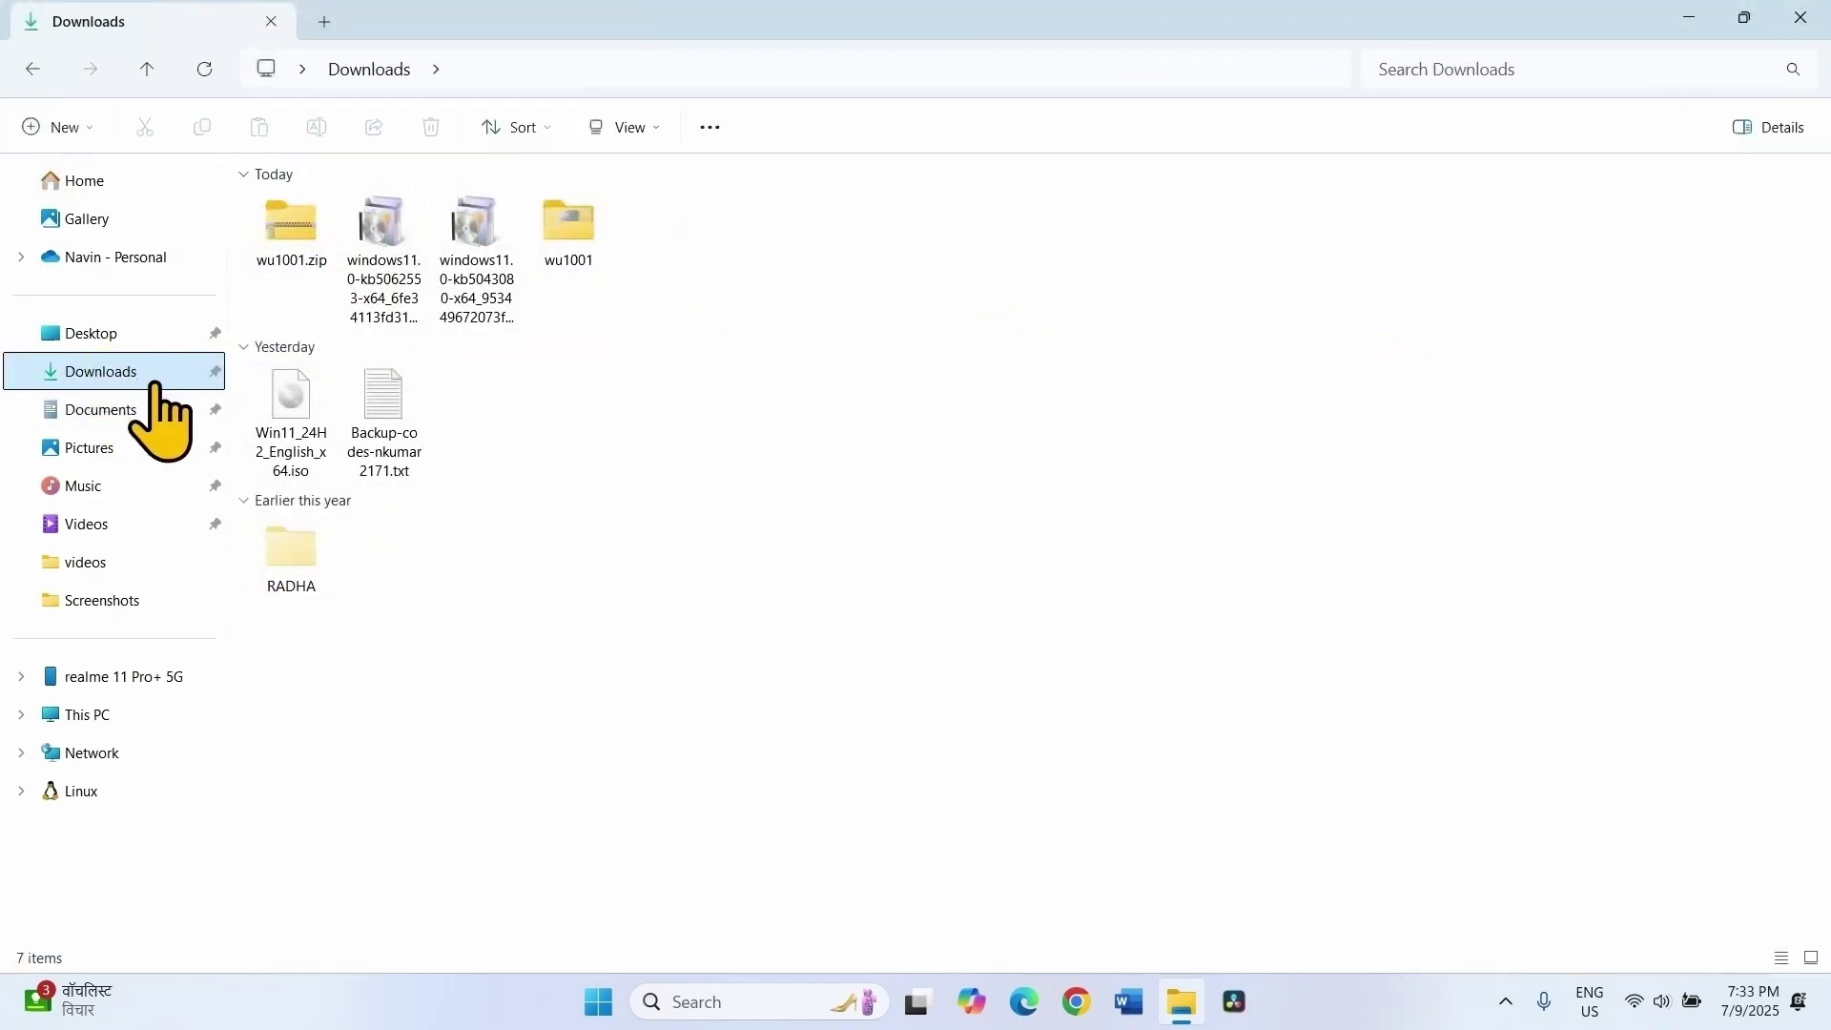
right_click(294, 395)
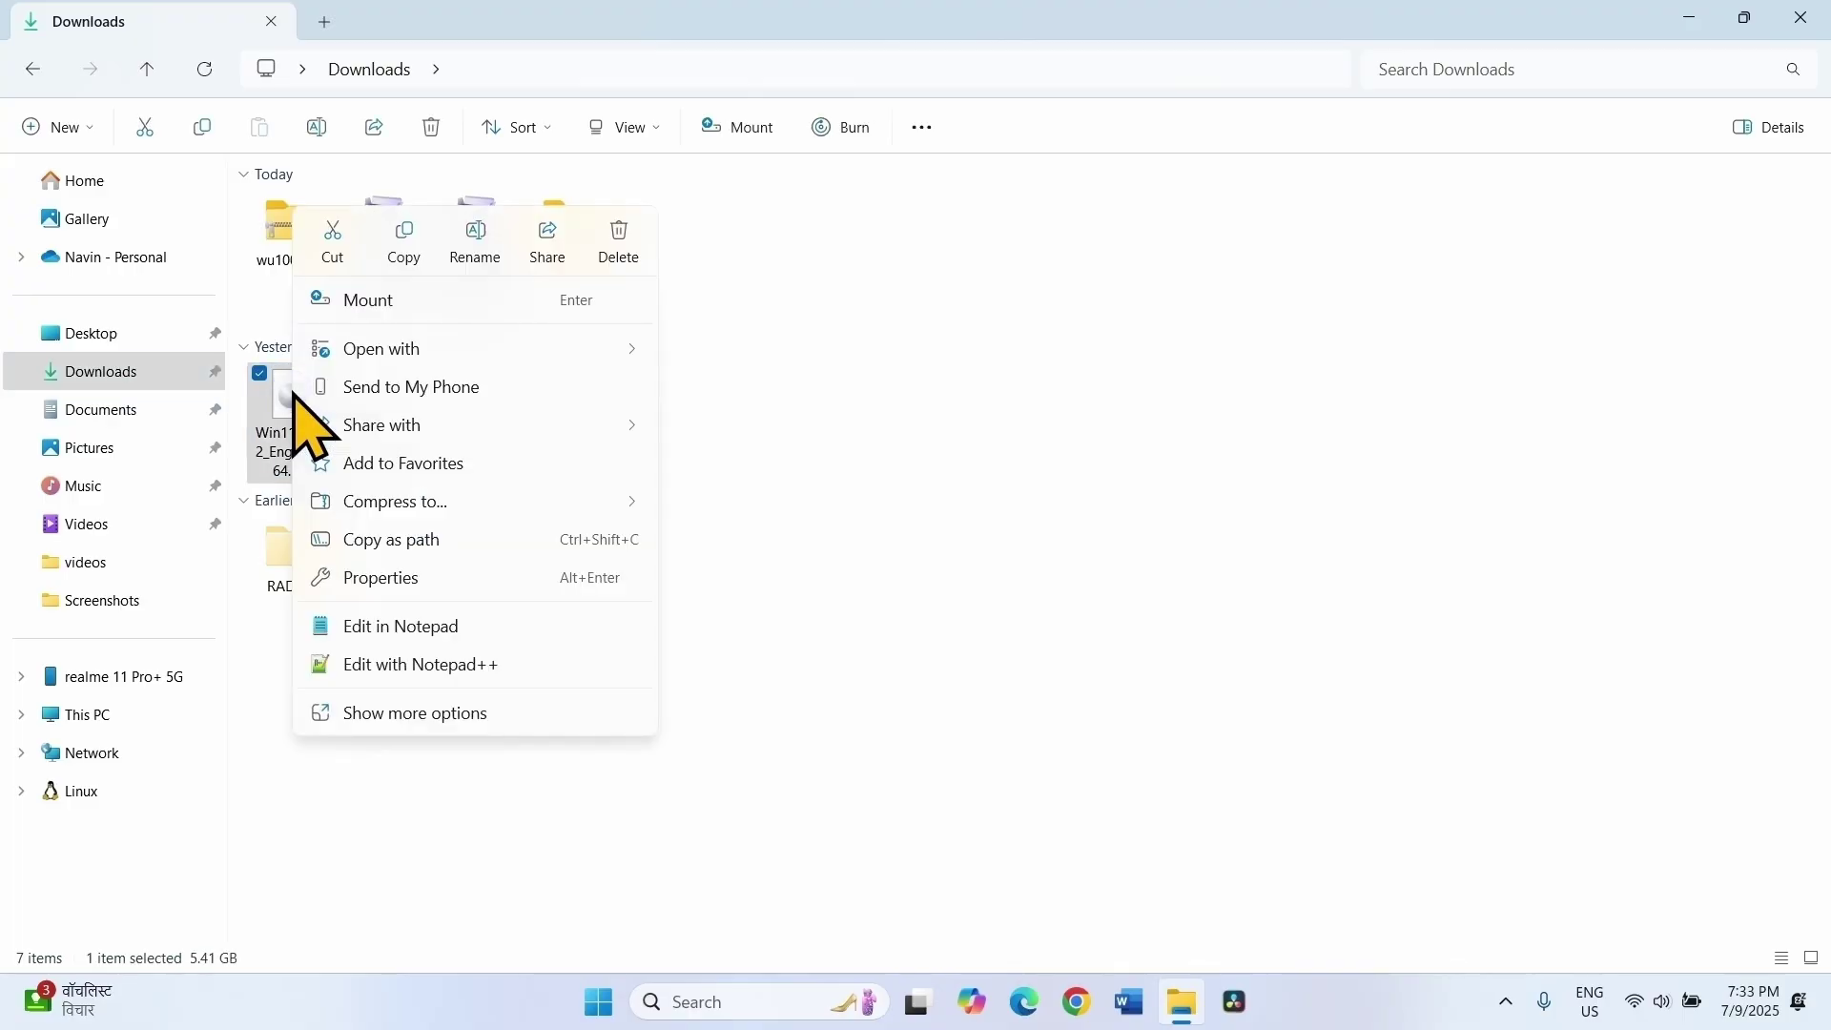
left_click(371, 303)
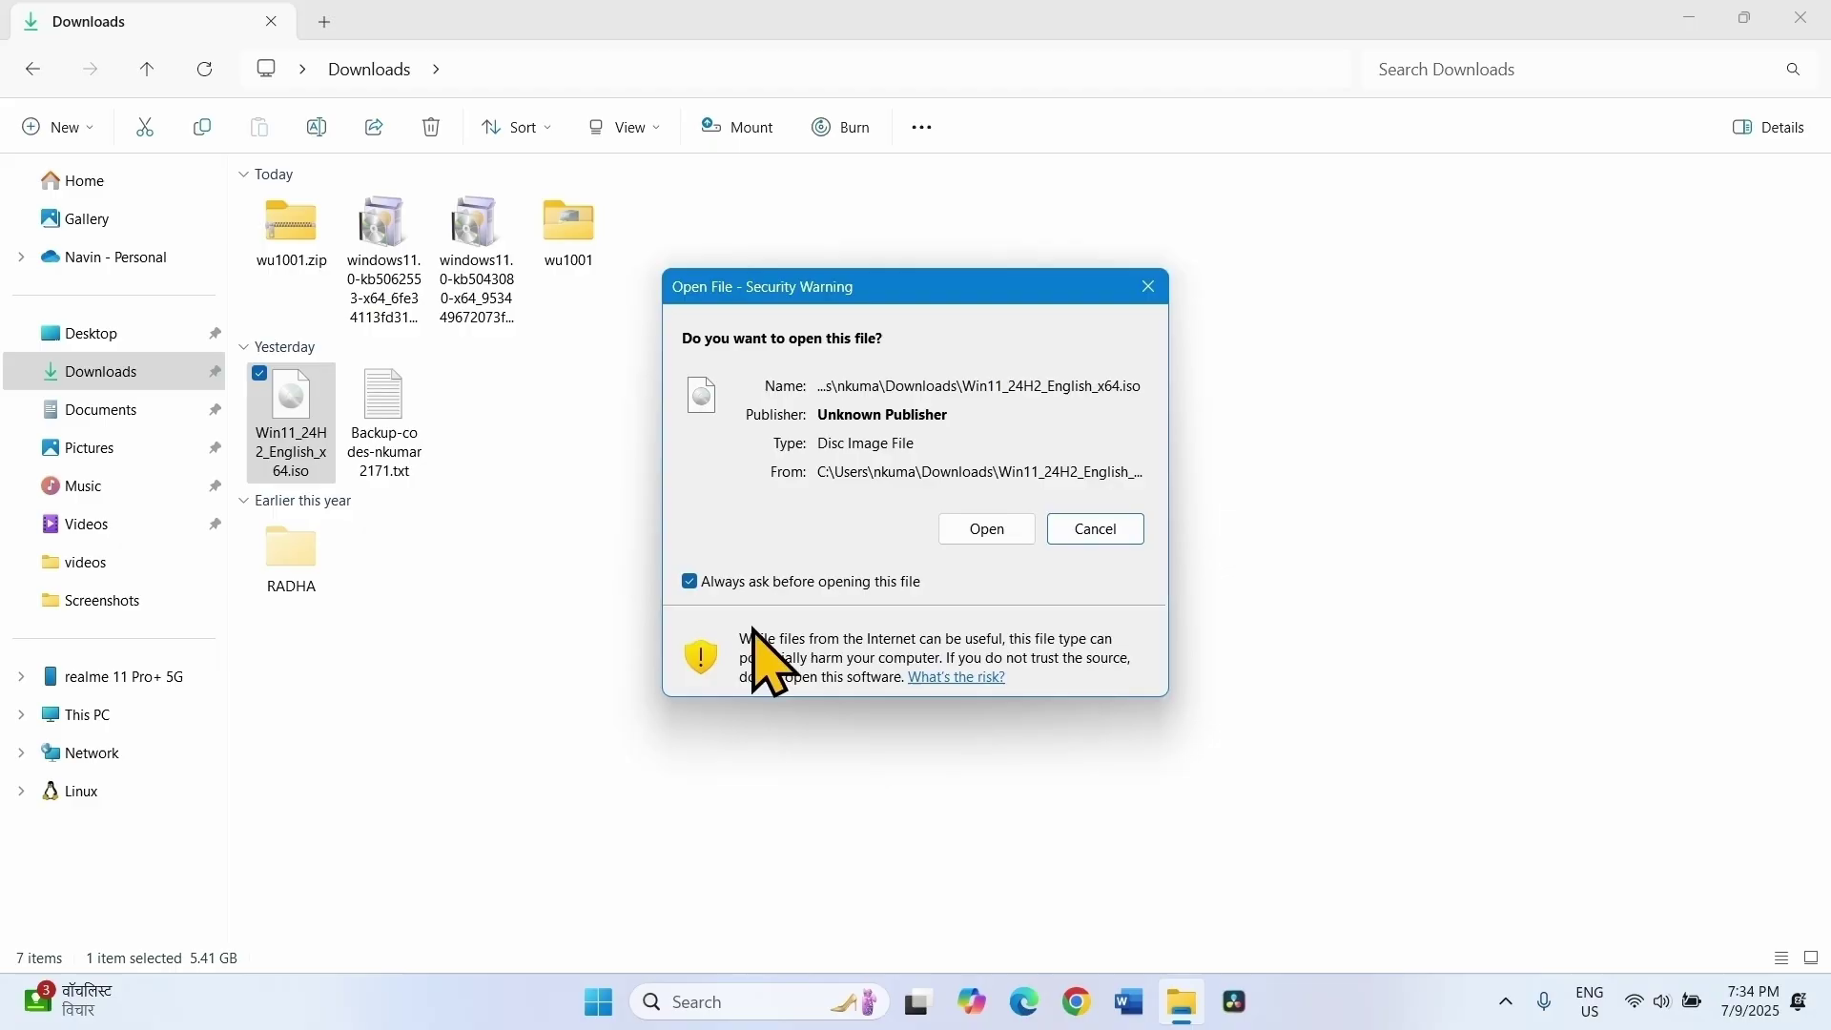
left_click(1010, 528)
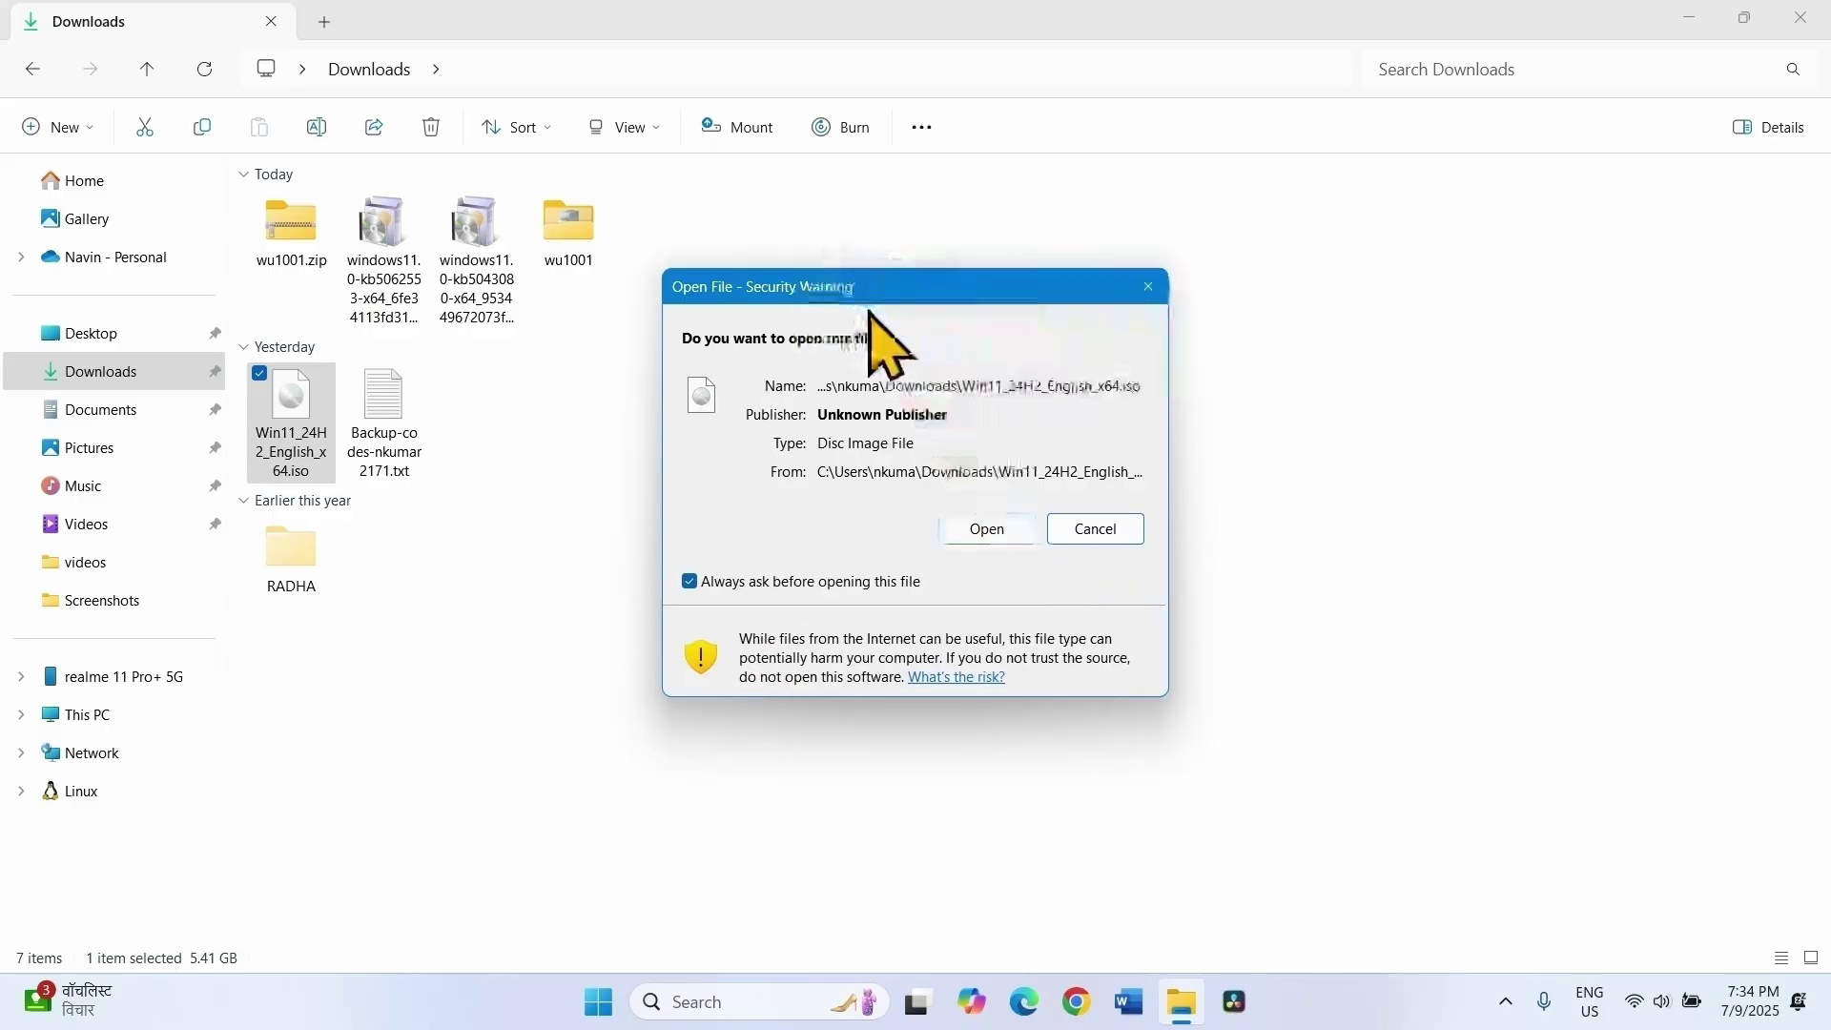
left_click(980, 542)
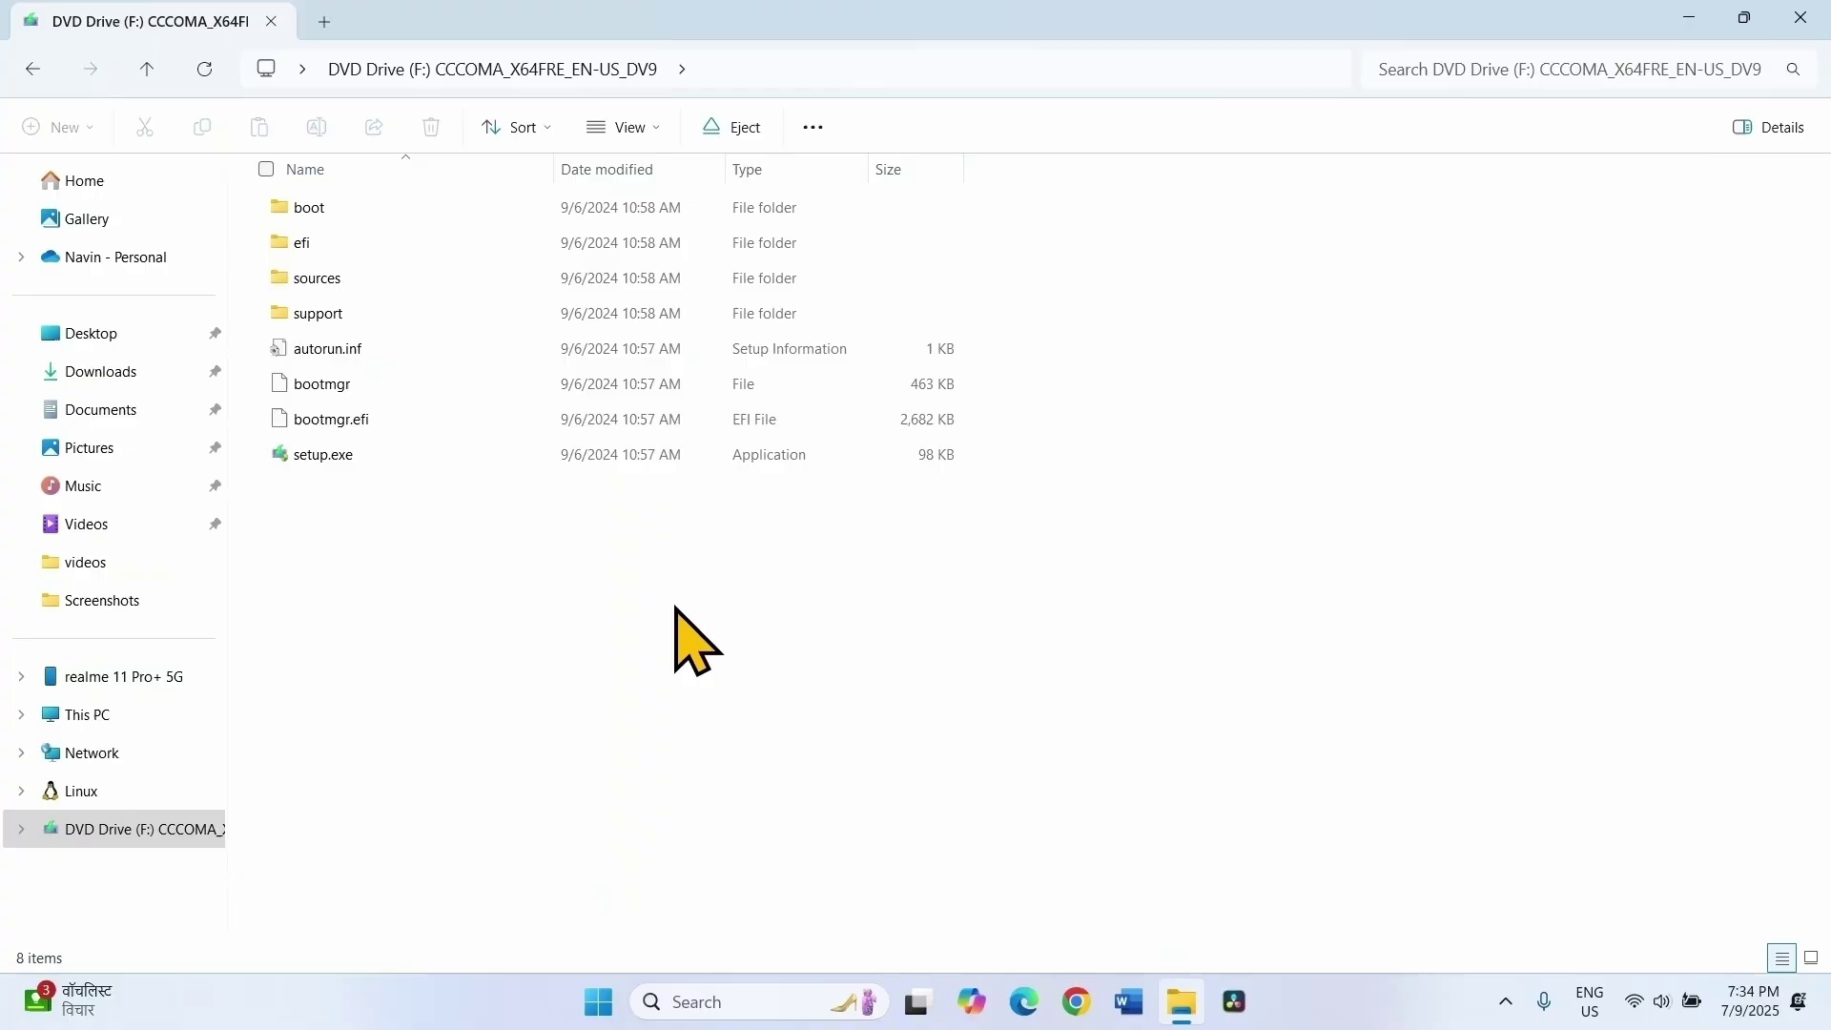
- Run the mounted ISO's setup.exe as administrator and approve the permission prompt
right_click(342, 458)
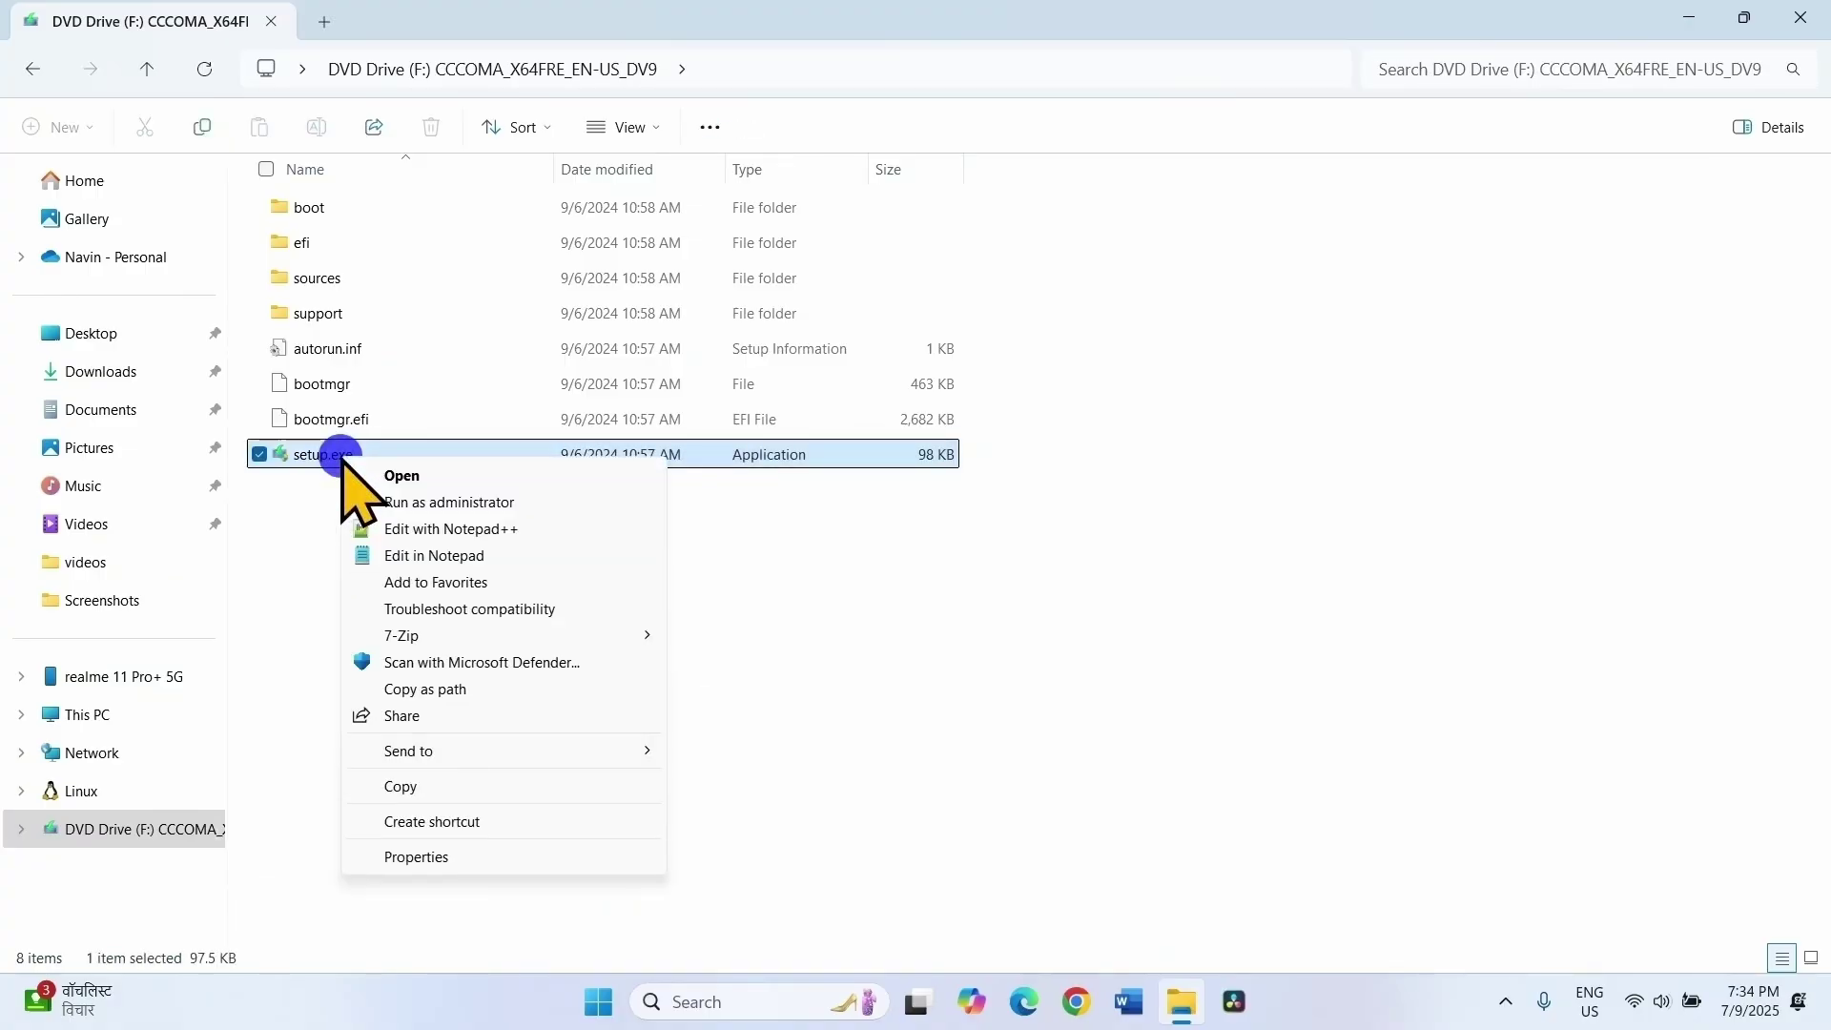
left_click(437, 497)
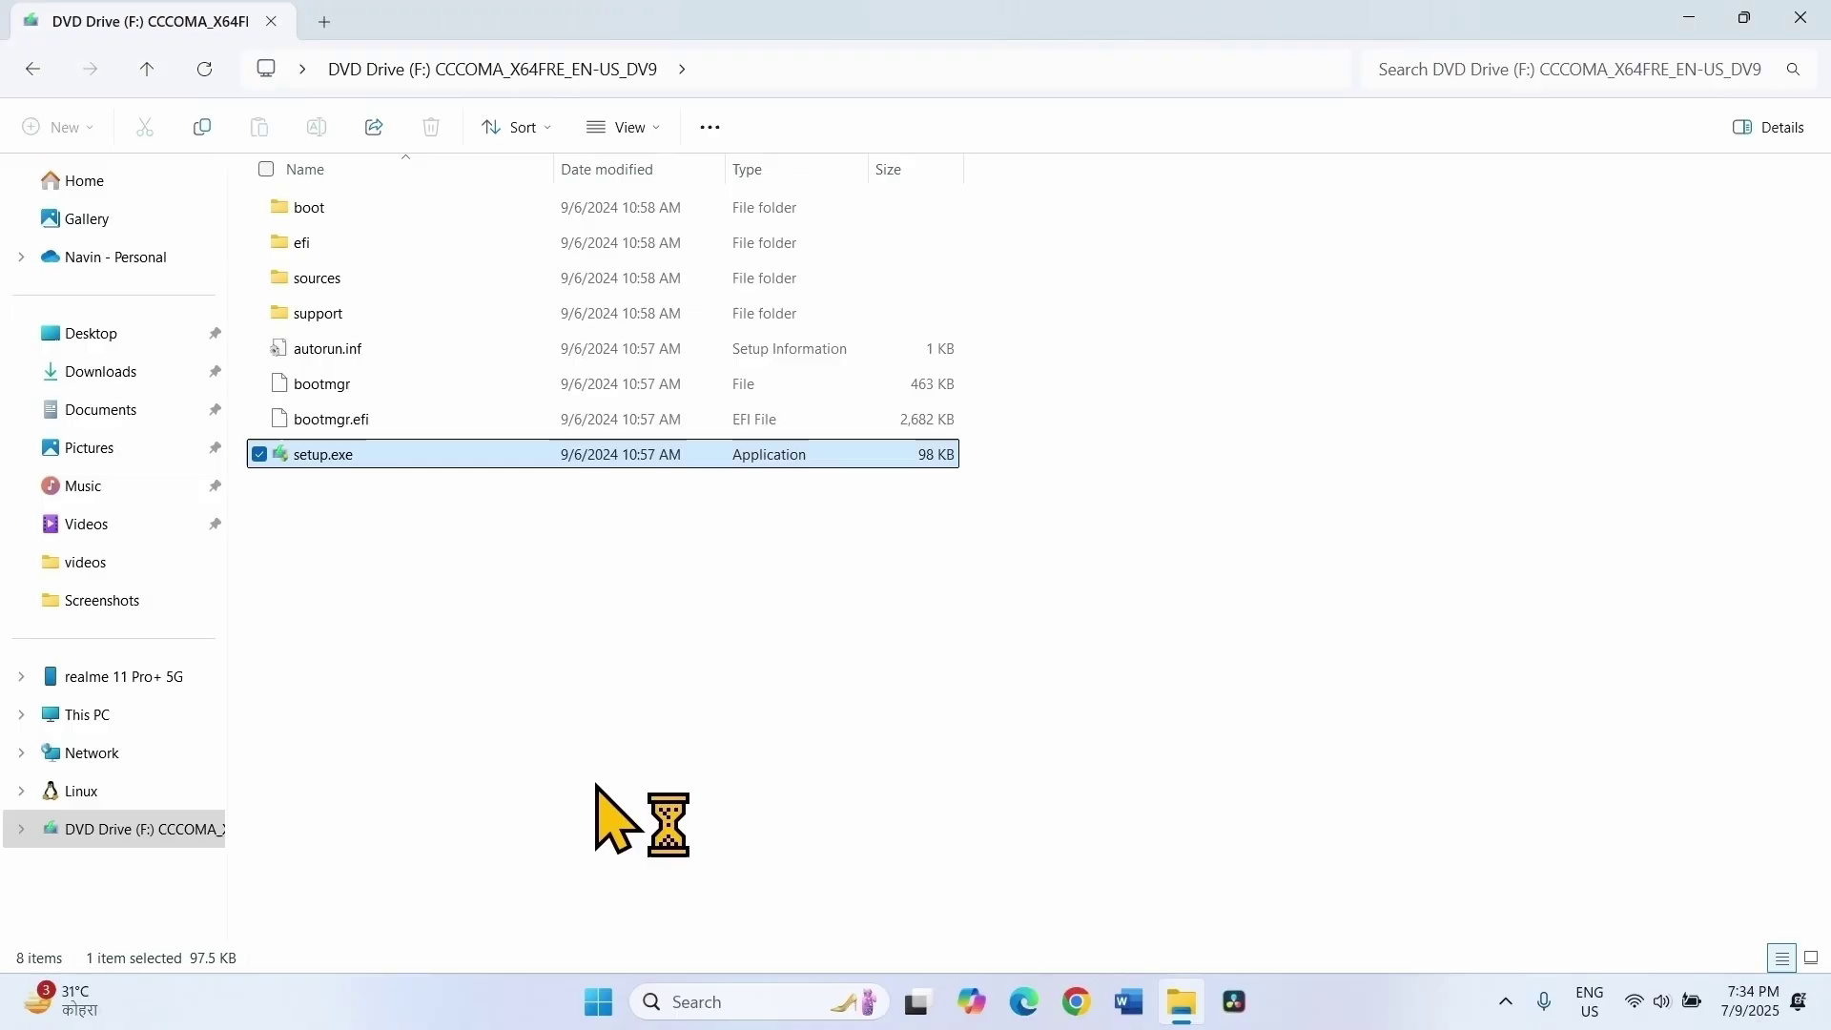
left_click(750, 758)
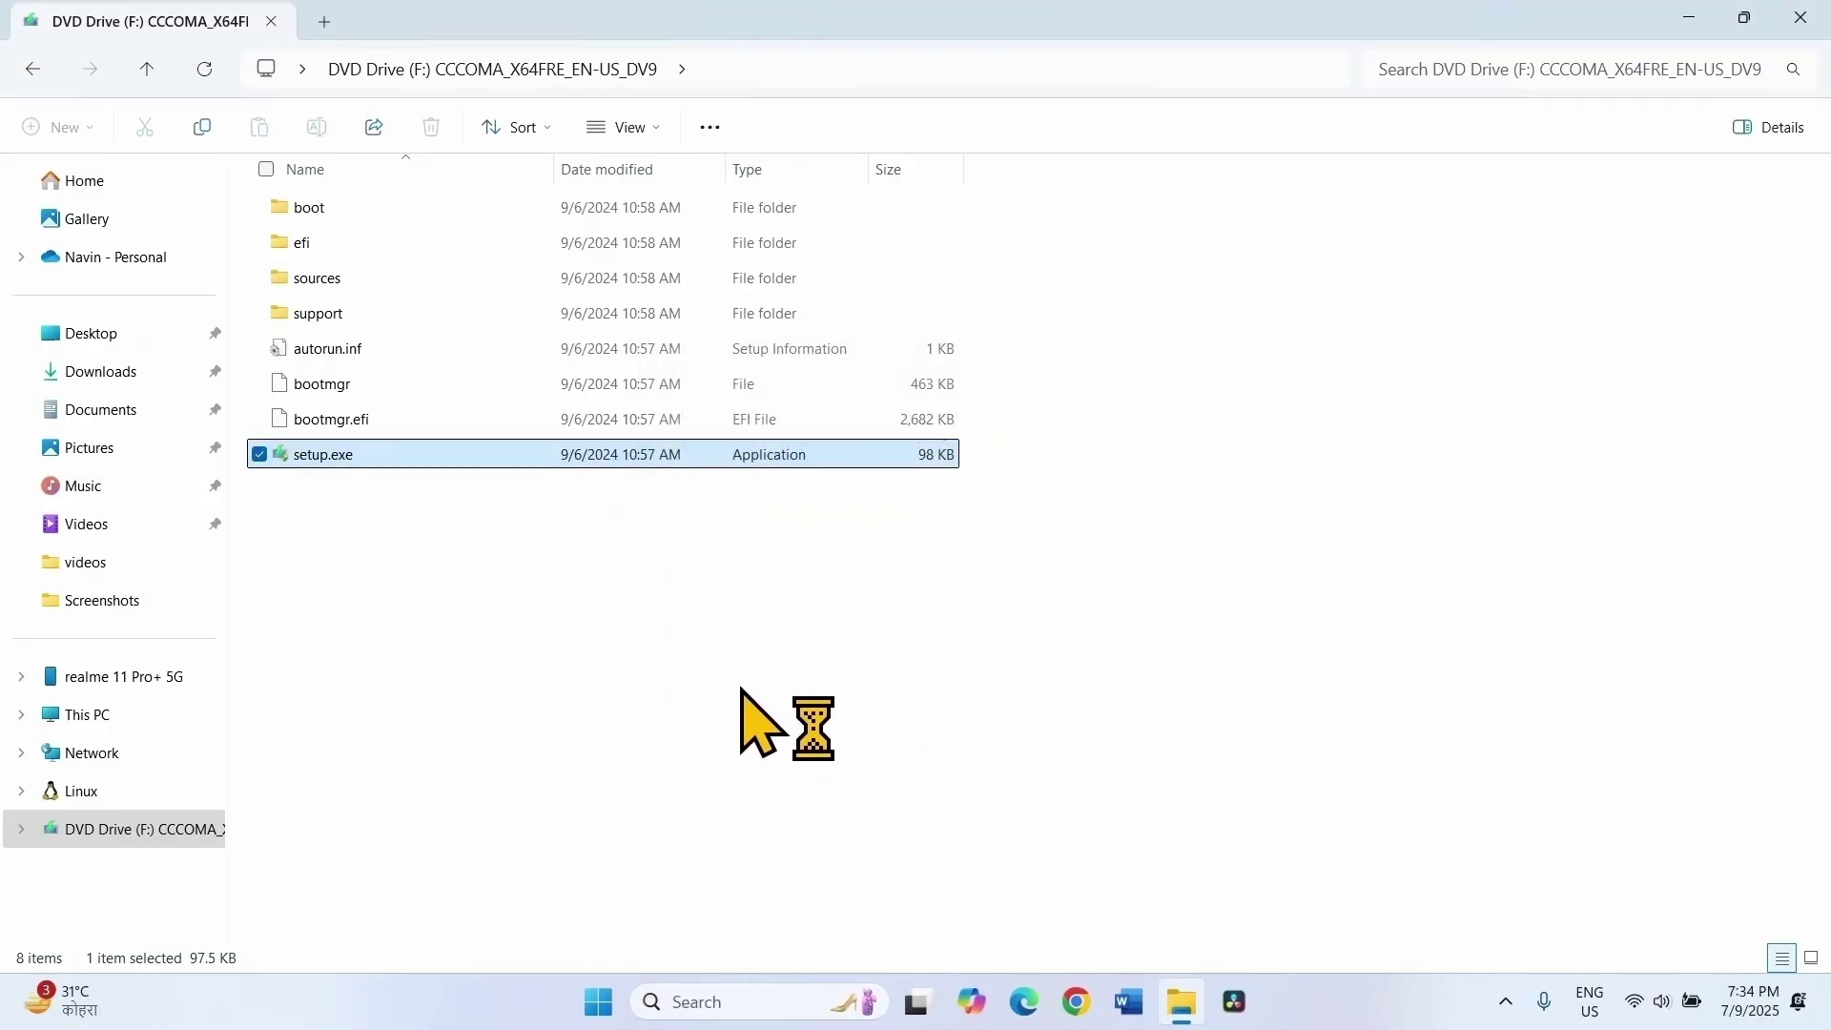
- Close File Explorer, accept the Windows 11 license terms, and install keeping personal files and apps
left_click(1799, 17)
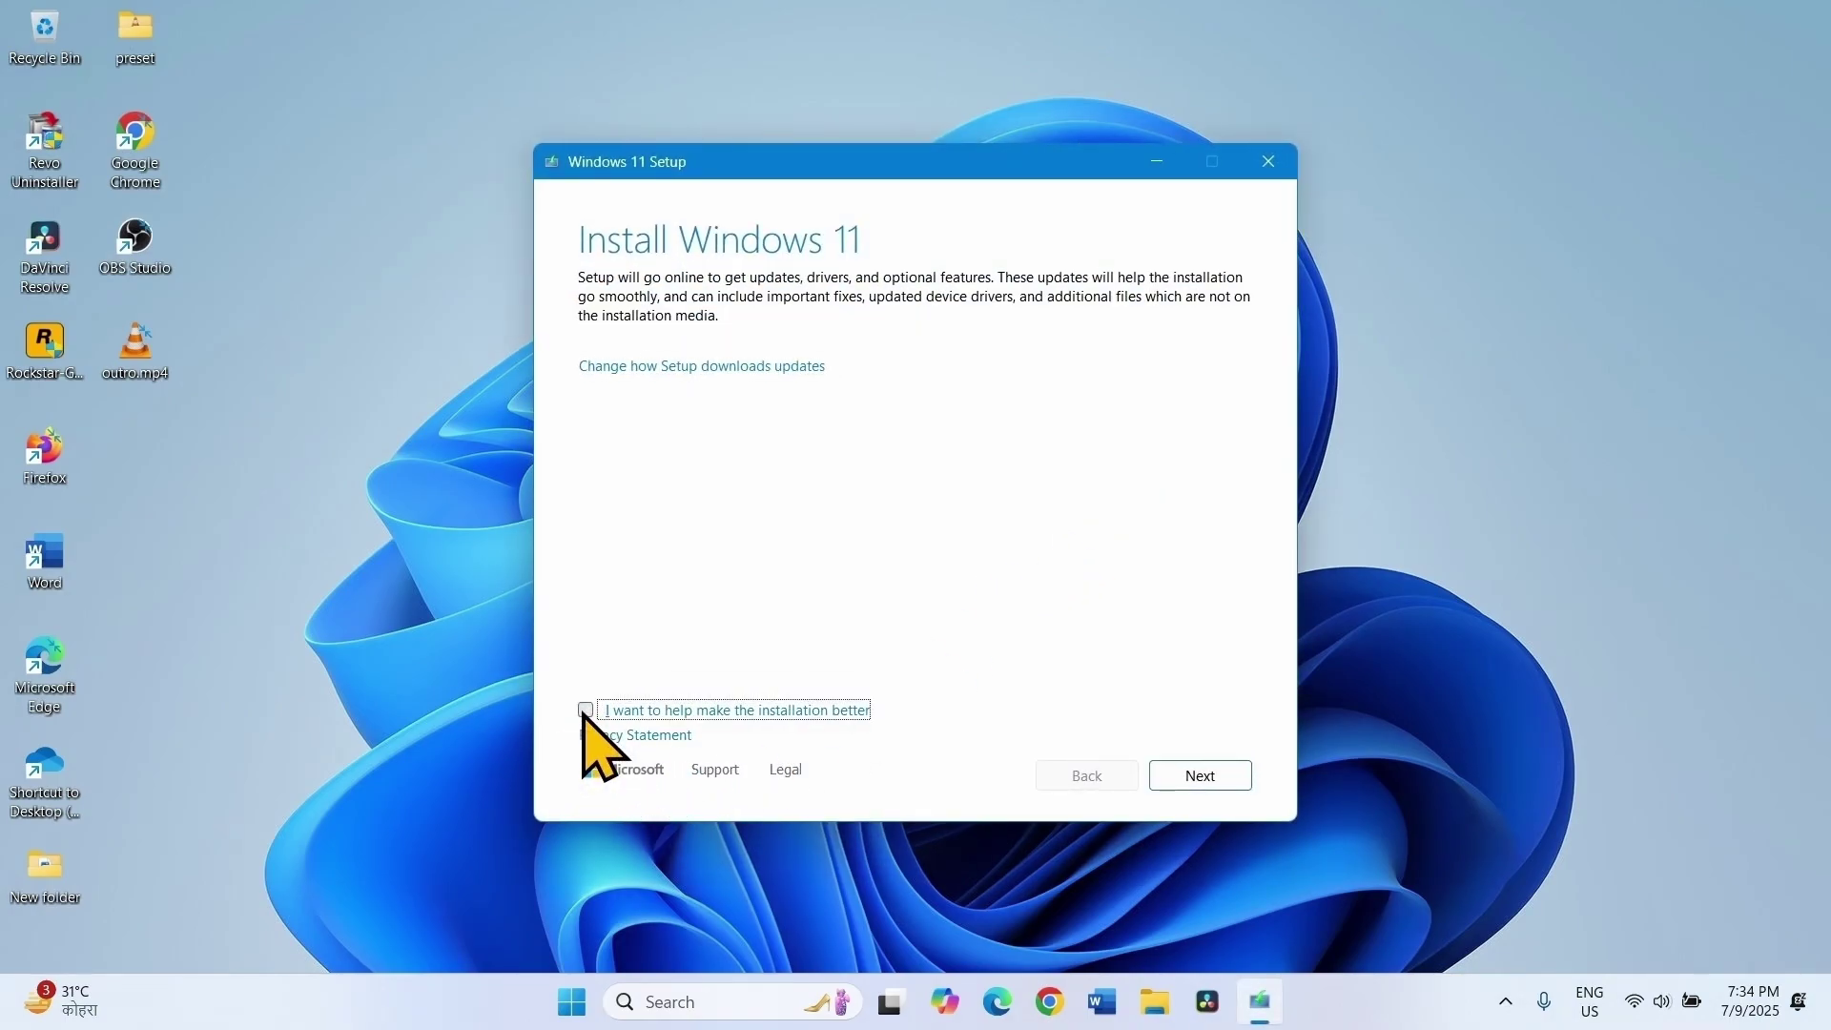
left_click(1201, 777)
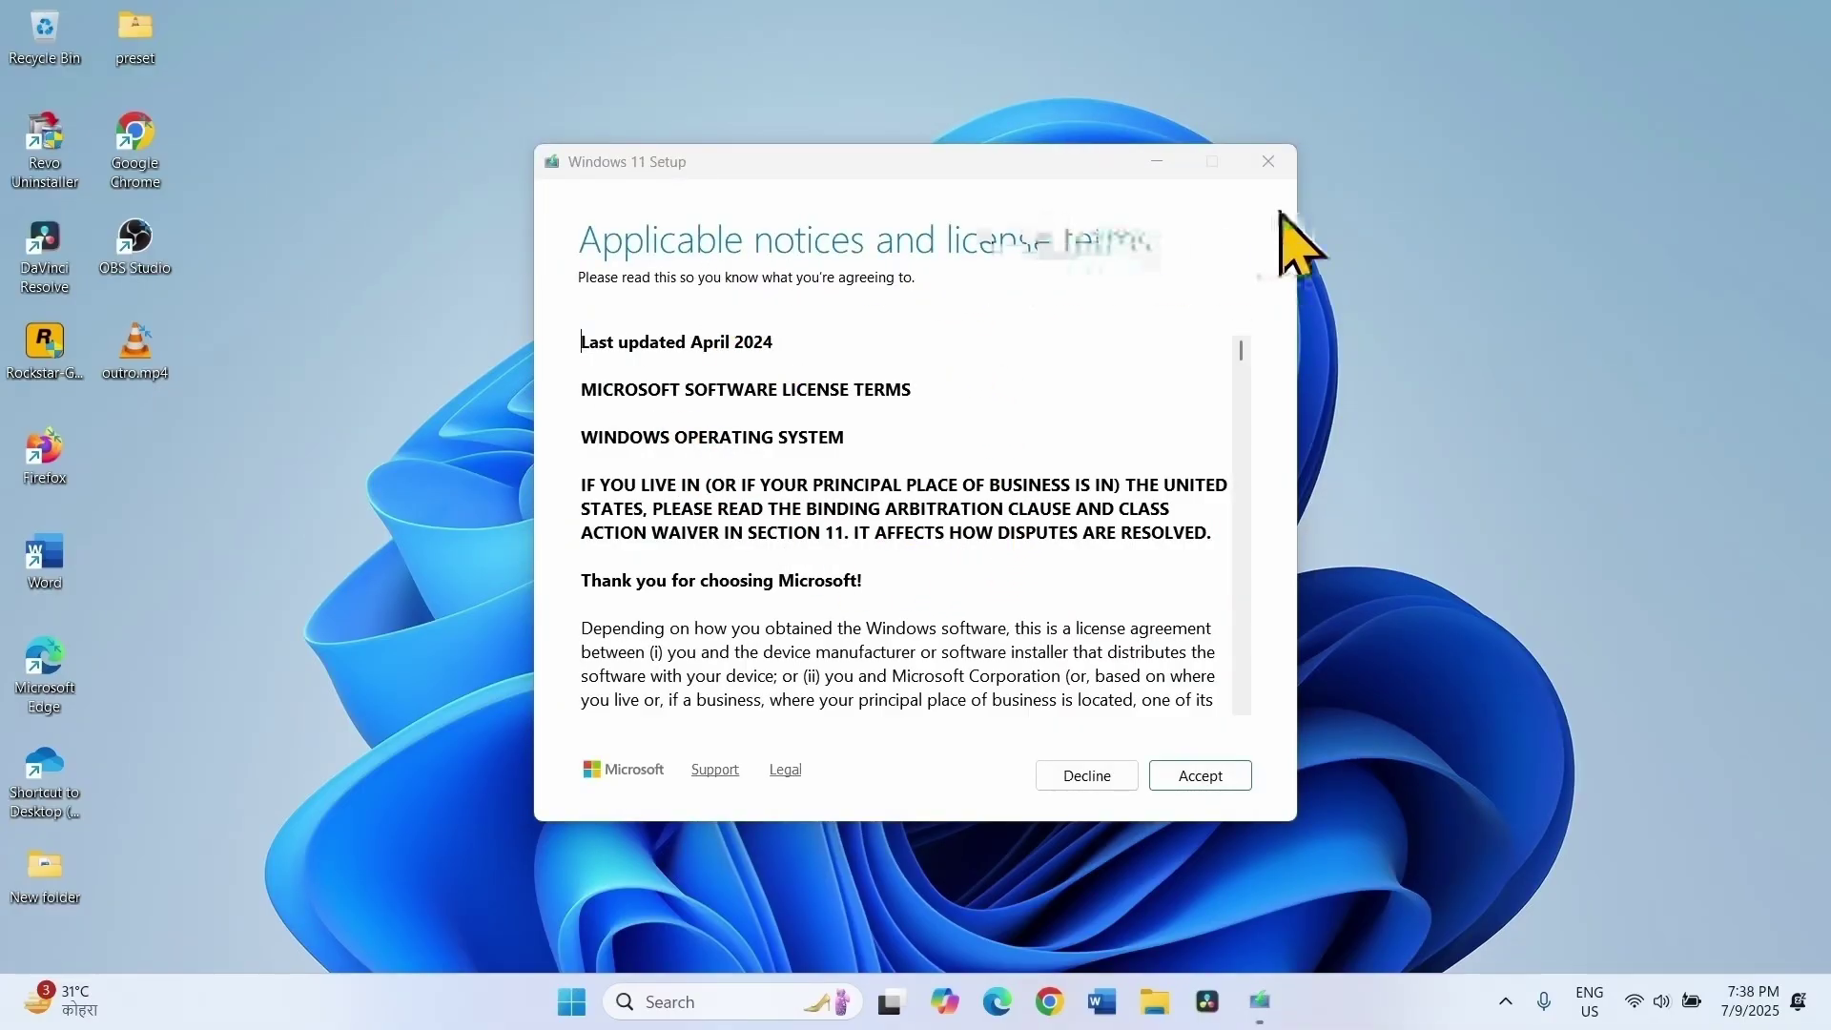
left_click(1206, 780)
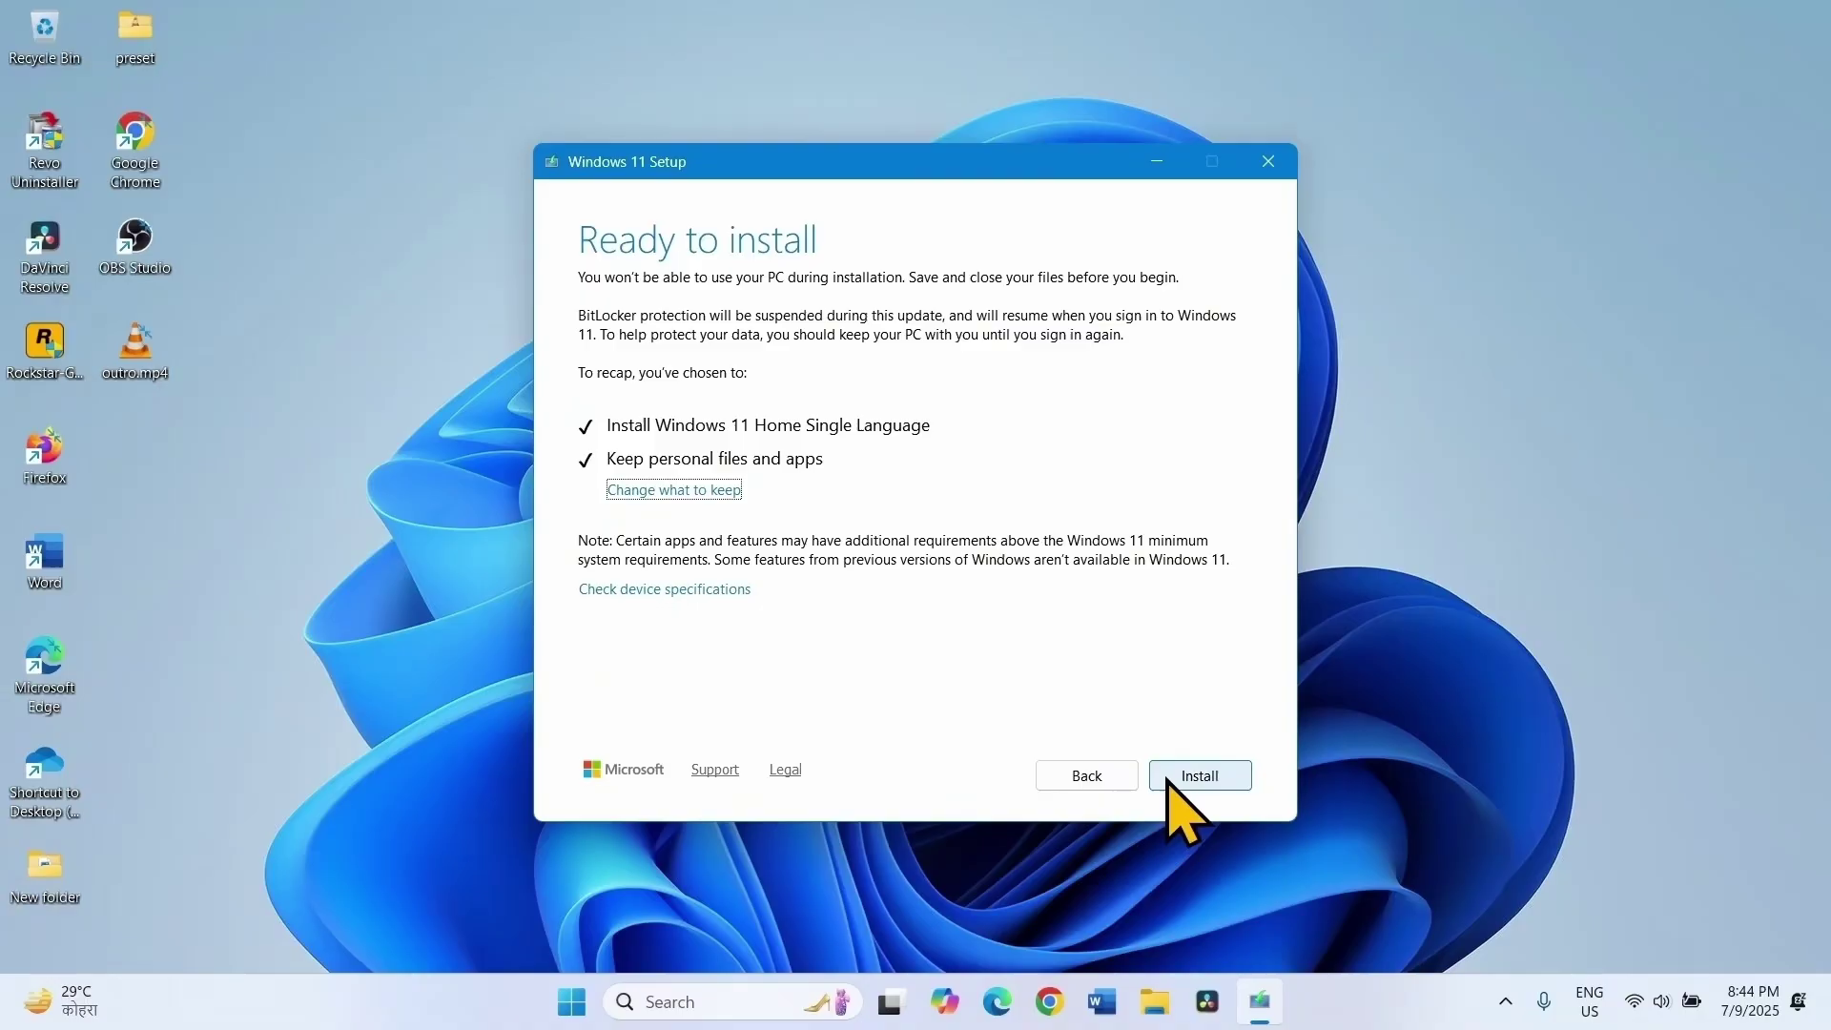
left_click(1182, 776)
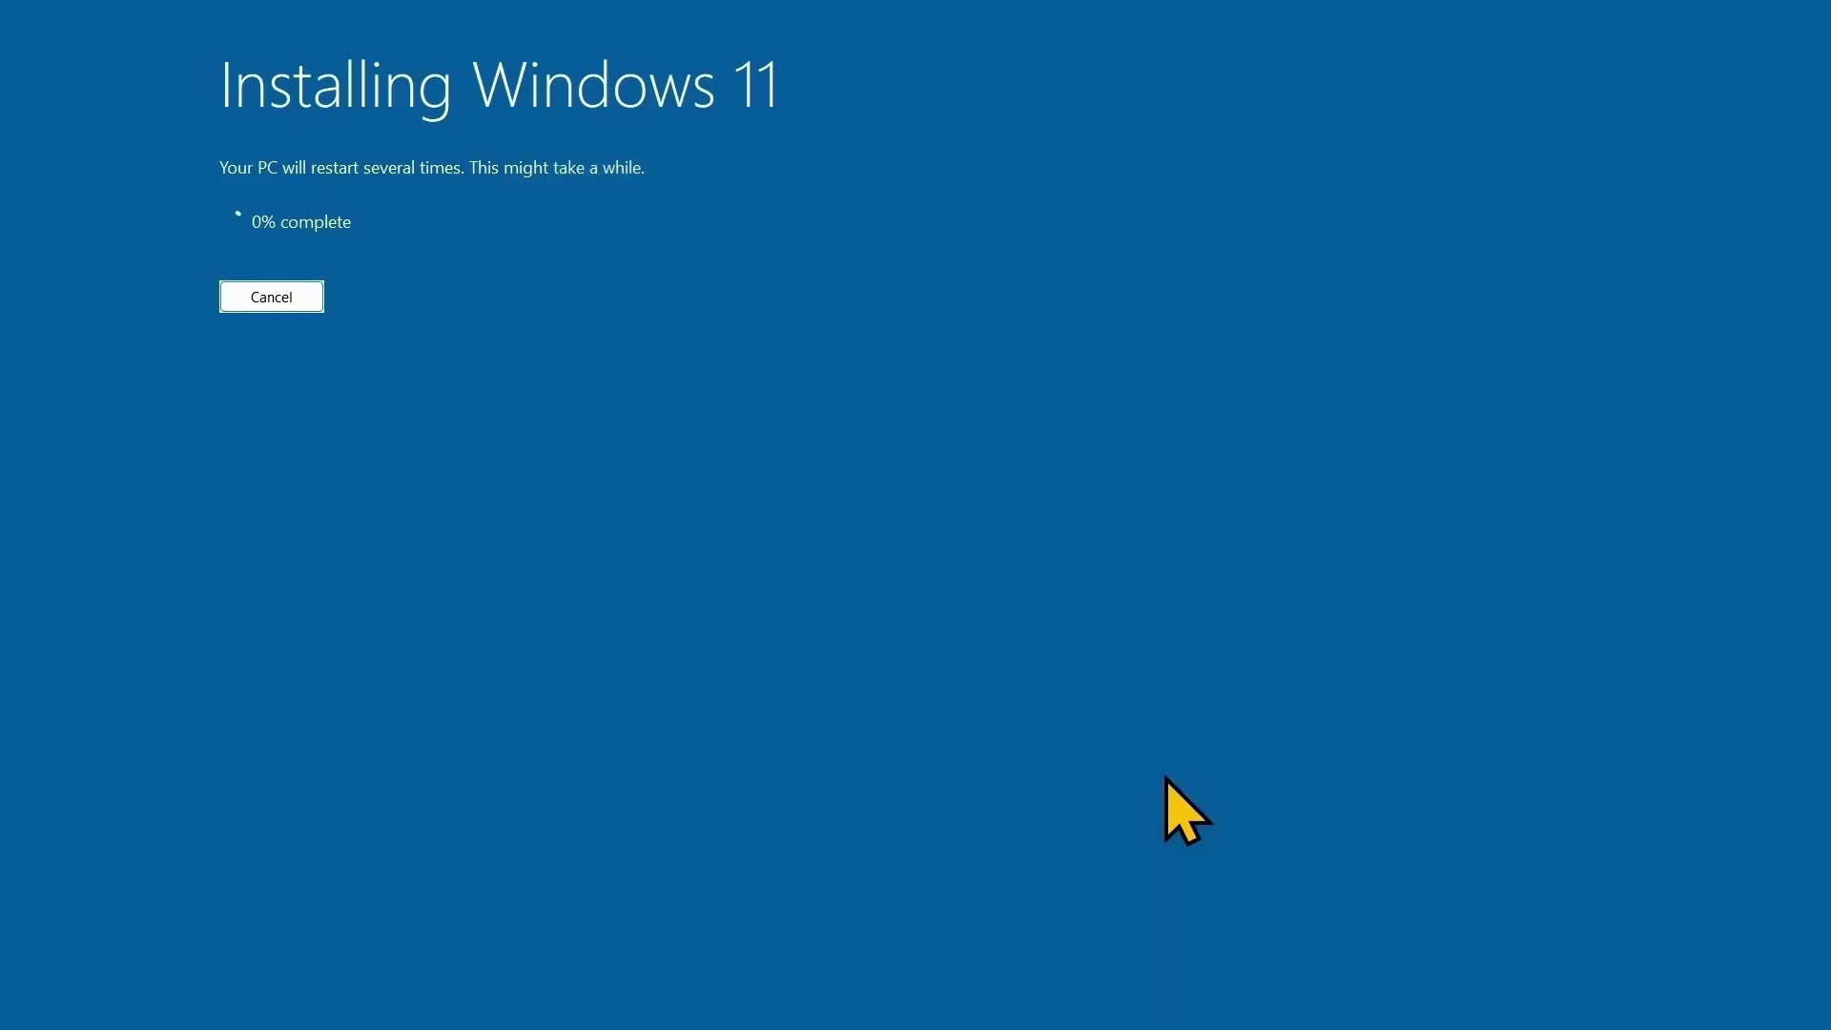